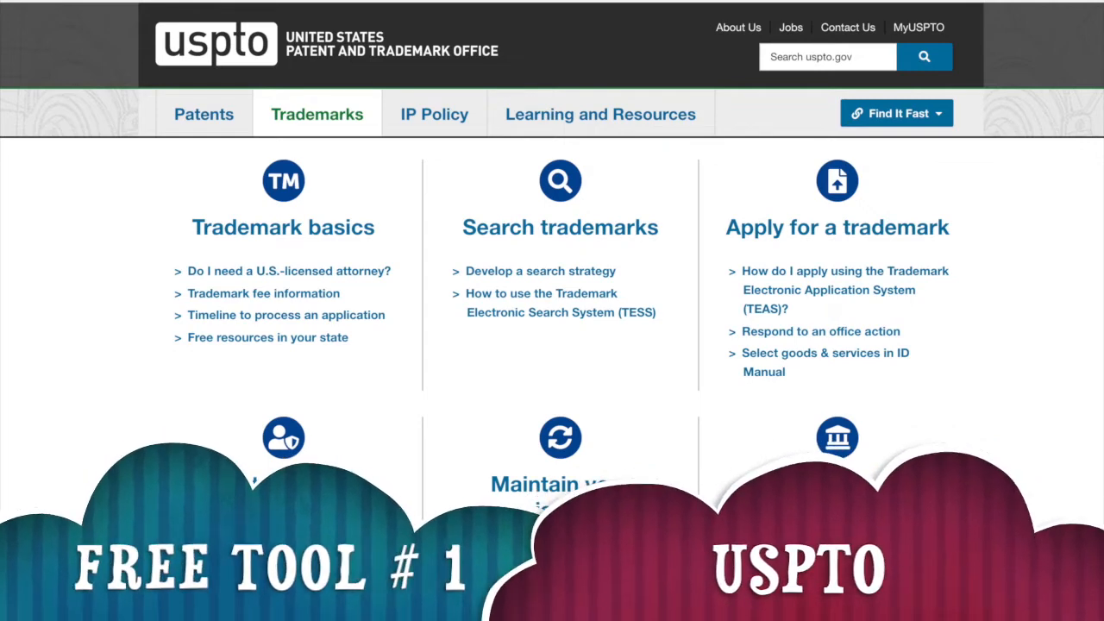
Step: Open the Basic Word Mark Search (New User) in TESS from the USPTO Trademarks page
{"action": "mouse_move", "coordinate": [573, 117]}
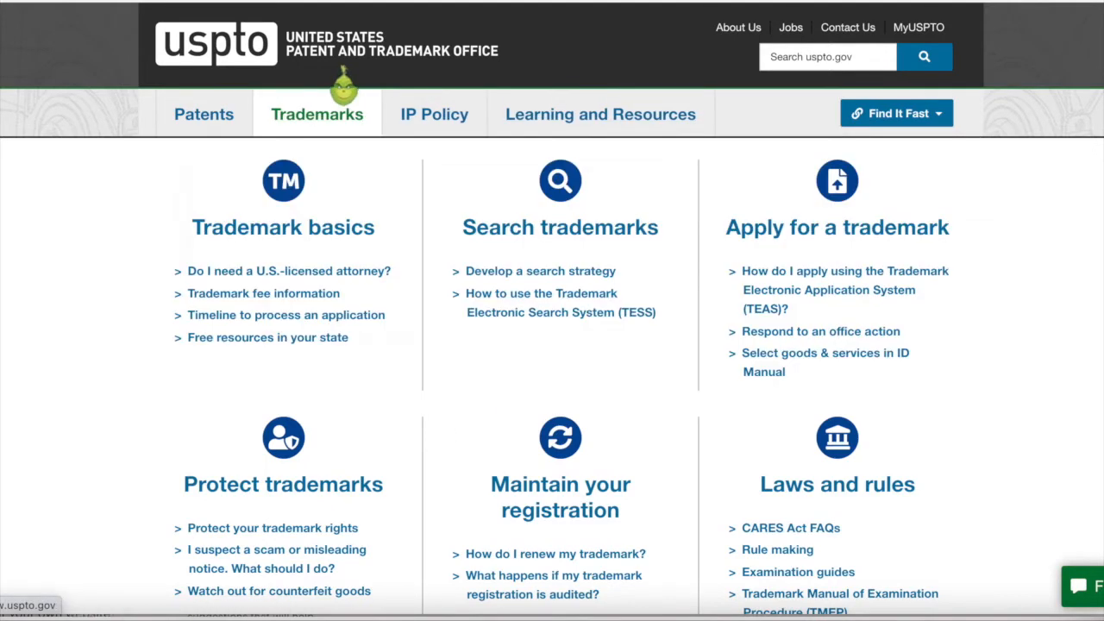
{"action": "left_click", "coordinate": [343, 120]}
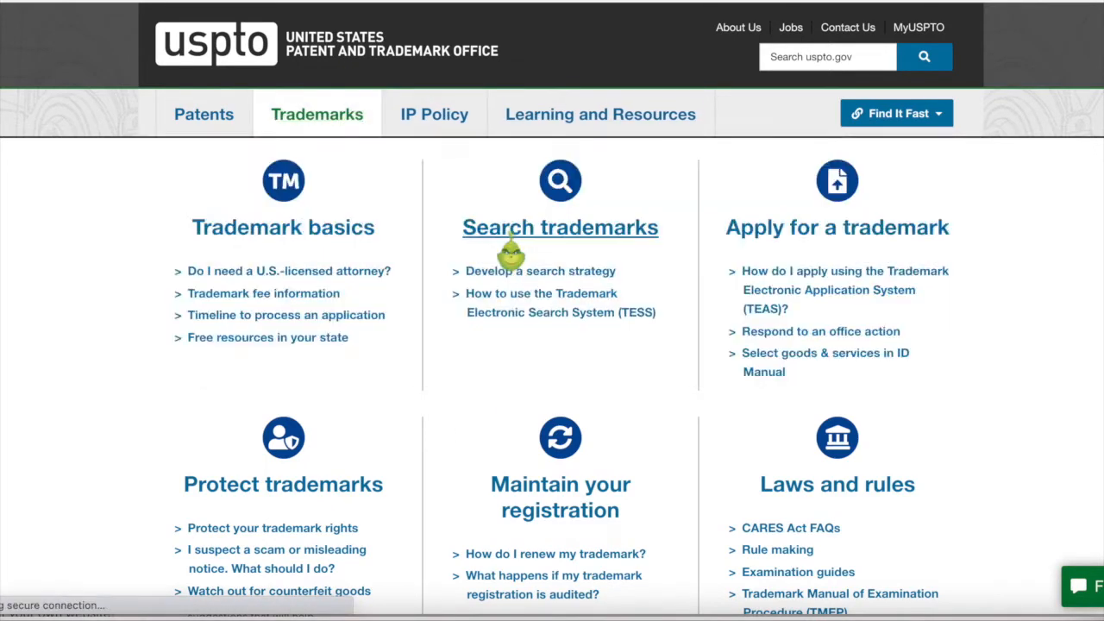
{"action": "left_click", "coordinate": [510, 234]}
{"action": "left_click", "coordinate": [499, 451]}
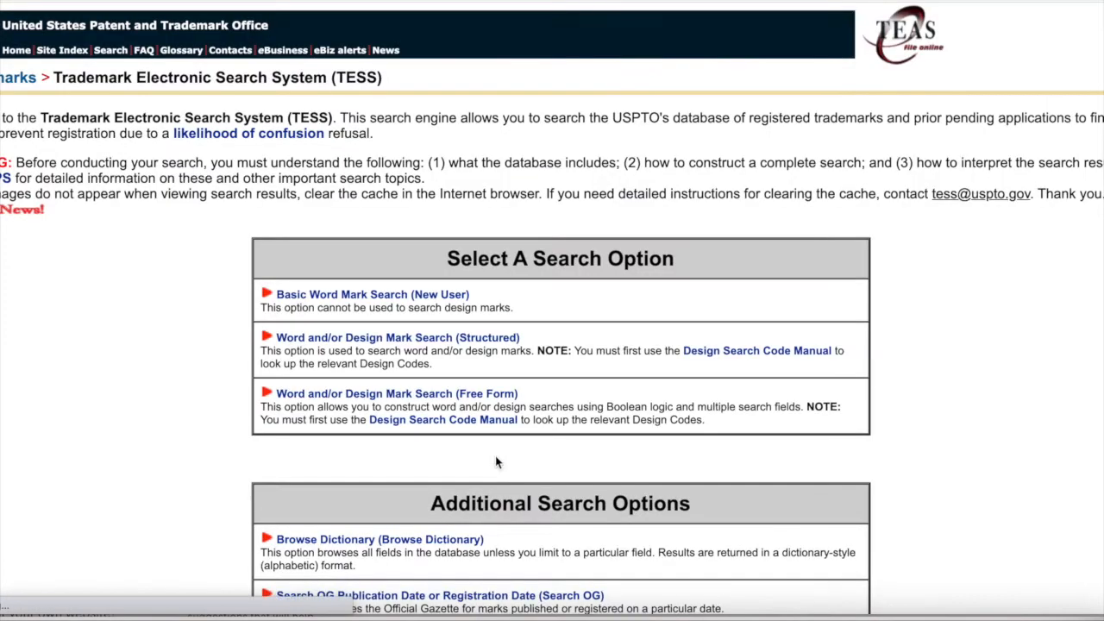
{"action": "left_click", "coordinate": [405, 296]}
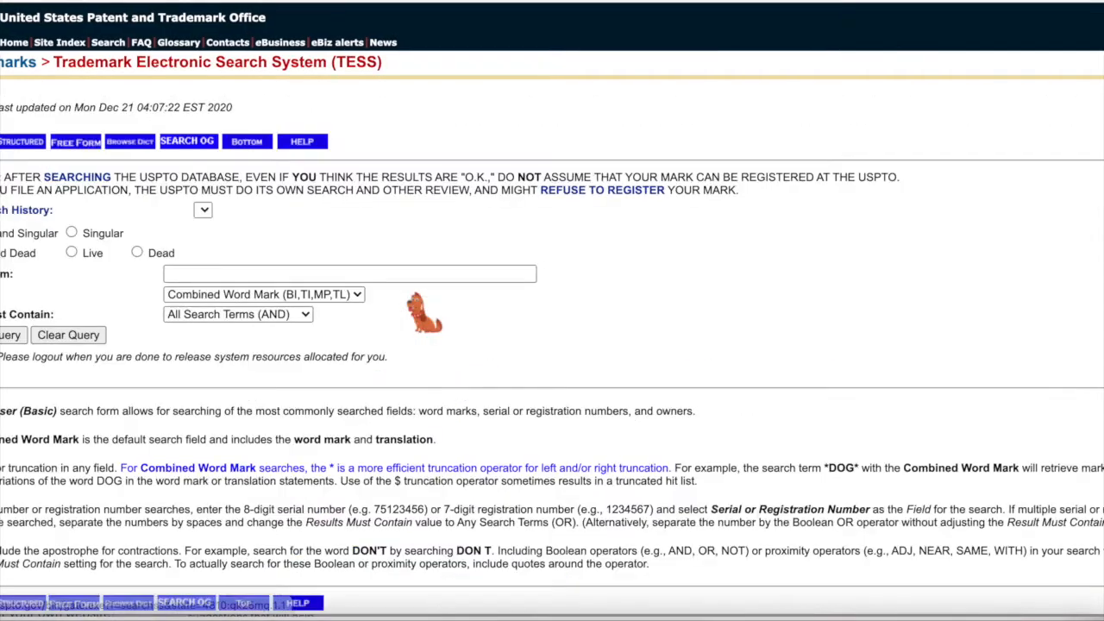
Step: Search the Combined Word Mark field for christmas
{"action": "left_click", "coordinate": [381, 276]}
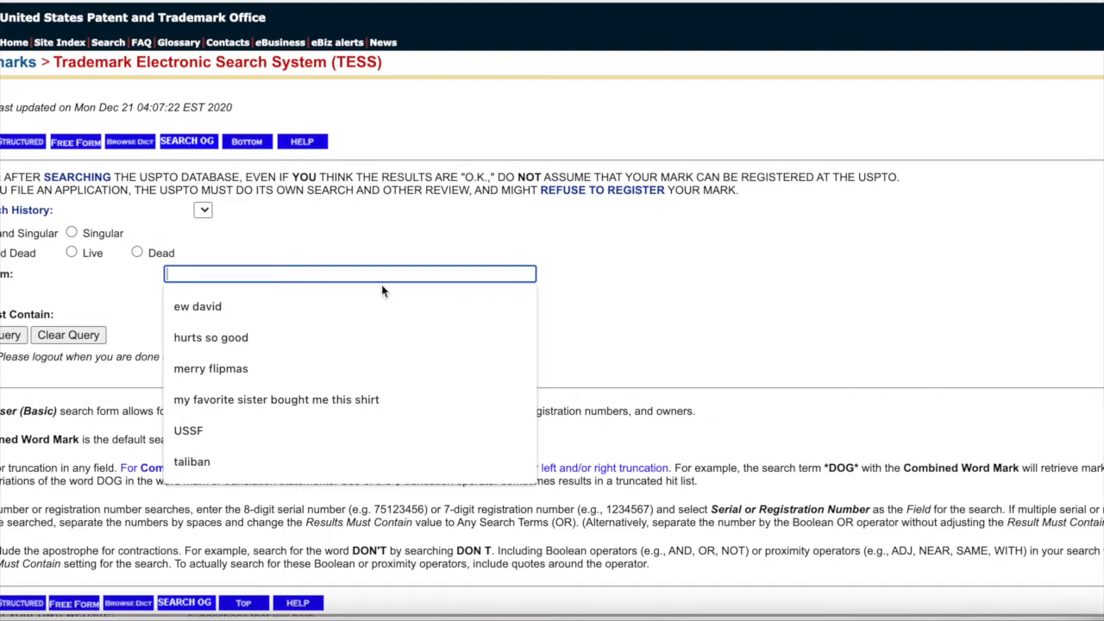
{"action": "type", "text": "christma"}
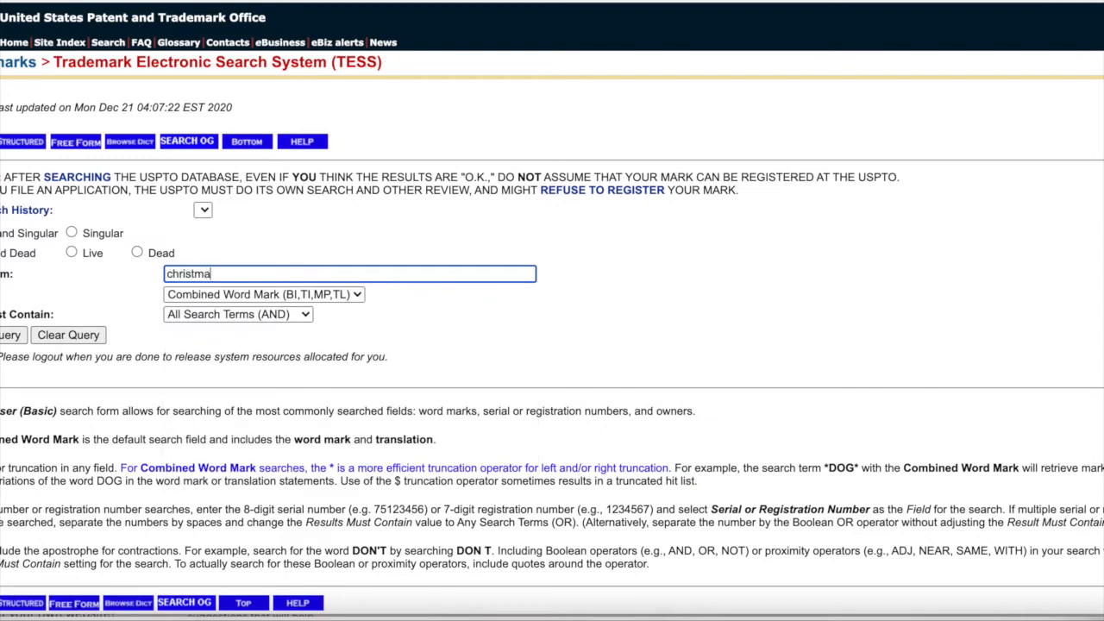
{"action": "type", "text": "s"}
{"action": "key", "text": "Return"}
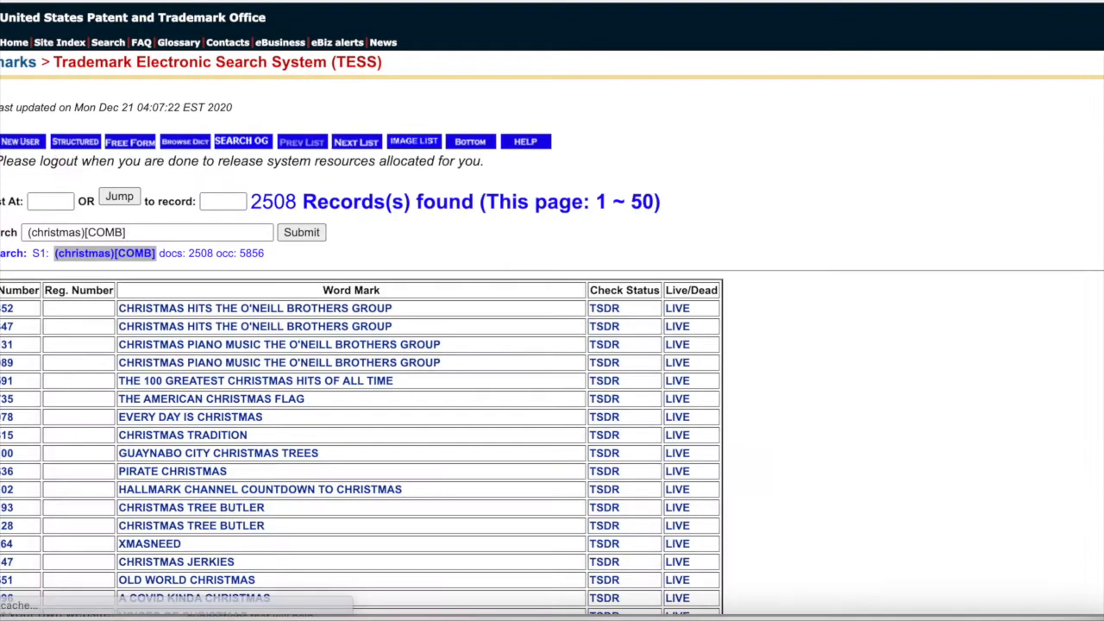
Step: Examine the list of word marks containing christmas and their live or dead status
{"action": "scroll", "coordinate": [901, 368], "scroll_direction": "down", "scroll_amount": 3}
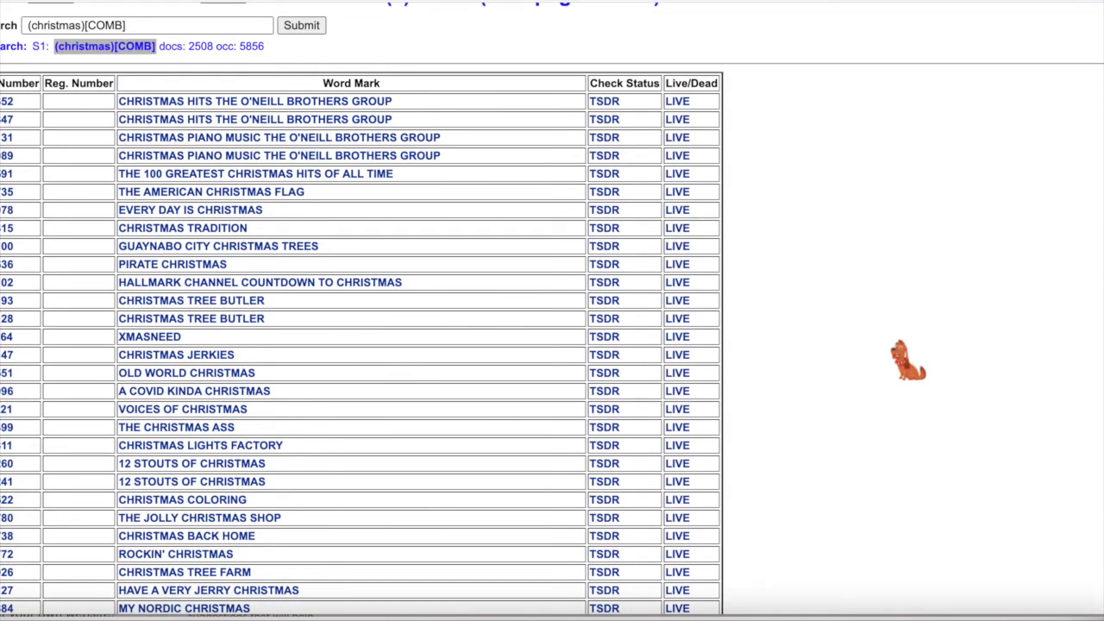
{"action": "scroll", "coordinate": [901, 362], "scroll_direction": "down", "scroll_amount": 2}
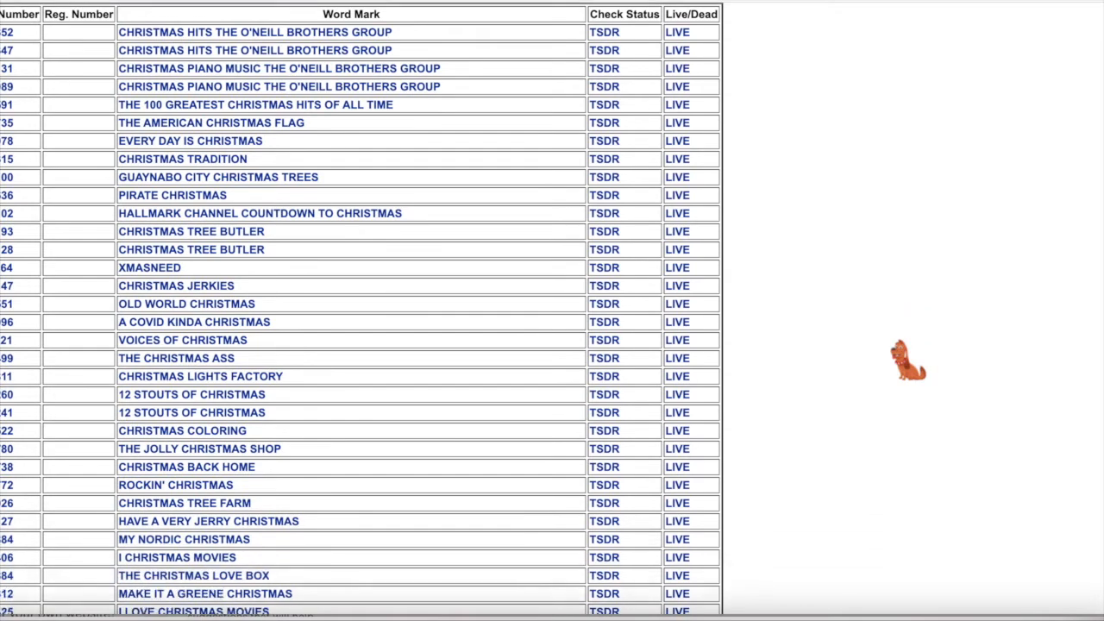
{"action": "scroll", "coordinate": [906, 360], "scroll_direction": "down", "scroll_amount": 6}
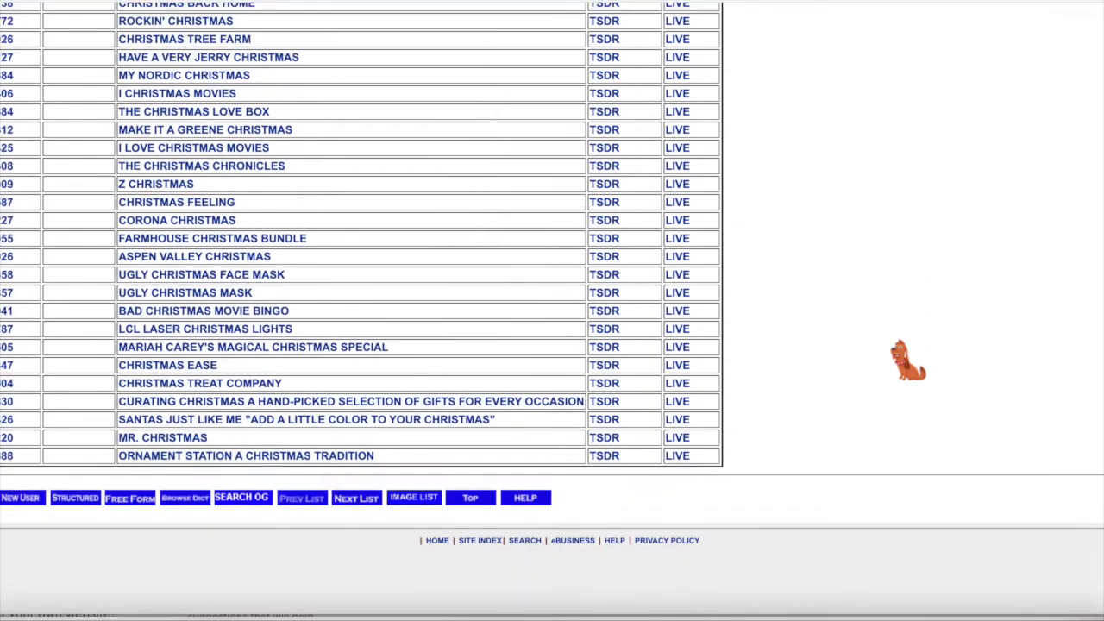
{"action": "scroll", "coordinate": [905, 360], "scroll_direction": "up", "scroll_amount": 3}
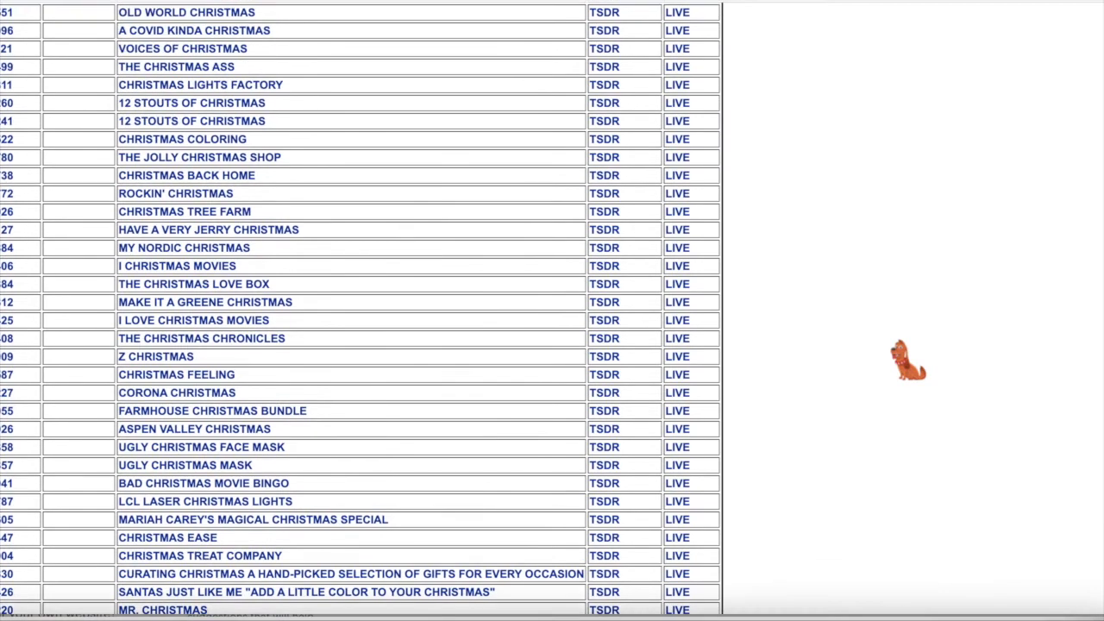
{"action": "scroll", "coordinate": [905, 361], "scroll_direction": "up", "scroll_amount": 1}
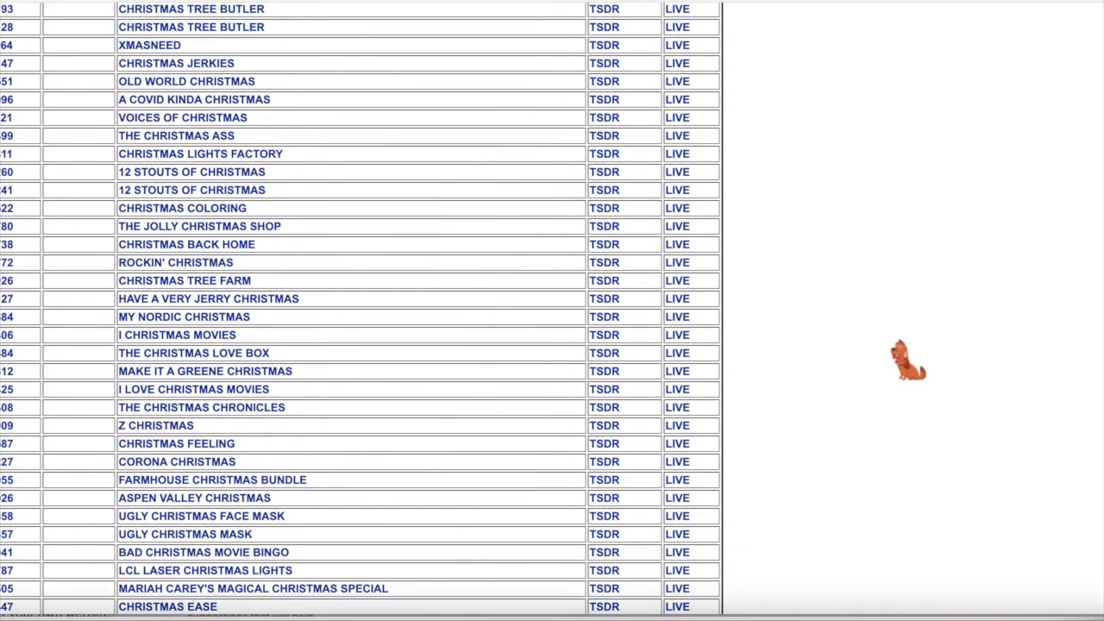
{"action": "scroll", "coordinate": [906, 361], "scroll_direction": "up", "scroll_amount": 2}
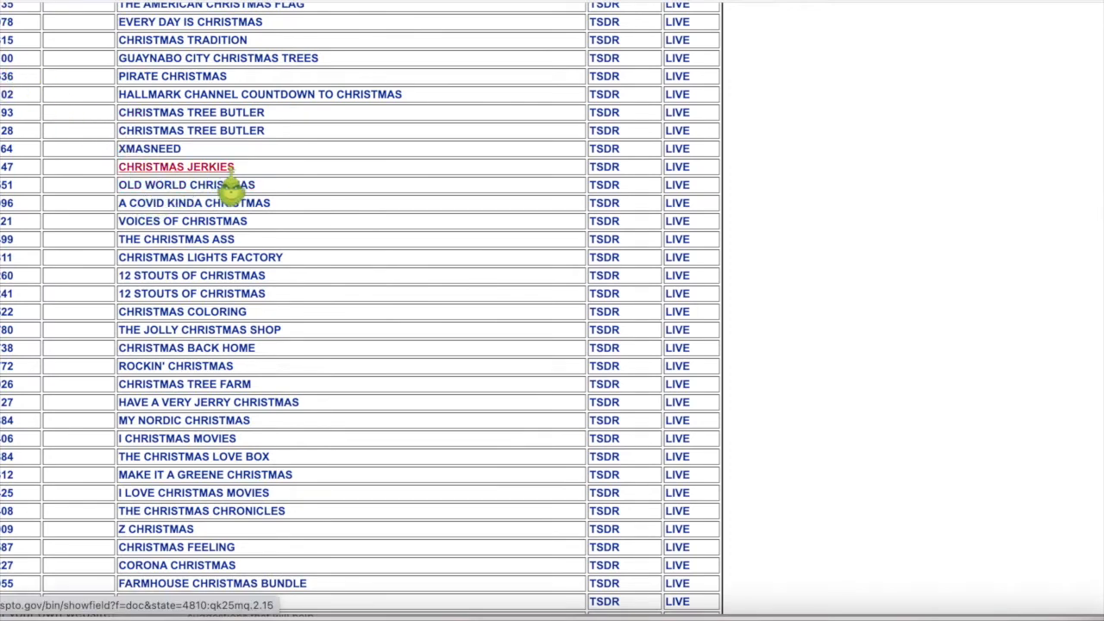
{"action": "scroll", "coordinate": [229, 185], "scroll_direction": "up", "scroll_amount": 1}
{"action": "scroll", "coordinate": [229, 185], "scroll_direction": "up", "scroll_amount": 6}
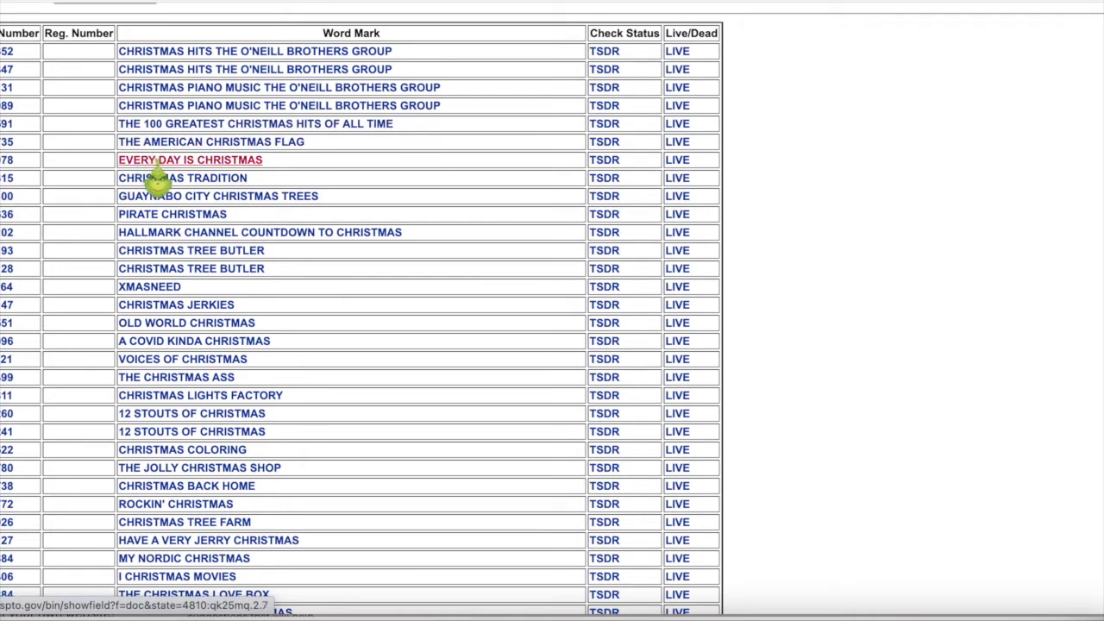
{"action": "scroll", "coordinate": [177, 470], "scroll_direction": "up", "scroll_amount": 2}
{"action": "scroll", "coordinate": [176, 470], "scroll_direction": "down", "scroll_amount": 12}
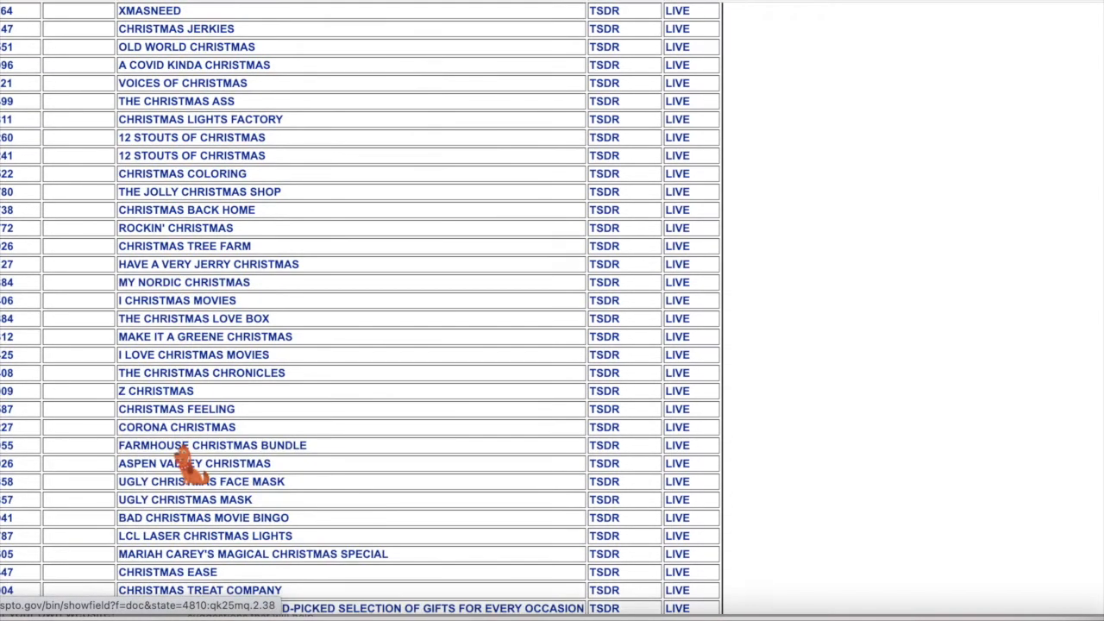
{"action": "scroll", "coordinate": [185, 466], "scroll_direction": "down", "scroll_amount": 1}
{"action": "scroll", "coordinate": [181, 470], "scroll_direction": "up", "scroll_amount": 8}
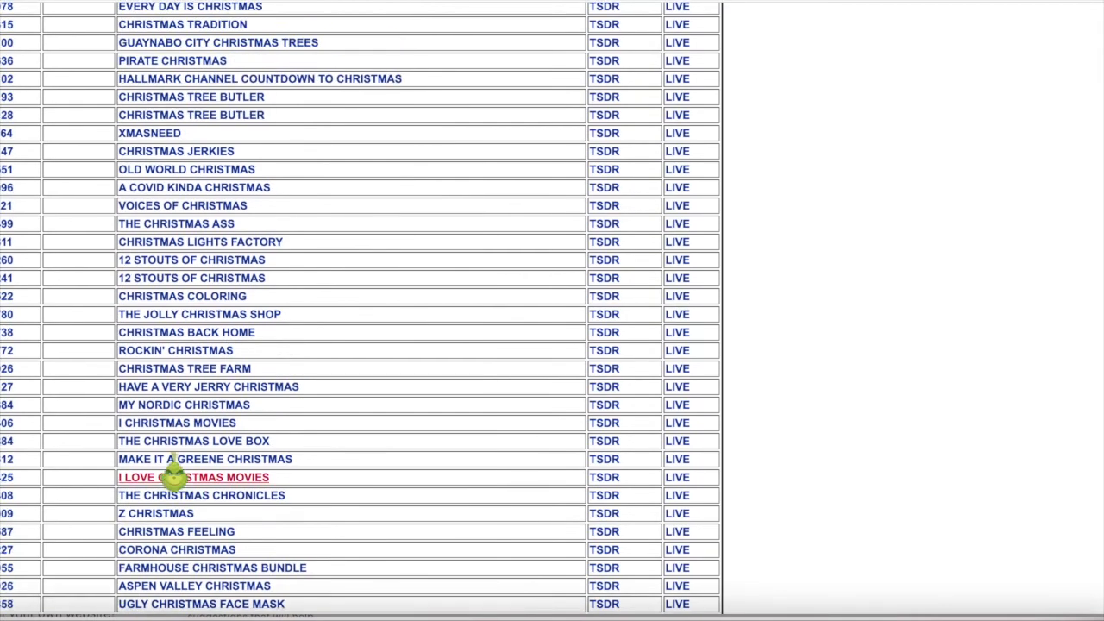
{"action": "scroll", "coordinate": [175, 474], "scroll_direction": "up", "scroll_amount": 4}
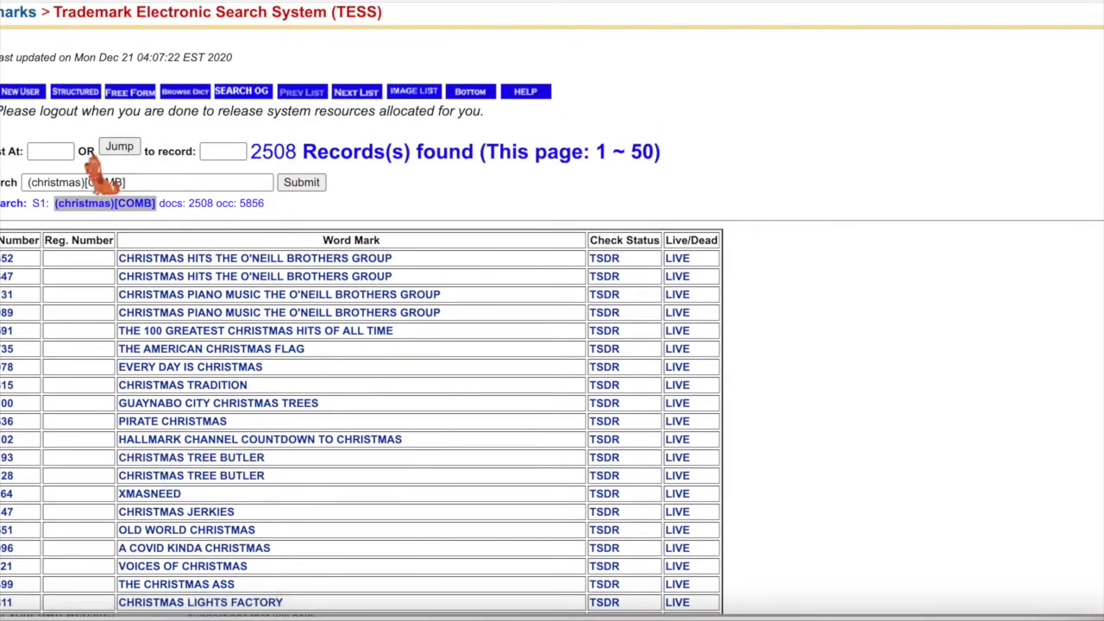
Step: Search the trademark records for nike
{"action": "left_click", "coordinate": [62, 156]}
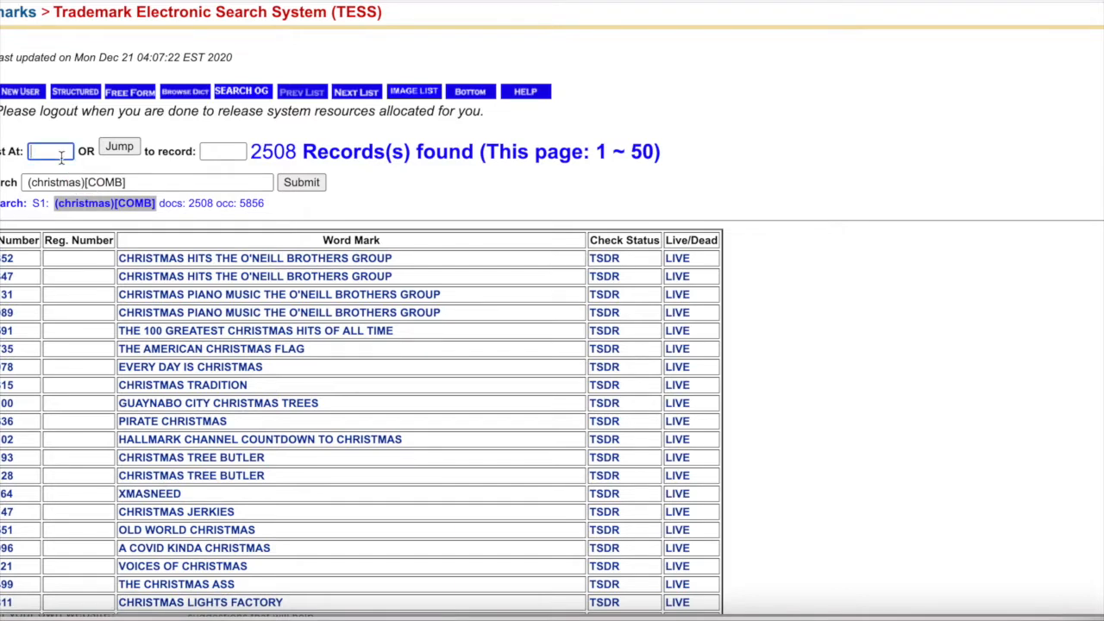
{"action": "type", "text": "nike"}
{"action": "key", "text": "Return"}
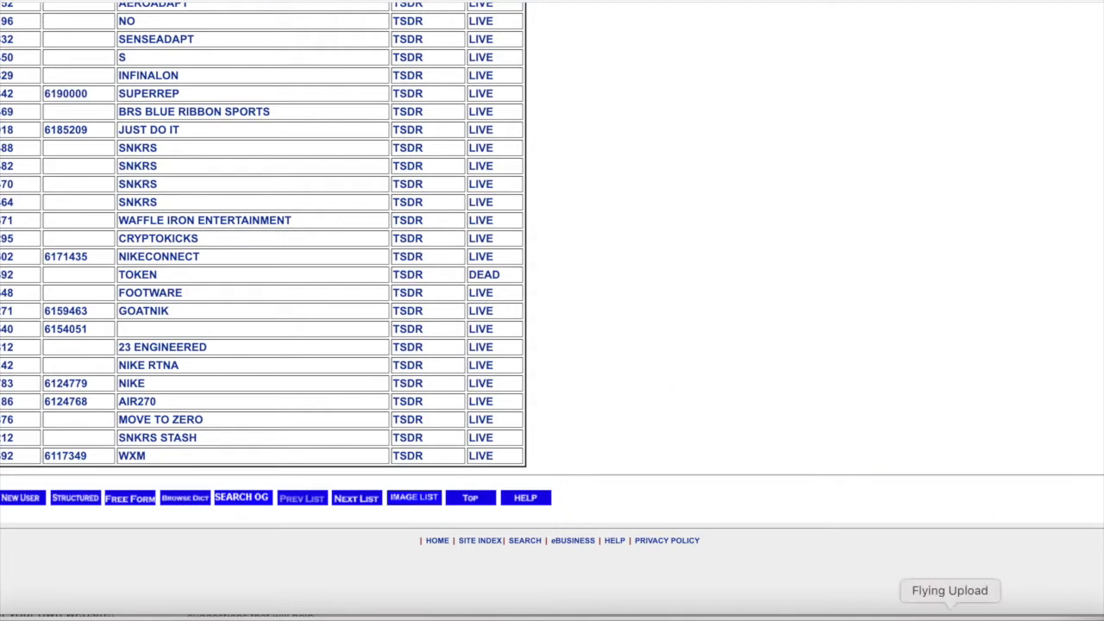
Step: Switch to Flying Upload and copy the tag "motivation" from the design's English tags
{"action": "left_click", "coordinate": [949, 612]}
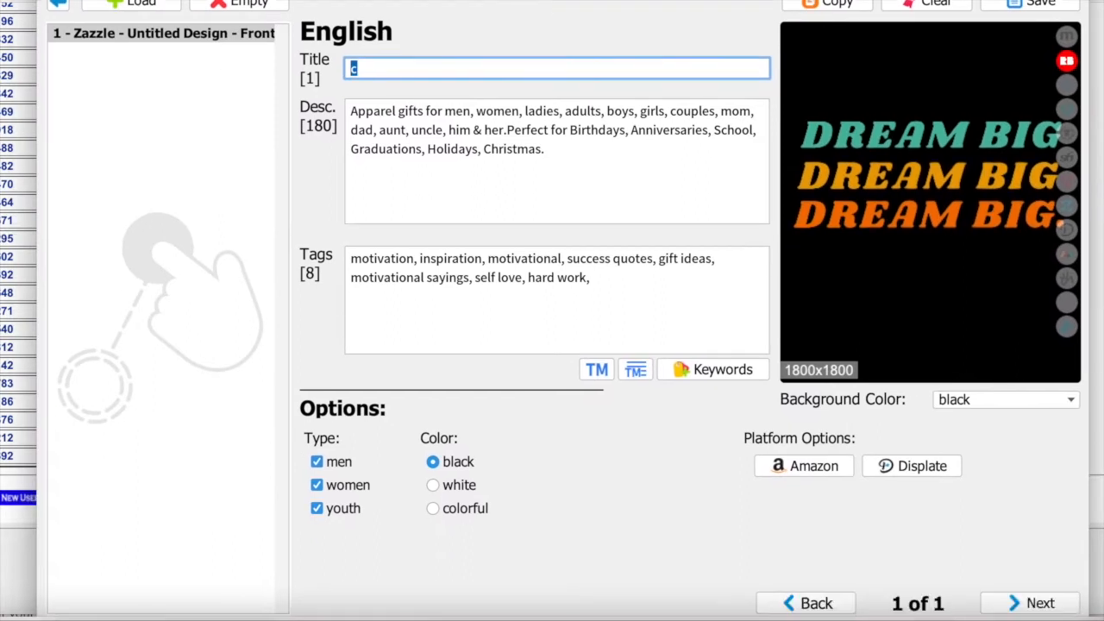
{"action": "left_click_drag", "start_coordinate": [419, 259], "coordinate": [350, 259]}
{"action": "key", "text": "super+c"}
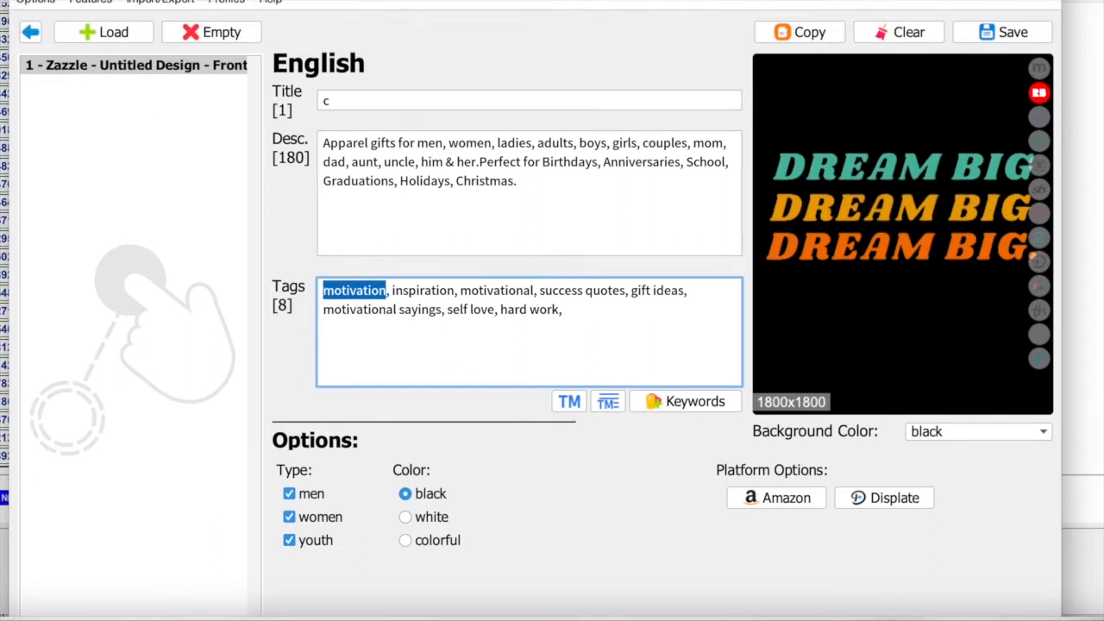
Step: Run a trademark check on the copied word "motivation"
{"action": "left_click", "coordinate": [107, 0]}
{"action": "mouse_move", "coordinate": [189, 90]}
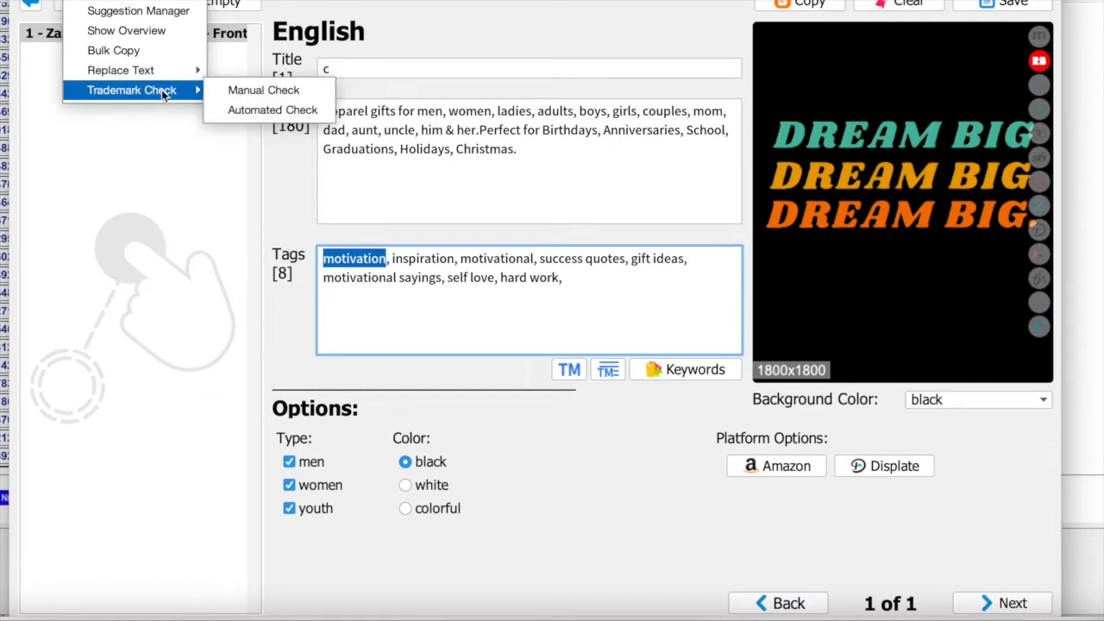
{"action": "left_click", "coordinate": [273, 109]}
{"action": "key", "text": "super+v"}
{"action": "left_click", "coordinate": [636, 349]}
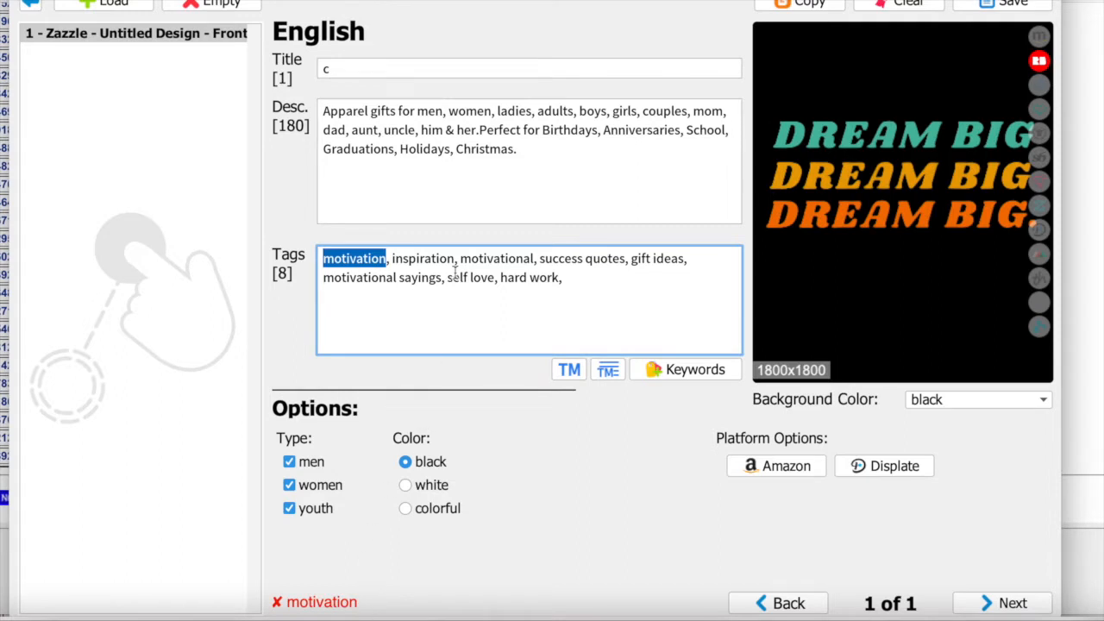
Step: Start the Automated Check for trademarks in the loaded design's listing
{"action": "left_click", "coordinate": [80, 1]}
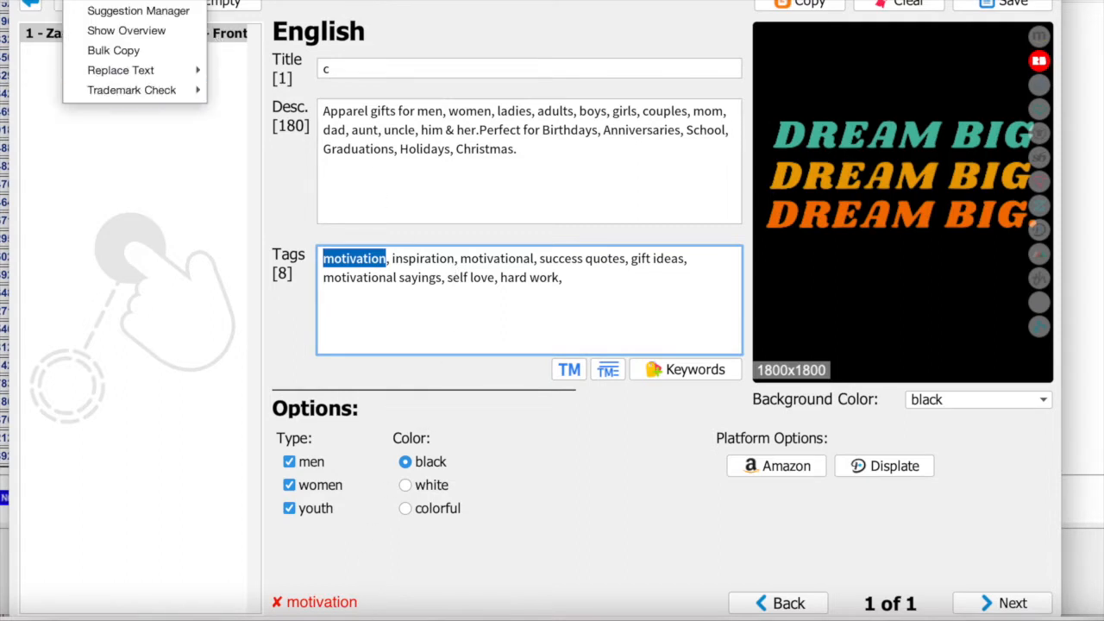
{"action": "mouse_move", "coordinate": [172, 89]}
{"action": "left_click", "coordinate": [259, 108]}
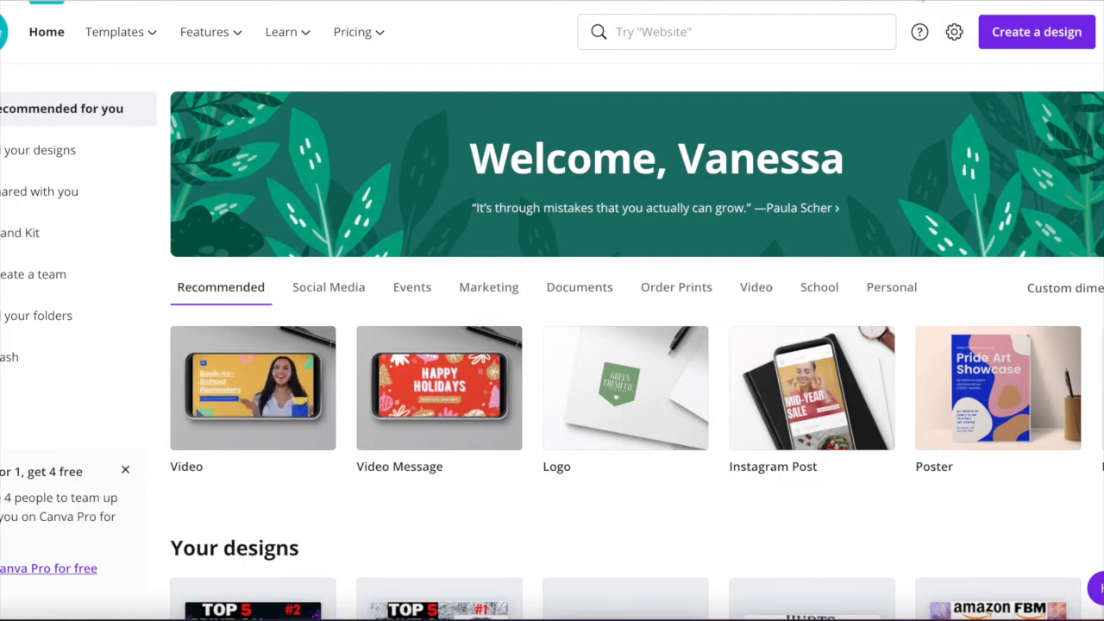
Step: Create a new Canva design with custom dimensions of 4500 x 5400 px
{"action": "left_click", "coordinate": [1002, 39]}
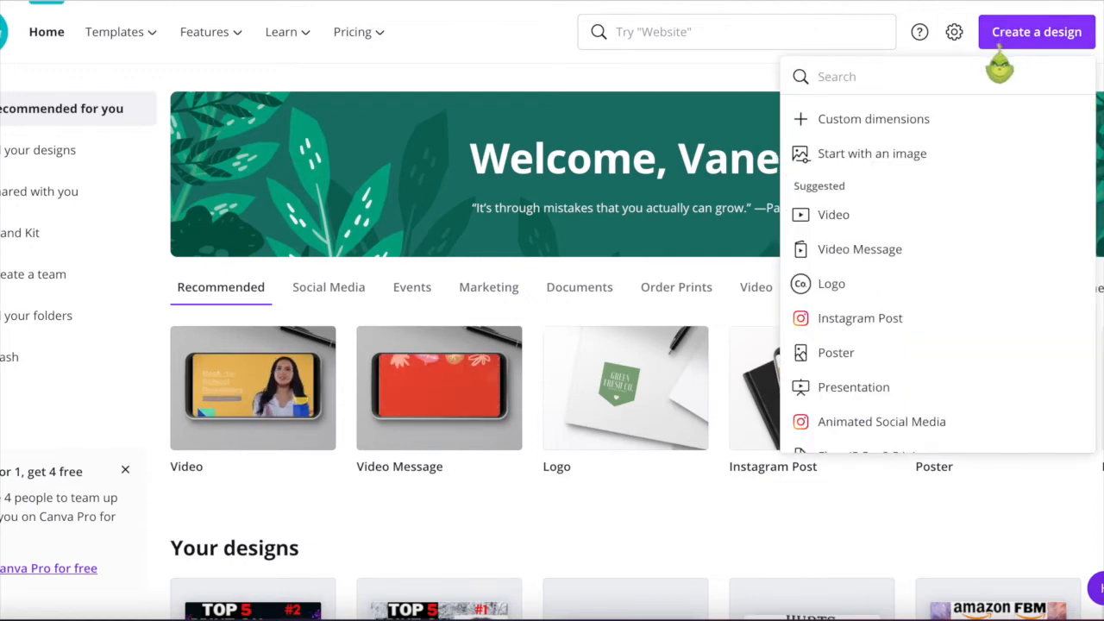
{"action": "left_click", "coordinate": [906, 128]}
{"action": "type", "text": "4500"}
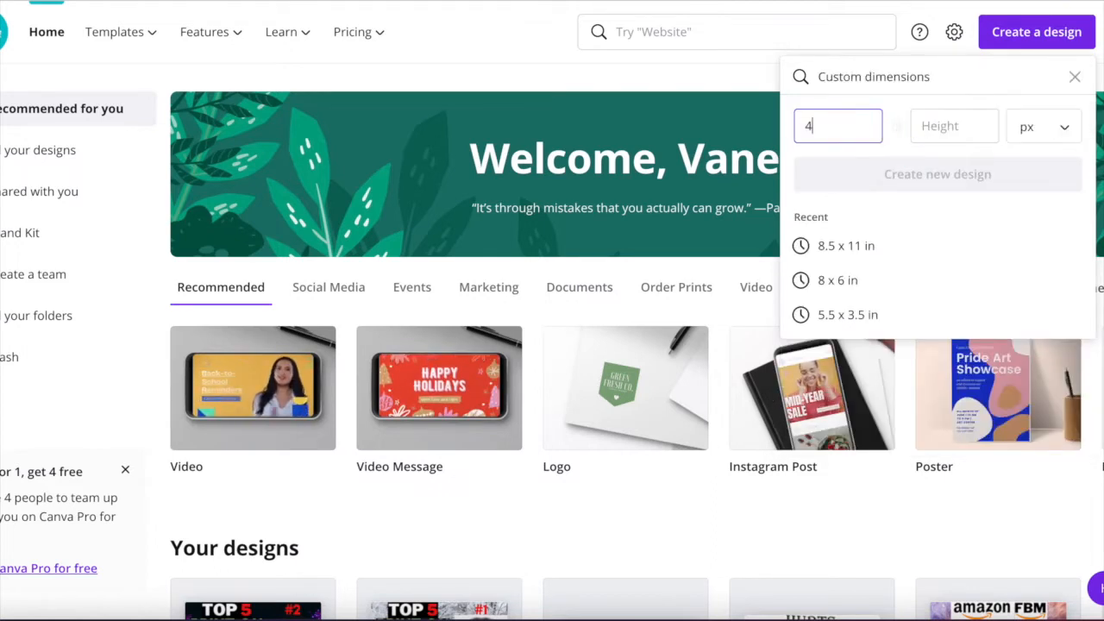
{"action": "left_click", "coordinate": [948, 126]}
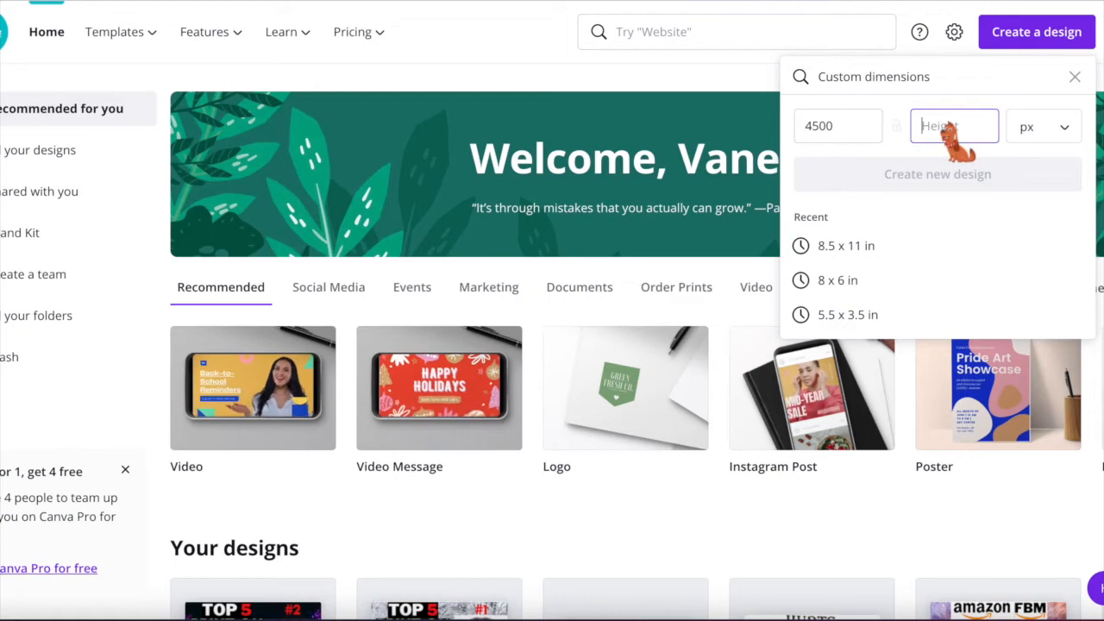
{"action": "type", "text": "5400"}
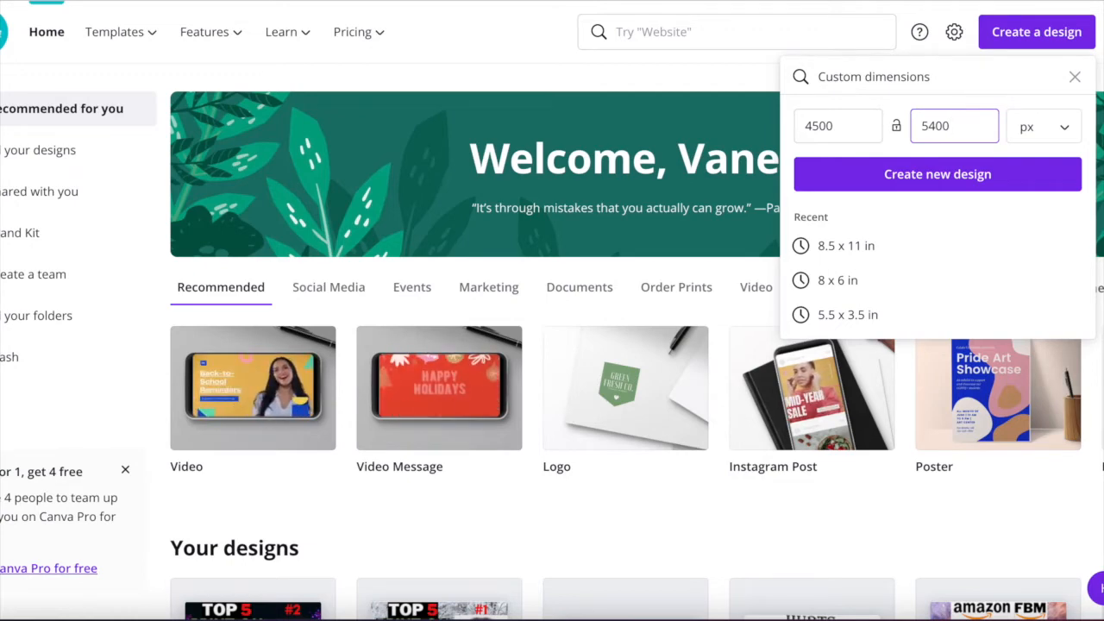
{"action": "left_click", "coordinate": [943, 178]}
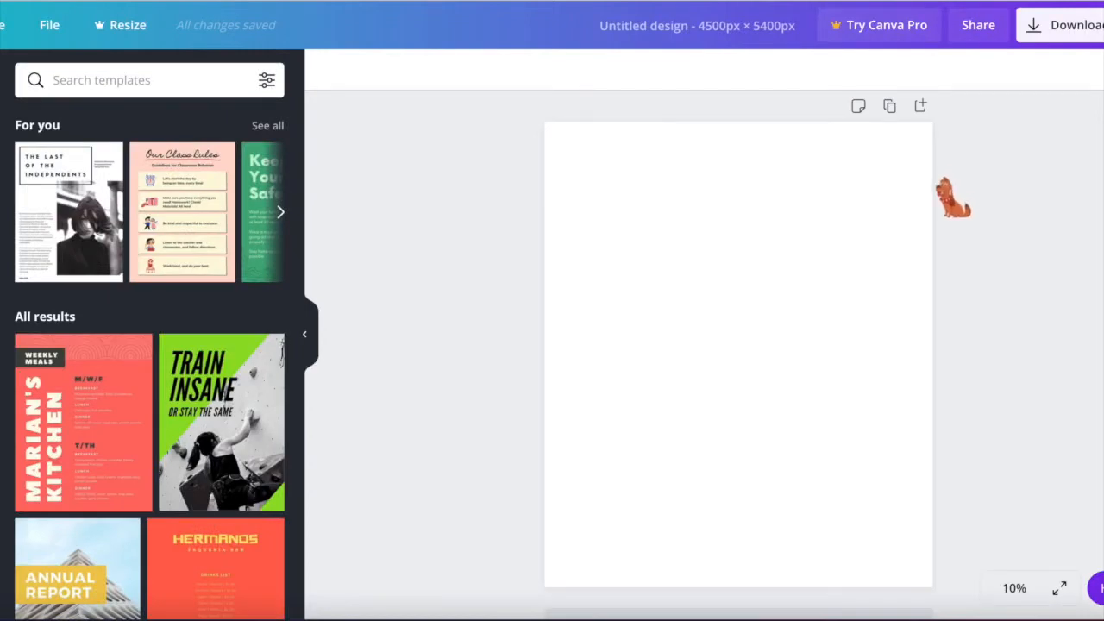
Step: Return to the Canva home page and search the new design types for tshirt
{"action": "left_click", "coordinate": [940, 1]}
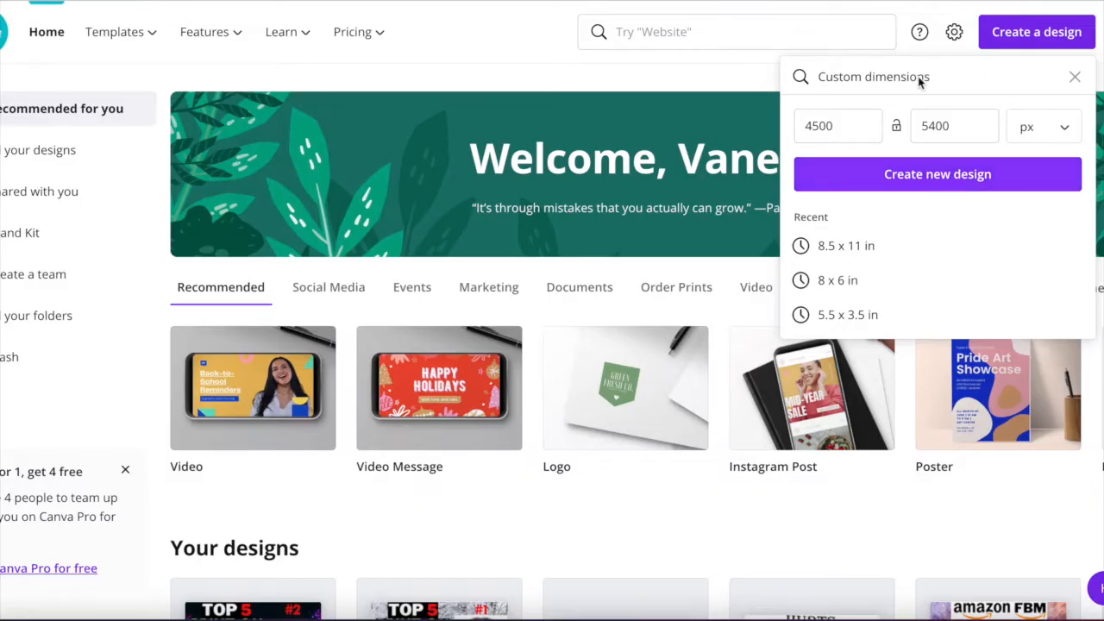
{"action": "left_click", "coordinate": [1007, 43]}
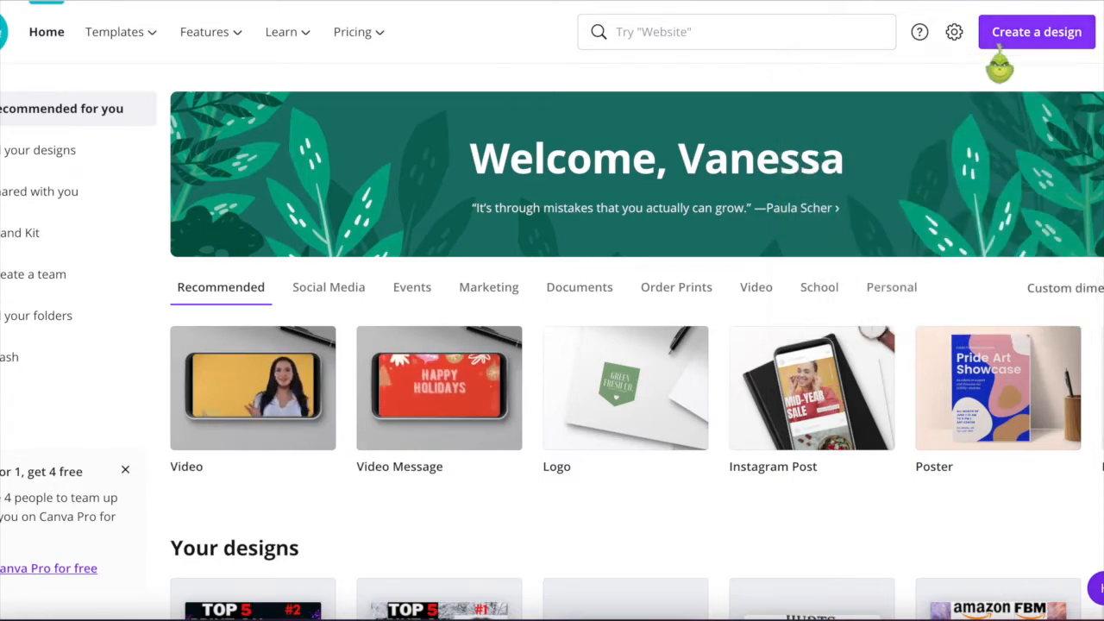
{"action": "left_click", "coordinate": [1012, 43]}
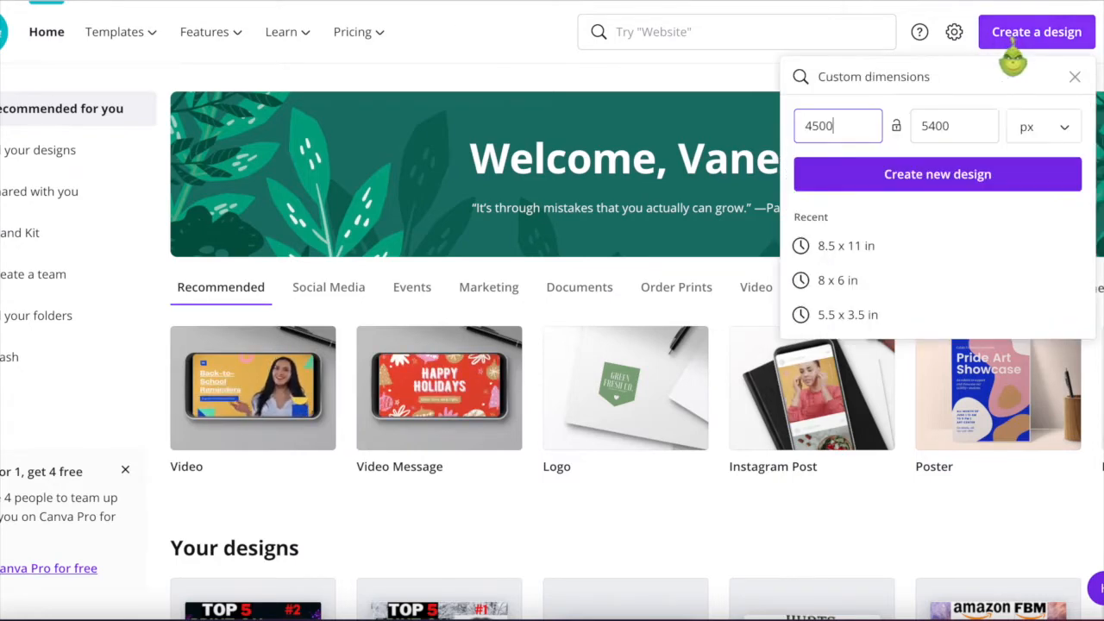
{"action": "left_click", "coordinate": [1074, 77]}
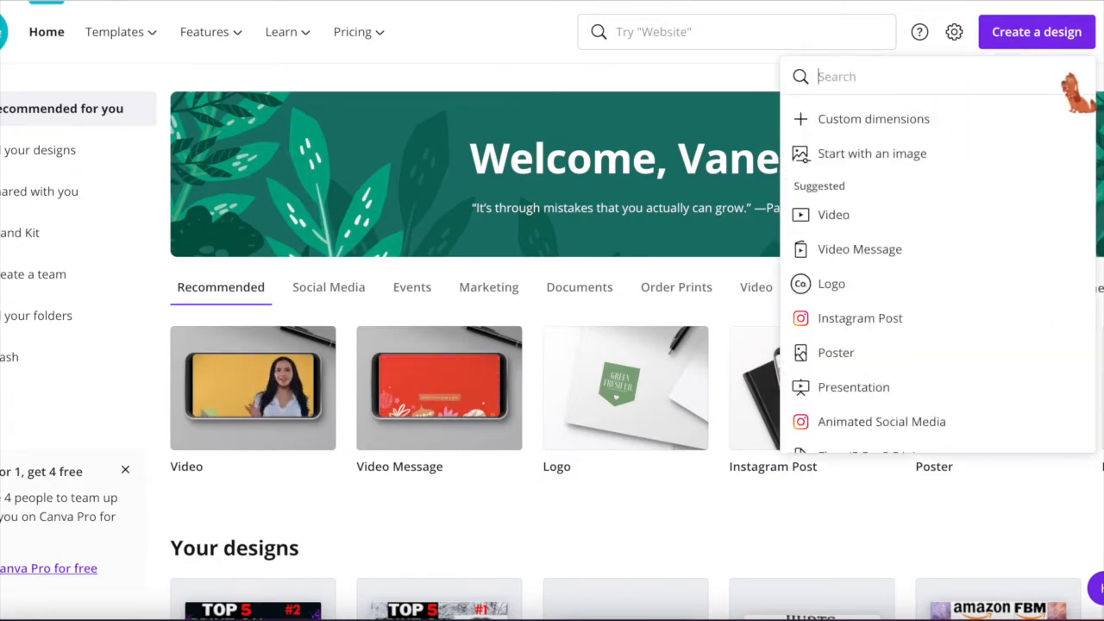
{"action": "type", "text": "tshirt"}
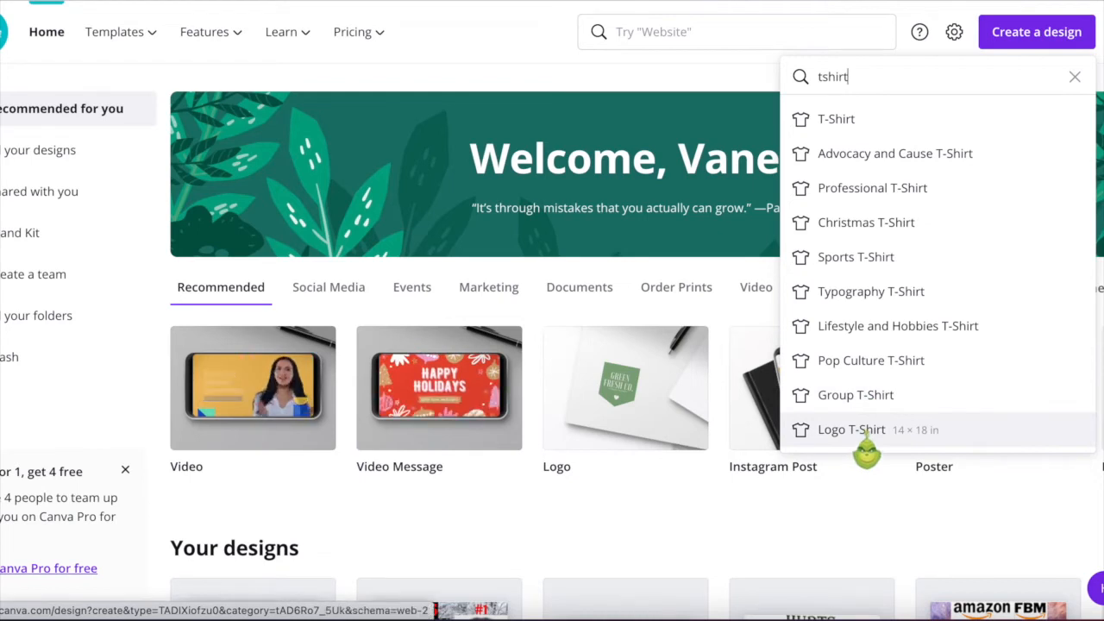
Step: Create a new T-Shirt design and browse its template categories, from Christmas T-Shirt to Group T-Shirt and beyond
{"action": "left_click", "coordinate": [837, 120]}
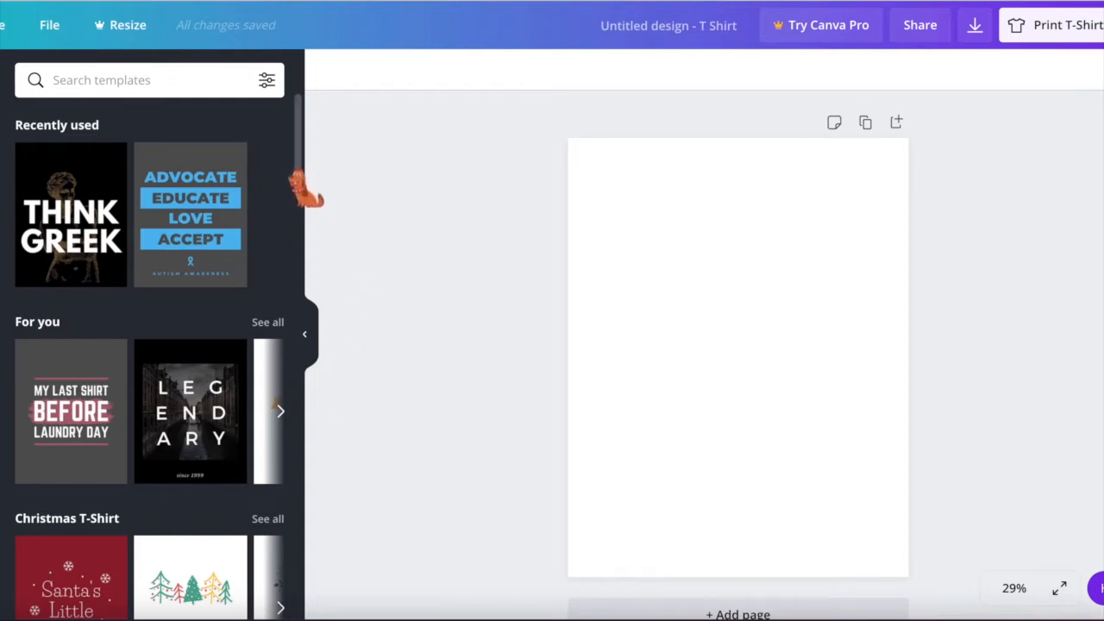
{"action": "scroll", "coordinate": [298, 165], "scroll_direction": "down", "scroll_amount": 2}
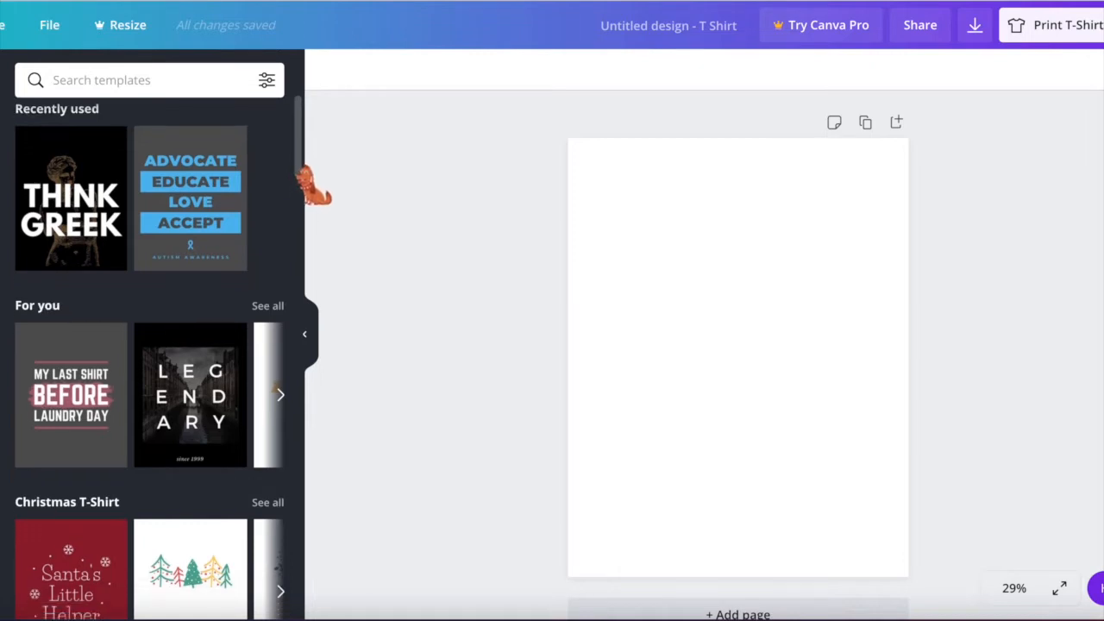
{"action": "scroll", "coordinate": [308, 192], "scroll_direction": "up", "scroll_amount": 1}
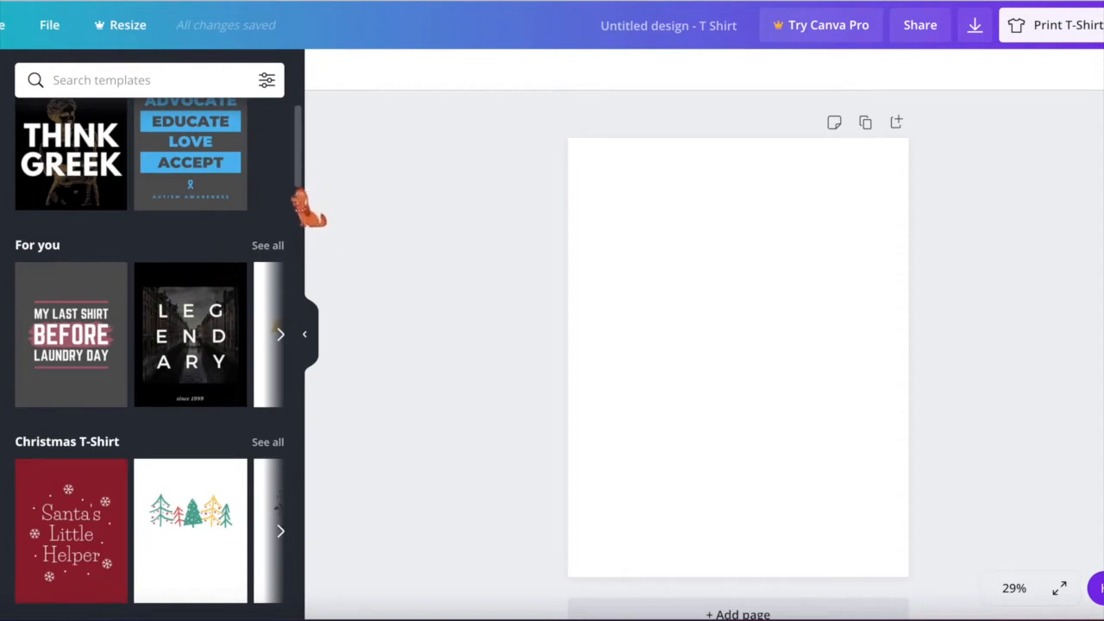
{"action": "scroll", "coordinate": [309, 191], "scroll_direction": "down", "scroll_amount": 3}
{"action": "scroll", "coordinate": [310, 234], "scroll_direction": "down", "scroll_amount": 1}
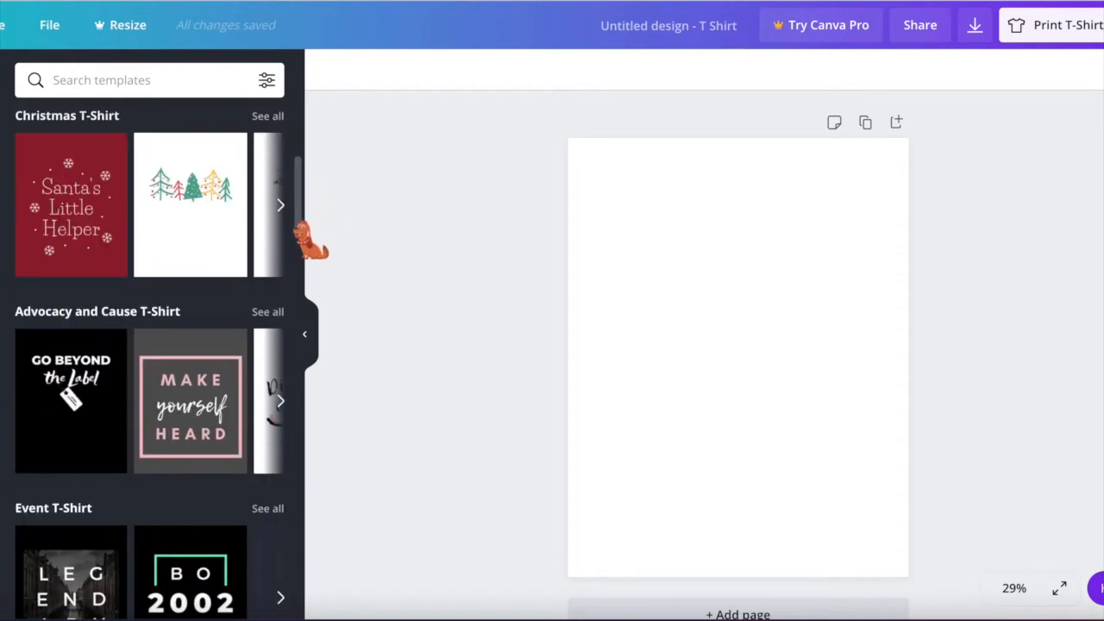
{"action": "scroll", "coordinate": [308, 233], "scroll_direction": "up", "scroll_amount": 1}
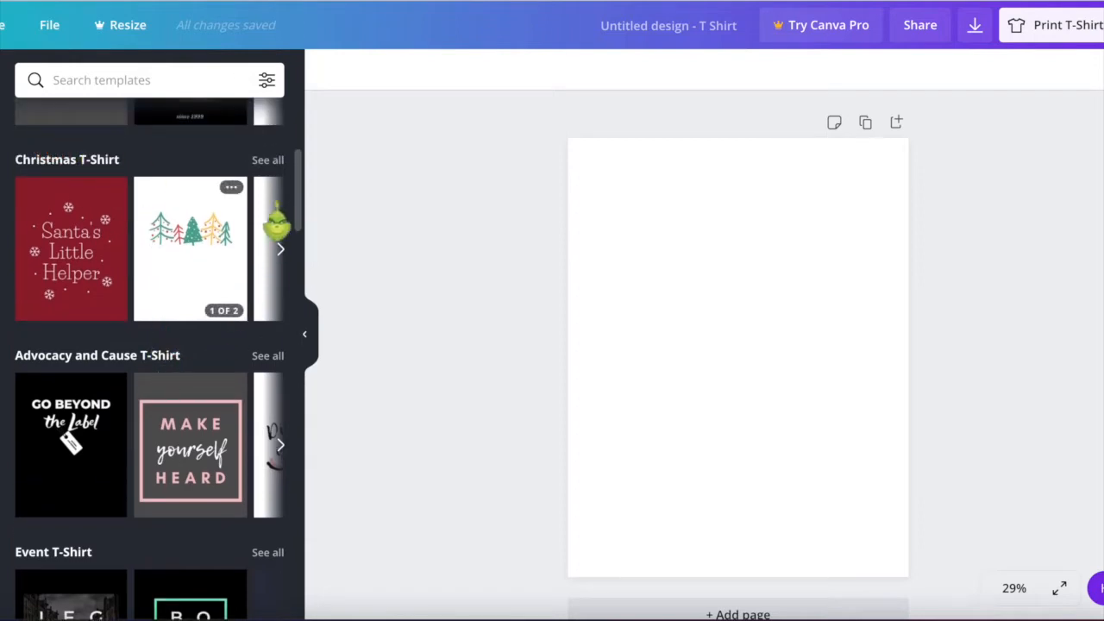
{"action": "left_click_drag", "start_coordinate": [306, 190], "coordinate": [306, 271]}
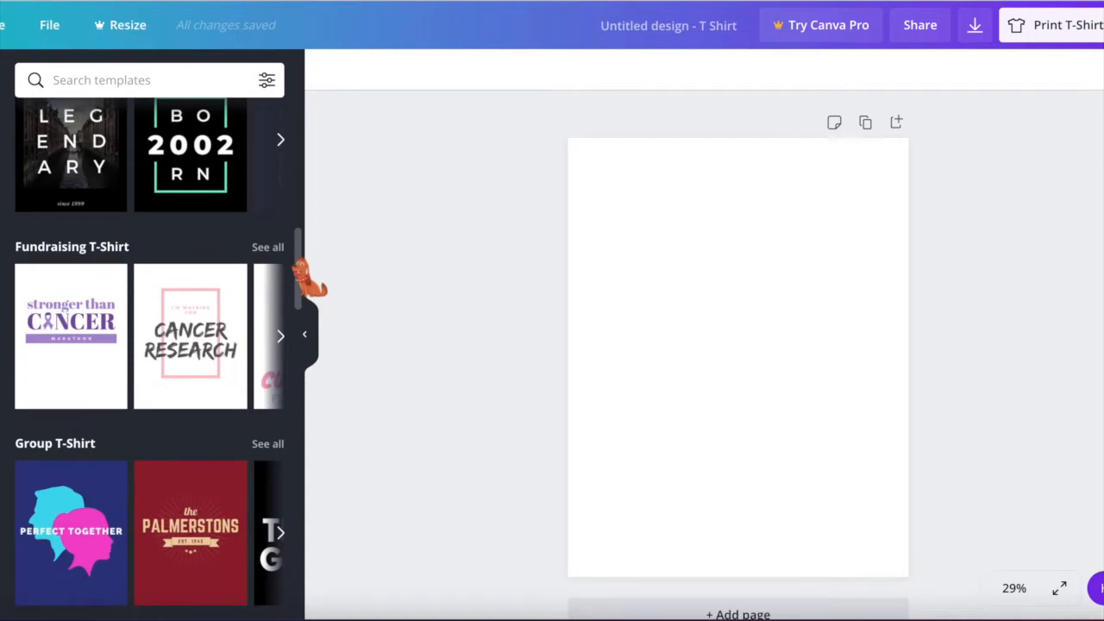
{"action": "left_click_drag", "start_coordinate": [306, 270], "coordinate": [306, 278]}
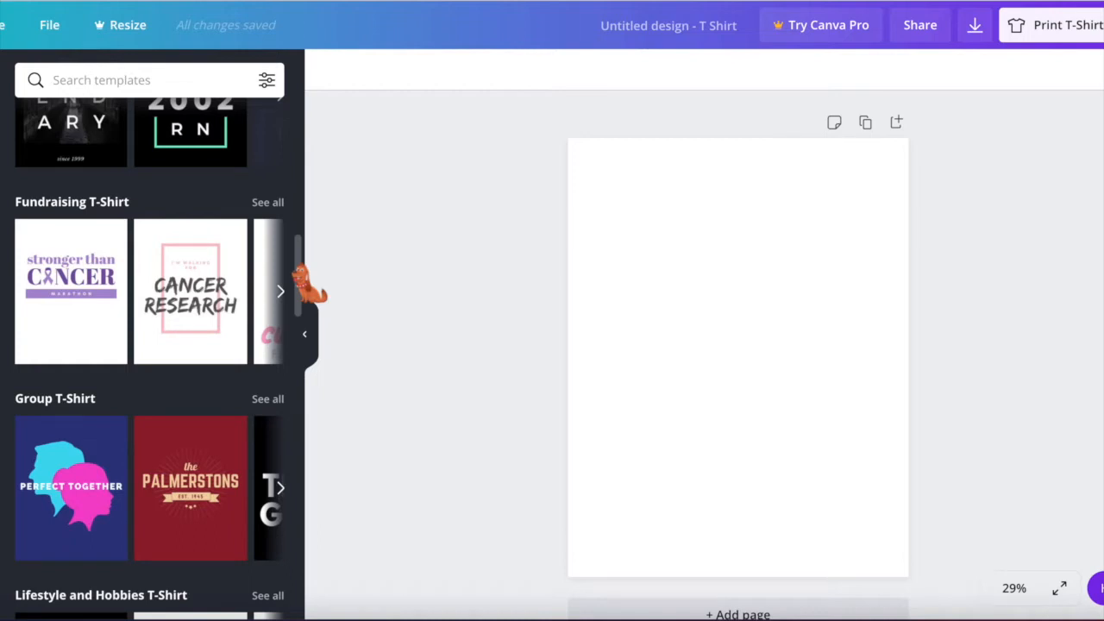
{"action": "left_click_drag", "start_coordinate": [307, 277], "coordinate": [306, 312]}
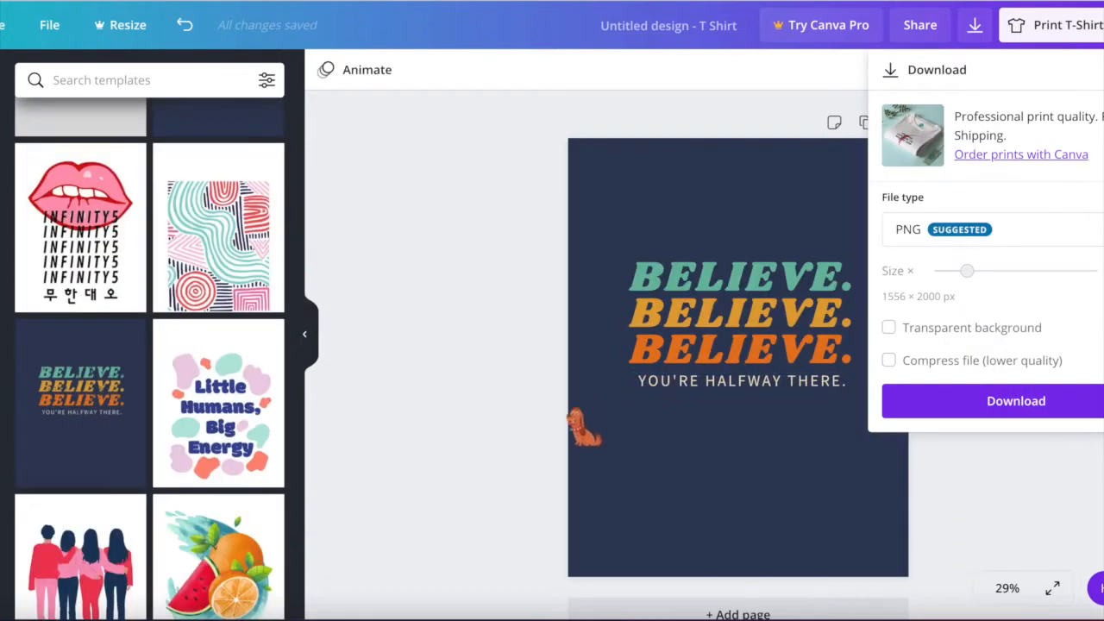
Step: Close the download options and replace the three BELIEVE. lines of the template with DREAM BIG
{"action": "left_click", "coordinate": [555, 431]}
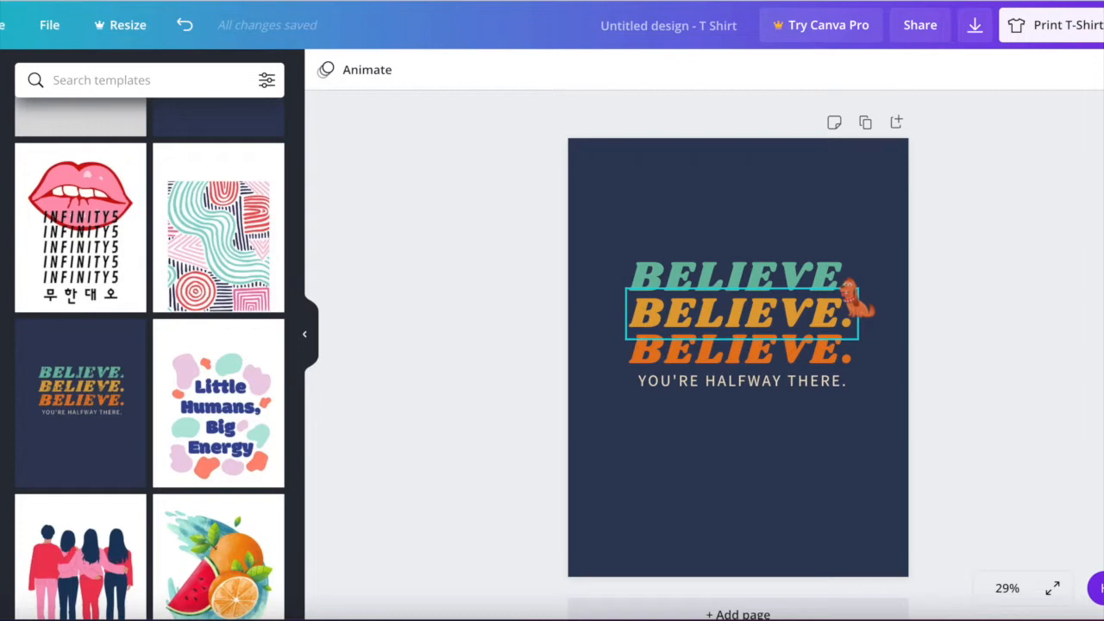
{"action": "left_click", "coordinate": [852, 297]}
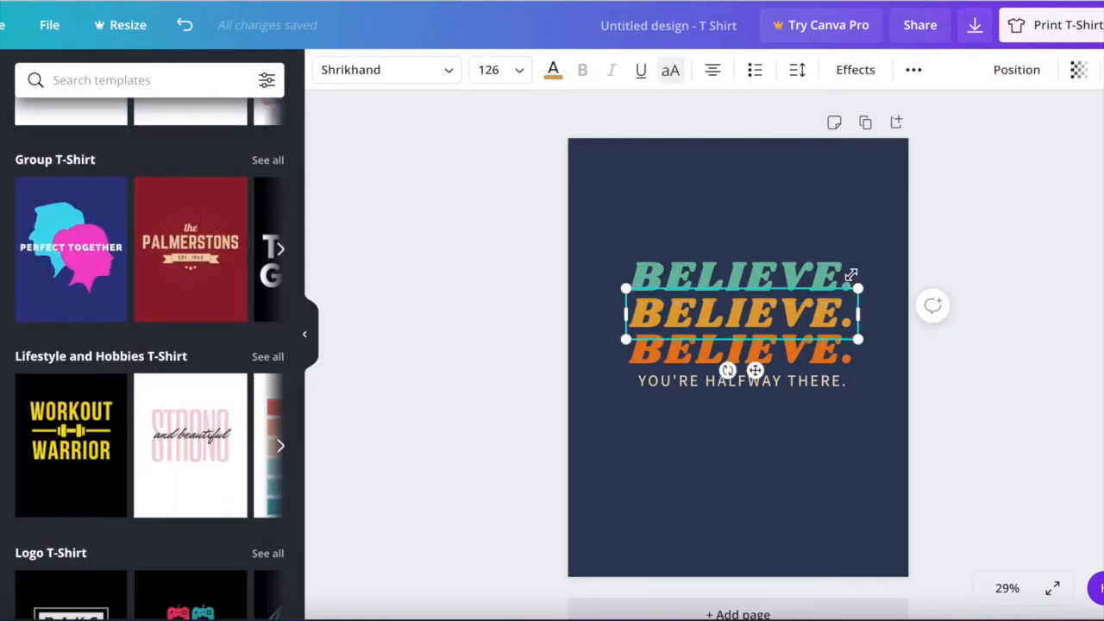
{"action": "left_click", "coordinate": [848, 278]}
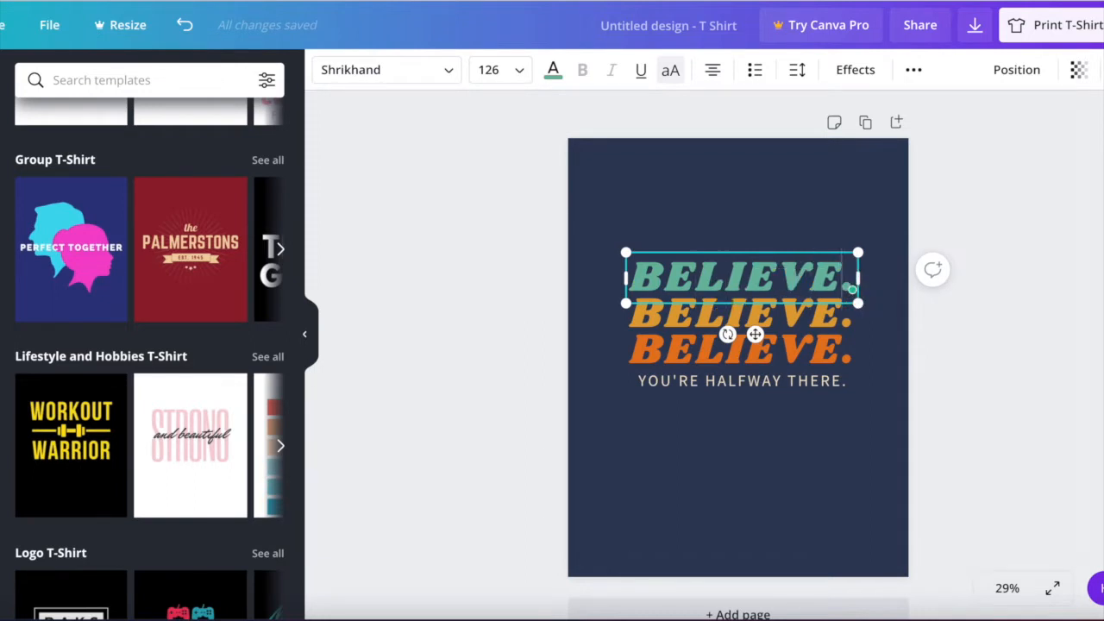
{"action": "key", "text": "BackSpace"}
{"action": "key", "text": "BackSpace"}
{"action": "key", "text": "BackSpace"}
{"action": "key", "text": "BackSpace"}
{"action": "key", "text": "BackSpace"}
{"action": "key", "text": "BackSpace"}
{"action": "key", "text": "BackSpace"}
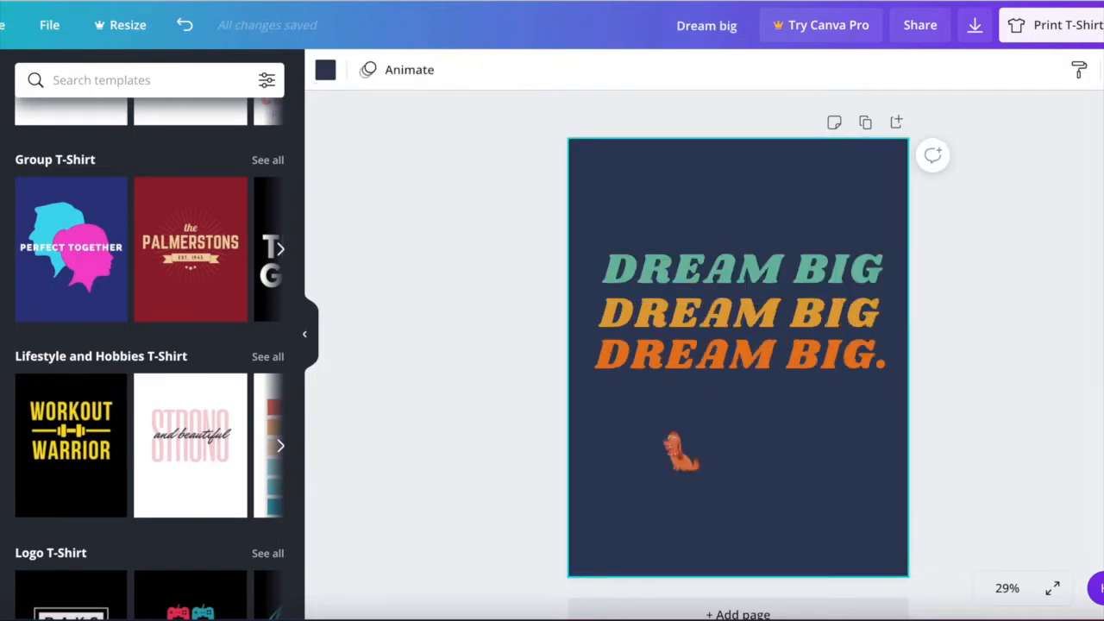
Step: Copy the three DREAM BIG lines into the blank 4500 x 5400 px design
{"action": "left_click_drag", "start_coordinate": [552, 226], "coordinate": [900, 390]}
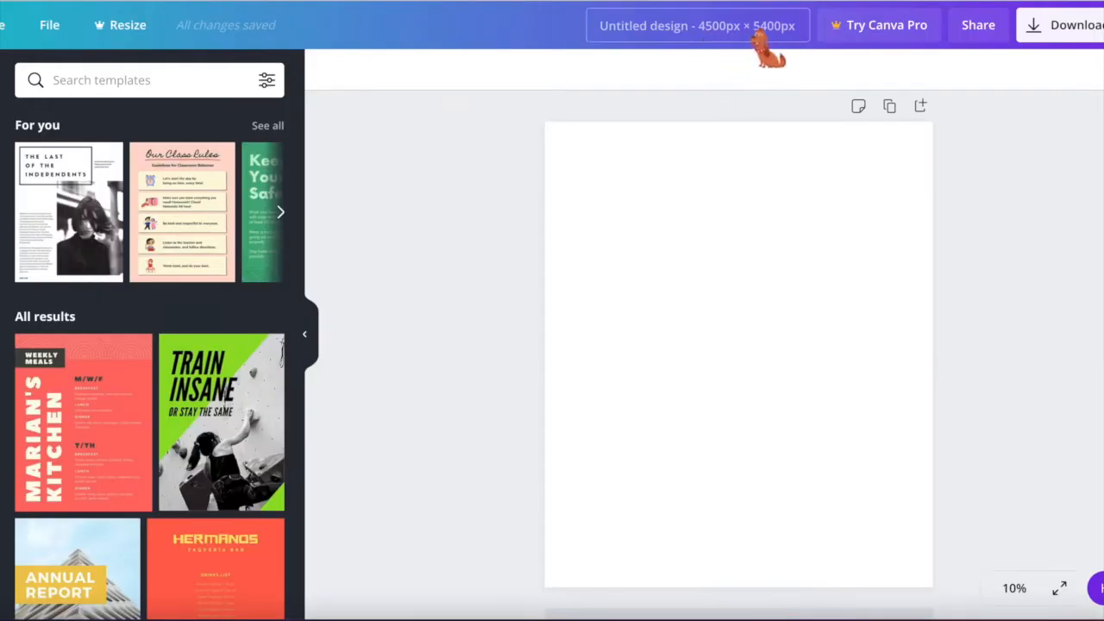
{"action": "left_click", "coordinate": [772, 182]}
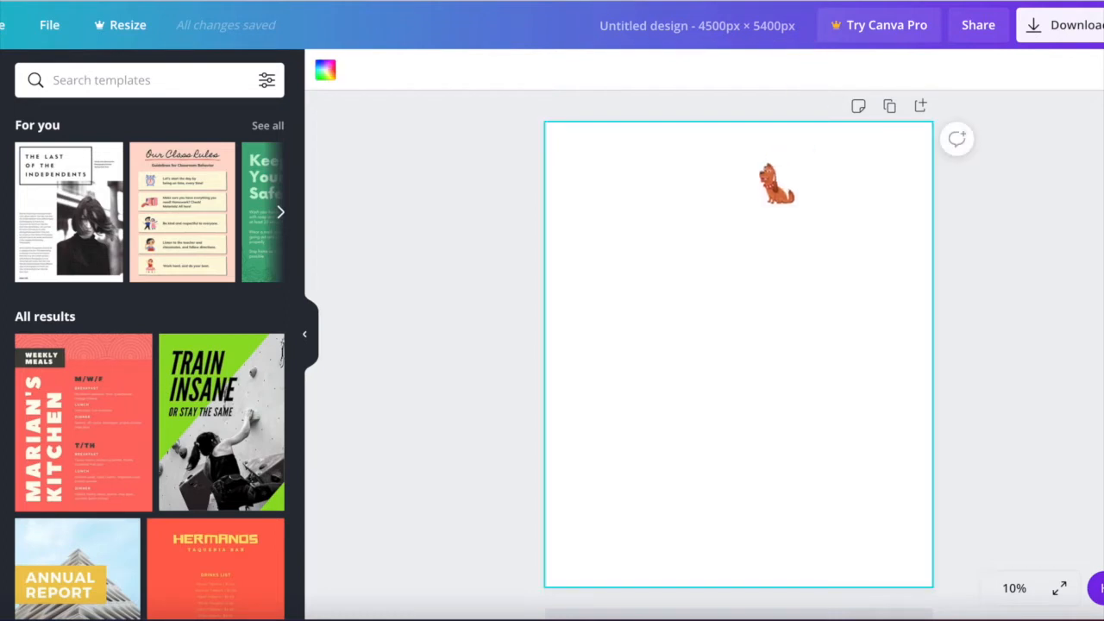
{"action": "key", "text": "ctrl+v"}
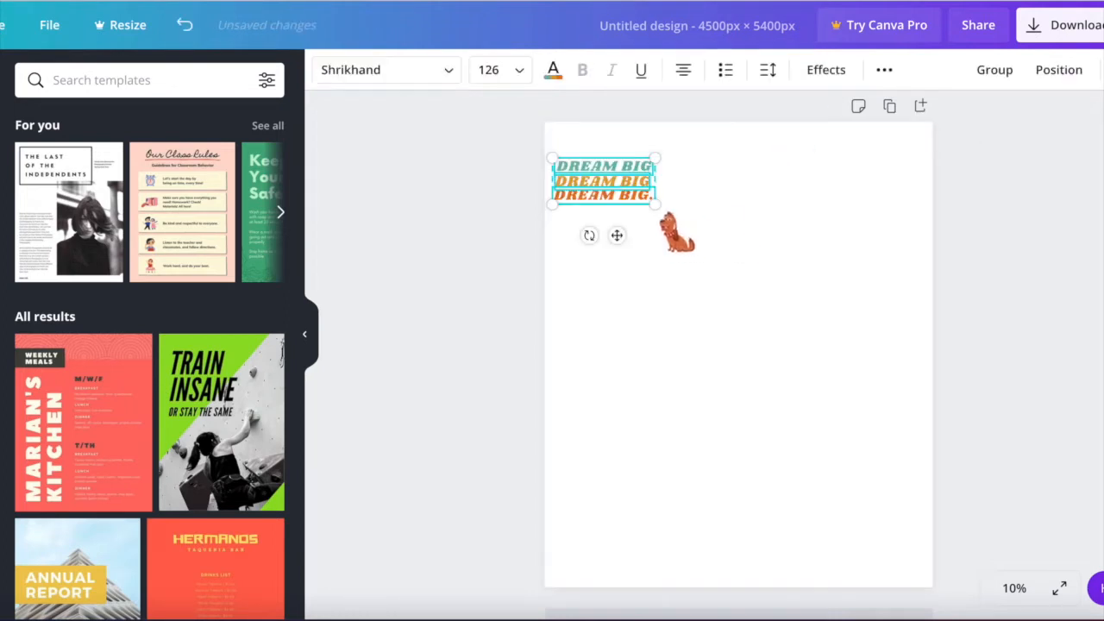
Step: Enlarge the pasted DREAM BIG lines to almost the page width, font size about 446, and place them centered slightly above mid-page
{"action": "left_click_drag", "start_coordinate": [656, 207], "coordinate": [880, 446]}
{"action": "mouse_move", "coordinate": [771, 311]}
{"action": "left_mouse_down"}
{"action": "mouse_move", "coordinate": [778, 319]}
{"action": "mouse_move", "coordinate": [771, 307]}
{"action": "left_mouse_up"}
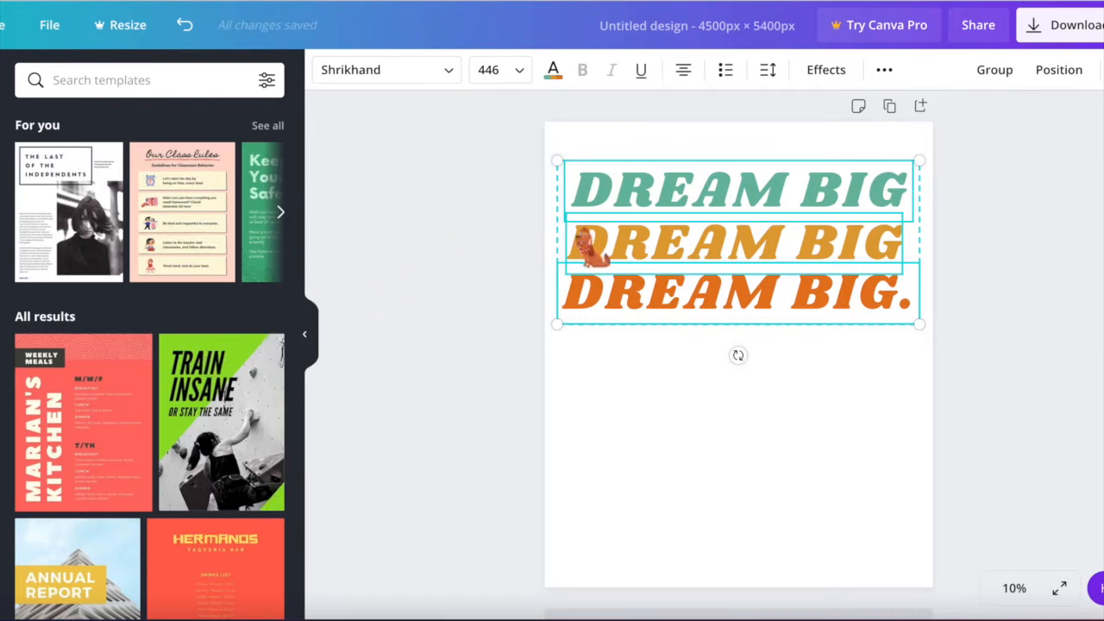
{"action": "left_click_drag", "start_coordinate": [675, 259], "coordinate": [672, 337]}
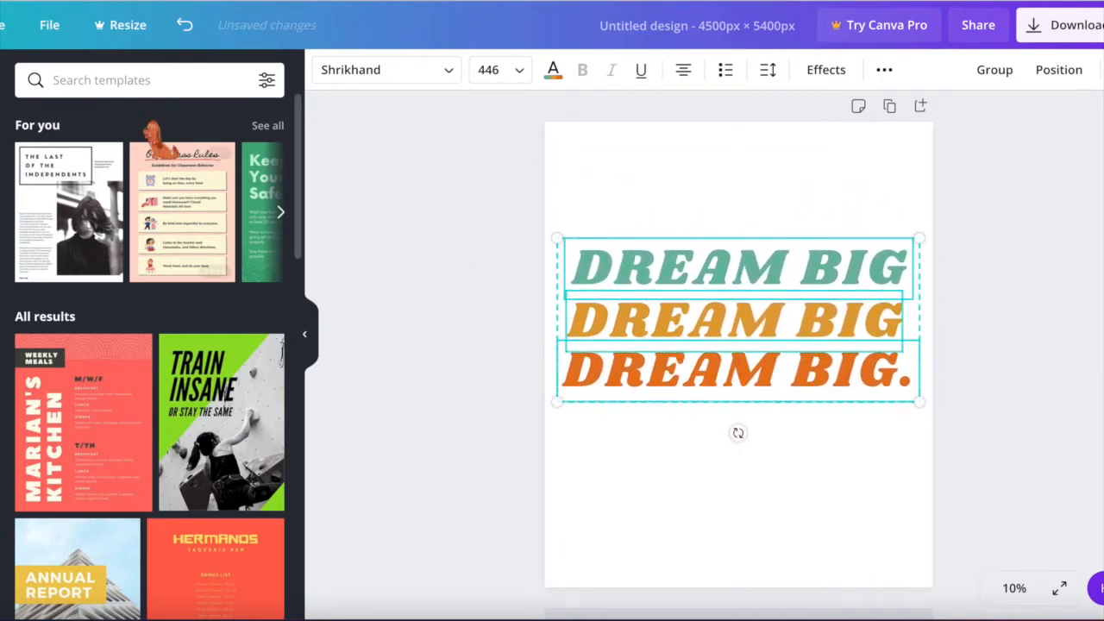
Step: Set the background of the DREAM BIG page to black
{"action": "left_click", "coordinate": [552, 73]}
{"action": "left_click", "coordinate": [34, 326]}
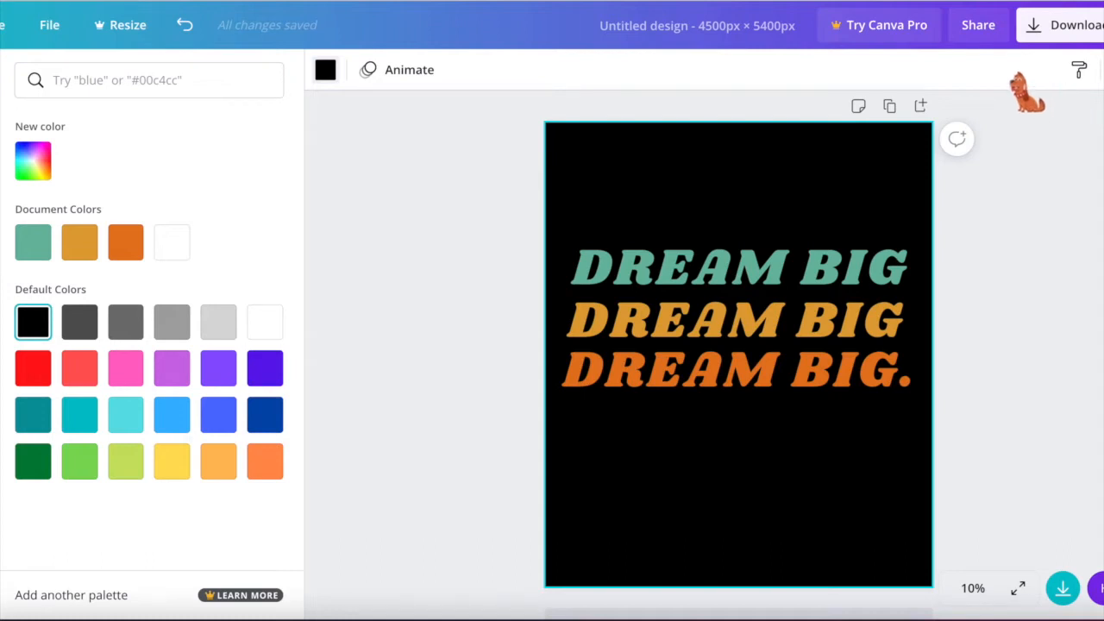
Step: View the Canva Pro trial offer, close it, and browse the elements library of icons, lines and shapes
{"action": "left_click", "coordinate": [890, 35]}
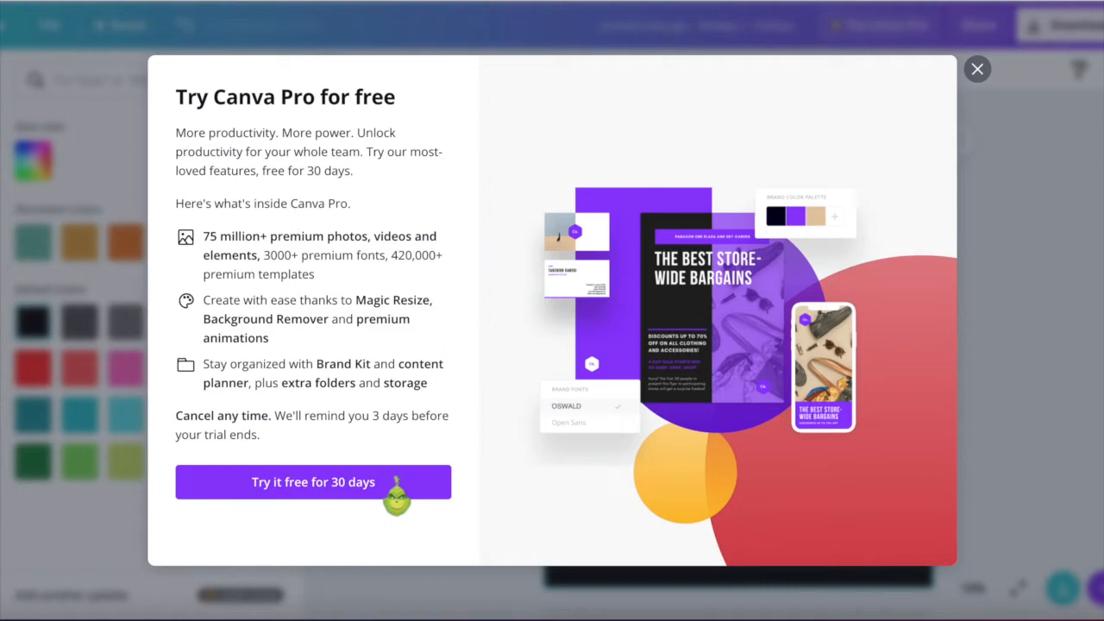
{"action": "left_click", "coordinate": [977, 69]}
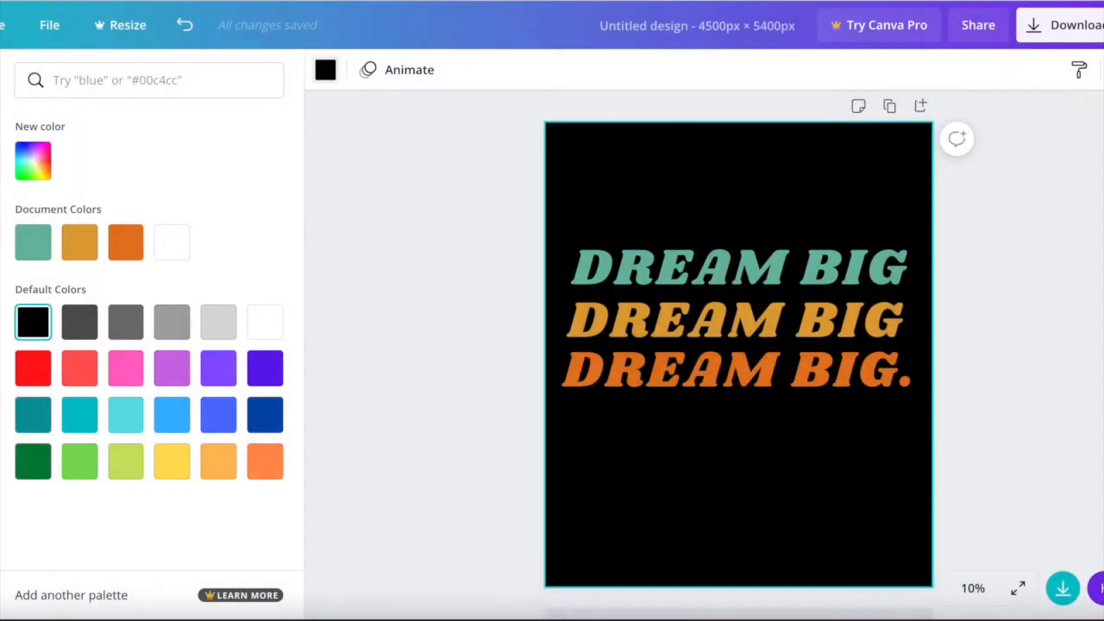
{"action": "left_click", "coordinate": [2, 274]}
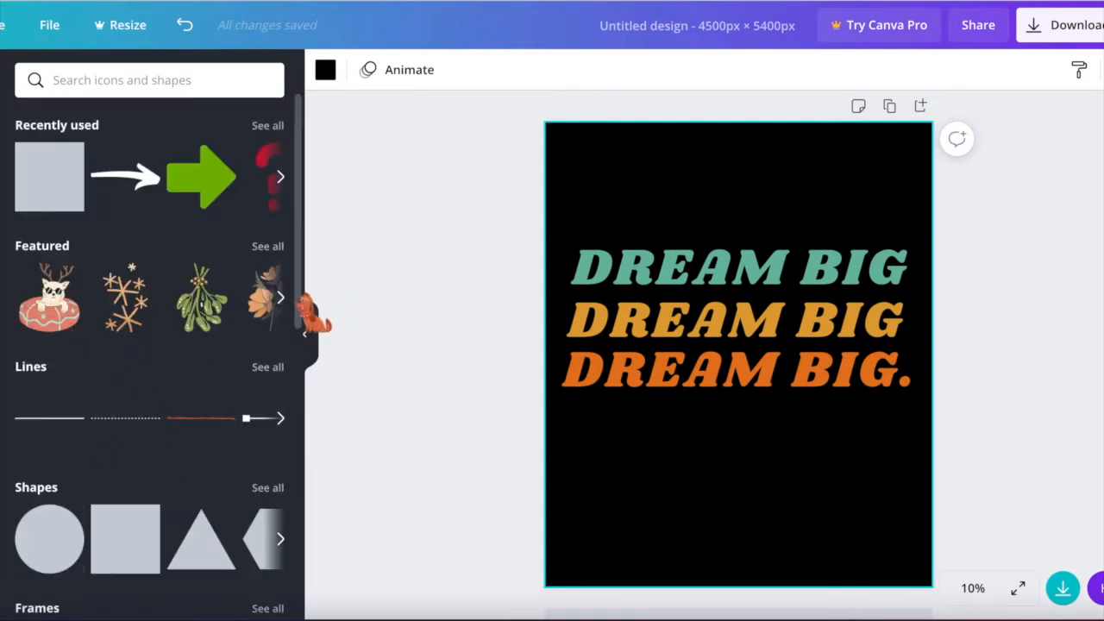
{"action": "scroll", "coordinate": [306, 315], "scroll_direction": "down", "scroll_amount": 7}
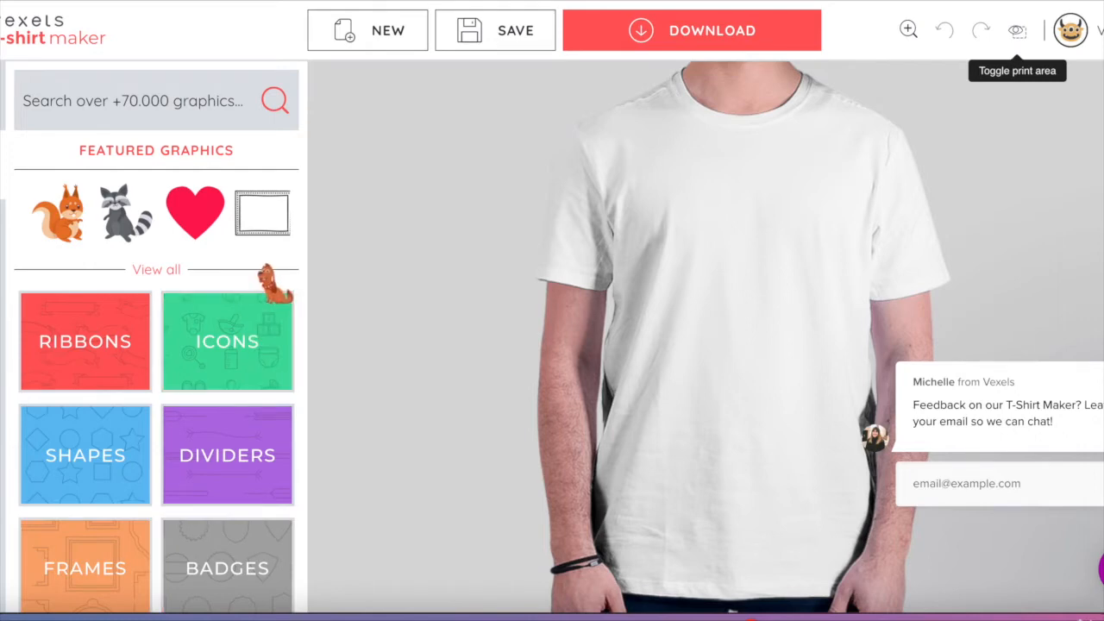
Step: Switch to the Vexels T-Shirt Maker and browse all of its featured graphics
{"action": "left_click", "coordinate": [158, 271]}
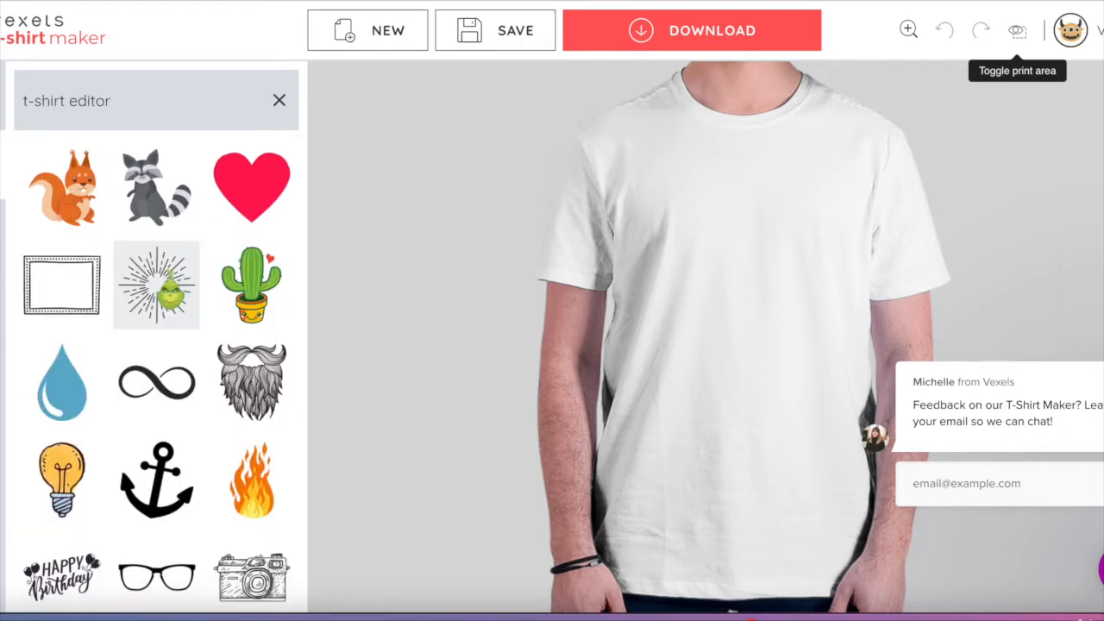
{"action": "left_click_drag", "start_coordinate": [196, 168], "coordinate": [213, 191]}
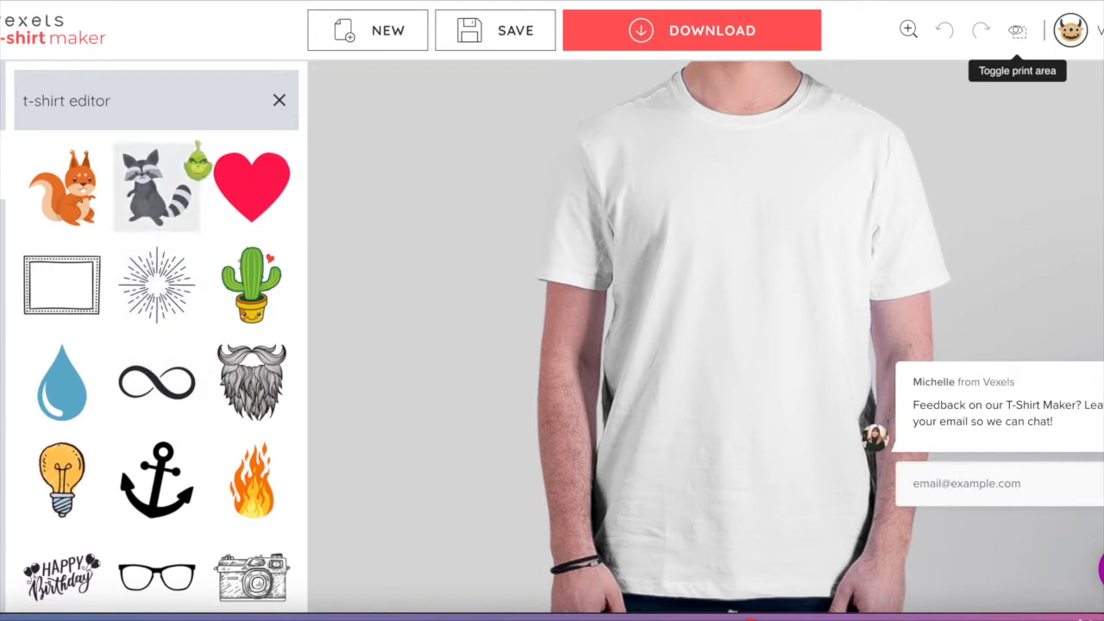
{"action": "scroll", "coordinate": [175, 584], "scroll_direction": "down", "scroll_amount": 5}
{"action": "scroll", "coordinate": [155, 362], "scroll_direction": "down", "scroll_amount": 2}
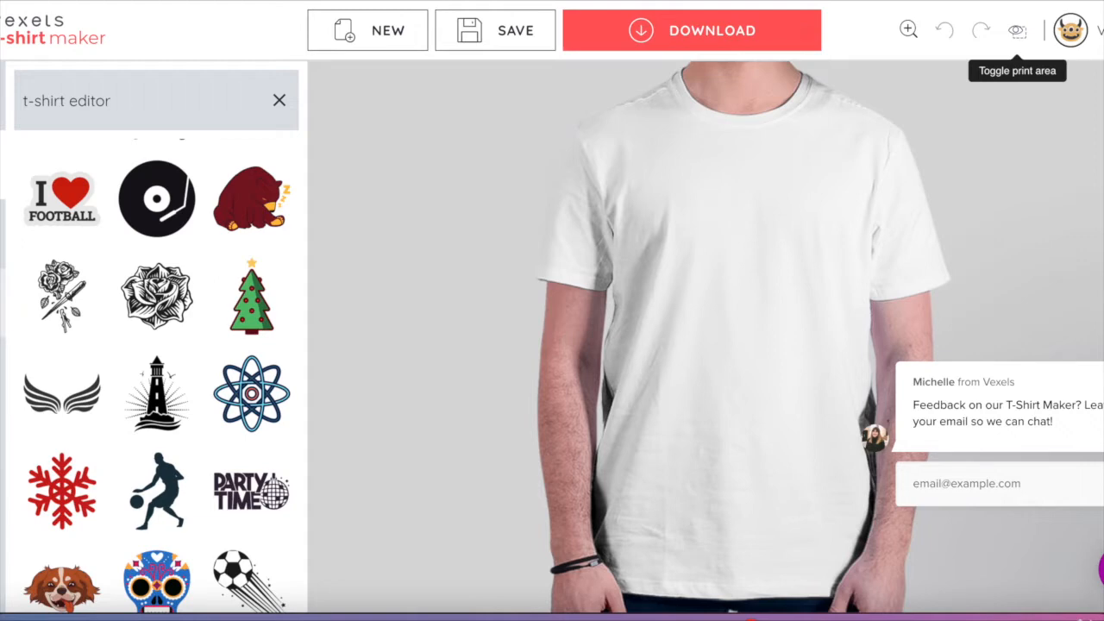
Step: Examine the text shapes and text badges offered for T-shirt designs
{"action": "left_click", "coordinate": [2, 302]}
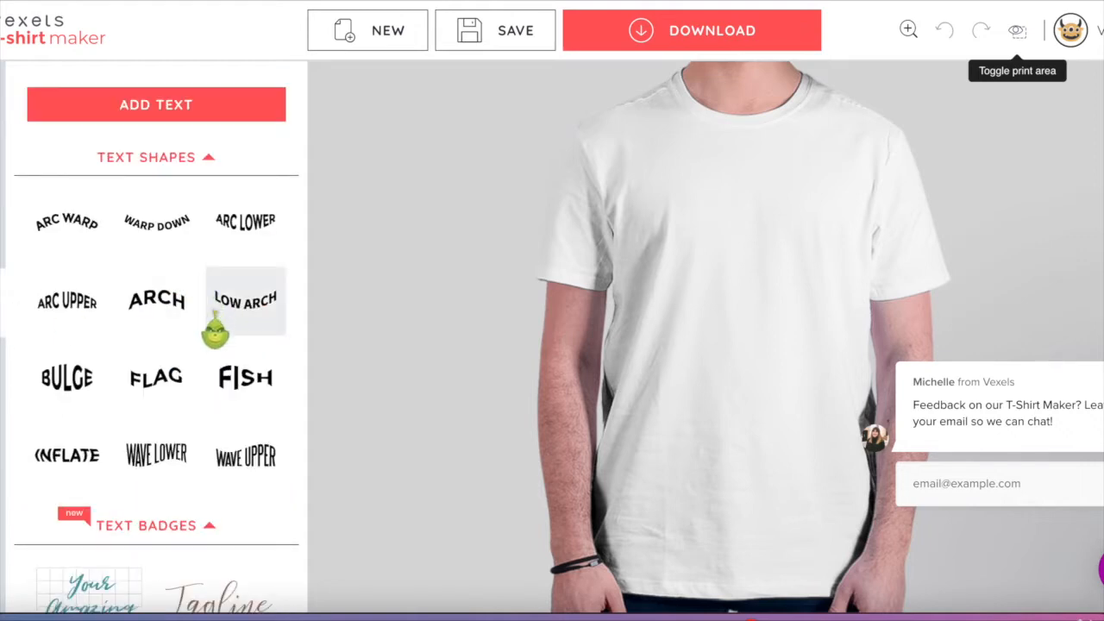
{"action": "left_click", "coordinate": [243, 530]}
{"action": "left_click", "coordinate": [243, 529]}
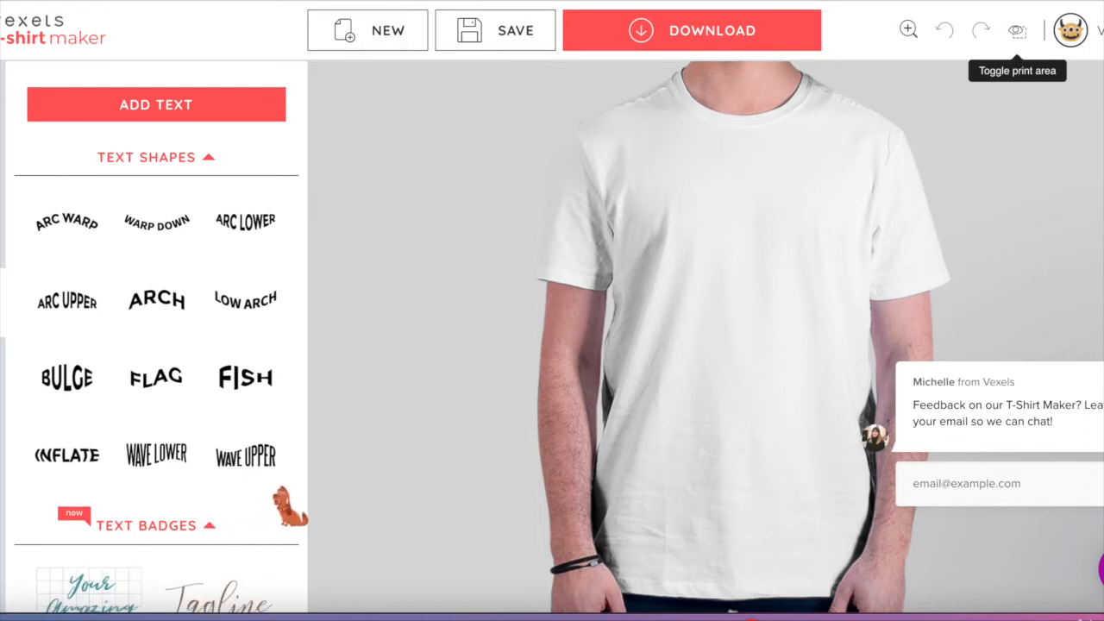
{"action": "scroll", "coordinate": [289, 505], "scroll_direction": "down", "scroll_amount": 5}
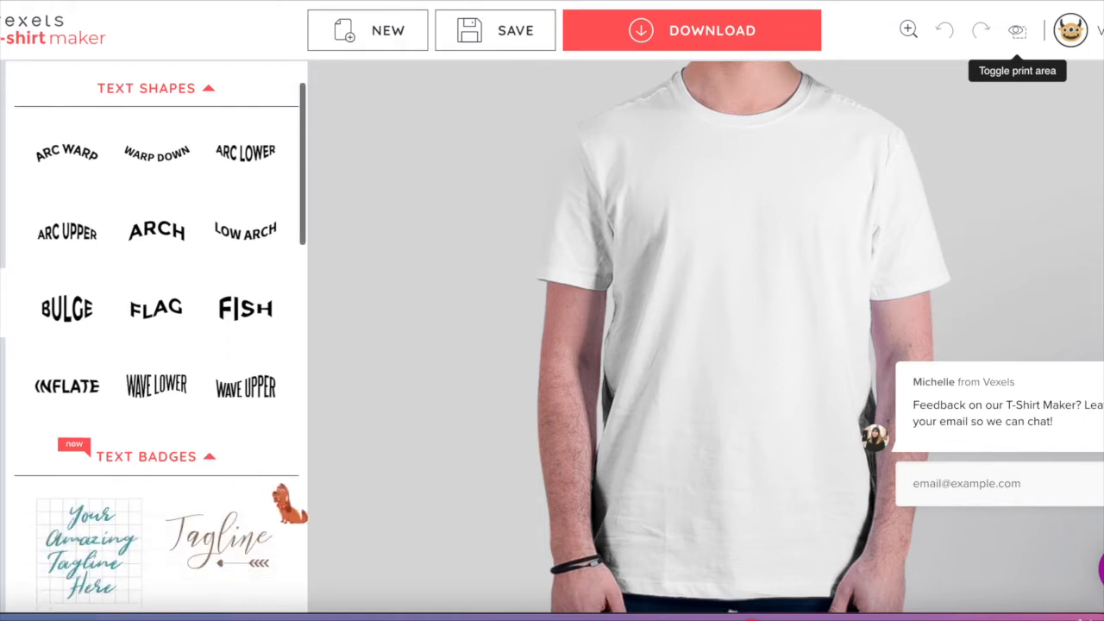
{"action": "scroll", "coordinate": [224, 457], "scroll_direction": "down", "scroll_amount": 5}
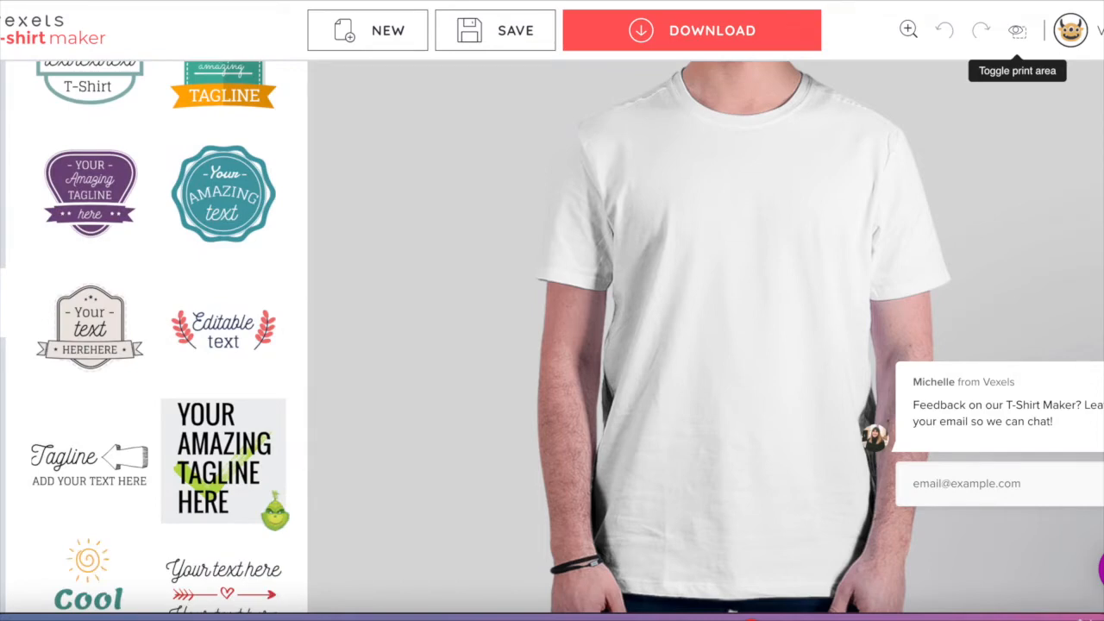
{"action": "scroll", "coordinate": [274, 511], "scroll_direction": "down", "scroll_amount": 7}
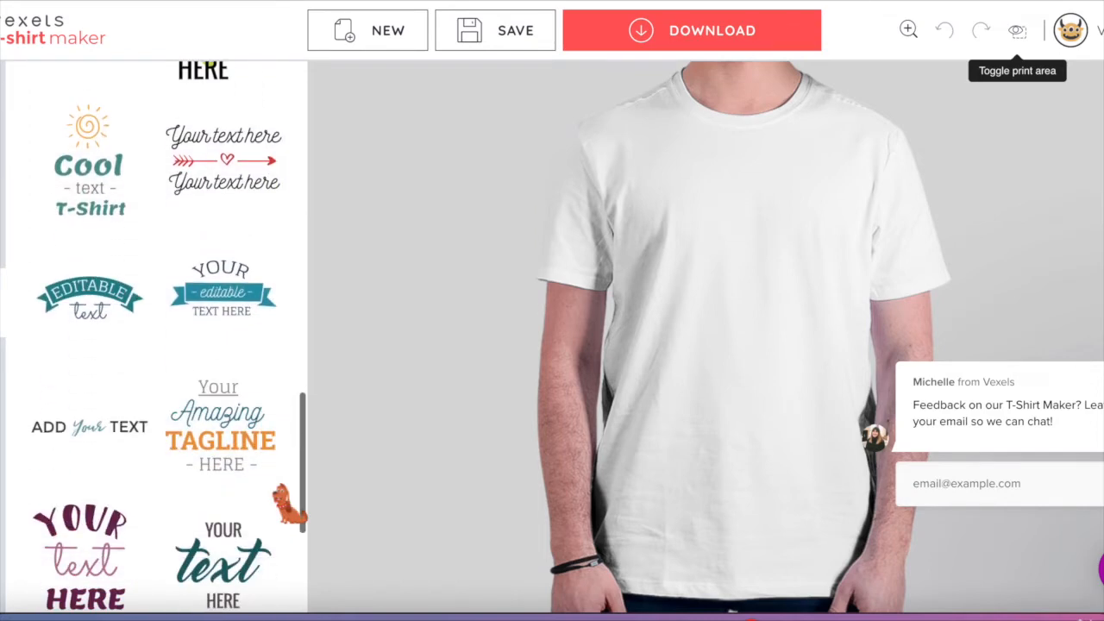
Step: Place the DREAM BIG design image on the front of the white T-shirt mockup
{"action": "left_click", "coordinate": [2, 165]}
{"action": "left_click", "coordinate": [227, 110]}
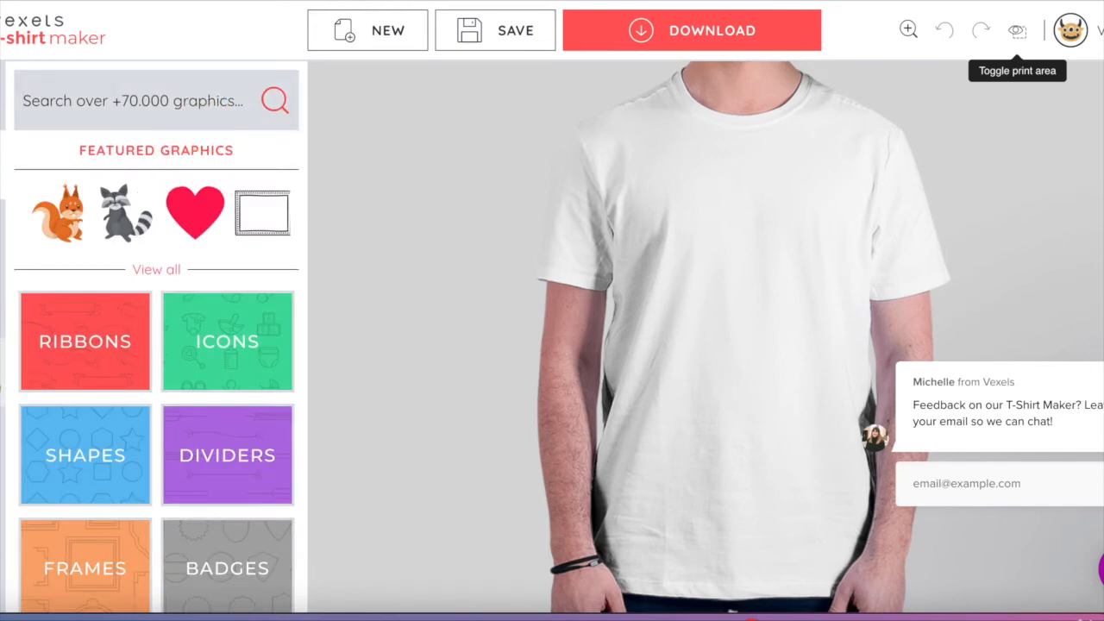
{"action": "left_click", "coordinate": [3, 371]}
{"action": "left_click", "coordinate": [198, 149]}
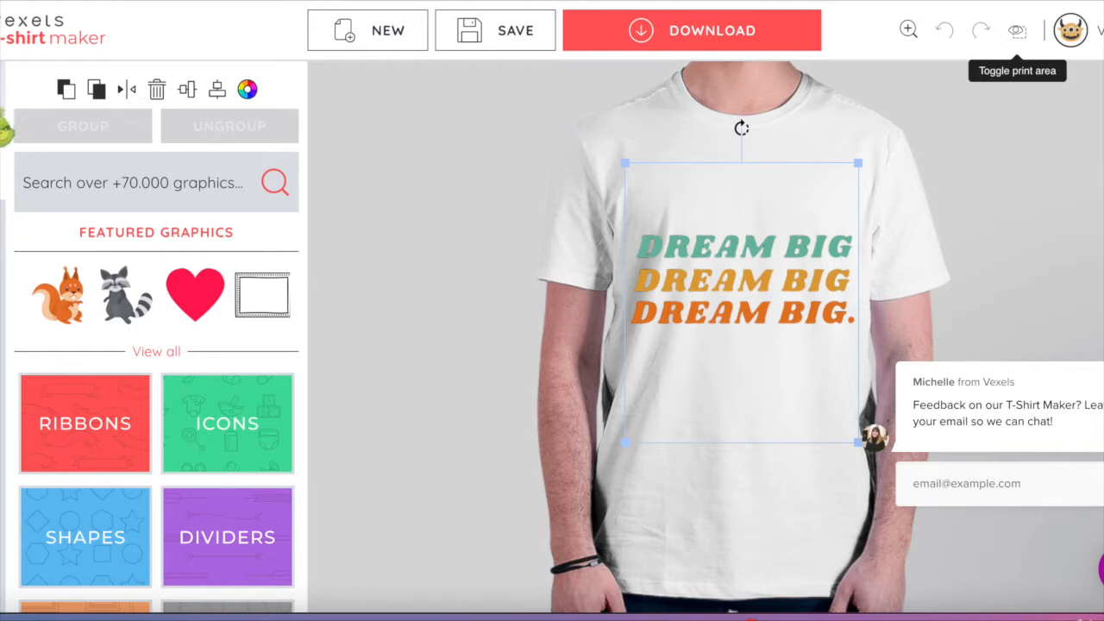
Step: Switch the mockup to the male T-shirt model with hands in his pockets and colour the shirt black
{"action": "left_click", "coordinate": [3, 121]}
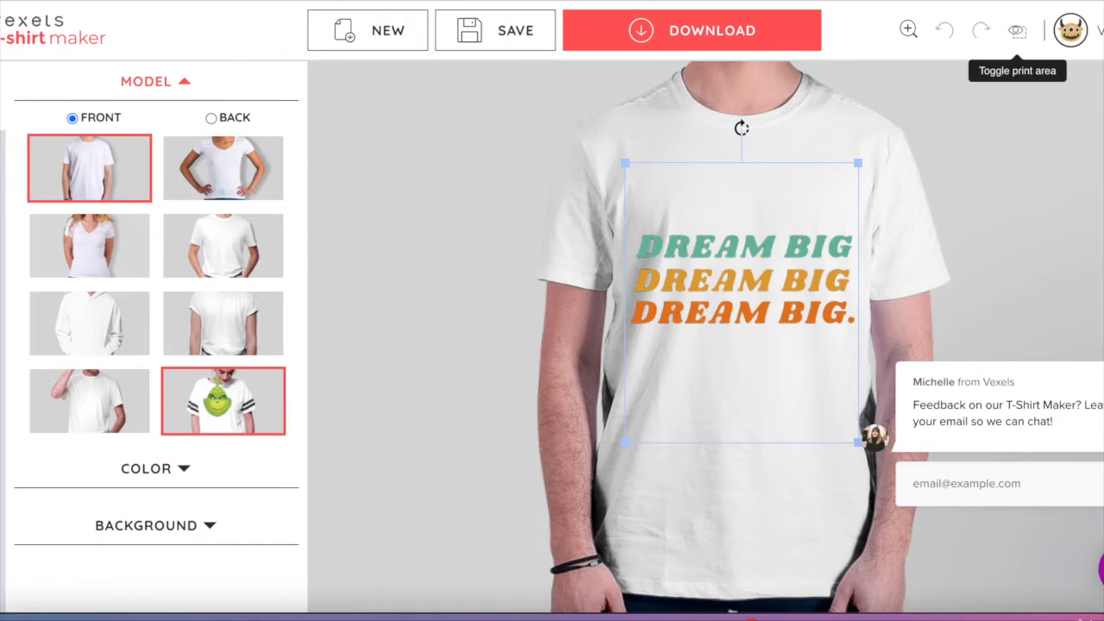
{"action": "left_click", "coordinate": [231, 269]}
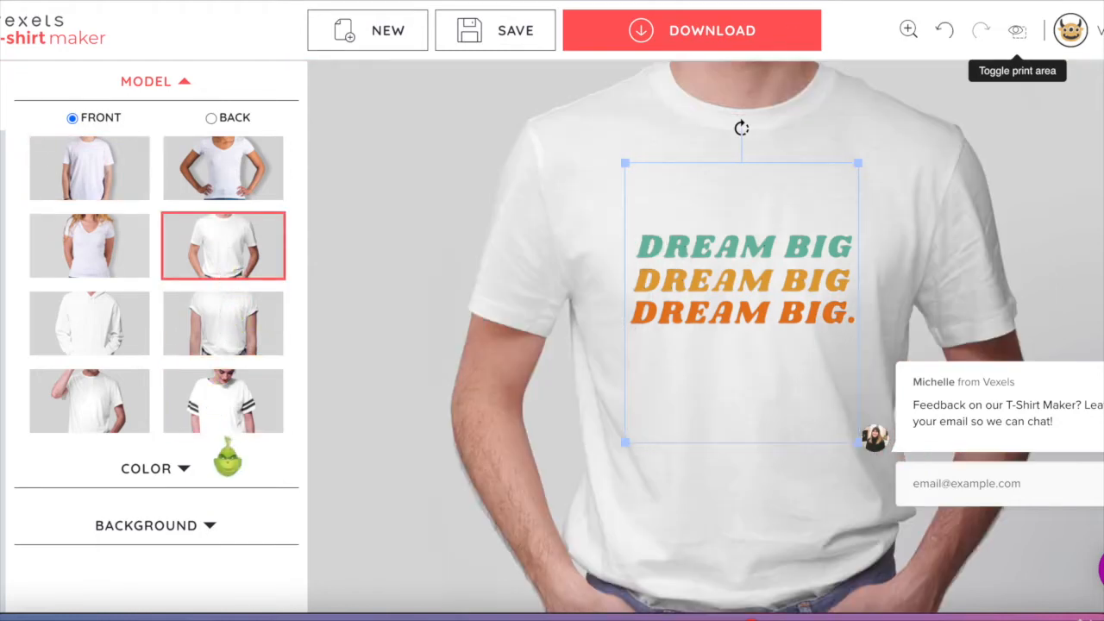
{"action": "left_click", "coordinate": [186, 472]}
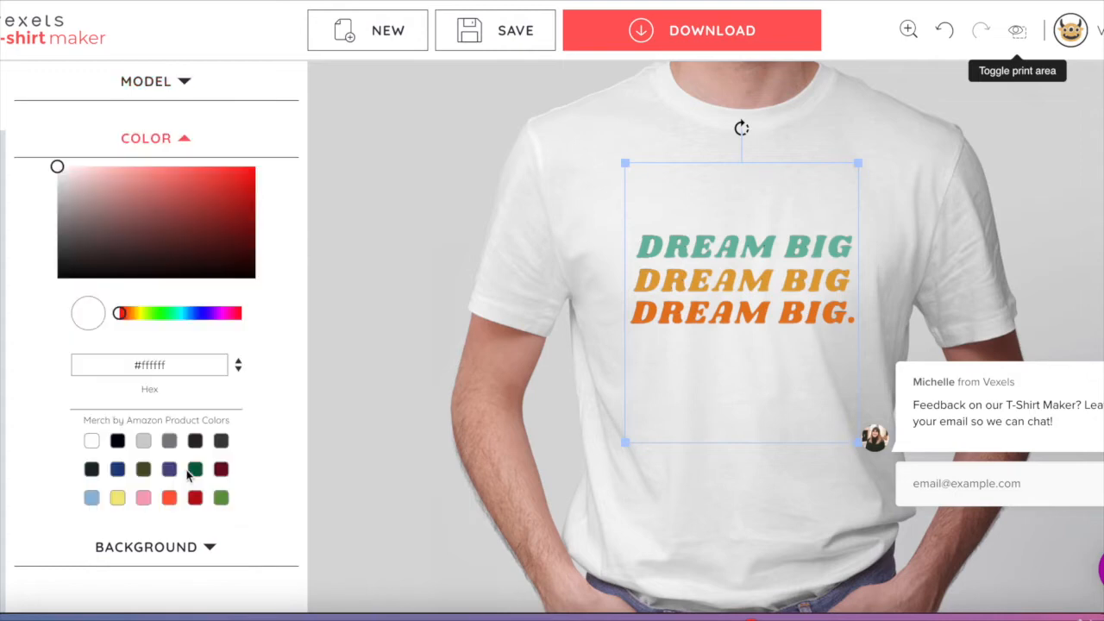
{"action": "left_click", "coordinate": [120, 442]}
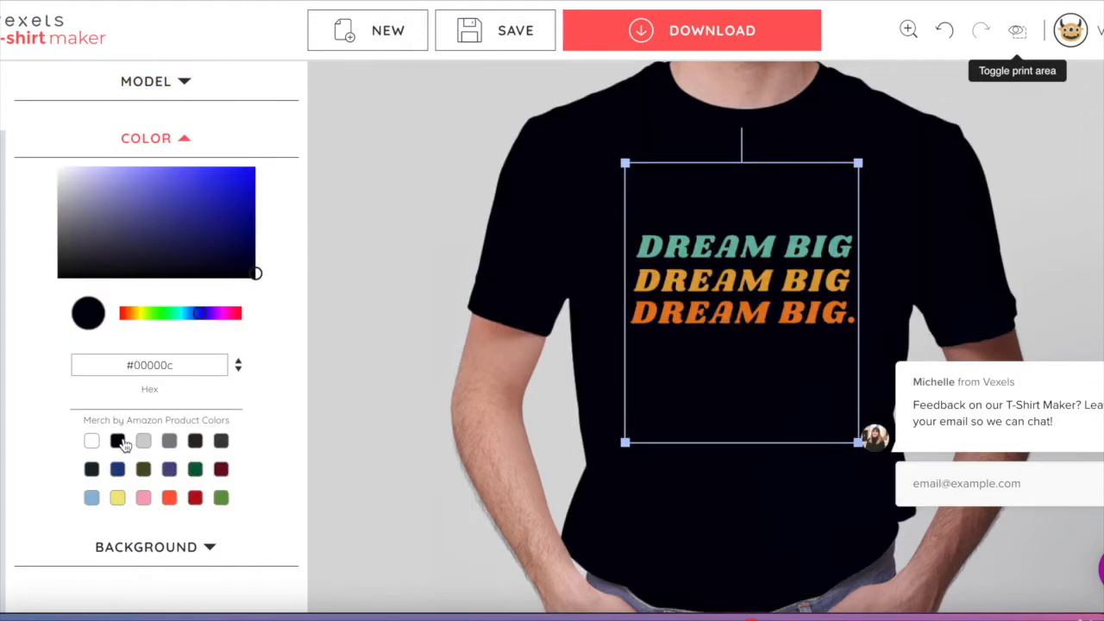
Step: Try the dark green foliage backdrop behind the model, and set the blue textured background instead
{"action": "left_click", "coordinate": [213, 550]}
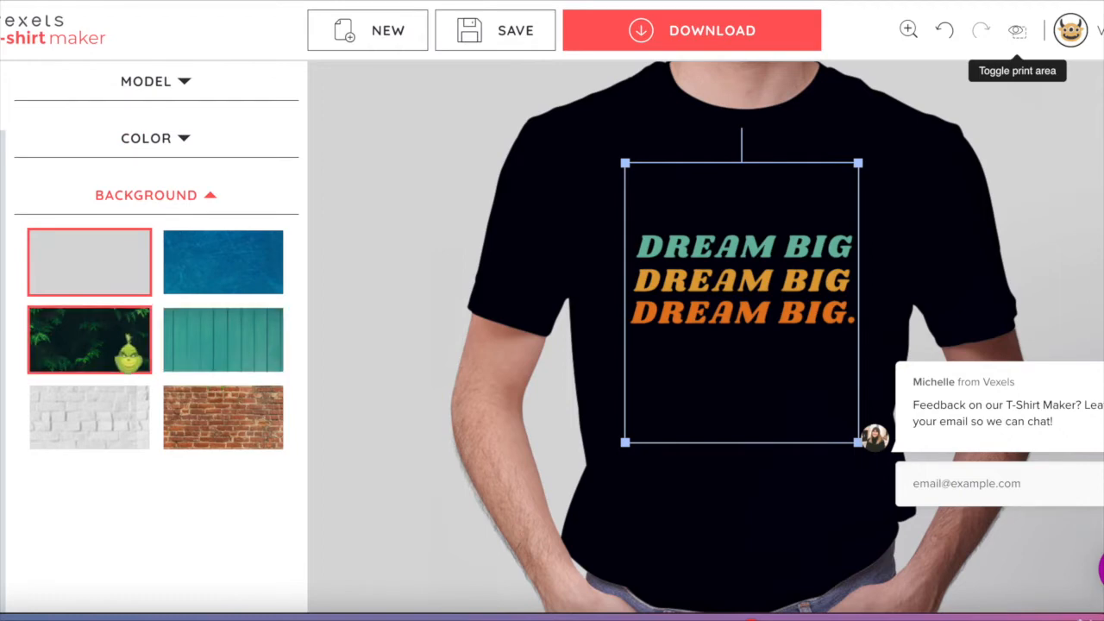
{"action": "left_click", "coordinate": [128, 352]}
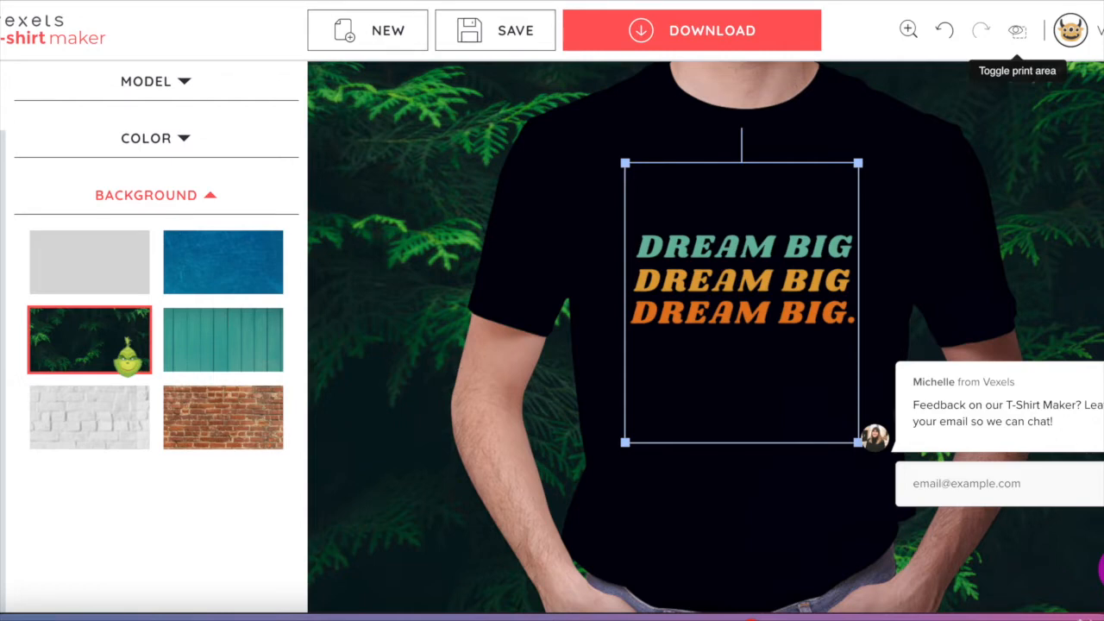
{"action": "left_click", "coordinate": [235, 283]}
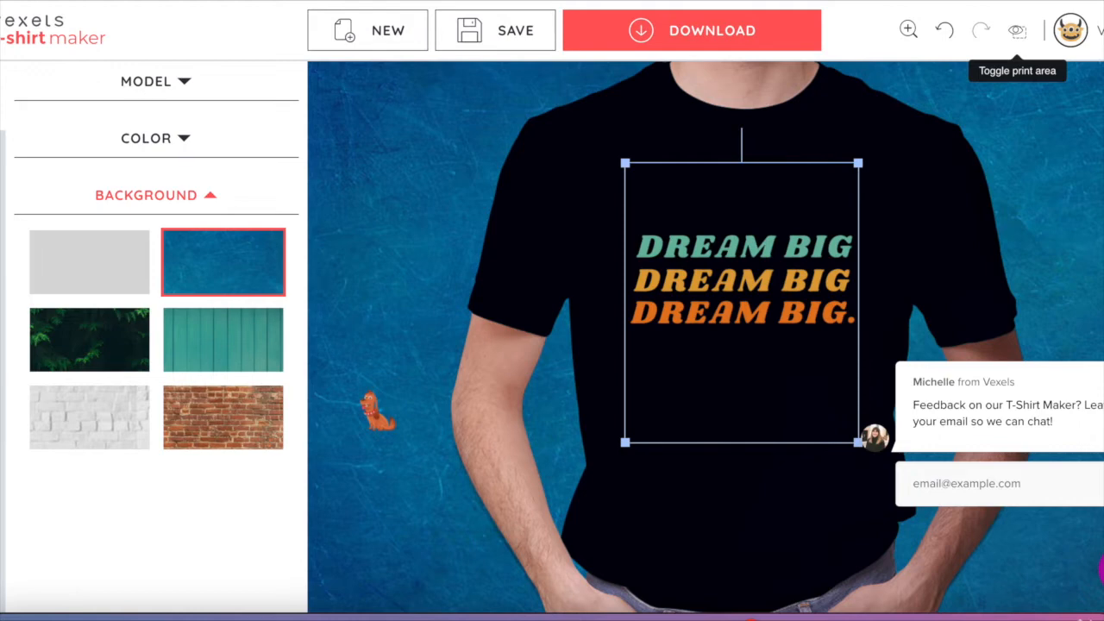
Step: Check the model options and layer list, and add the featured squirrel graphic over the DREAM BIG design
{"action": "left_click", "coordinate": [191, 94]}
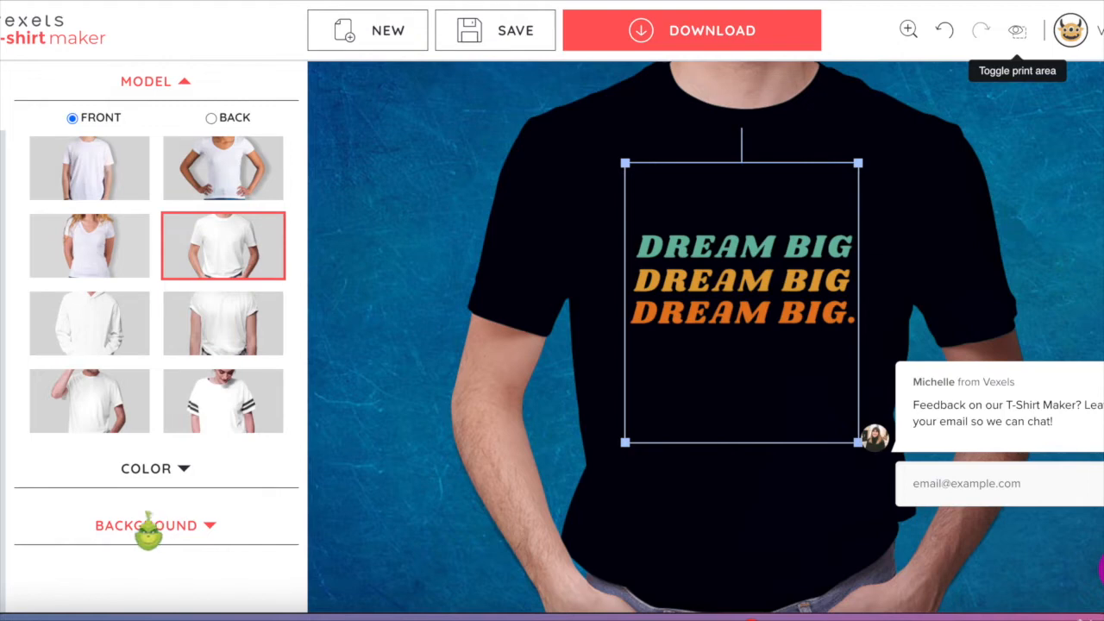
{"action": "left_click", "coordinate": [2, 509]}
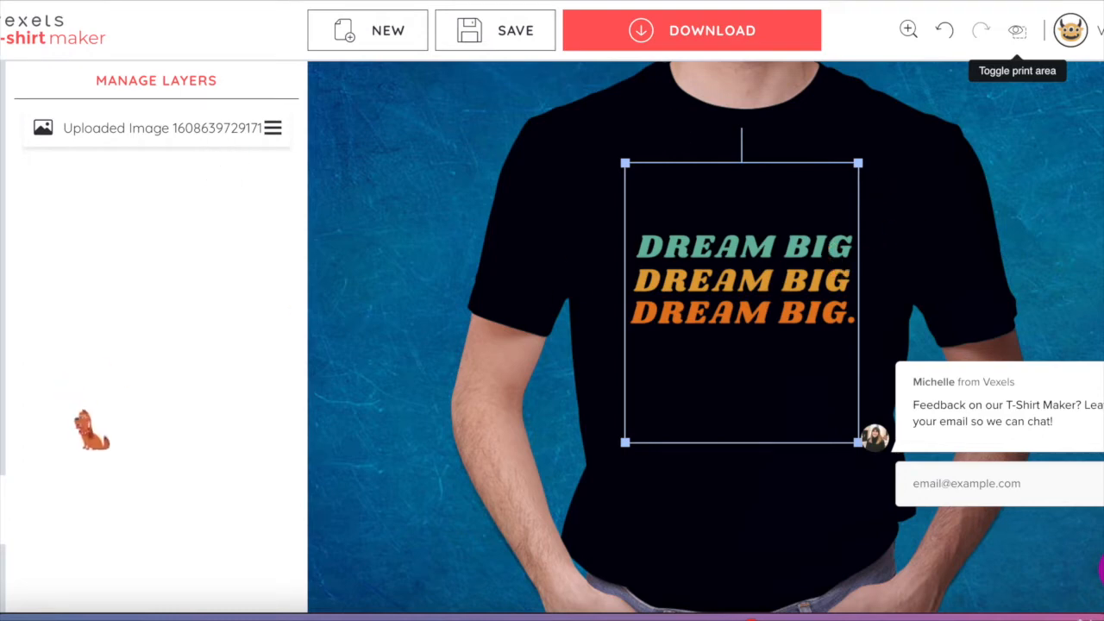
{"action": "left_click", "coordinate": [2, 164]}
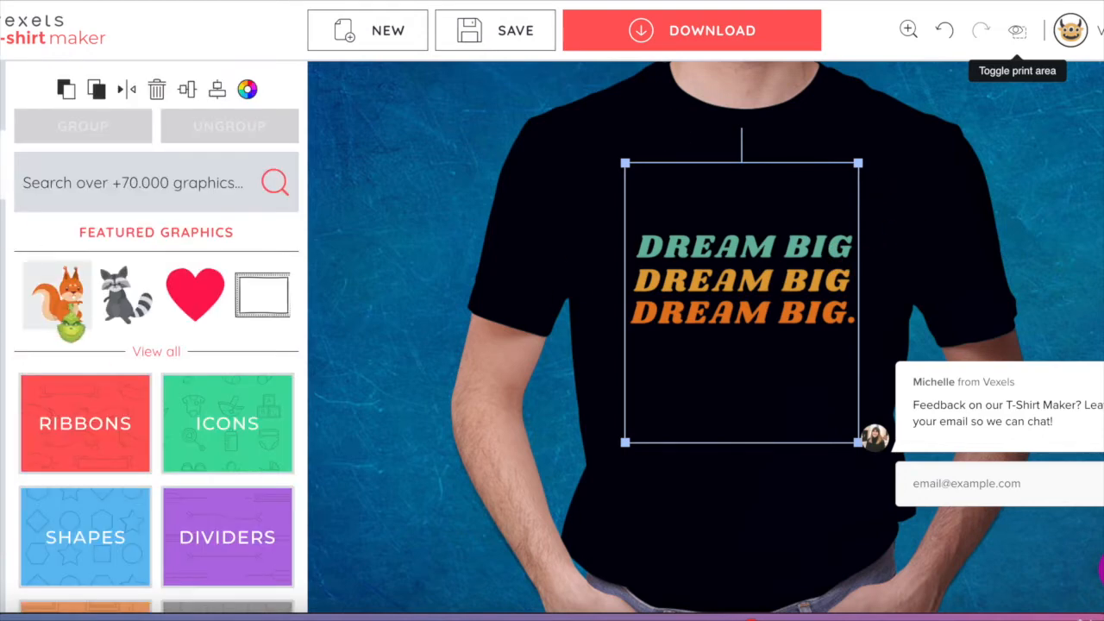
{"action": "left_click", "coordinate": [65, 315]}
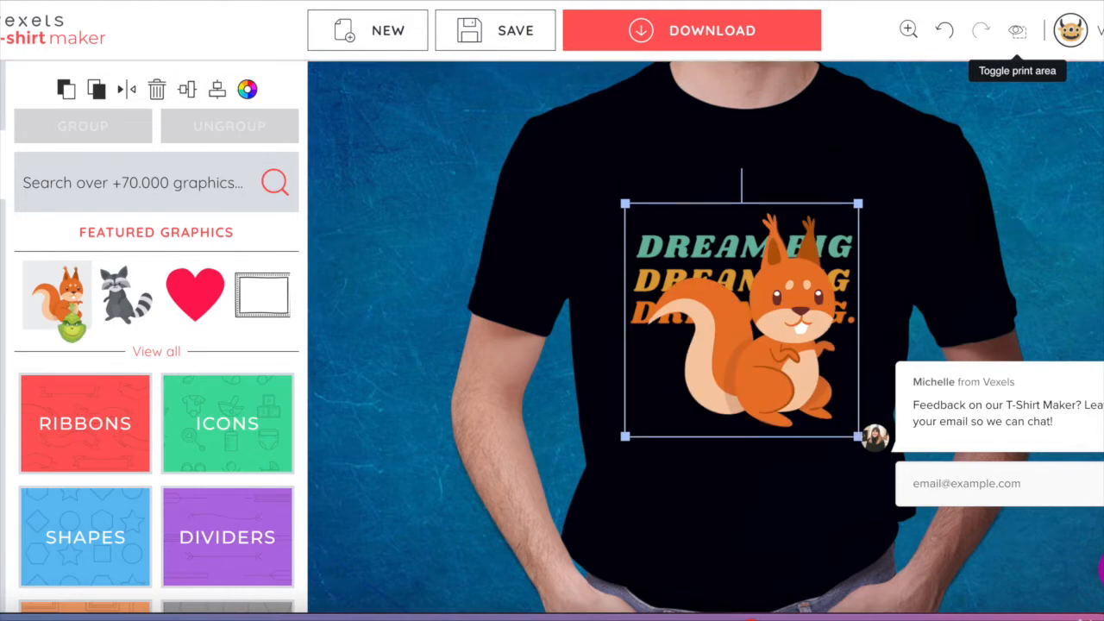
Step: Reorder the squirrel layer below and above the uploaded image, and delete the squirrel from the design
{"action": "left_click", "coordinate": [2, 511]}
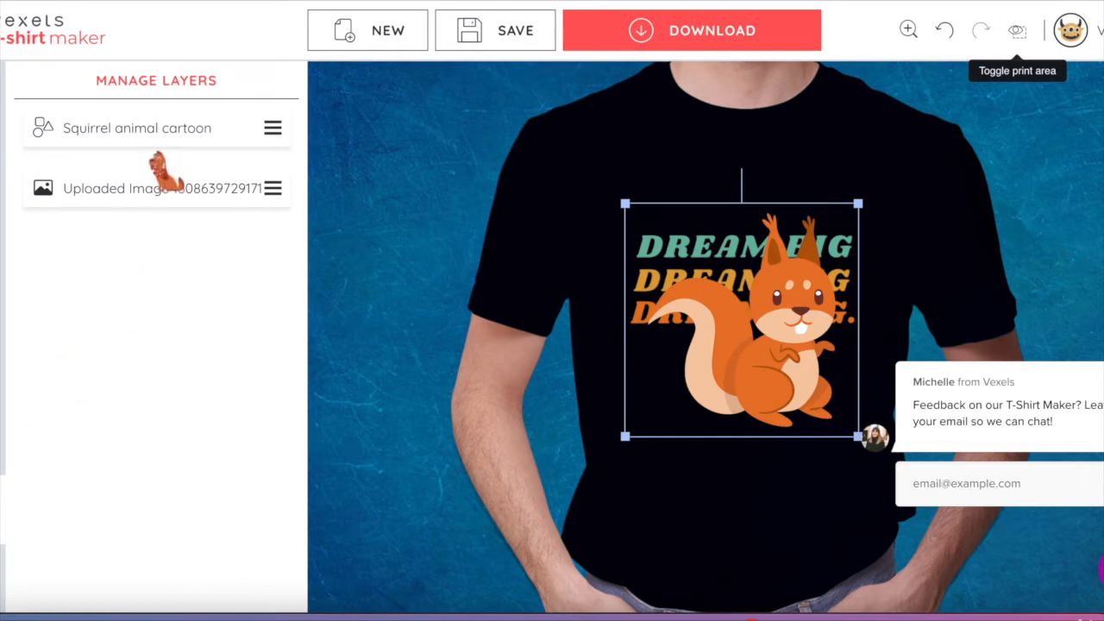
{"action": "left_click_drag", "start_coordinate": [257, 136], "coordinate": [263, 183]}
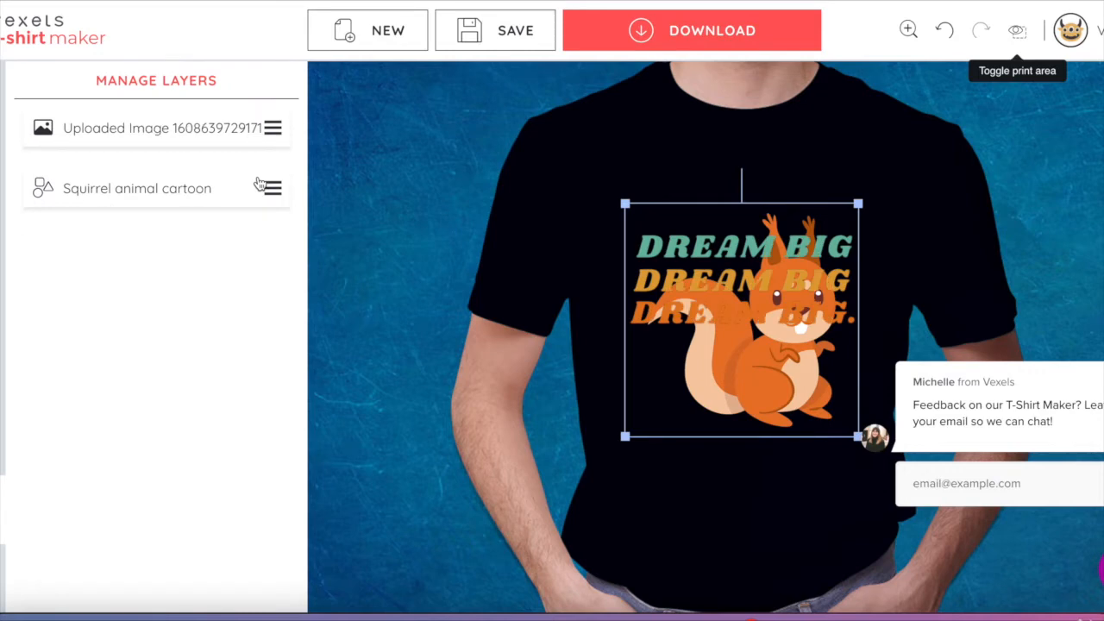
{"action": "left_click_drag", "start_coordinate": [256, 185], "coordinate": [279, 119]}
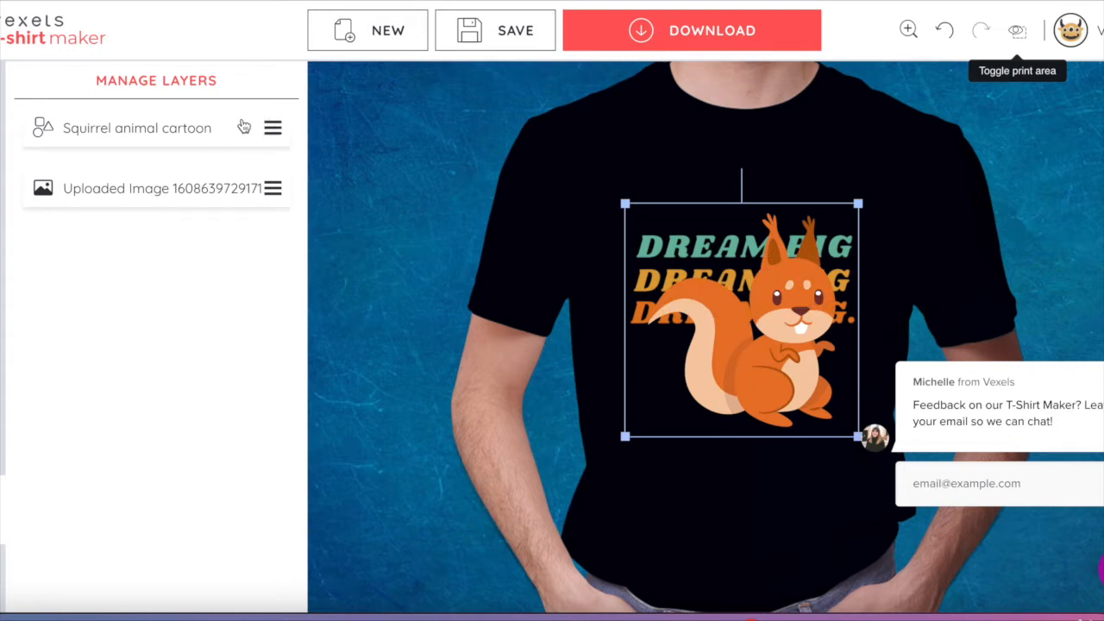
{"action": "left_click_drag", "start_coordinate": [245, 127], "coordinate": [246, 196]}
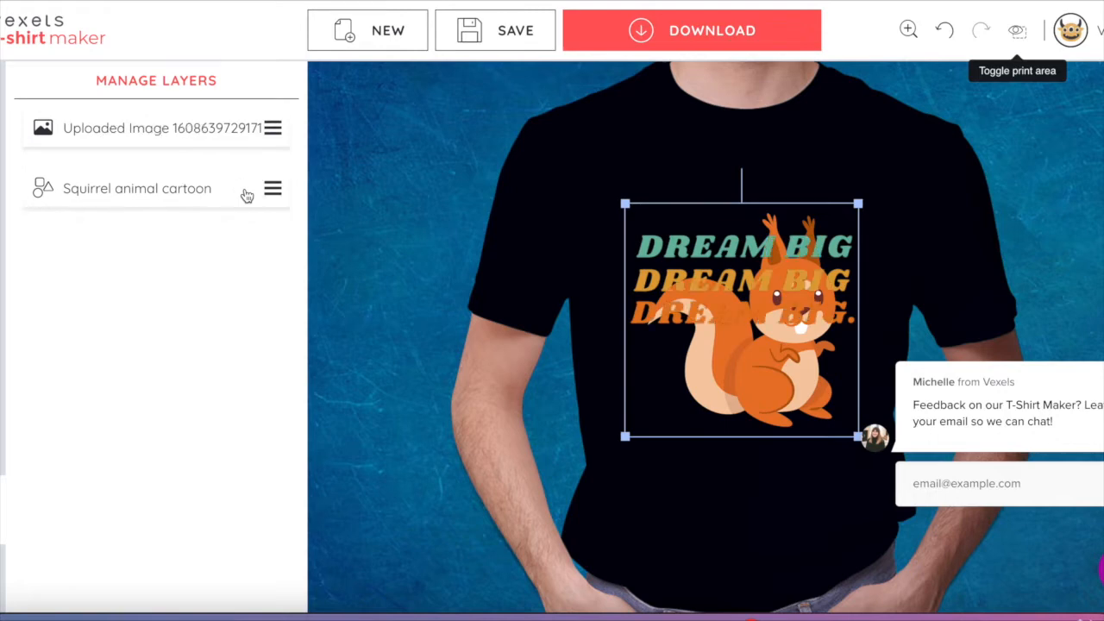
{"action": "left_click", "coordinate": [245, 192]}
{"action": "key", "text": "Delete"}
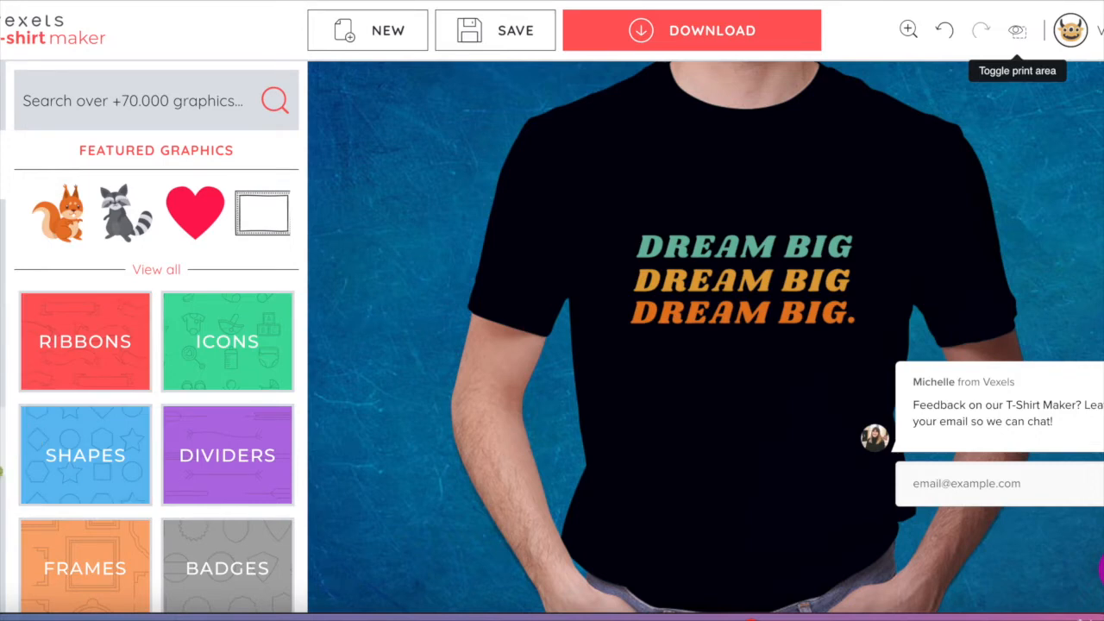
Step: Look at the saved drafts and the download preview of the black DREAM BIG shirt, and close the preview
{"action": "left_click", "coordinate": [2, 473]}
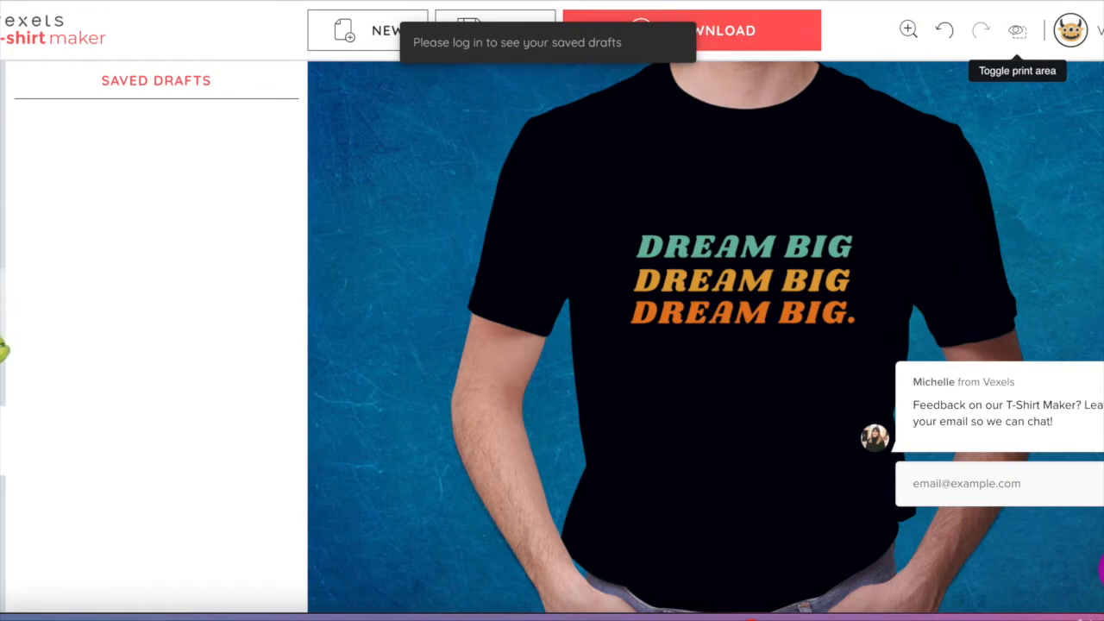
{"action": "left_click", "coordinate": [4, 350]}
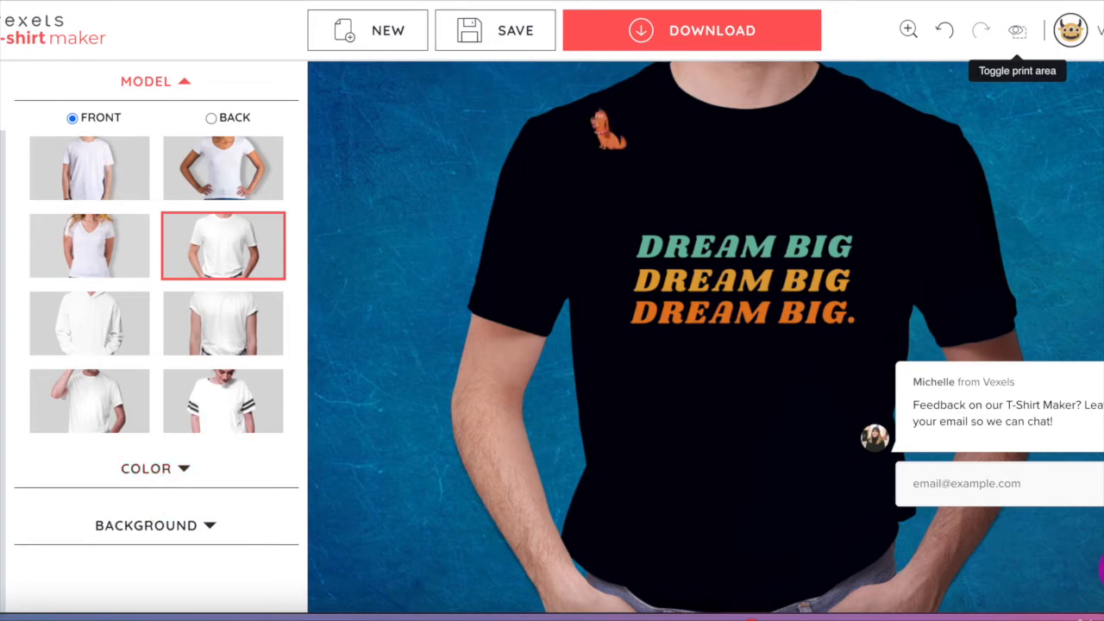
{"action": "left_click", "coordinate": [645, 43]}
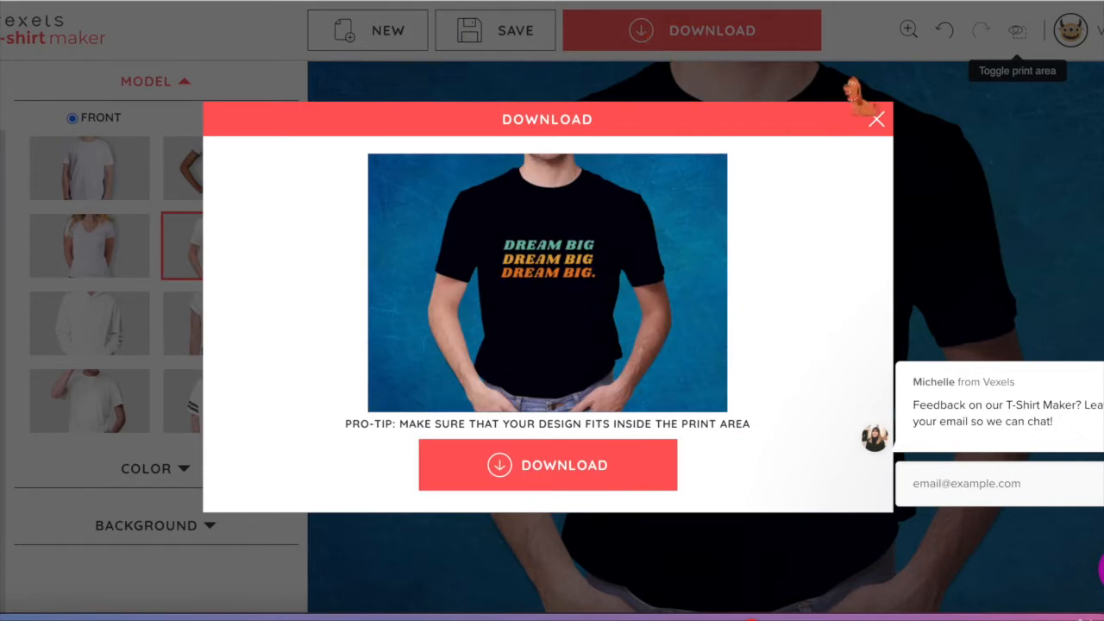
{"action": "left_click", "coordinate": [876, 119]}
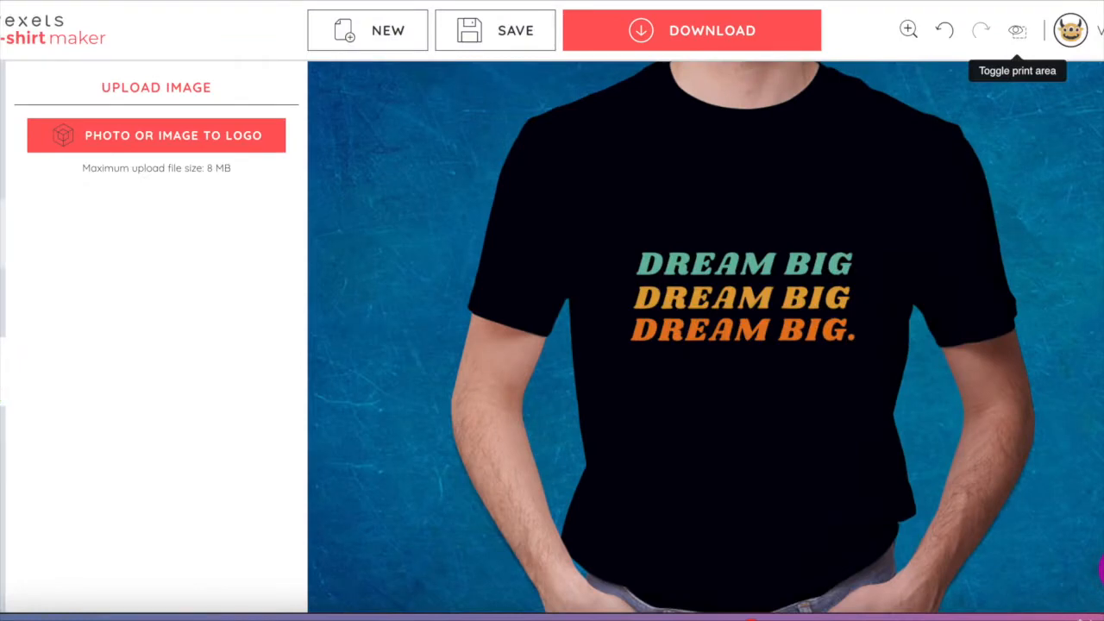
Step: Remove the DREAM BIG design from the shirt and apply the SPOOKY skull T-shirt template
{"action": "left_click", "coordinate": [3, 234]}
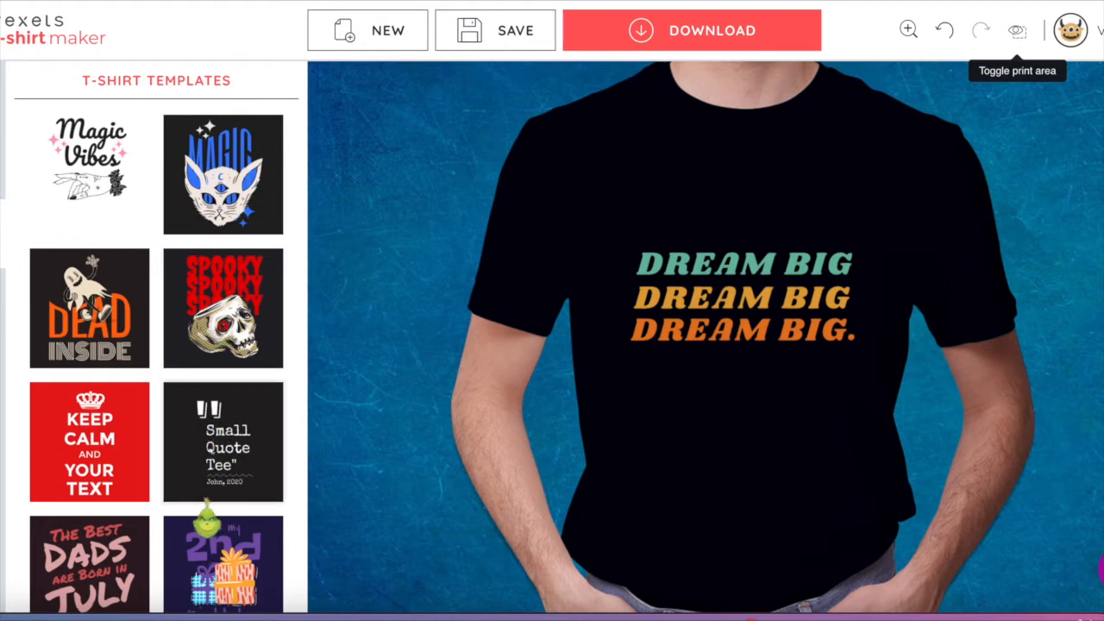
{"action": "left_click", "coordinate": [790, 350]}
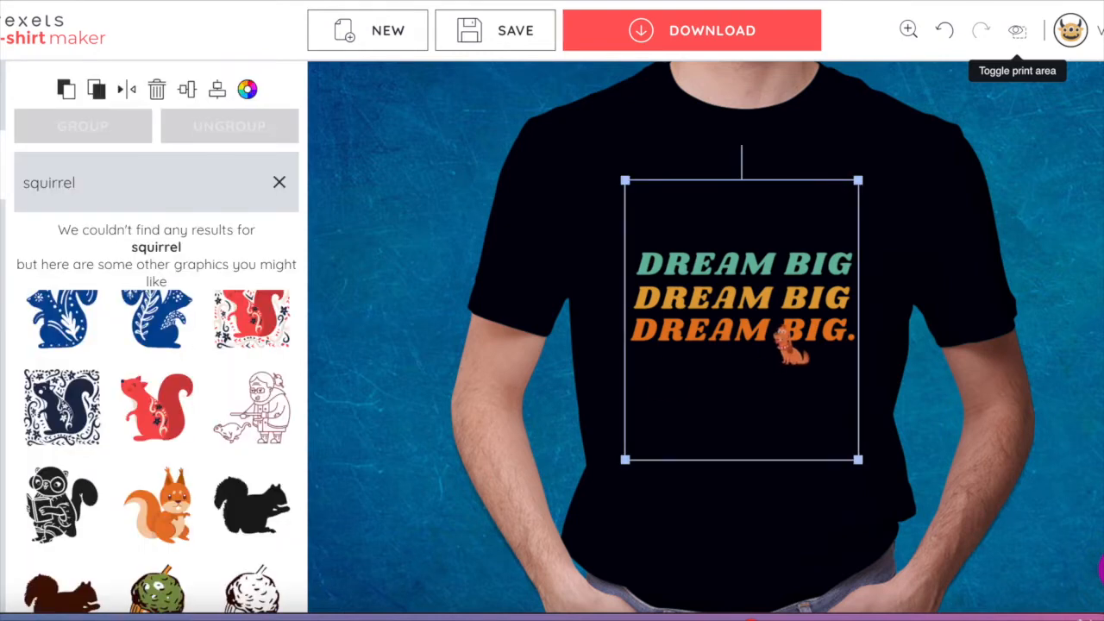
{"action": "key", "text": "Delete"}
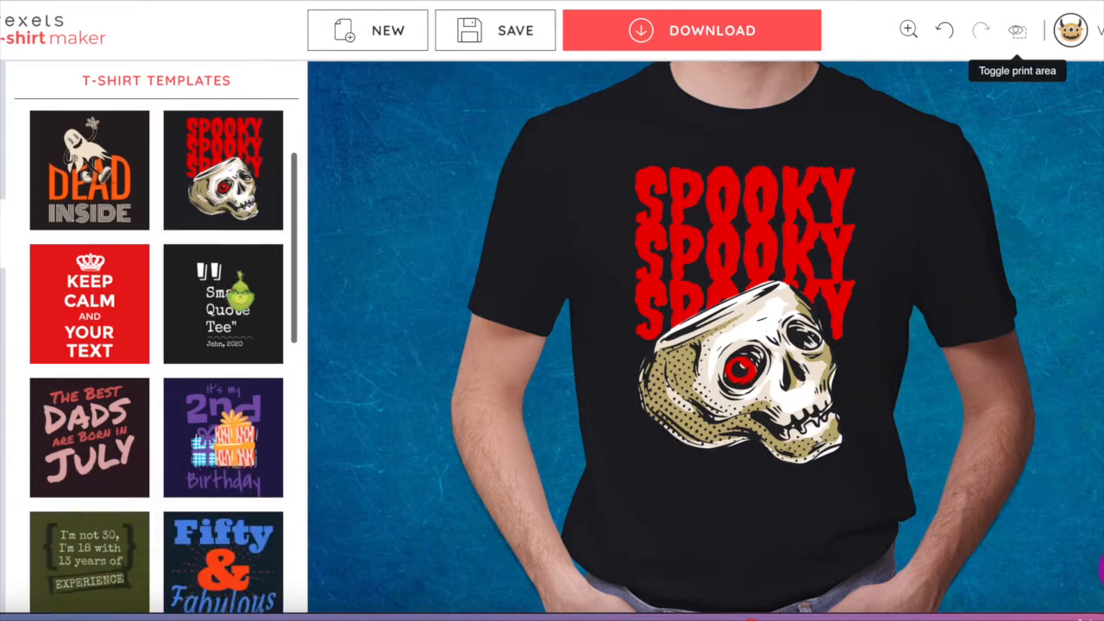
Step: Browse the rest of the ready-made T-shirt templates, from birthday and space themes to dogs and unicorns
{"action": "scroll", "coordinate": [241, 293], "scroll_direction": "down", "scroll_amount": 6}
{"action": "scroll", "coordinate": [241, 292], "scroll_direction": "down", "scroll_amount": 7}
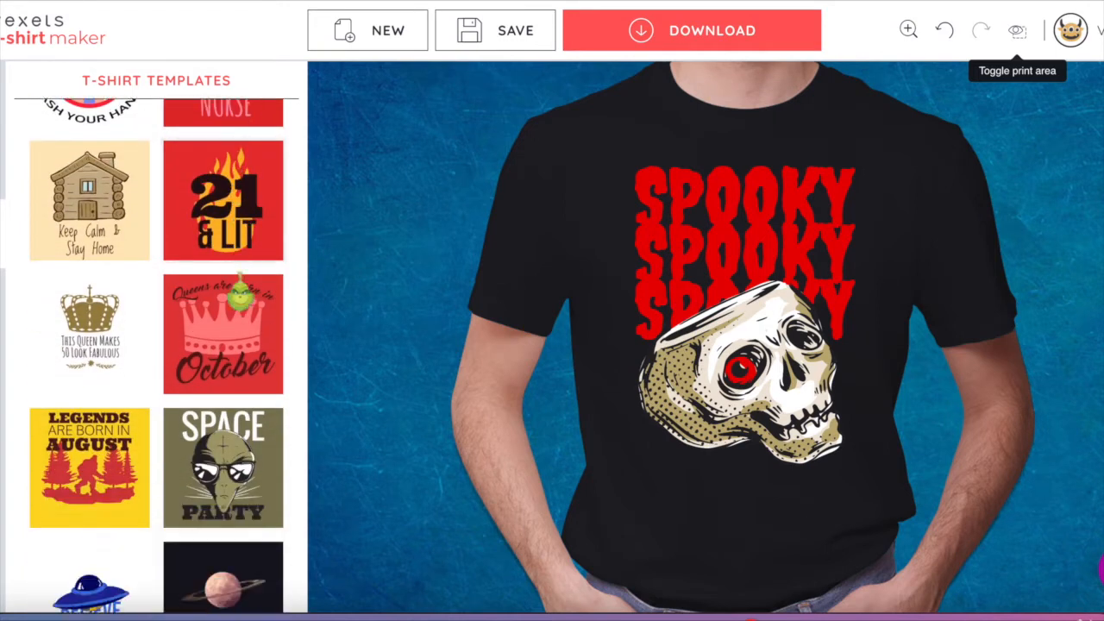
{"action": "scroll", "coordinate": [241, 292], "scroll_direction": "down", "scroll_amount": 8}
{"action": "scroll", "coordinate": [241, 287], "scroll_direction": "down", "scroll_amount": 7}
{"action": "scroll", "coordinate": [240, 293], "scroll_direction": "down", "scroll_amount": 7}
{"action": "scroll", "coordinate": [237, 293], "scroll_direction": "down", "scroll_amount": 2}
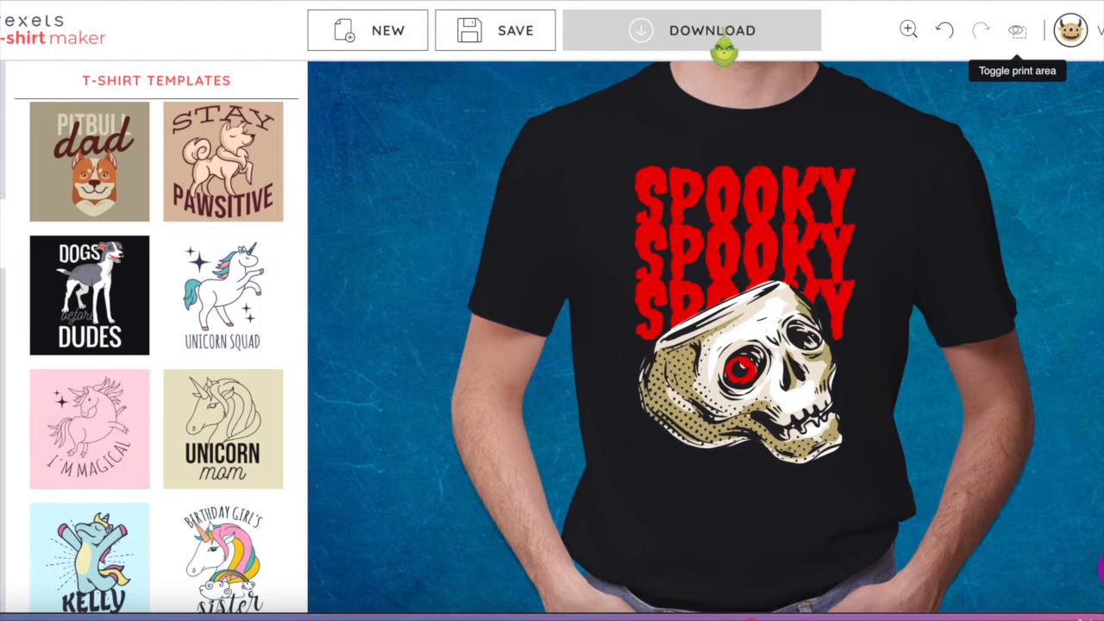
{"action": "scroll", "coordinate": [725, 47], "scroll_direction": "down", "scroll_amount": 4}
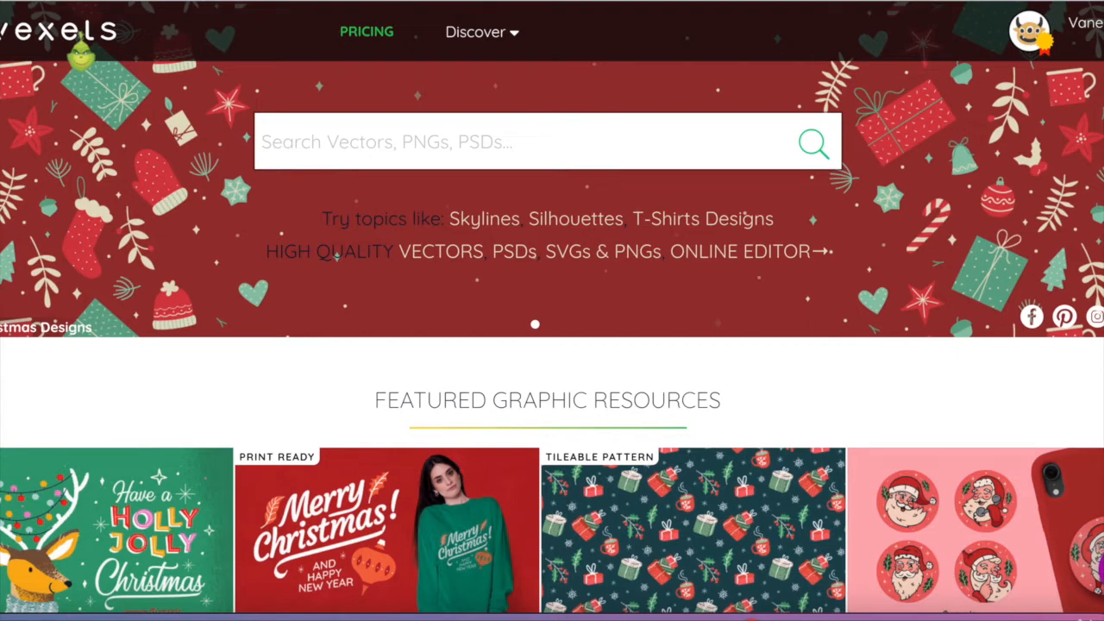
Step: Show how to reach the T-shirt Maker from the Vexels home page
{"action": "mouse_move", "coordinate": [458, 47]}
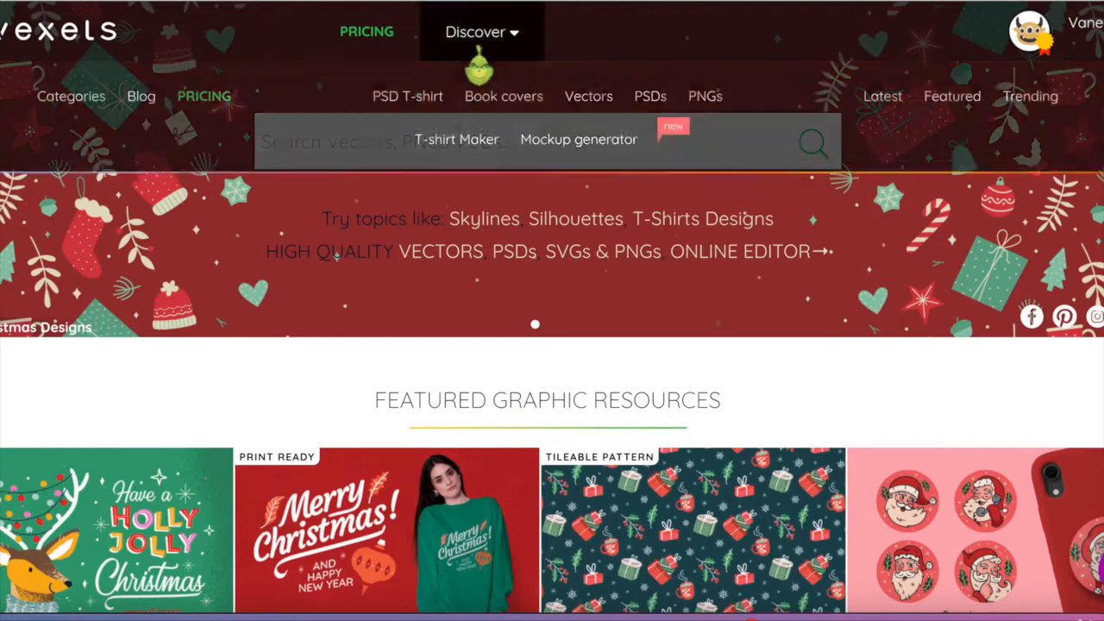
{"action": "left_click", "coordinate": [483, 145]}
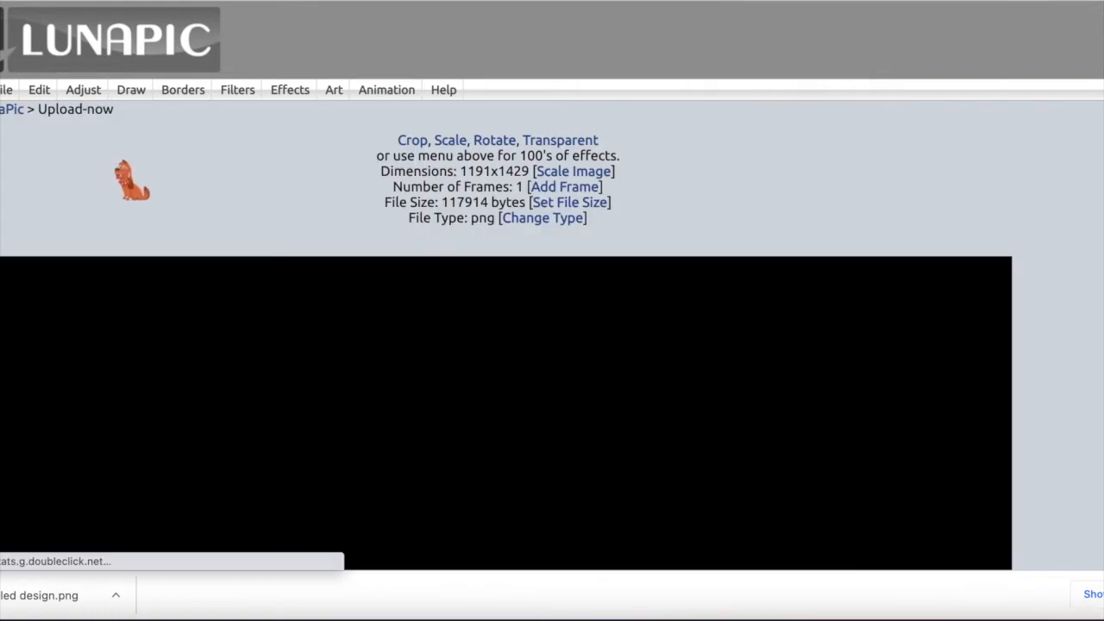
Step: Switch to LunaPic, make the black background around the DREAM BIG lettering transparent, and inspect the result
{"action": "left_click", "coordinate": [39, 89]}
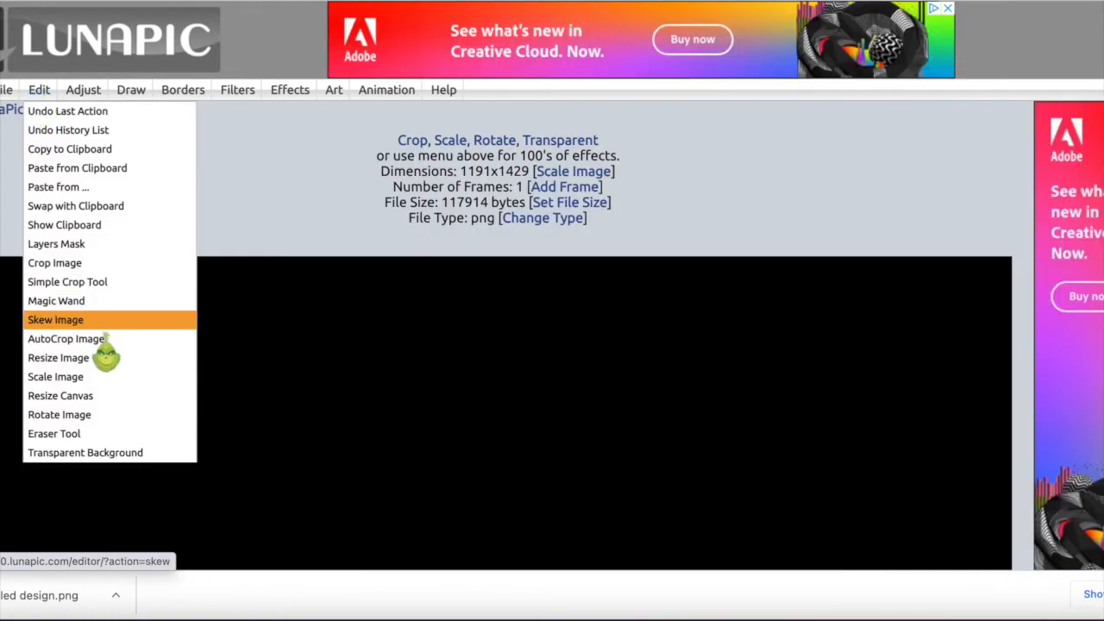
{"action": "left_click", "coordinate": [113, 452]}
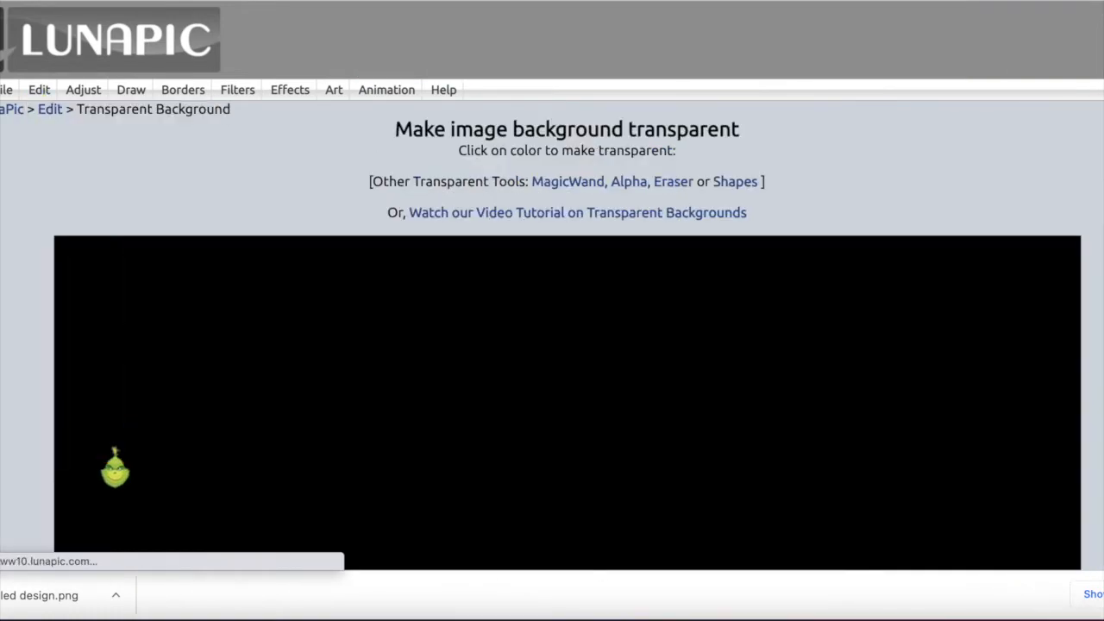
{"action": "scroll", "coordinate": [195, 199], "scroll_direction": "down", "scroll_amount": 3}
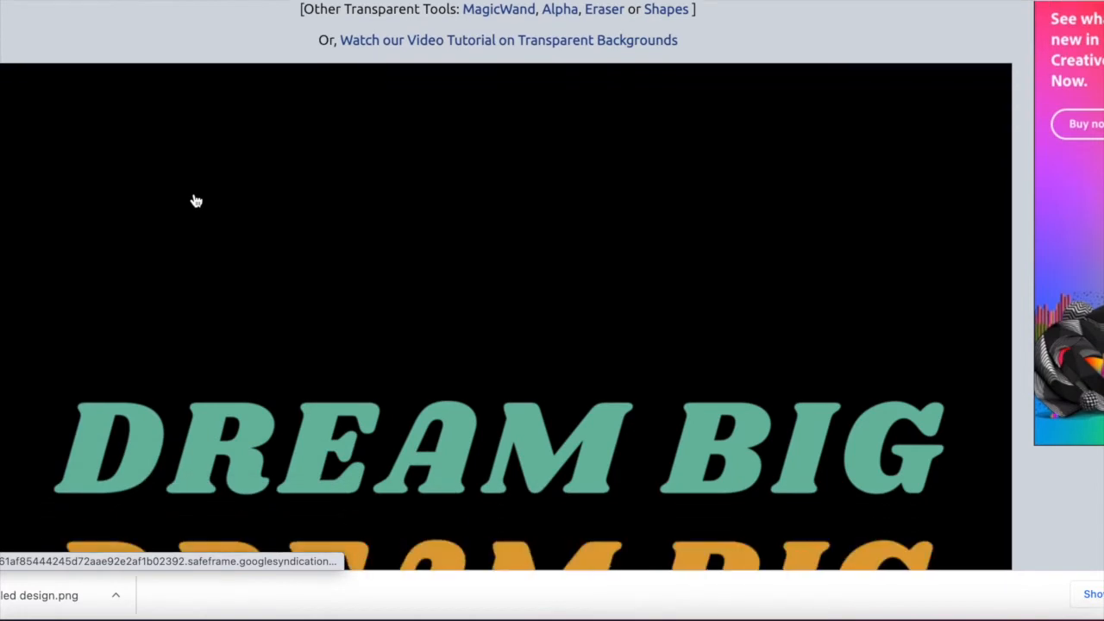
{"action": "left_click", "coordinate": [238, 196]}
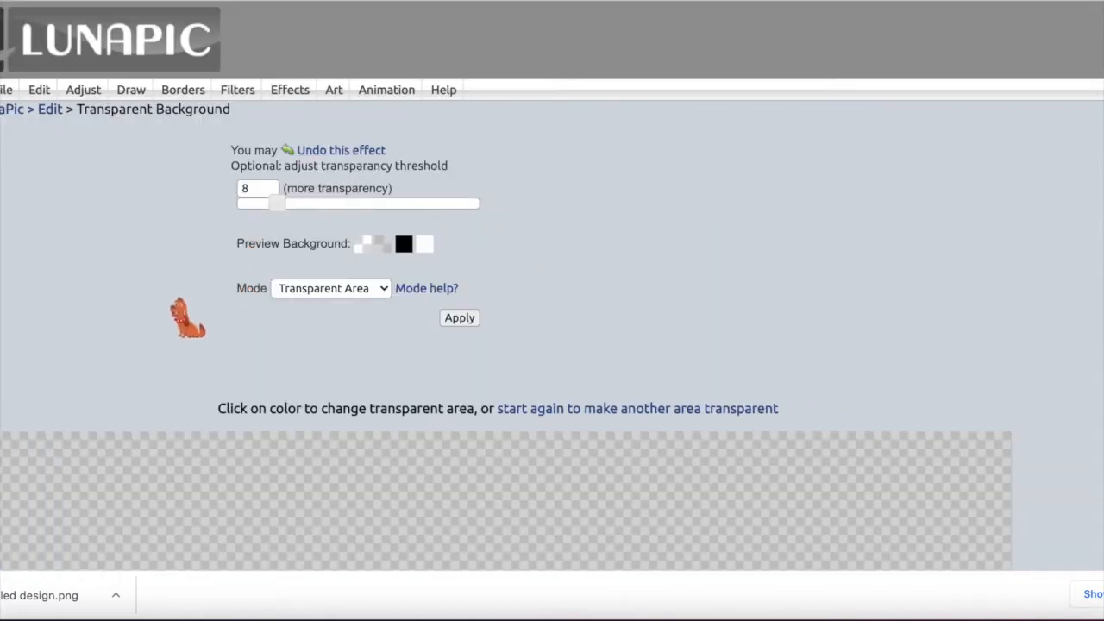
{"action": "scroll", "coordinate": [188, 317], "scroll_direction": "down", "scroll_amount": 3}
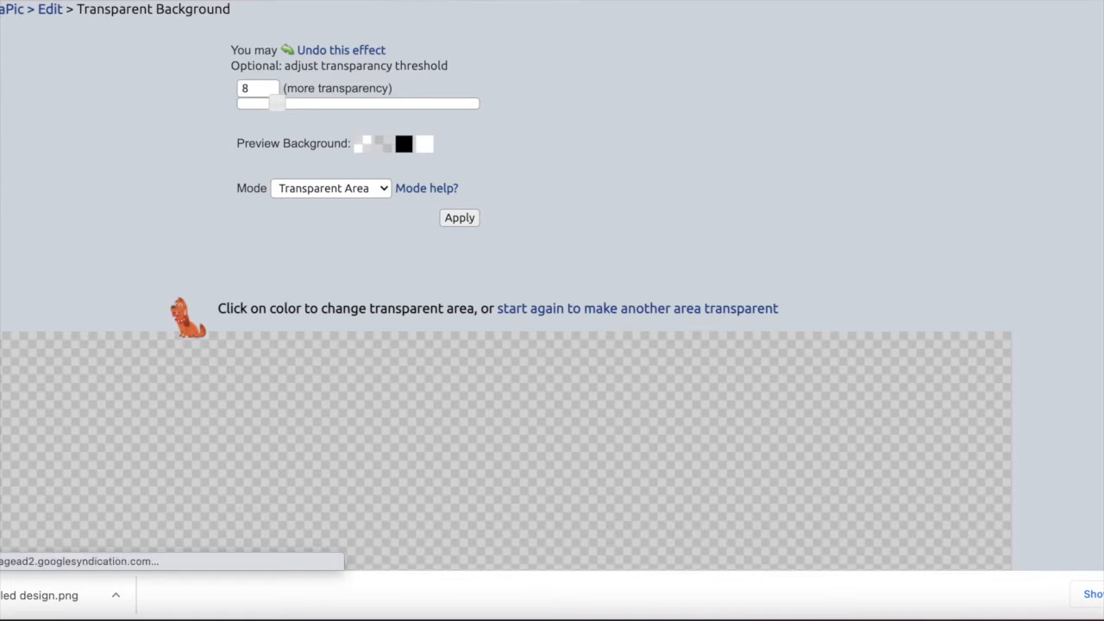
{"action": "scroll", "coordinate": [172, 314], "scroll_direction": "down", "scroll_amount": 5}
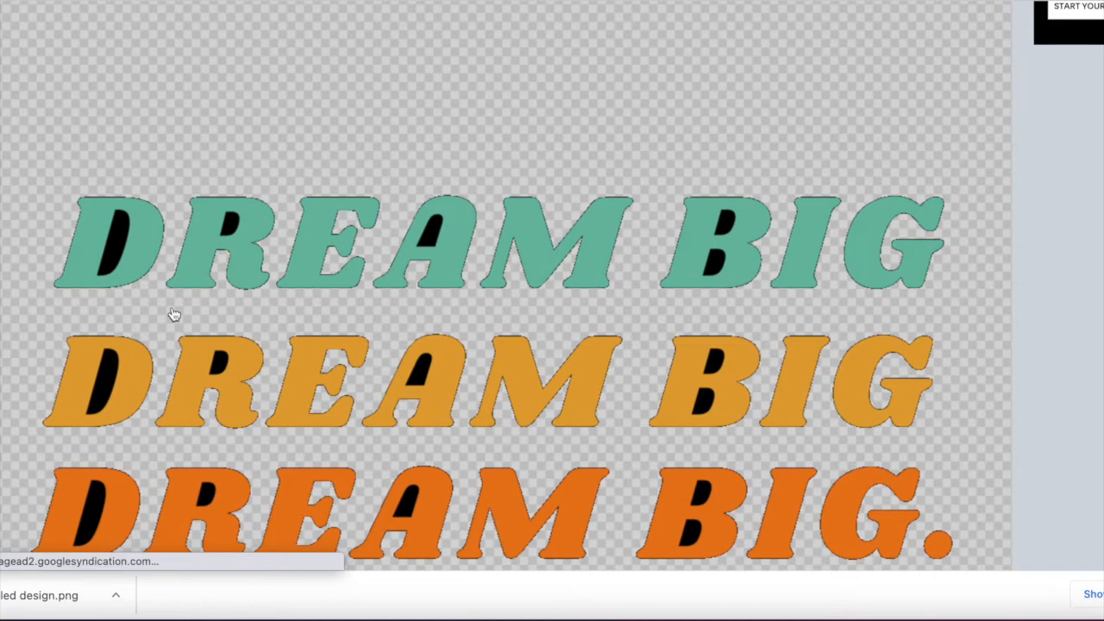
{"action": "scroll", "coordinate": [174, 313], "scroll_direction": "up", "scroll_amount": 6}
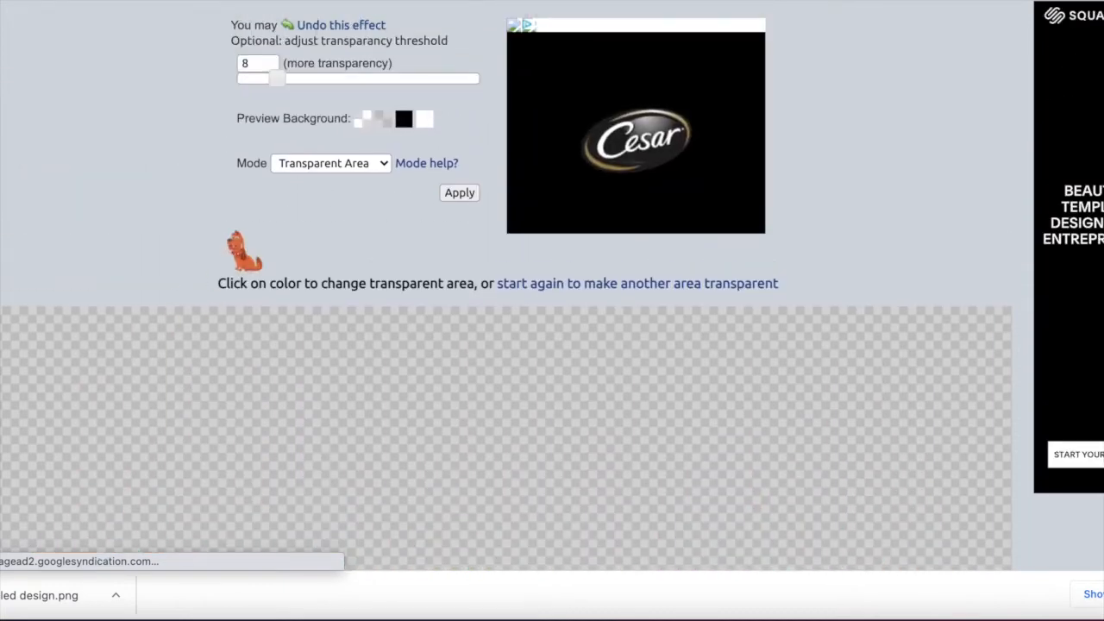
Step: Apply the Transparent Color mode to the DREAM BIG image and check the transparency around the lettering
{"action": "left_click", "coordinate": [363, 166]}
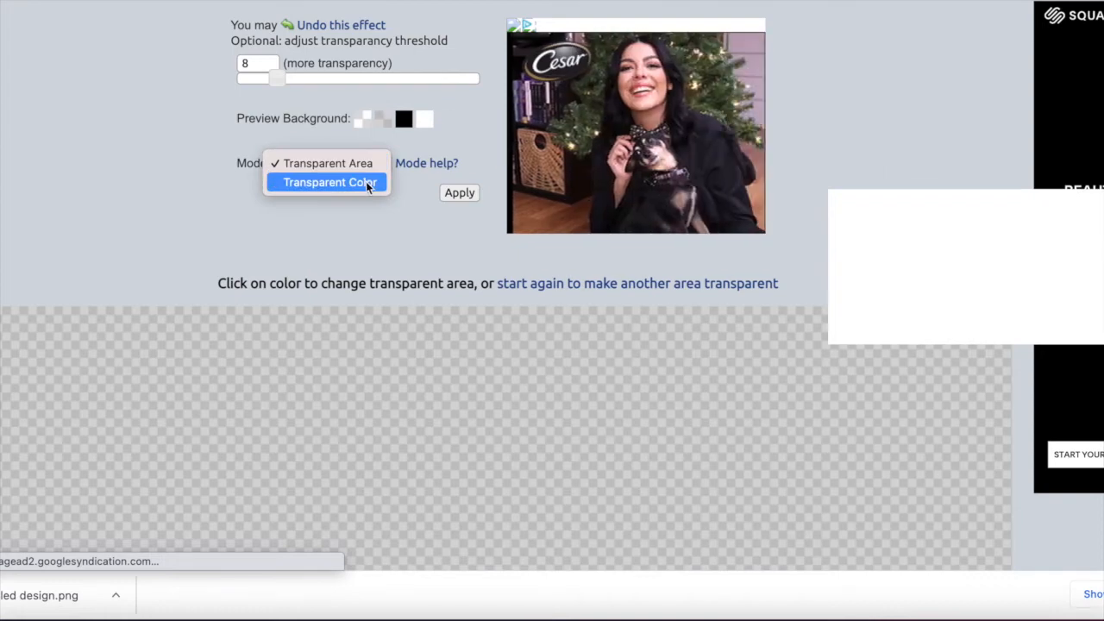
{"action": "left_click", "coordinate": [367, 183]}
{"action": "left_click", "coordinate": [460, 192]}
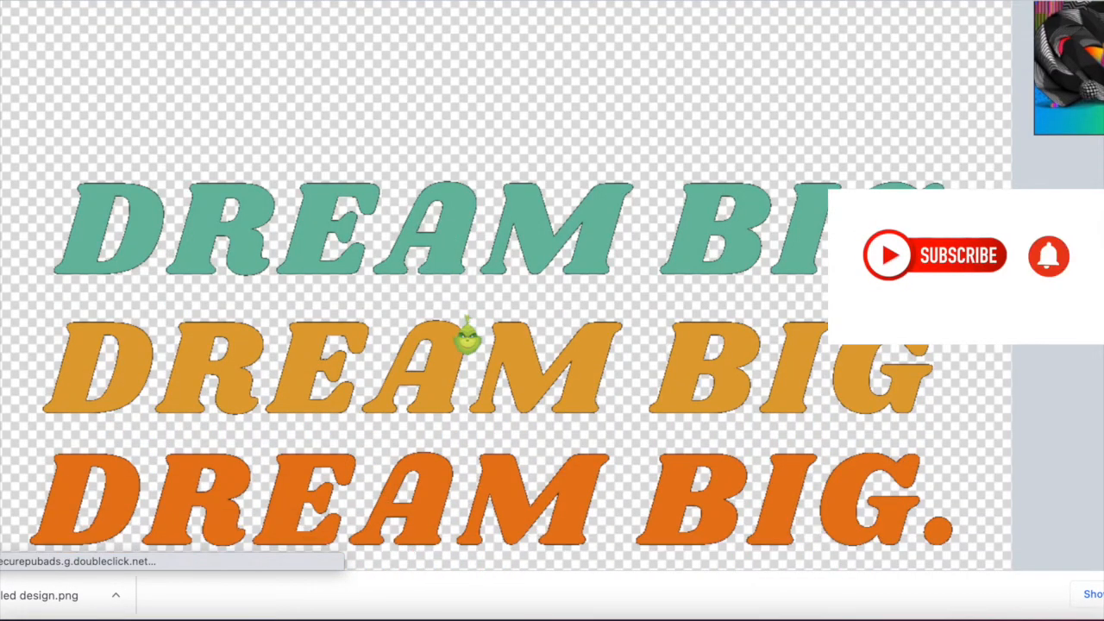
{"action": "scroll", "coordinate": [467, 339], "scroll_direction": "down", "scroll_amount": 4}
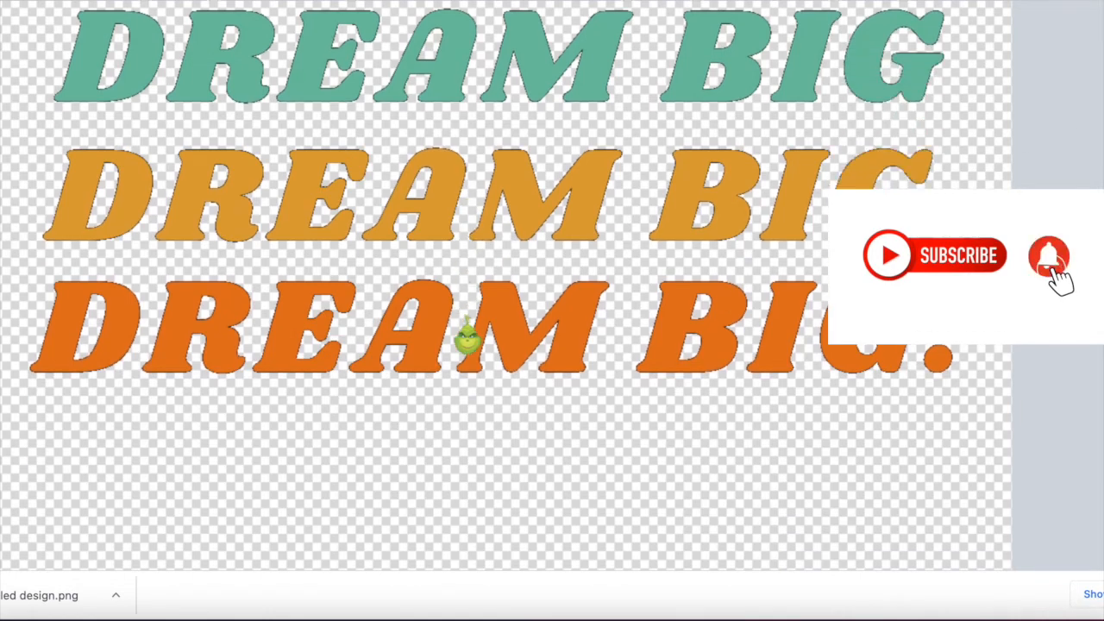
{"action": "scroll", "coordinate": [466, 339], "scroll_direction": "down", "scroll_amount": 2}
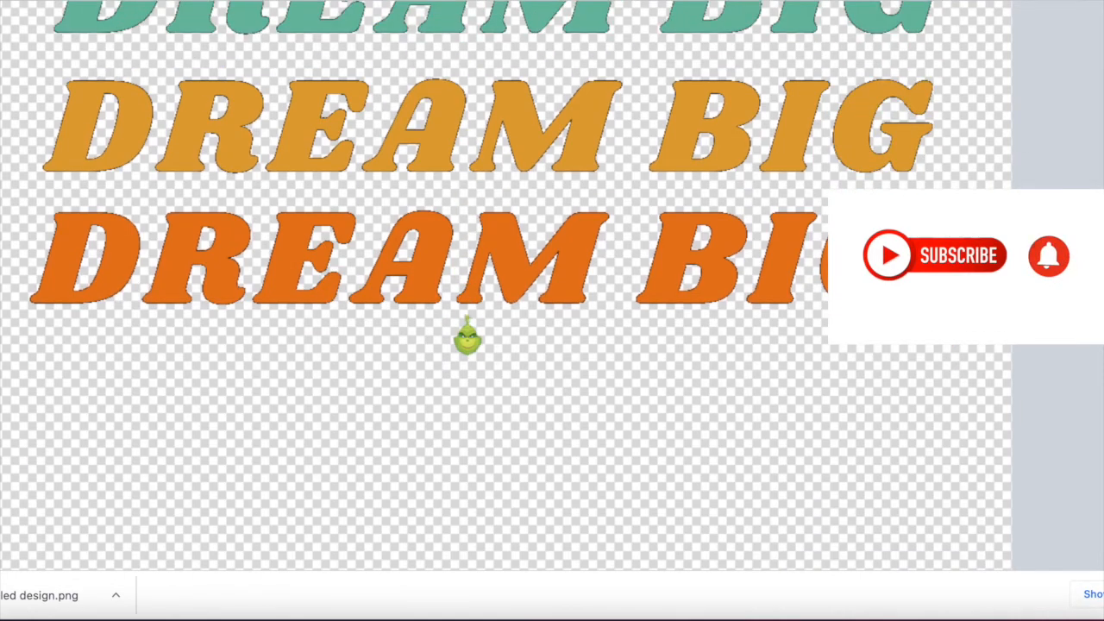
{"action": "scroll", "coordinate": [466, 339], "scroll_direction": "up", "scroll_amount": 5}
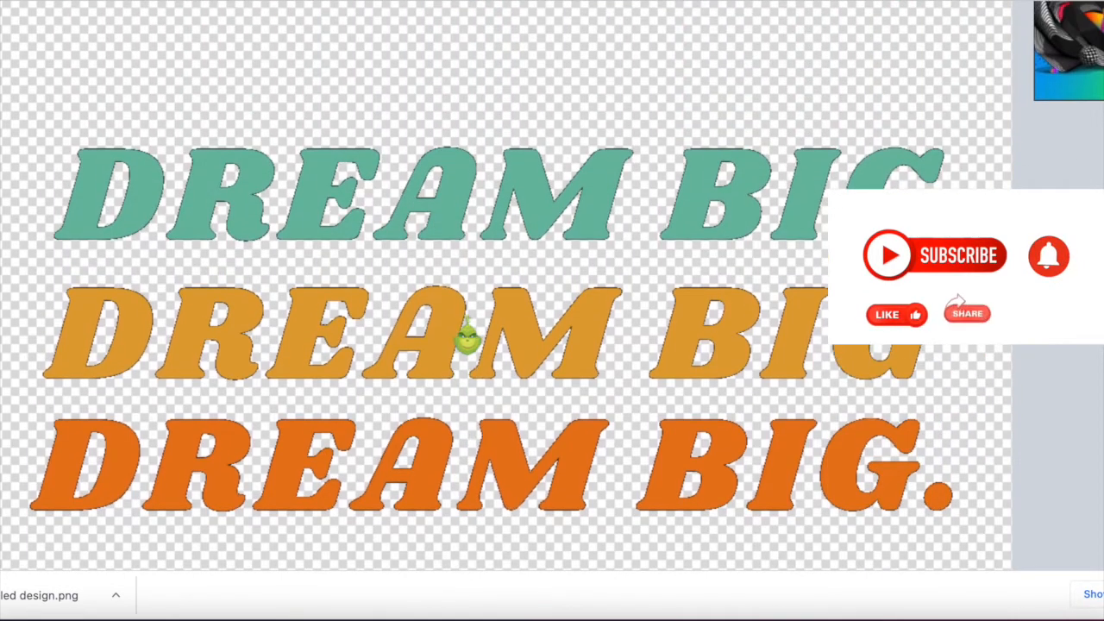
{"action": "scroll", "coordinate": [467, 339], "scroll_direction": "up", "scroll_amount": 10}
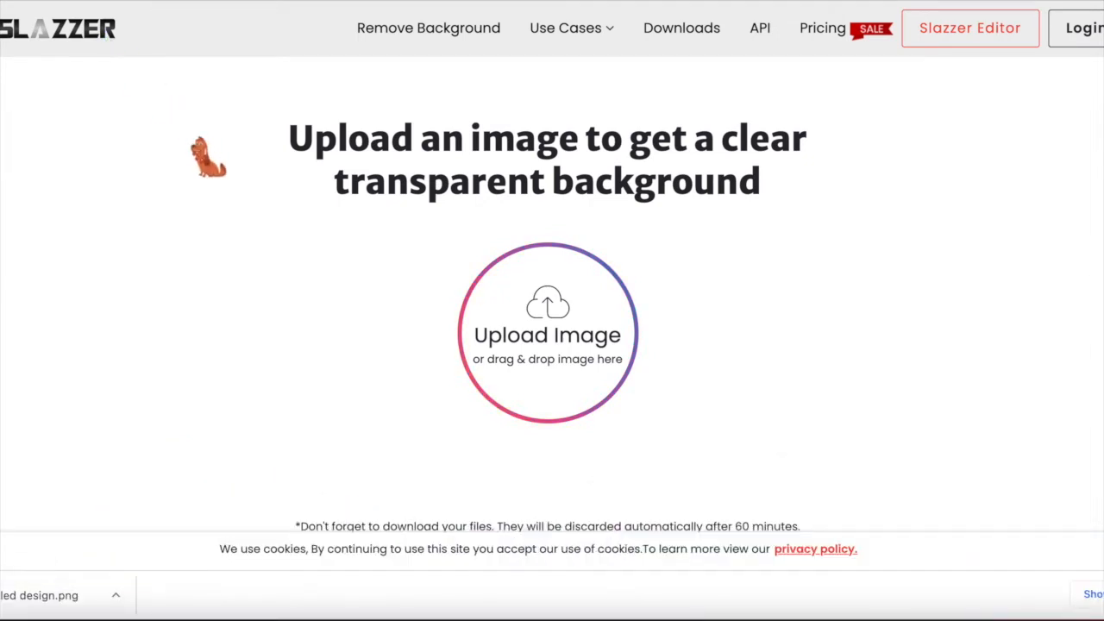
Step: Upload Untitled design.png for automatic background removal and download the resulting transparent image
{"action": "left_click_drag", "start_coordinate": [39, 595], "coordinate": [486, 344]}
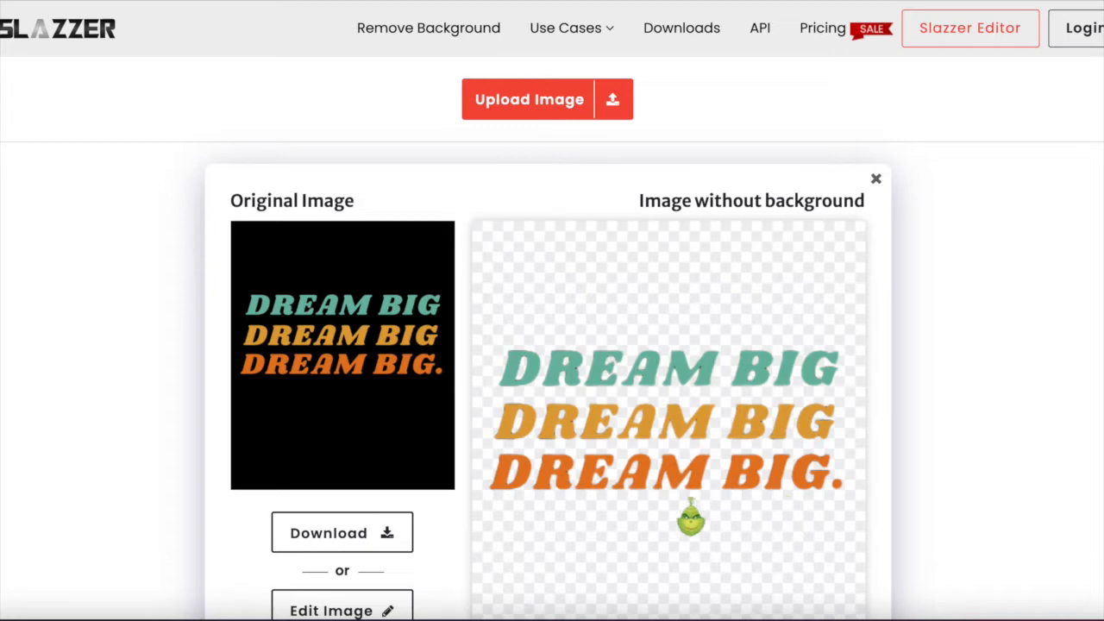
{"action": "left_click", "coordinate": [382, 543]}
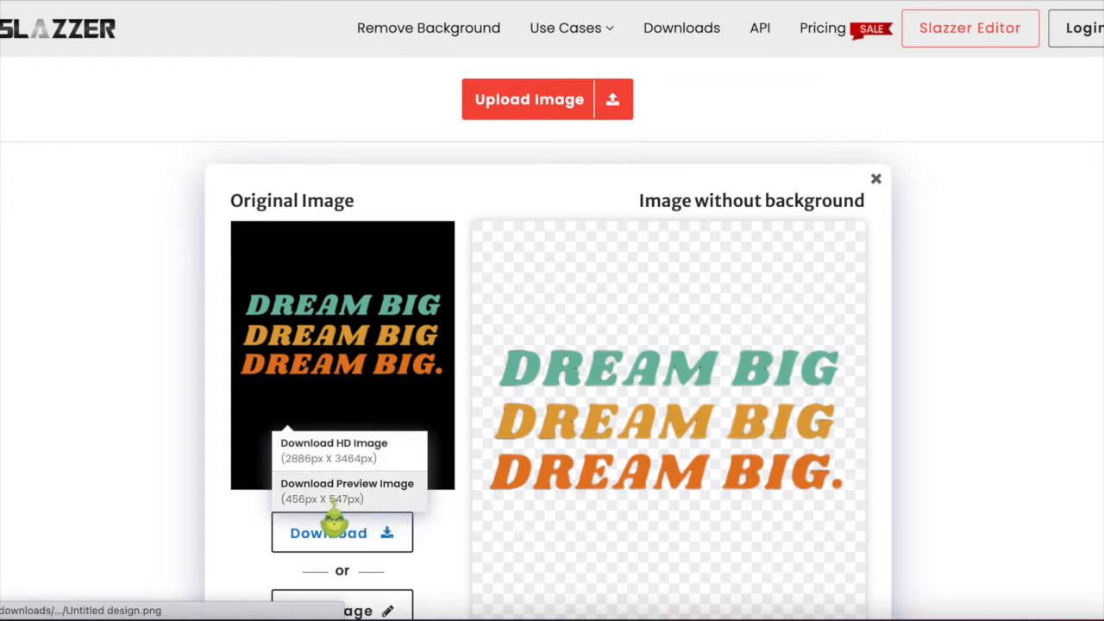
{"action": "left_click", "coordinate": [370, 449]}
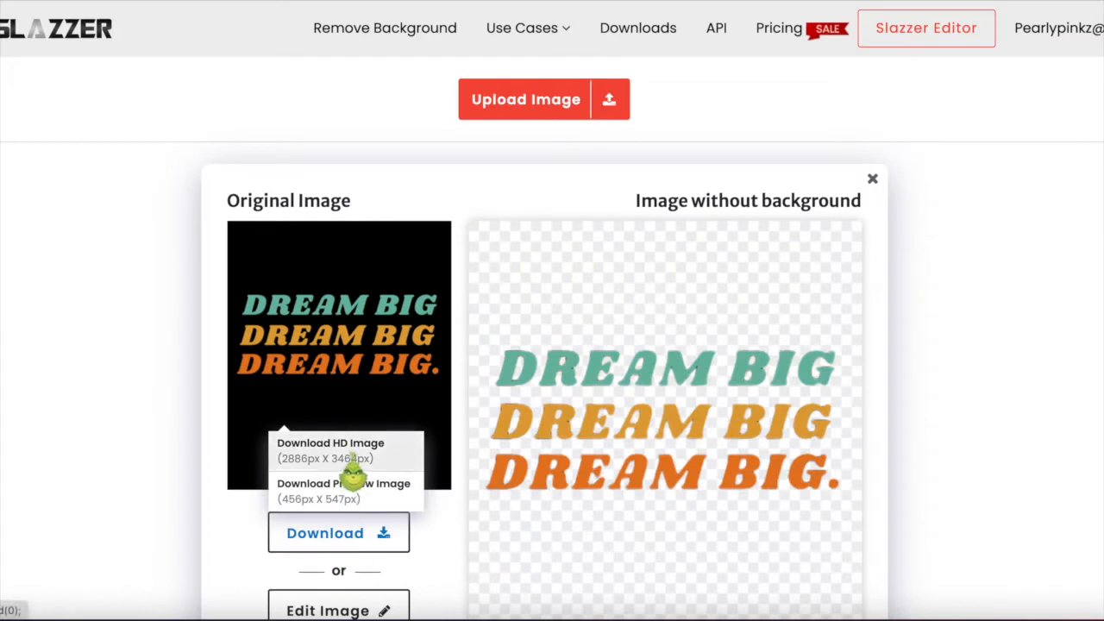
{"action": "left_click", "coordinate": [357, 489]}
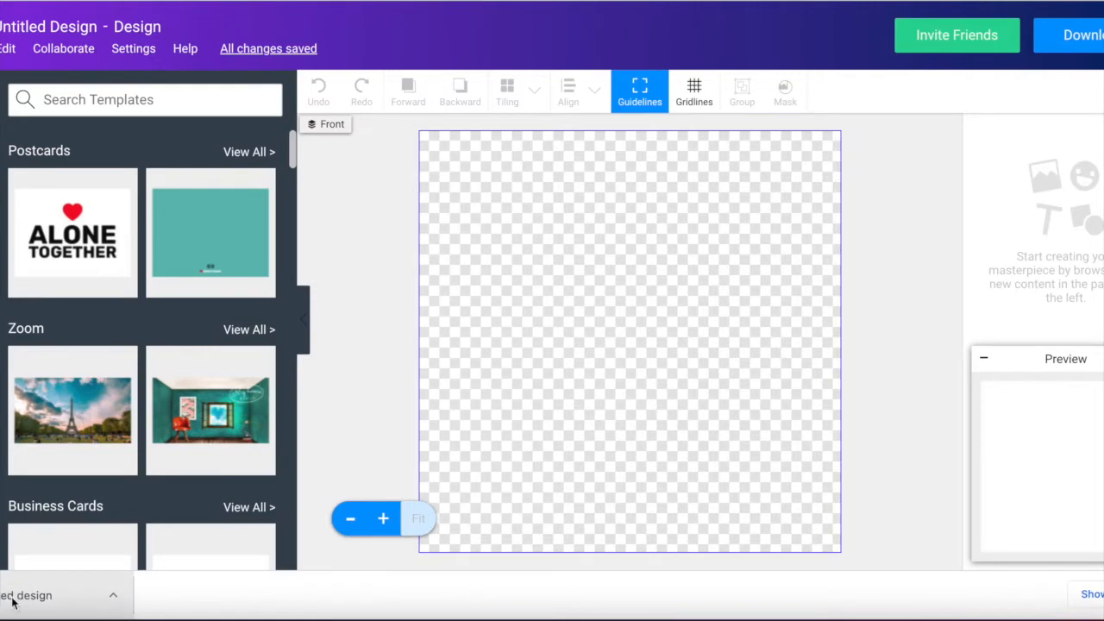
Step: Place the downloaded transparent DREAM BIG image on the blank canvas and set the canvas size to 4500 px wide by 5400 px high
{"action": "left_click_drag", "start_coordinate": [12, 602], "coordinate": [458, 436]}
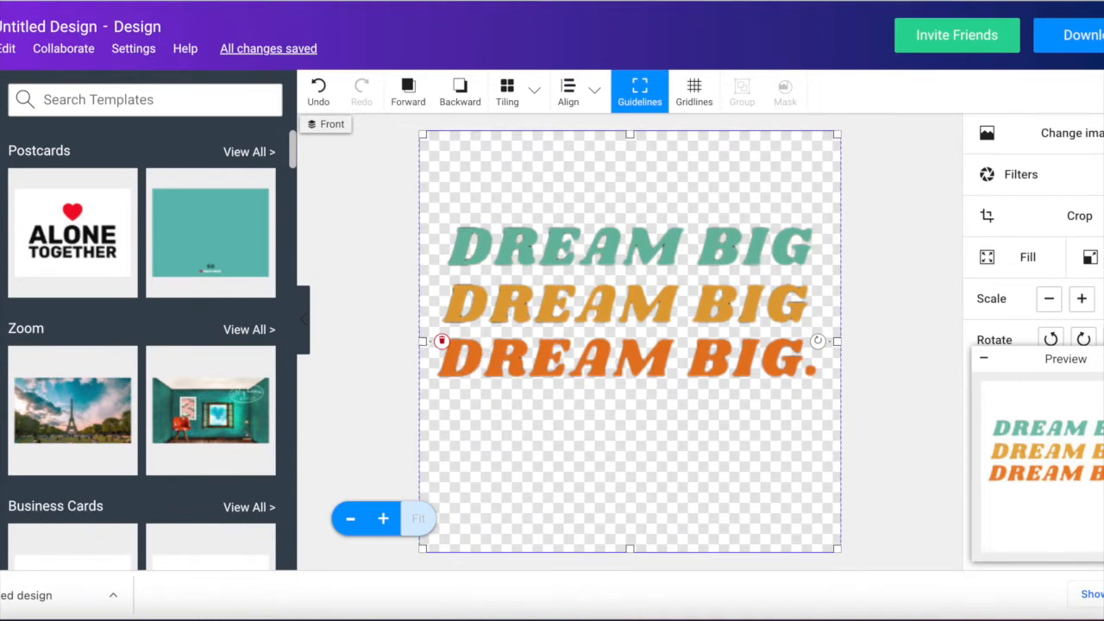
{"action": "left_click", "coordinate": [2, 539]}
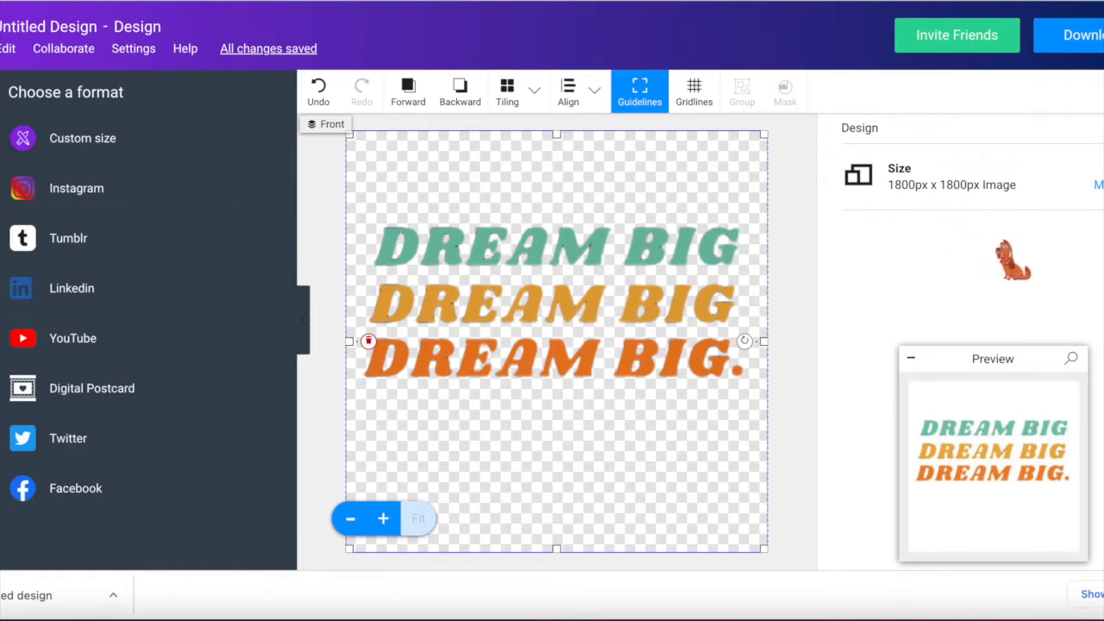
{"action": "left_click", "coordinate": [992, 185]}
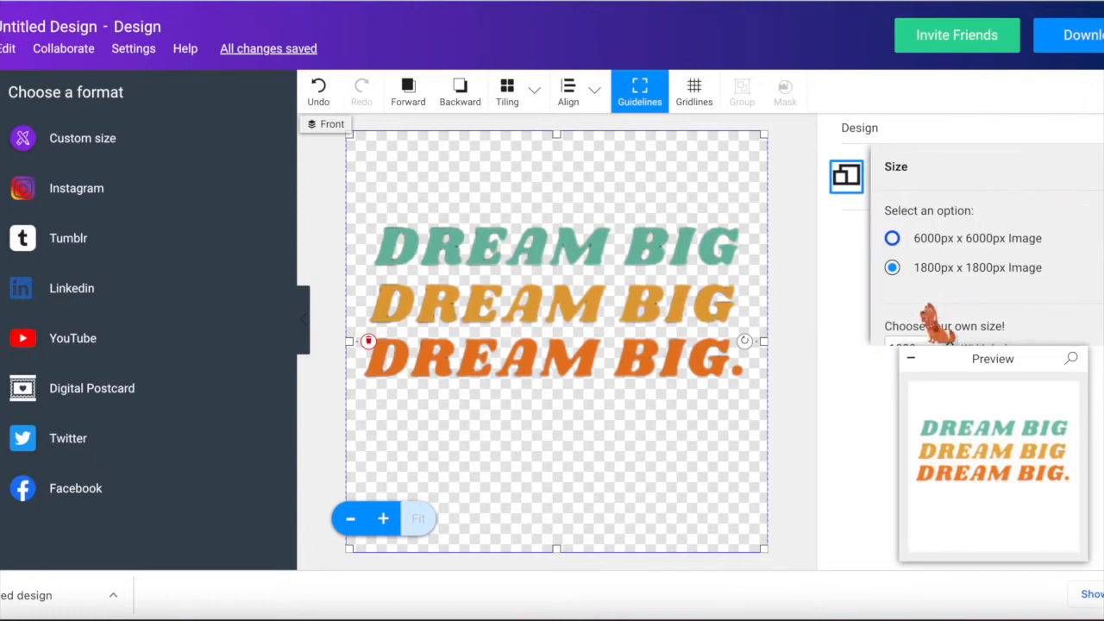
{"action": "left_click", "coordinate": [912, 359]}
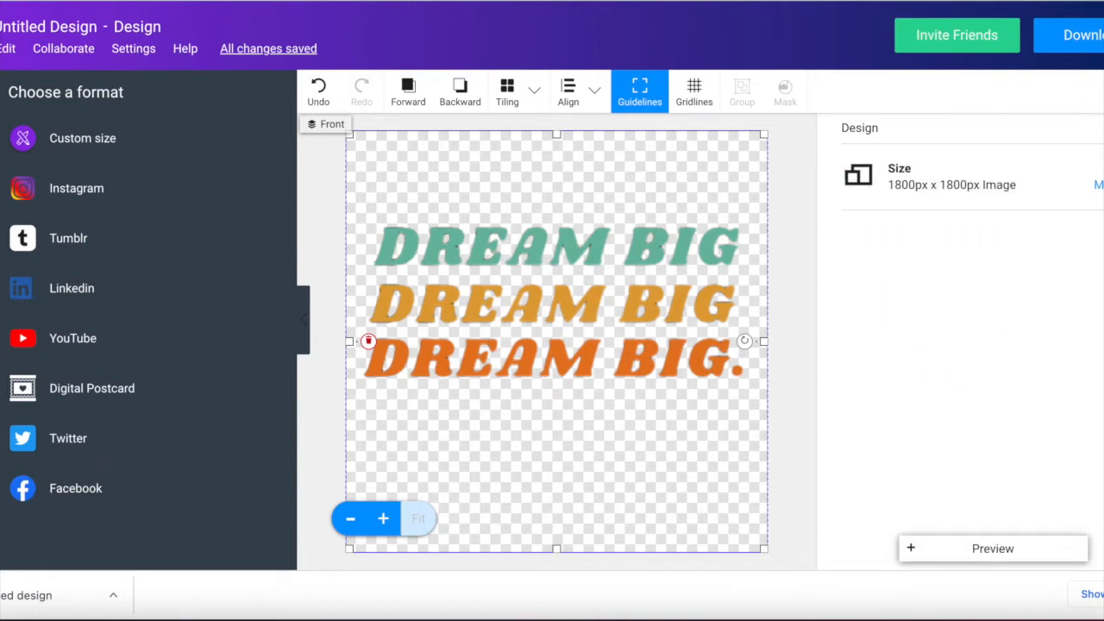
{"action": "left_click", "coordinate": [983, 182]}
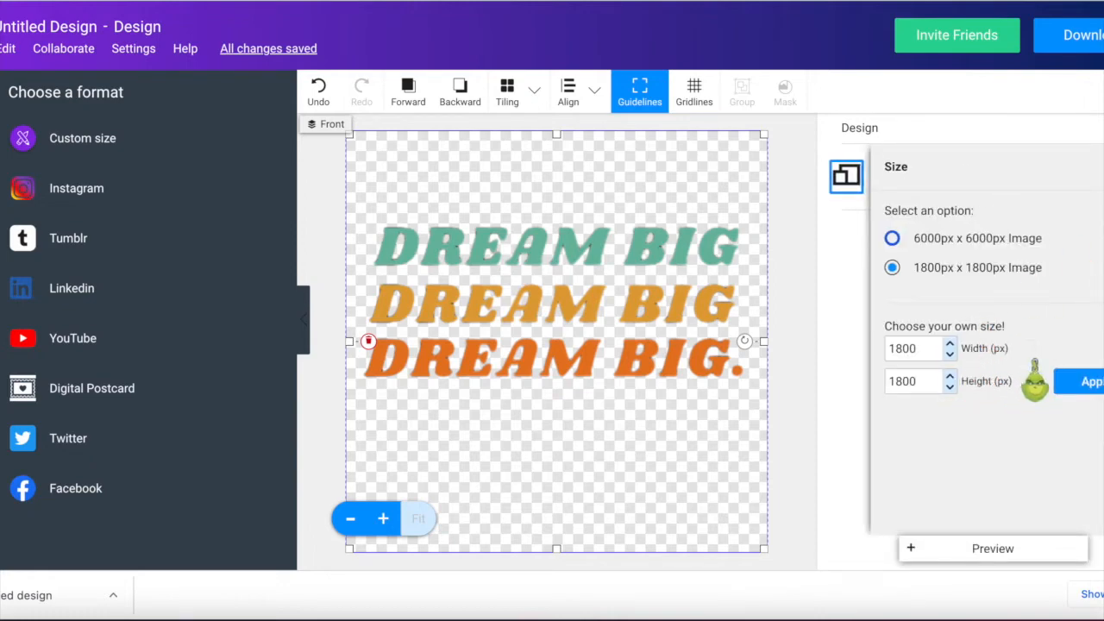
{"action": "double_click", "coordinate": [901, 348]}
{"action": "key", "text": "BackSpace"}
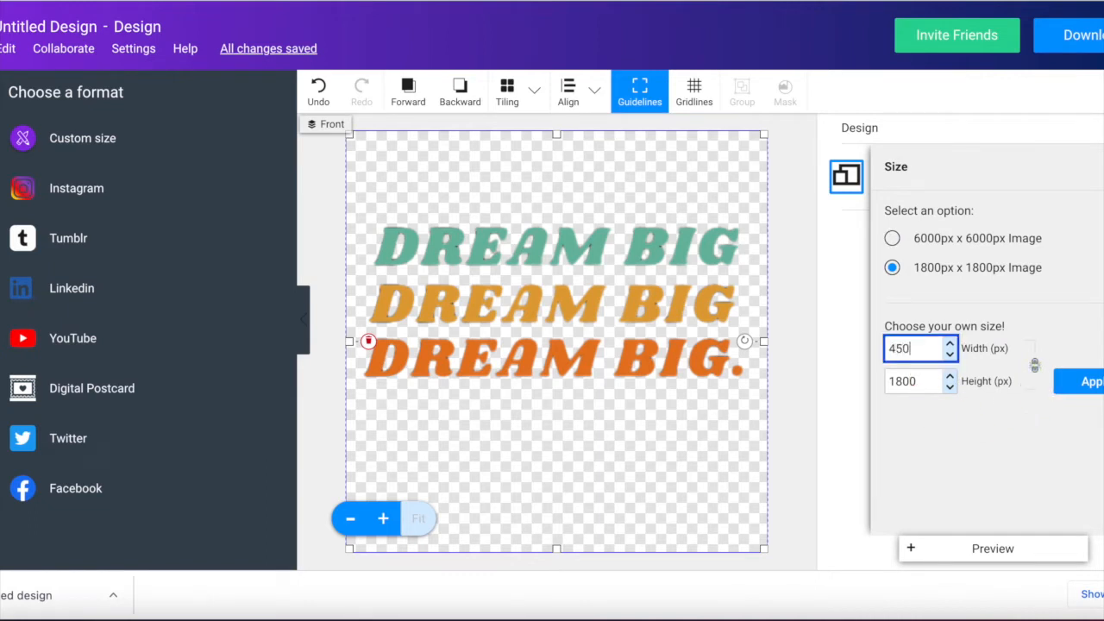
{"action": "left_click", "coordinate": [907, 385]}
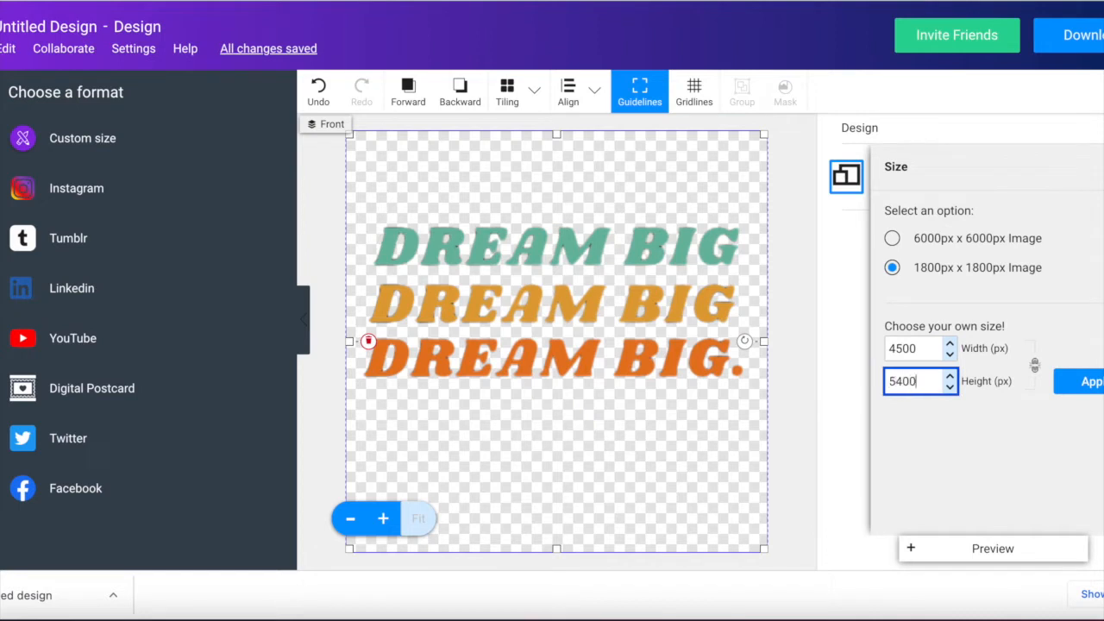
{"action": "left_click", "coordinate": [1092, 390]}
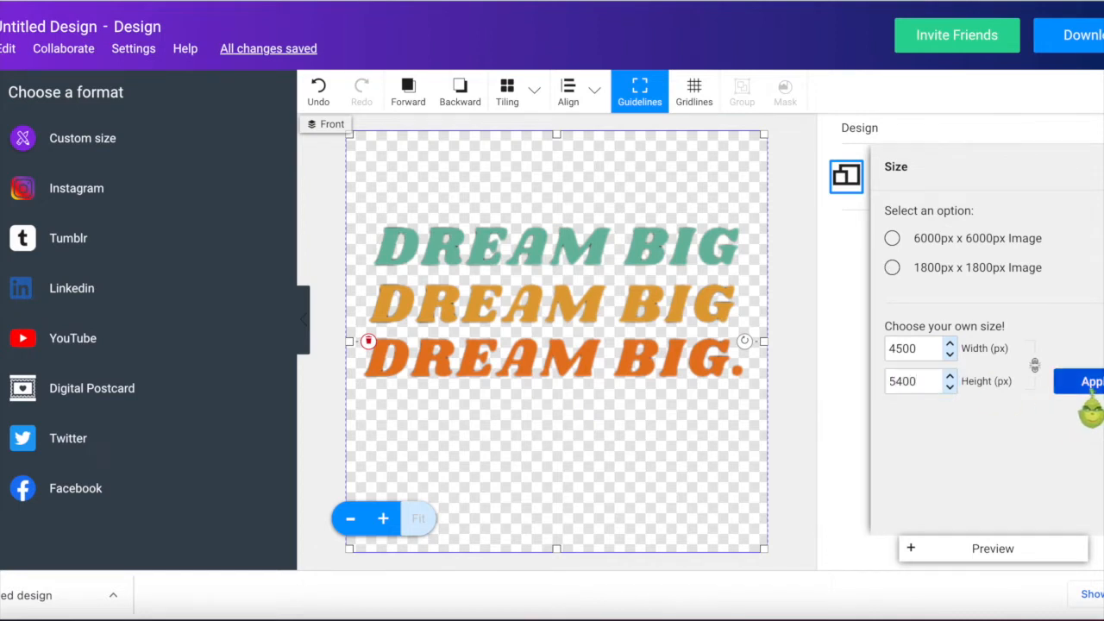
Step: Scale the DREAM BIG image down, centre the lettering within the resized canvas, and start downloading the design
{"action": "left_click", "coordinate": [657, 301]}
{"action": "left_click_drag", "start_coordinate": [671, 307], "coordinate": [674, 331]}
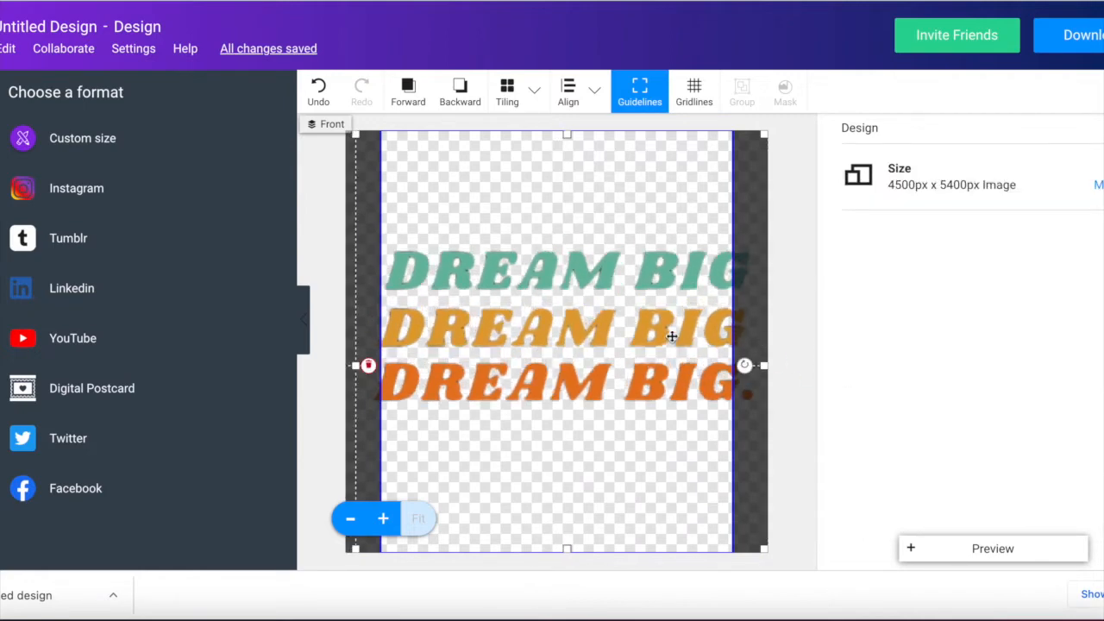
{"action": "left_click_drag", "start_coordinate": [353, 135], "coordinate": [434, 198]}
{"action": "left_click_drag", "start_coordinate": [517, 240], "coordinate": [486, 209]}
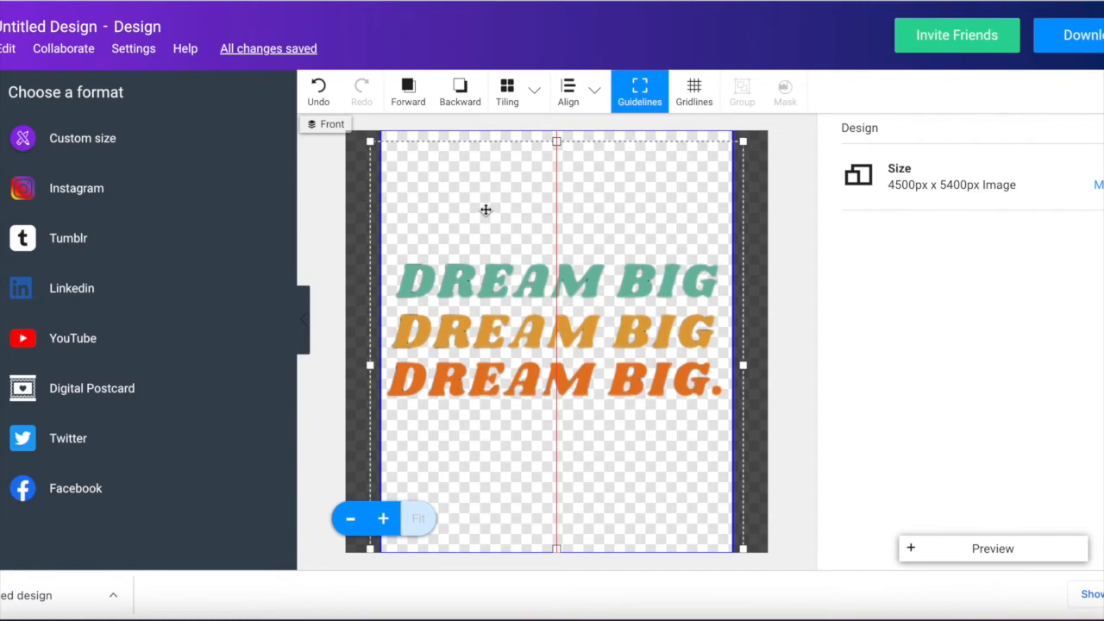
{"action": "left_click_drag", "start_coordinate": [486, 210], "coordinate": [547, 258]}
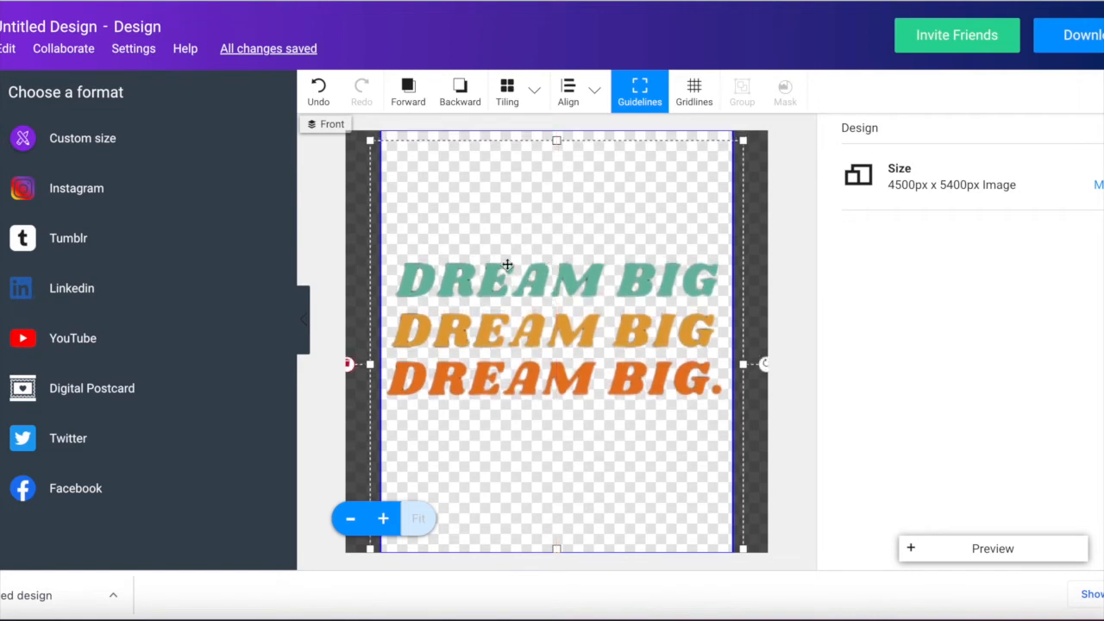
{"action": "left_click", "coordinate": [1083, 48]}
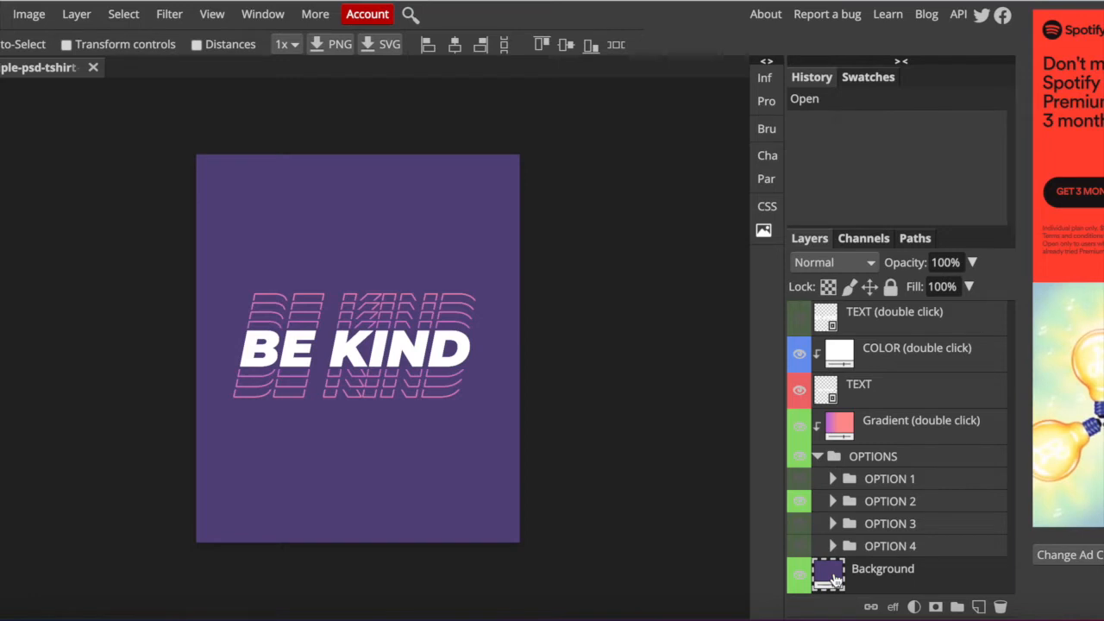
Step: Hide the purple Background layer of the BE KIND template and show it again
{"action": "left_click", "coordinate": [801, 576]}
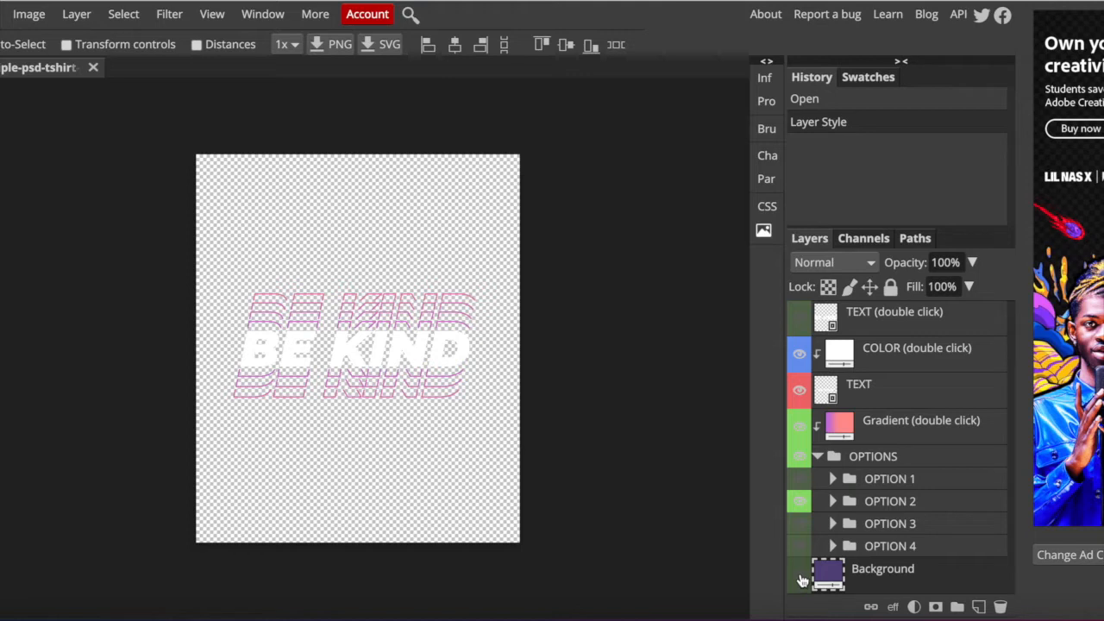
{"action": "left_click", "coordinate": [800, 578]}
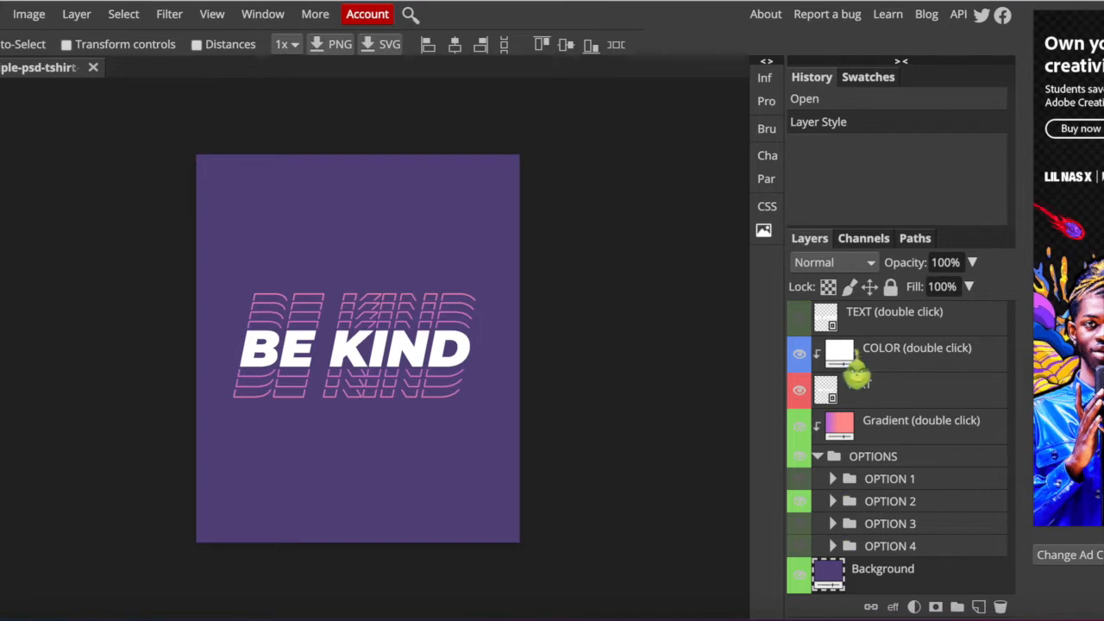
Step: Open the TEXT (double click) smart object for editing and replace the word BE with DREAM
{"action": "left_click", "coordinate": [828, 317]}
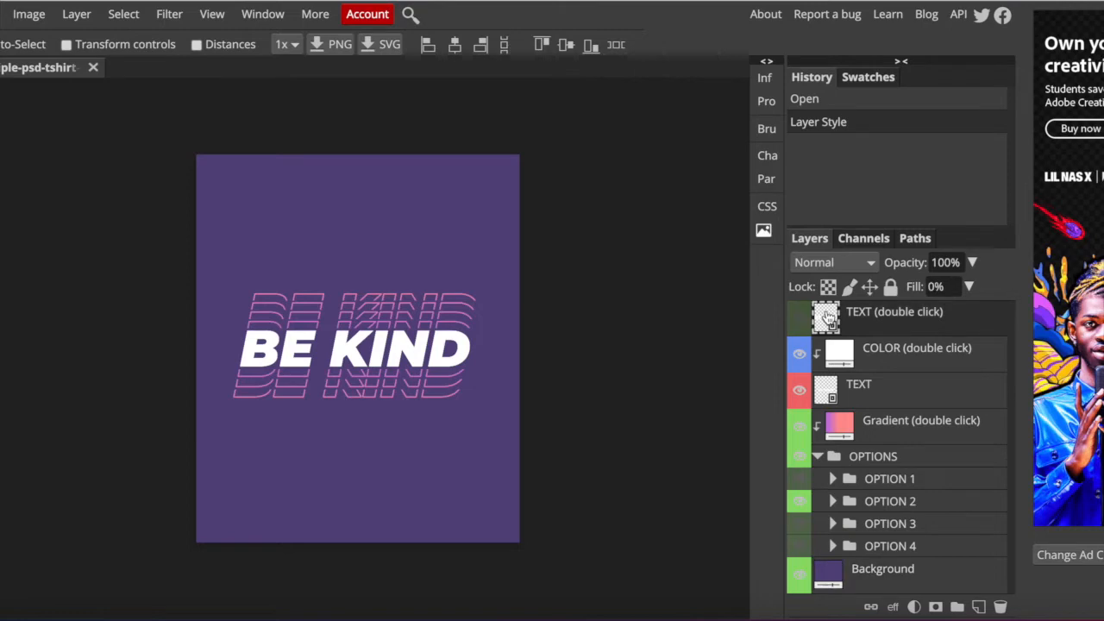
{"action": "double_click", "coordinate": [827, 317]}
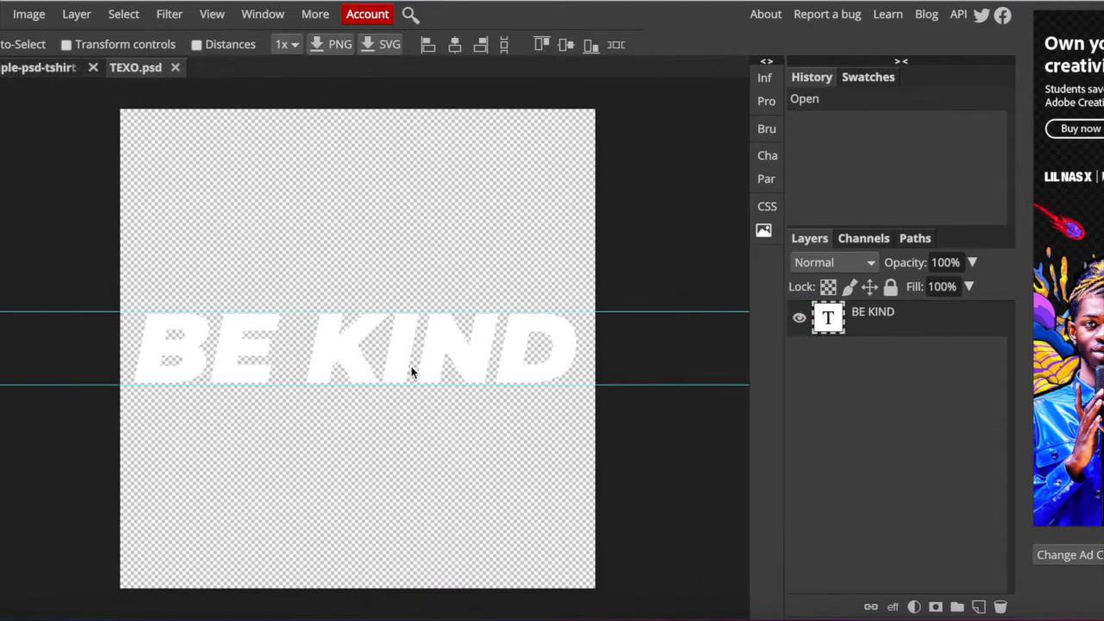
{"action": "key", "text": "t"}
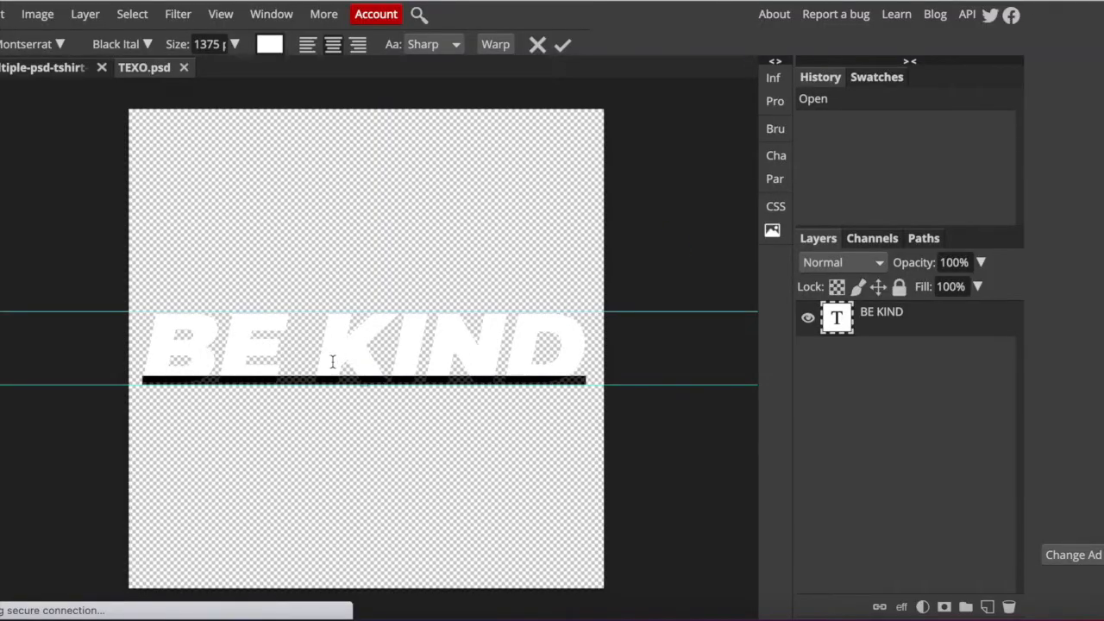
{"action": "left_click", "coordinate": [321, 352]}
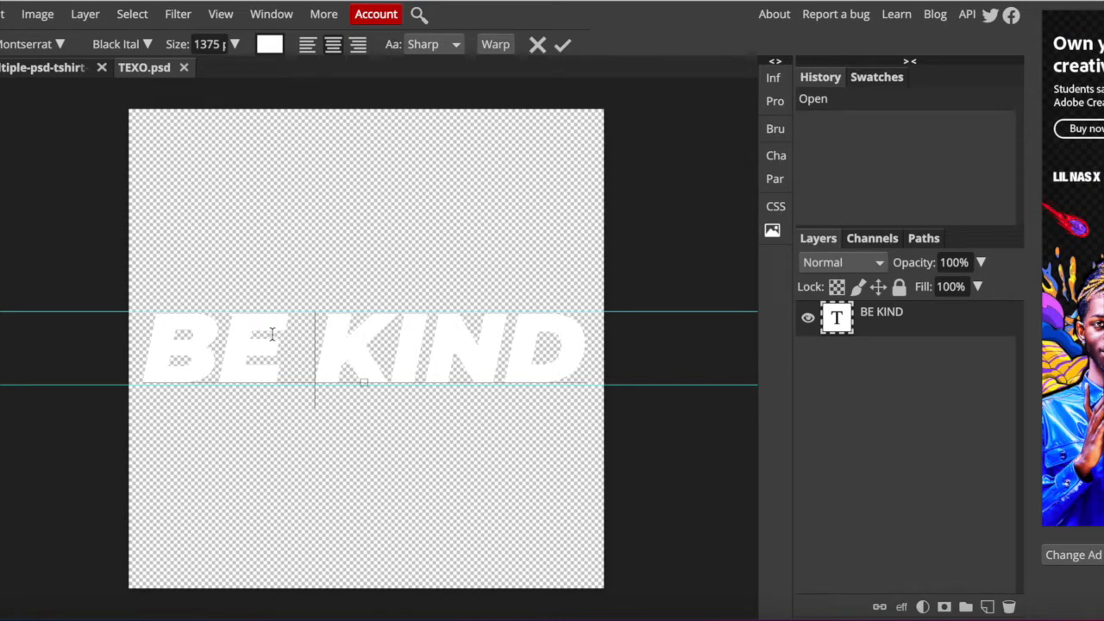
{"action": "key", "text": "BackSpace"}
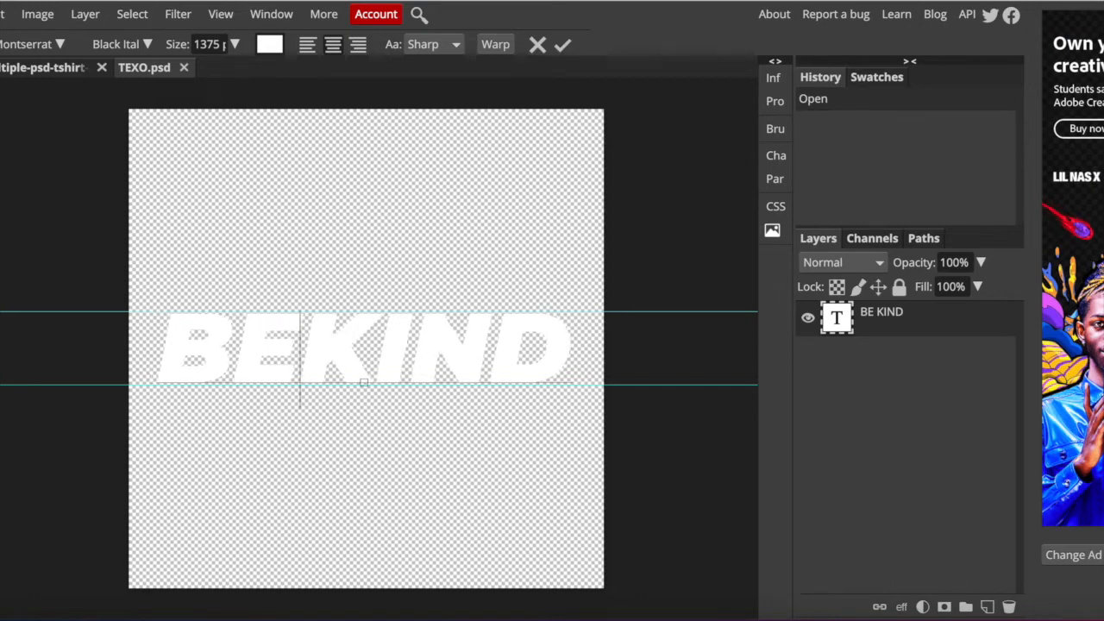
{"action": "key", "text": "BackSpace"}
{"action": "key", "text": "BackSpace"}
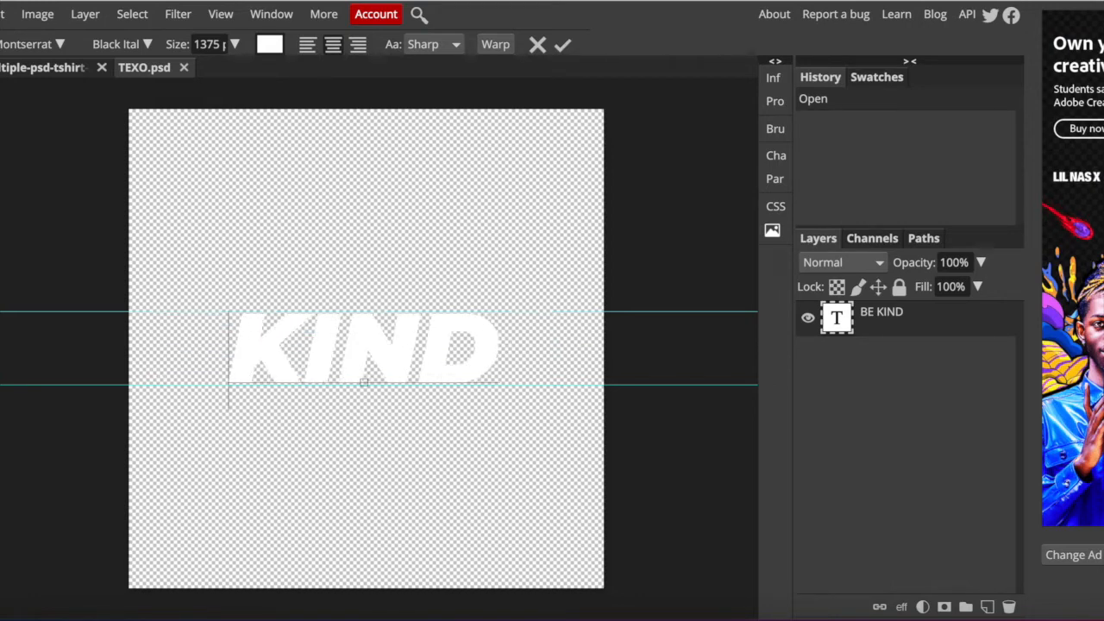
{"action": "type", "text": "DRE"}
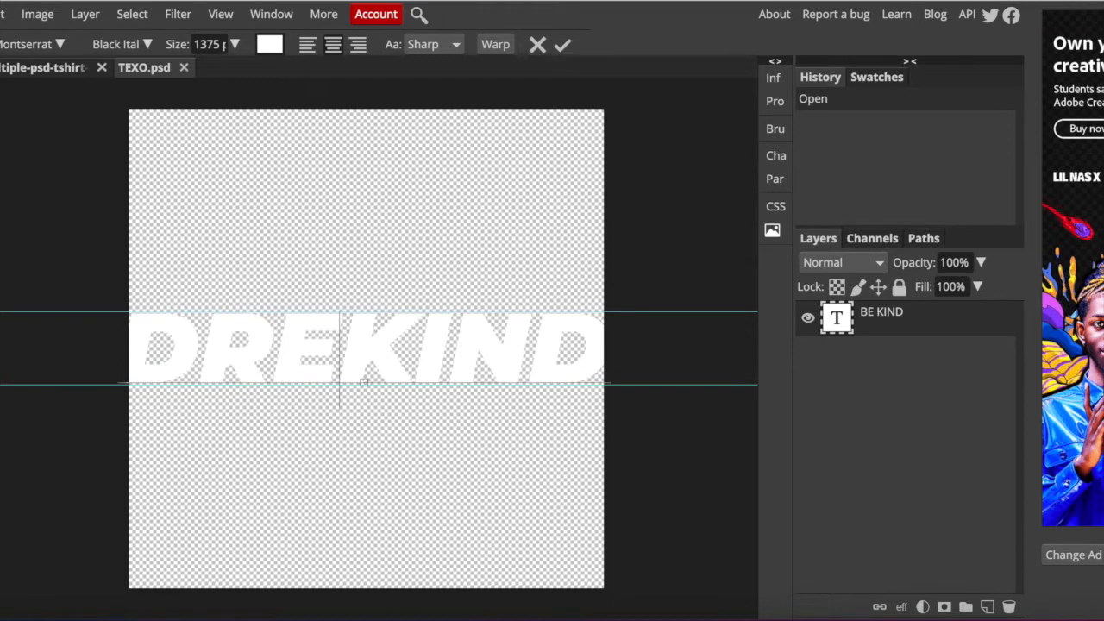
{"action": "type", "text": "AM"}
Step: Replace the word KIND with BIG so the template text reads DREAM BIG
{"action": "left_click", "coordinate": [535, 363]}
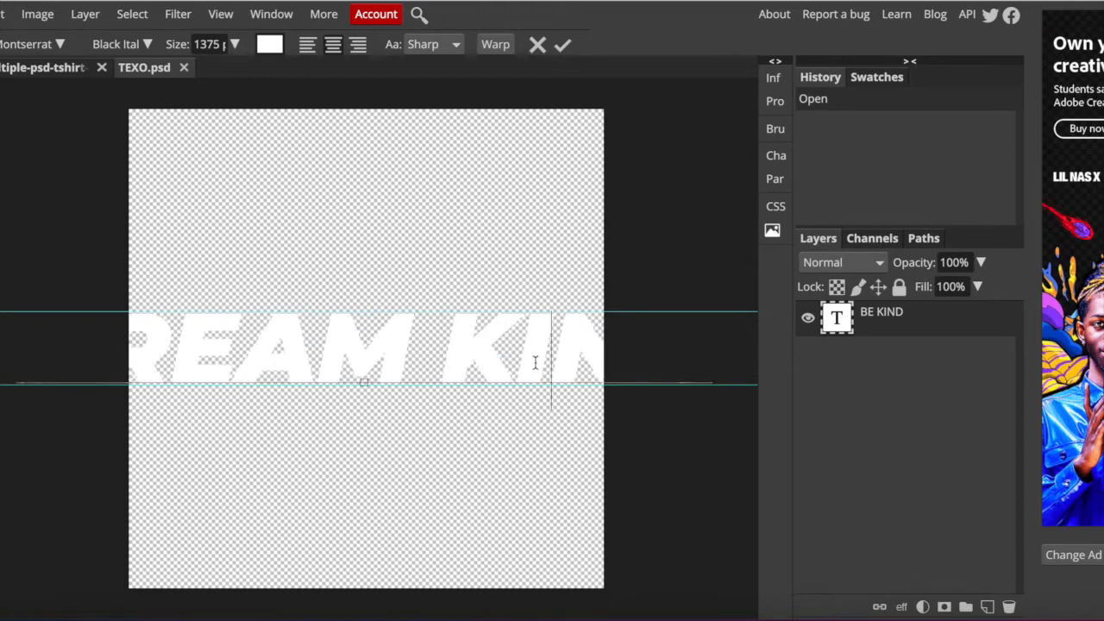
{"action": "key", "text": "Right"}
{"action": "key", "text": "Right"}
{"action": "key", "text": "BackSpace"}
{"action": "key", "text": "BackSpace"}
{"action": "key", "text": "BackSpace"}
{"action": "key", "text": "BackSpace"}
{"action": "key", "text": "BackSpace"}
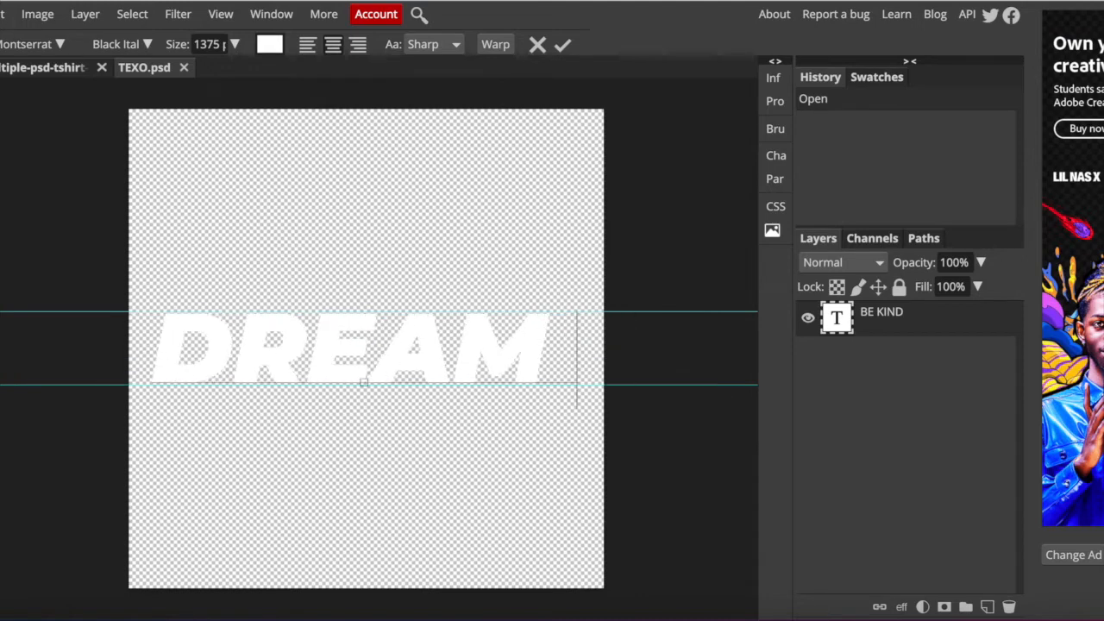
{"action": "type", "text": "BIG"}
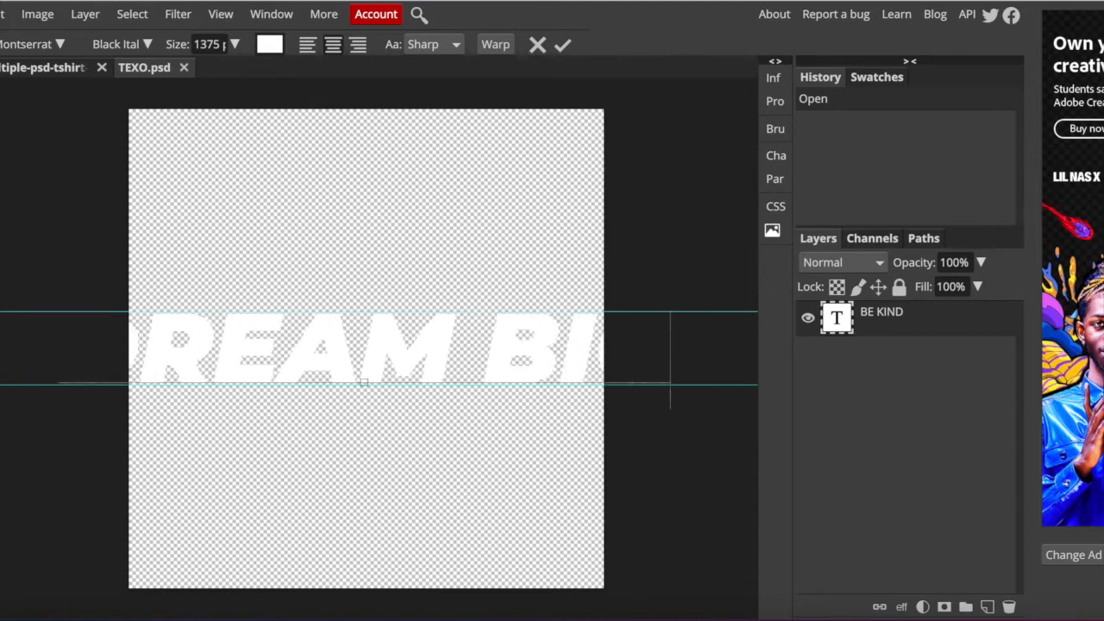
{"action": "left_click", "coordinate": [562, 347]}
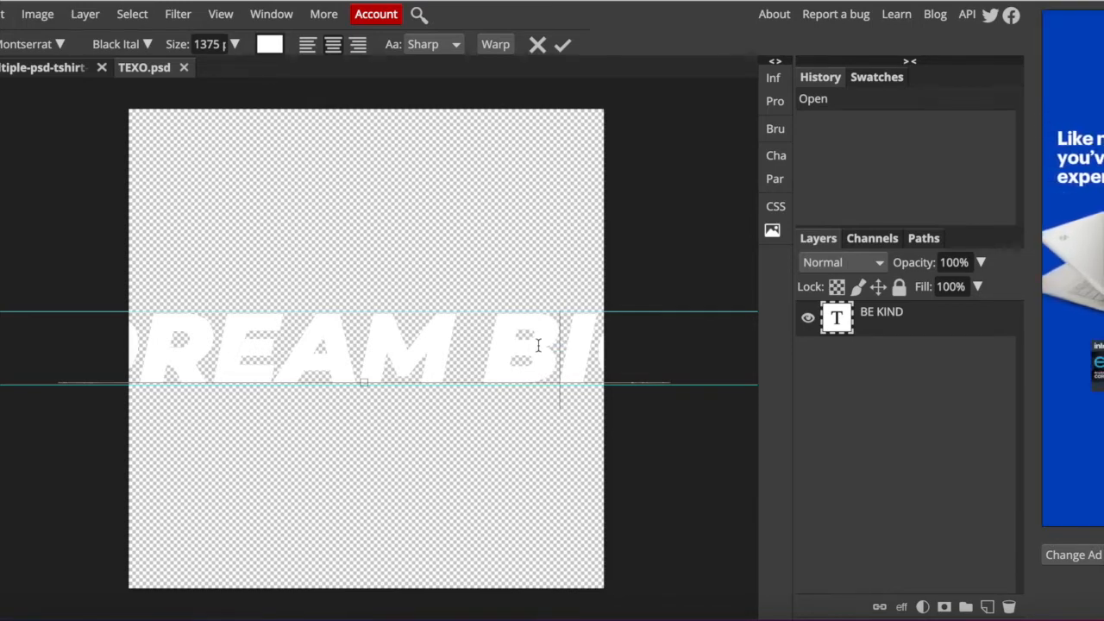
Step: Scale the DREAM BIG text to about 76% width and 94% height so it fits within the canvas
{"action": "key", "text": "ctrl"}
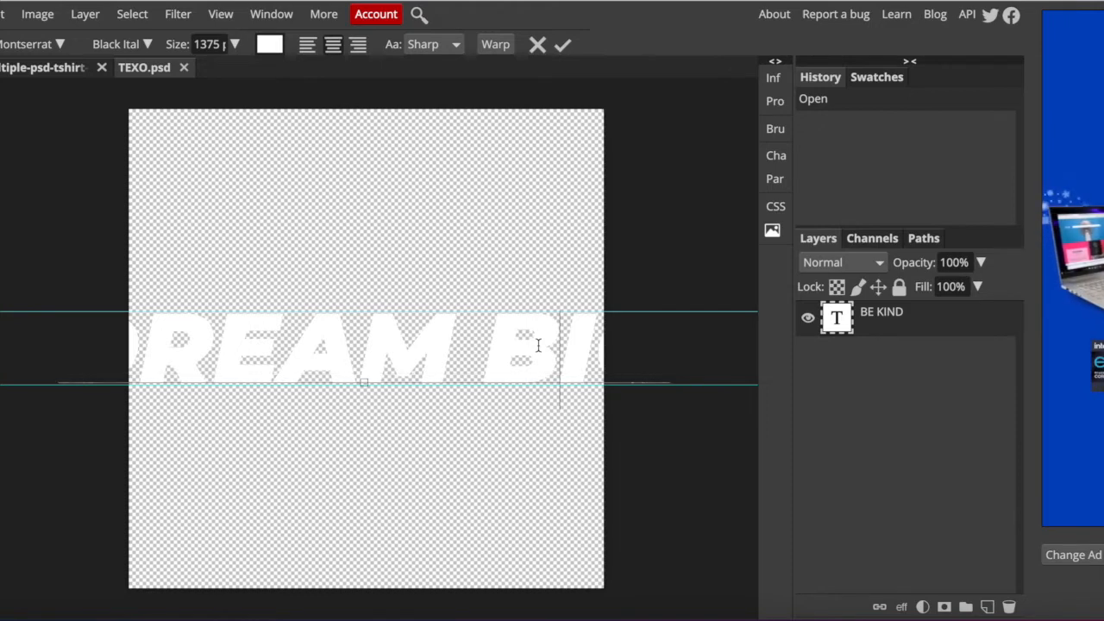
{"action": "key", "text": "ctrl+a"}
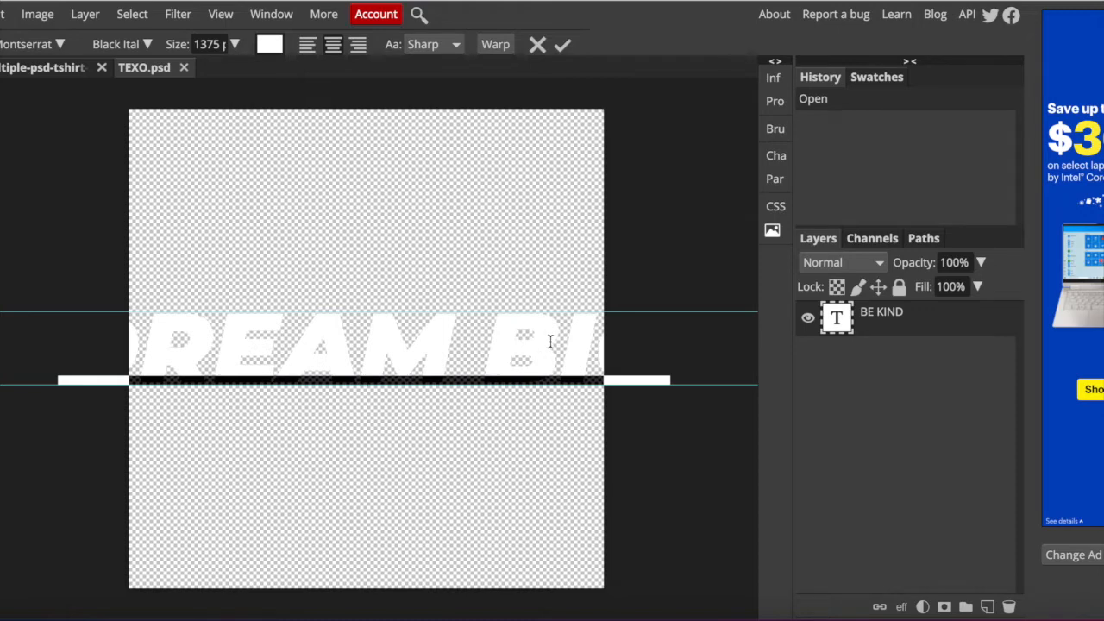
{"action": "left_click", "coordinate": [3, 14]}
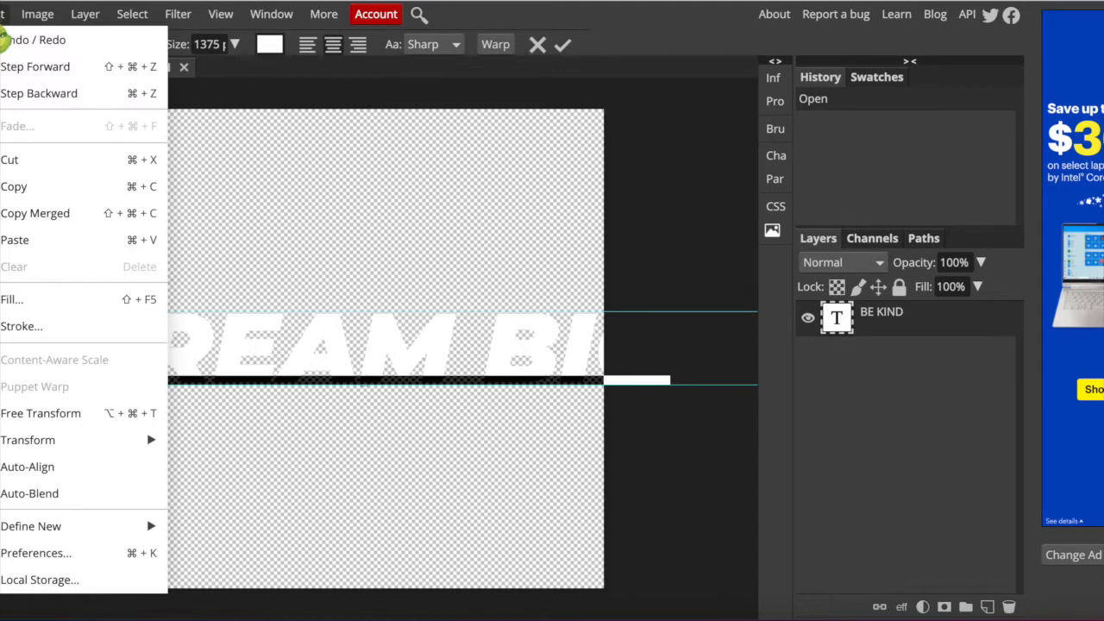
{"action": "mouse_move", "coordinate": [96, 440]}
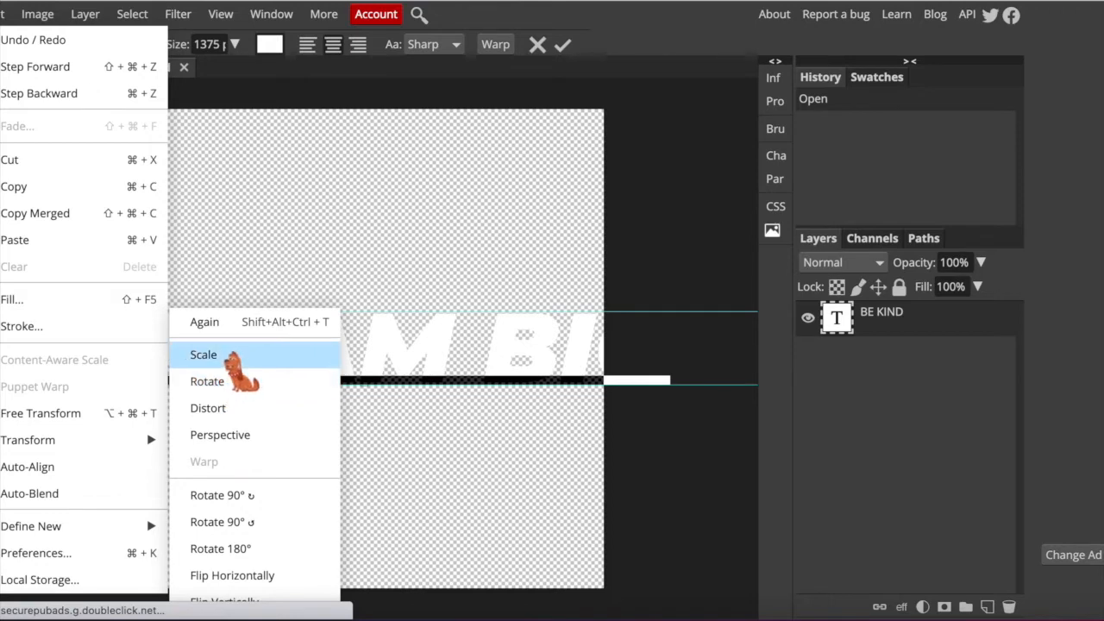
{"action": "left_click", "coordinate": [229, 355]}
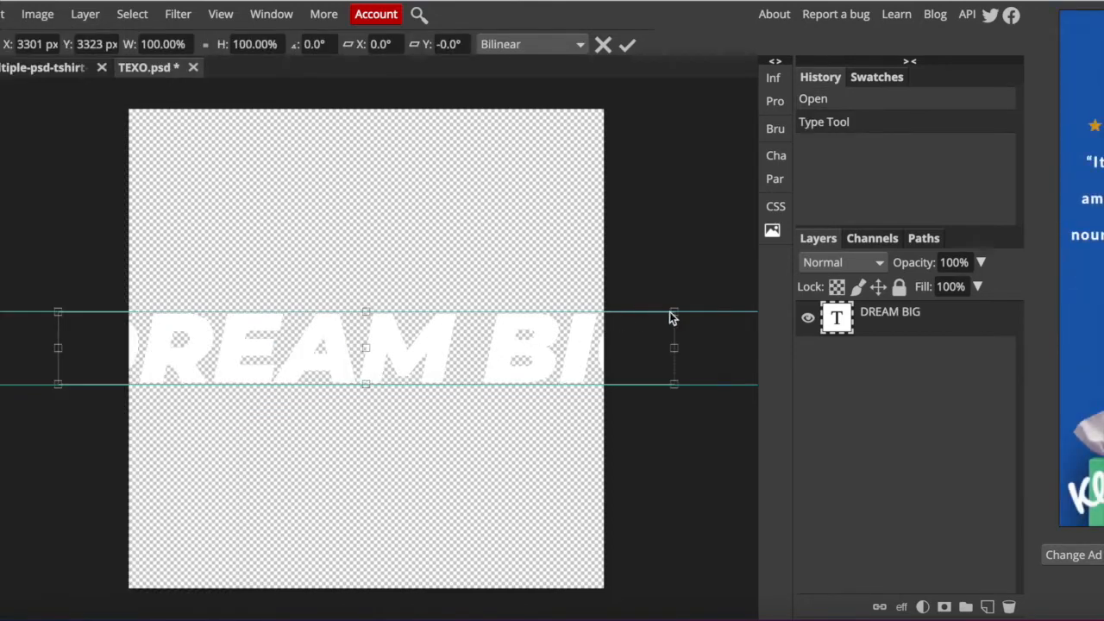
{"action": "left_click_drag", "start_coordinate": [674, 314], "coordinate": [240, 282]}
{"action": "left_click_drag", "start_coordinate": [59, 317], "coordinate": [129, 317]}
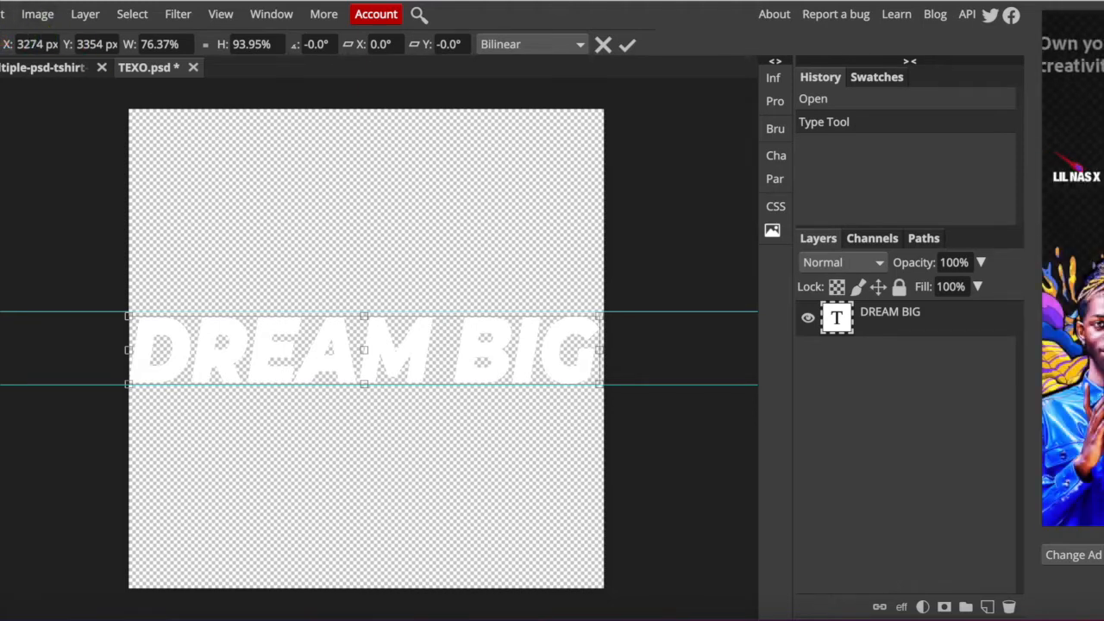
Step: Save the edited DREAM BIG smart object and return to the T-shirt template document
{"action": "left_click", "coordinate": [0, 14]}
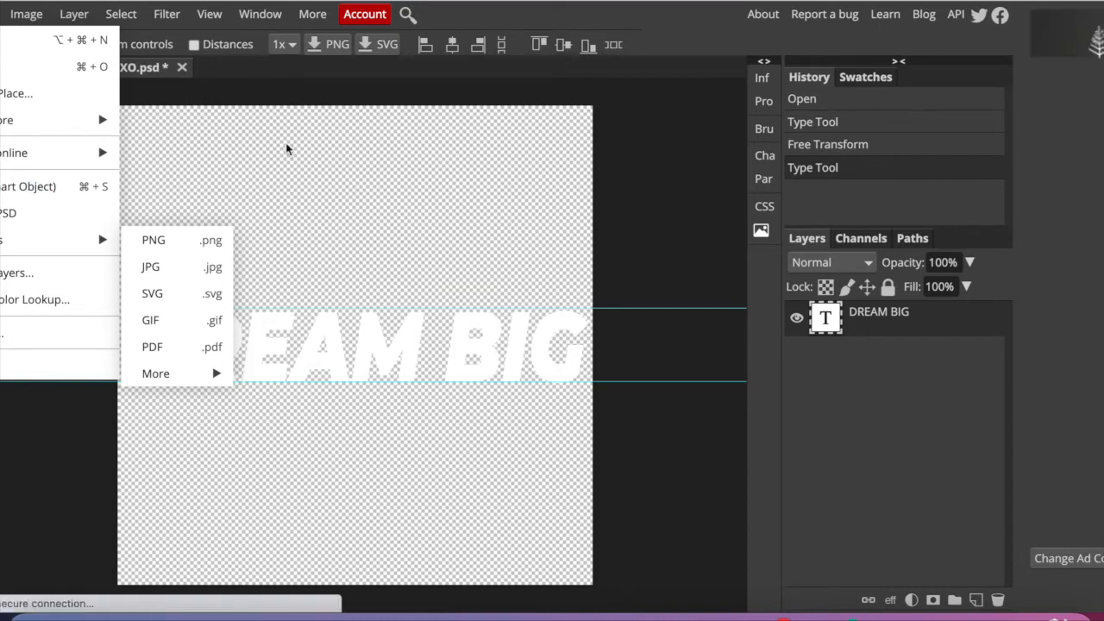
{"action": "left_click", "coordinate": [299, 95]}
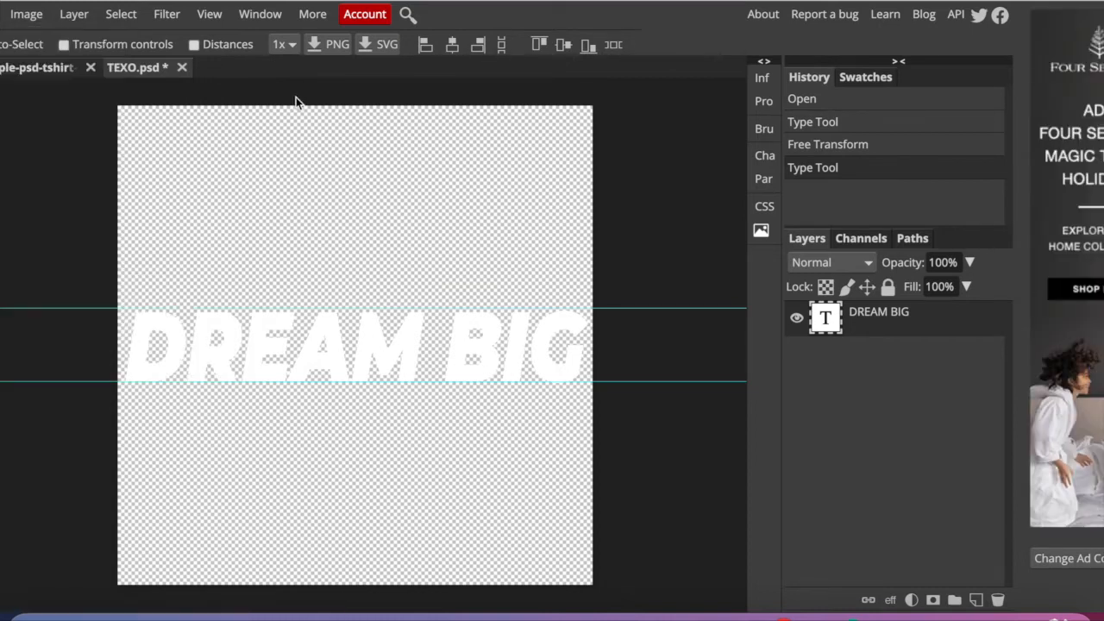
{"action": "left_click", "coordinate": [62, 69]}
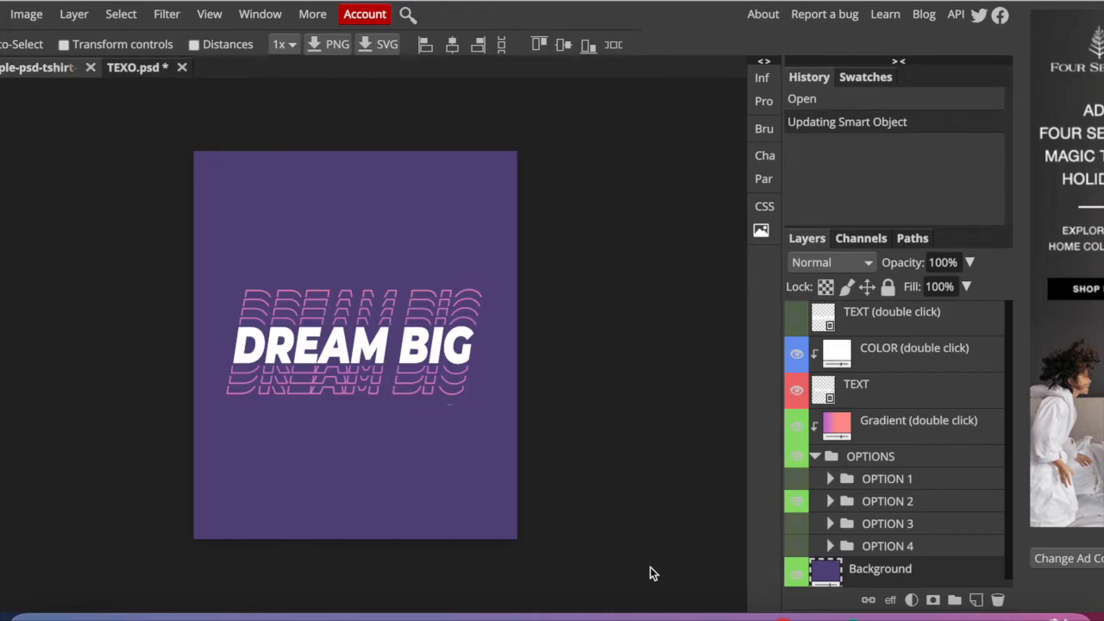
Step: Hide the purple Background layer of the DREAM BIG template so the design sits on transparency
{"action": "left_click", "coordinate": [797, 576]}
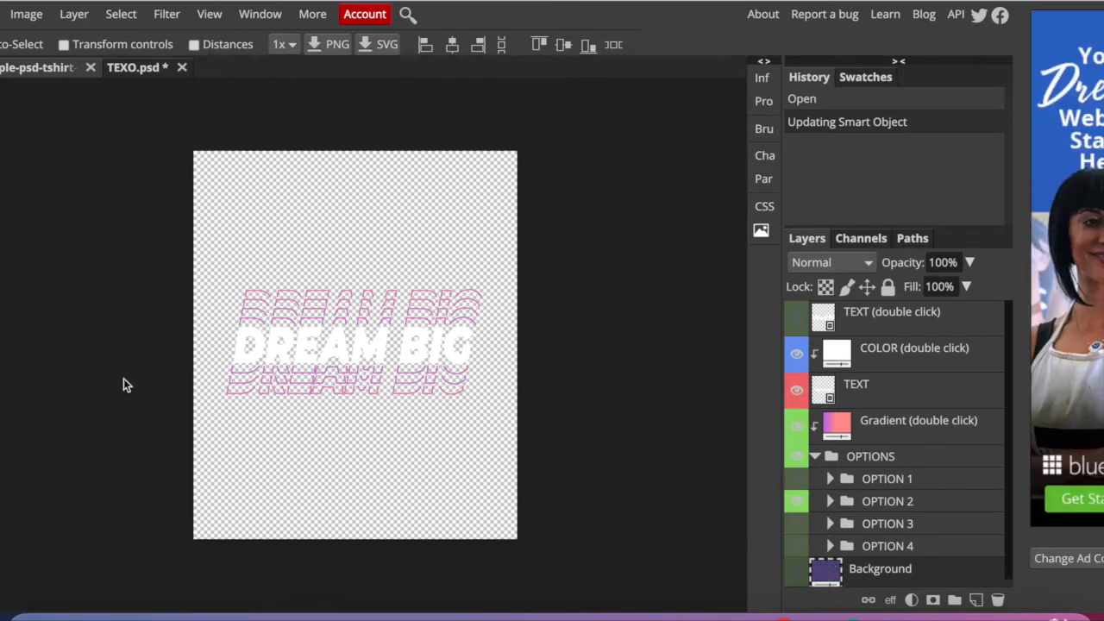
{"action": "left_click", "coordinate": [1, 14]}
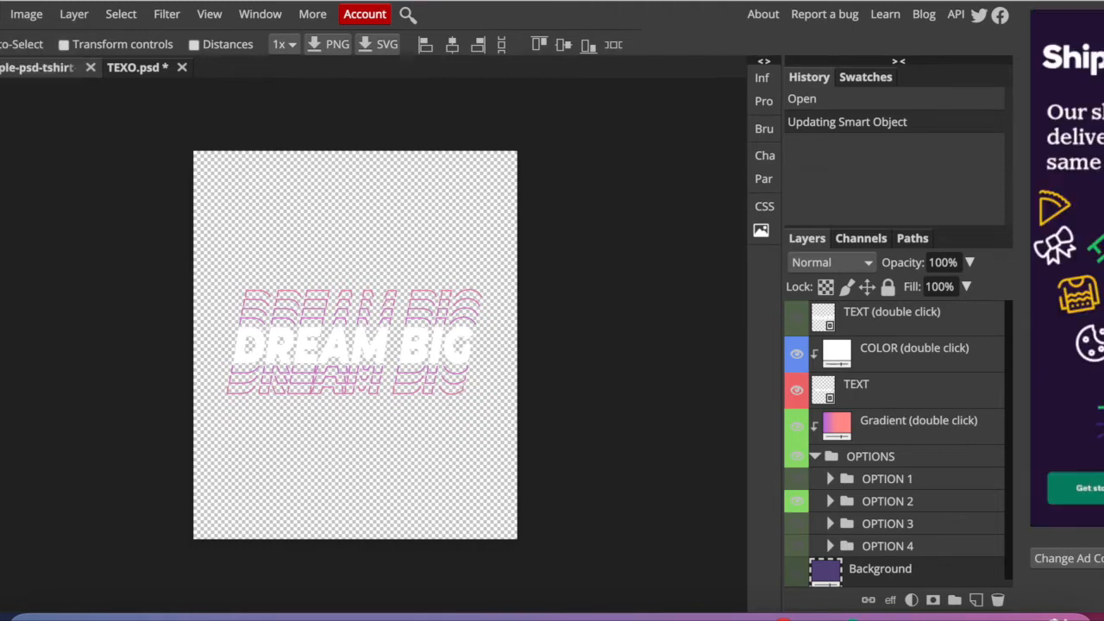
{"action": "left_click", "coordinate": [0, 14]}
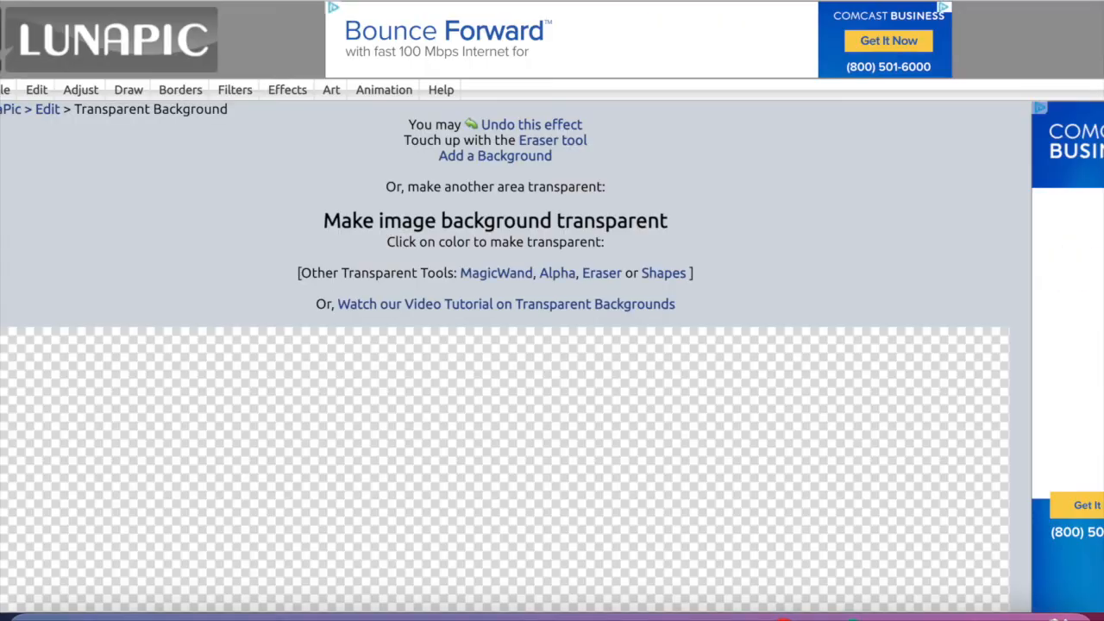
{"action": "scroll", "coordinate": [807, 205], "scroll_direction": "down", "scroll_amount": 4}
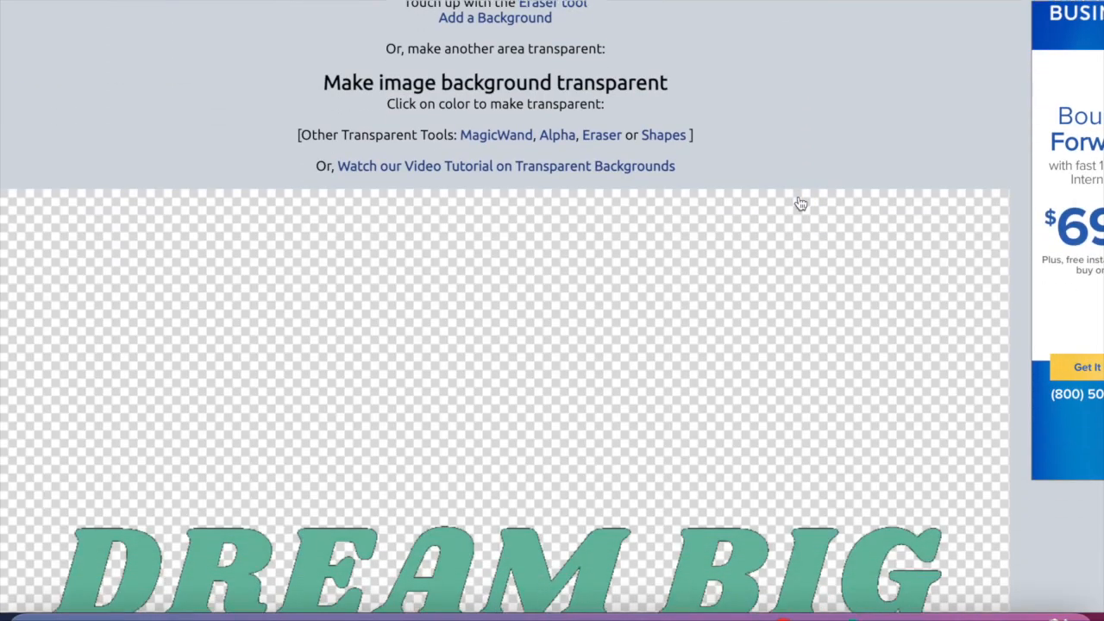
{"action": "scroll", "coordinate": [800, 203], "scroll_direction": "down", "scroll_amount": 2}
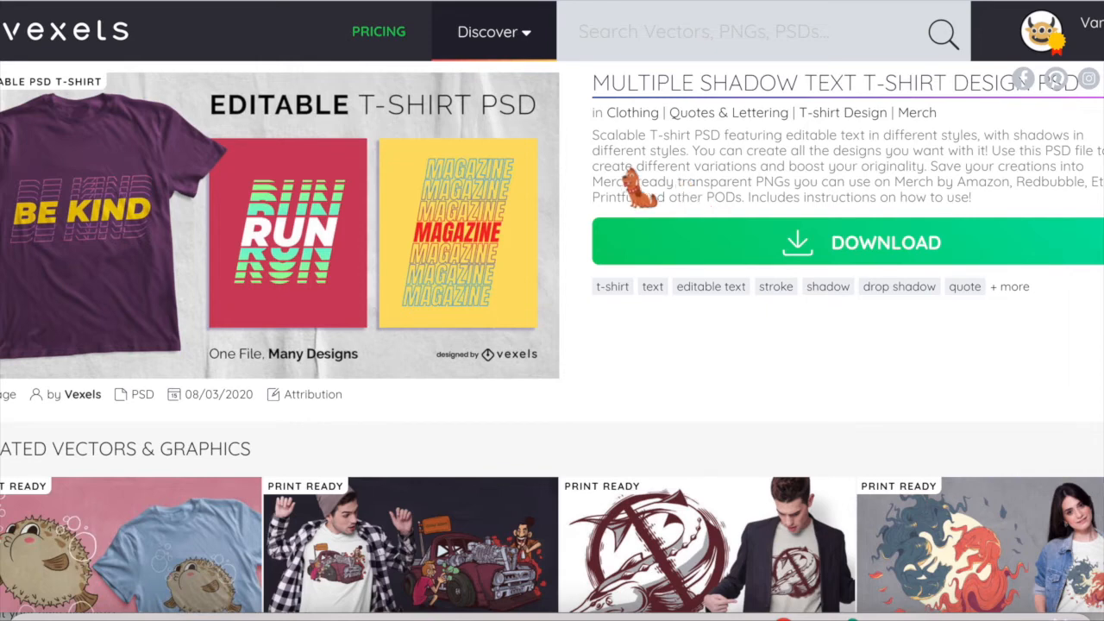
Step: Search Vexels for "animal" and browse the resulting graphics
{"action": "mouse_move", "coordinate": [526, 39]}
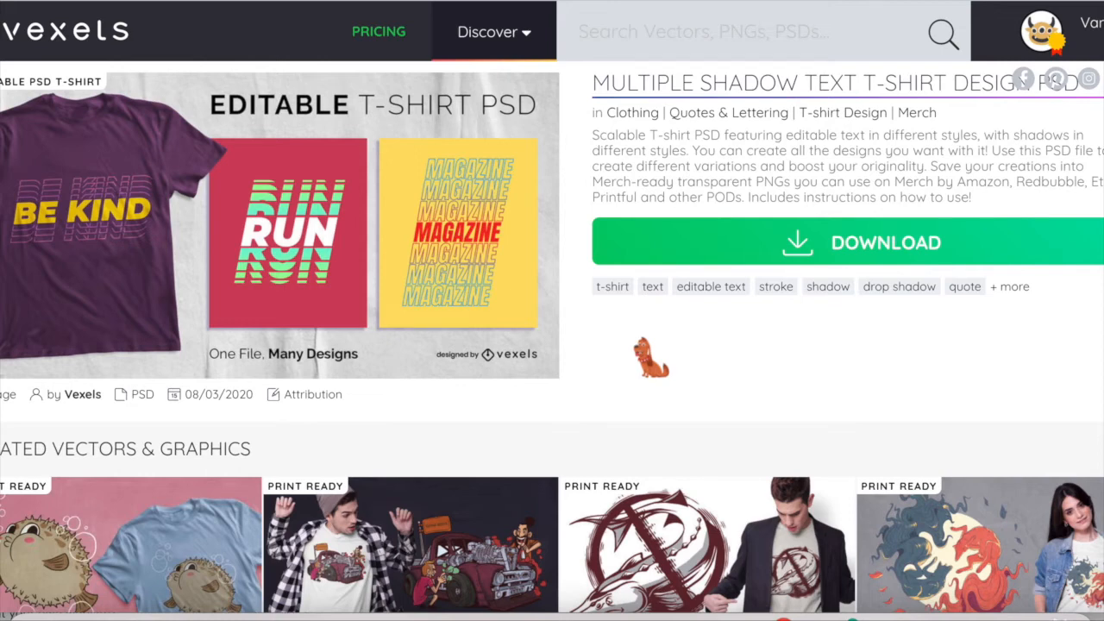
{"action": "left_click", "coordinate": [695, 33]}
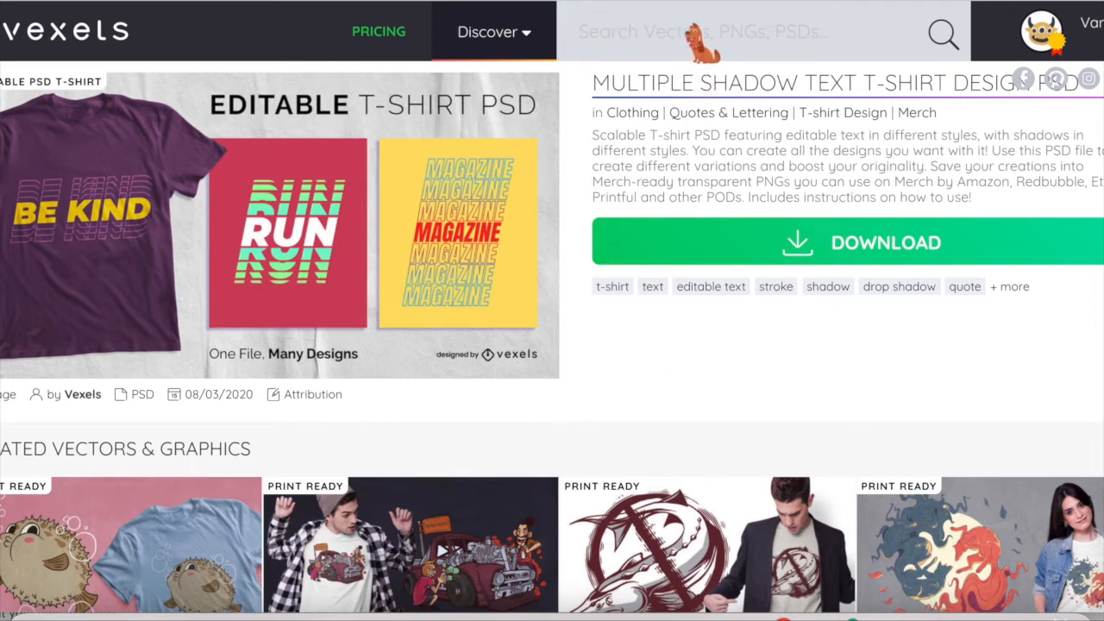
{"action": "type", "text": "a"}
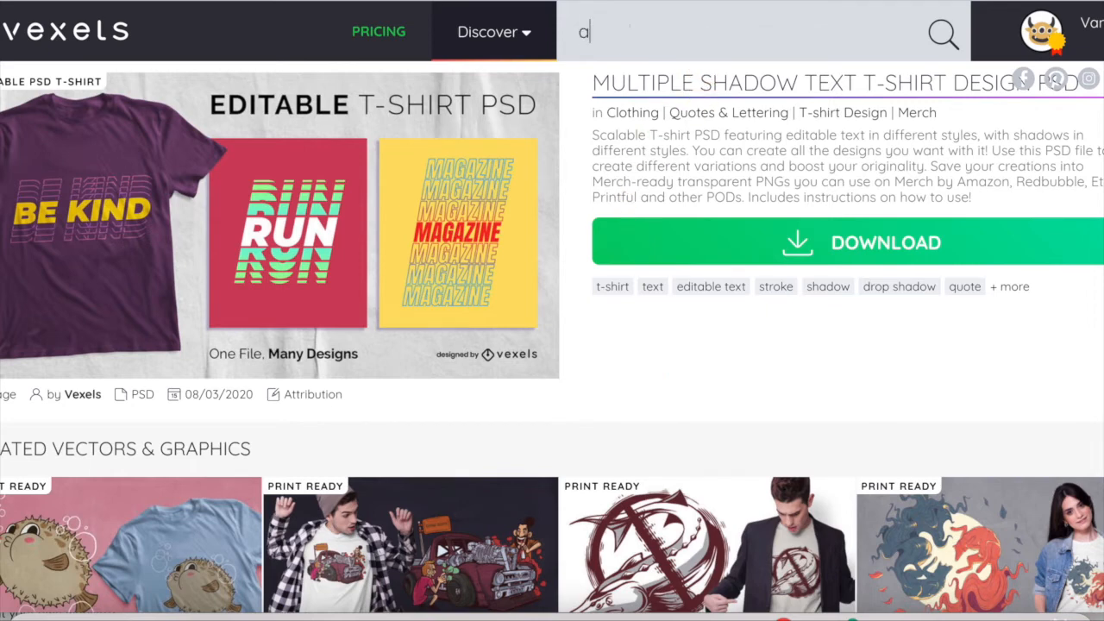
{"action": "type", "text": "nimal"}
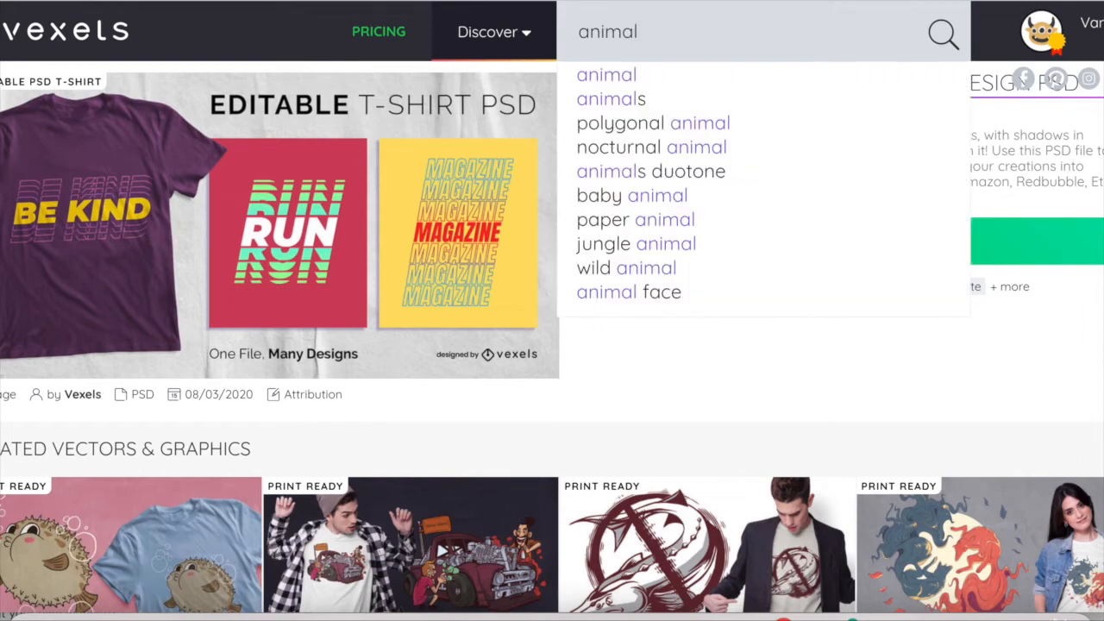
{"action": "key", "text": "Return"}
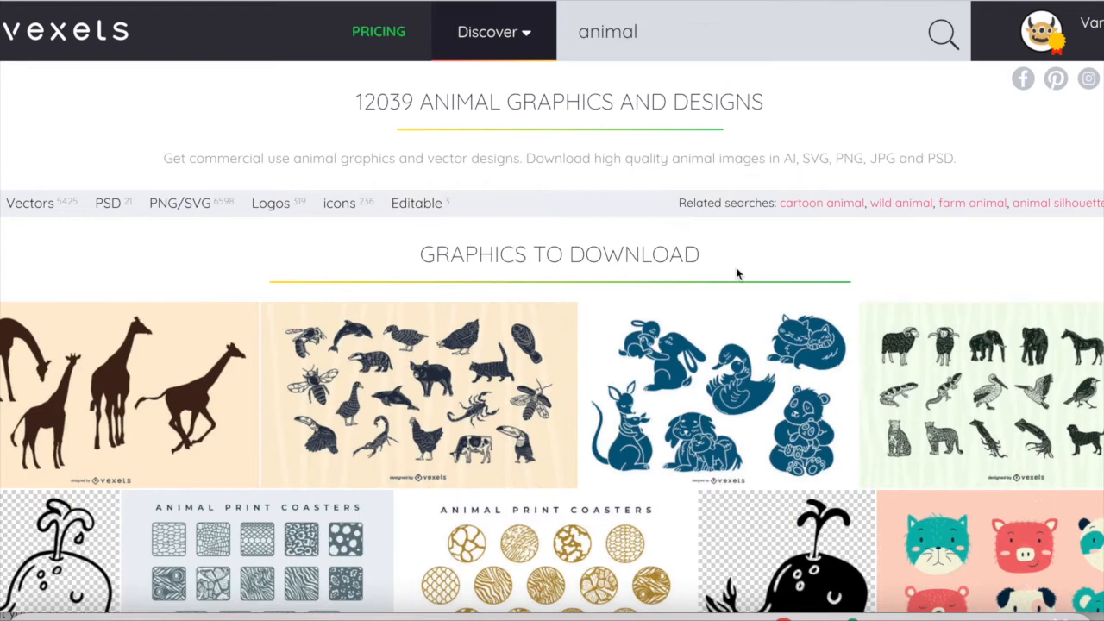
{"action": "scroll", "coordinate": [746, 276], "scroll_direction": "down", "scroll_amount": 4}
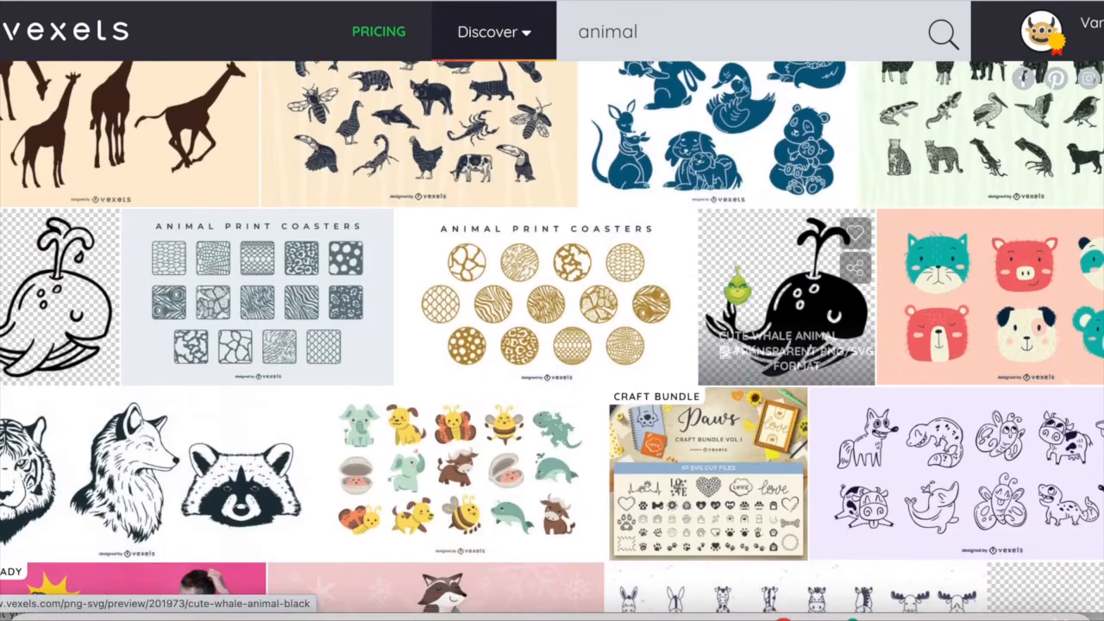
{"action": "scroll", "coordinate": [733, 263], "scroll_direction": "down", "scroll_amount": 1}
{"action": "scroll", "coordinate": [733, 263], "scroll_direction": "up", "scroll_amount": 2}
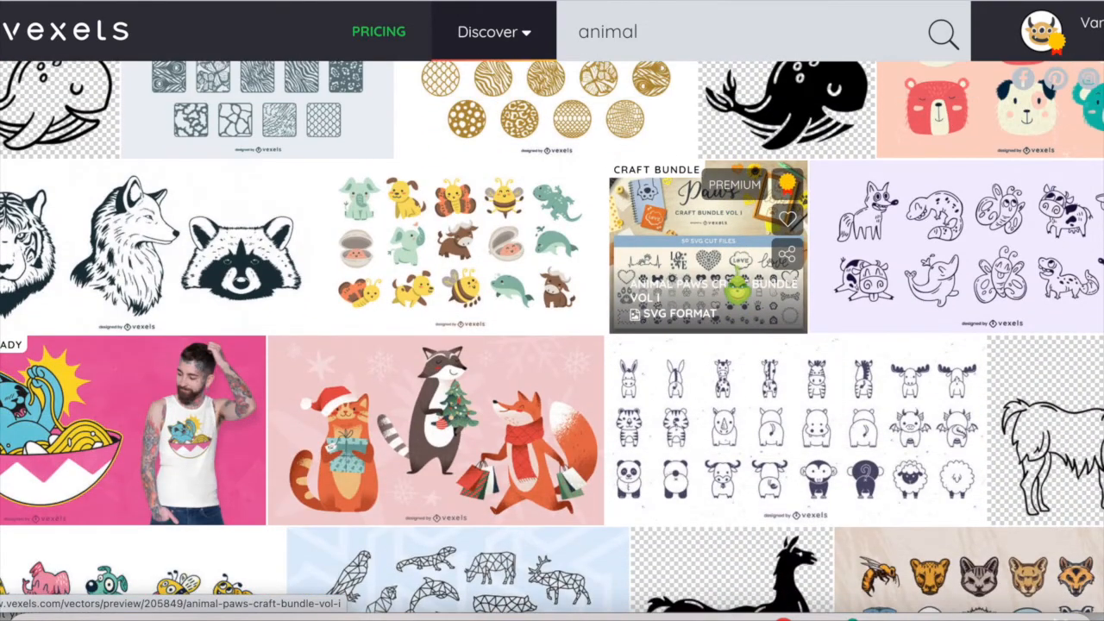
{"action": "scroll", "coordinate": [738, 289], "scroll_direction": "up", "scroll_amount": 3}
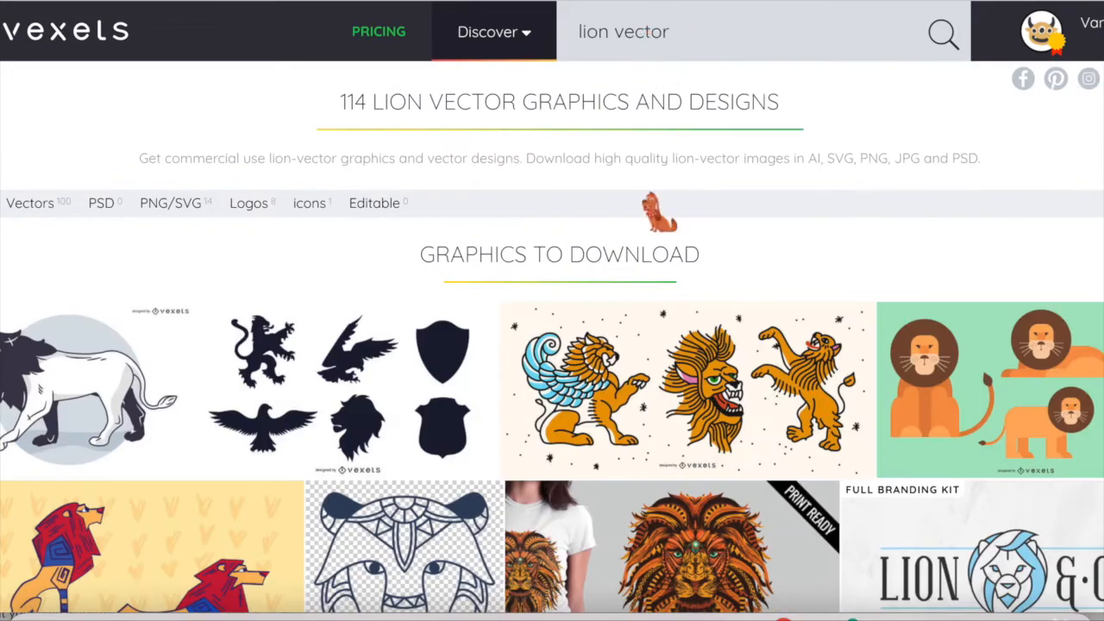
Step: Open the black lion silhouette from the "lion vector" results and download it as a 512px PNG
{"action": "scroll", "coordinate": [664, 255], "scroll_direction": "down", "scroll_amount": 10}
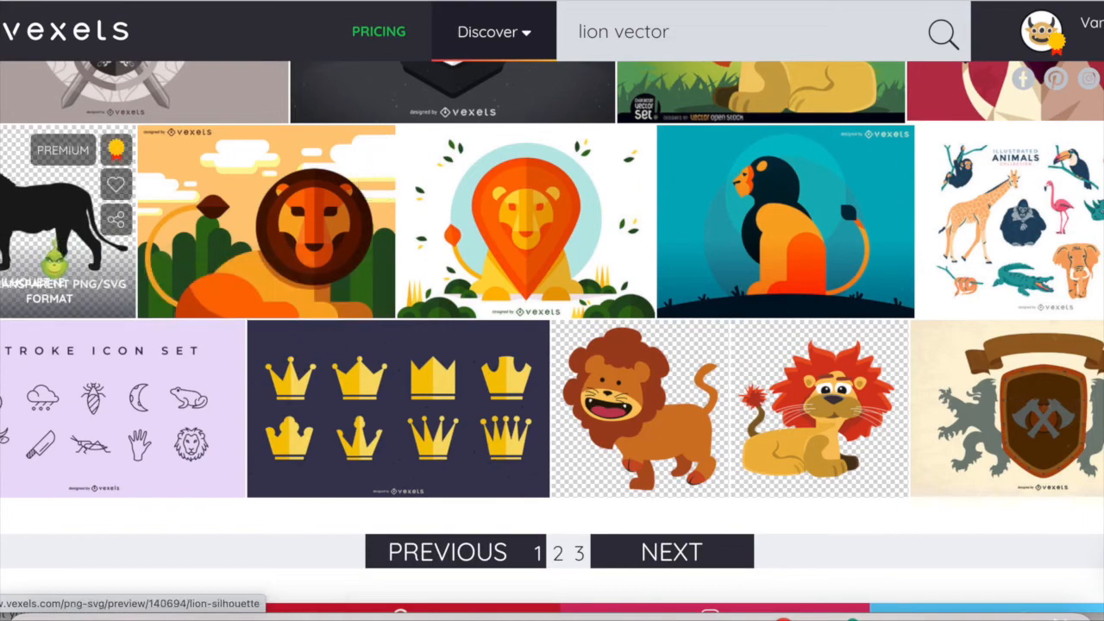
{"action": "left_click", "coordinate": [53, 258]}
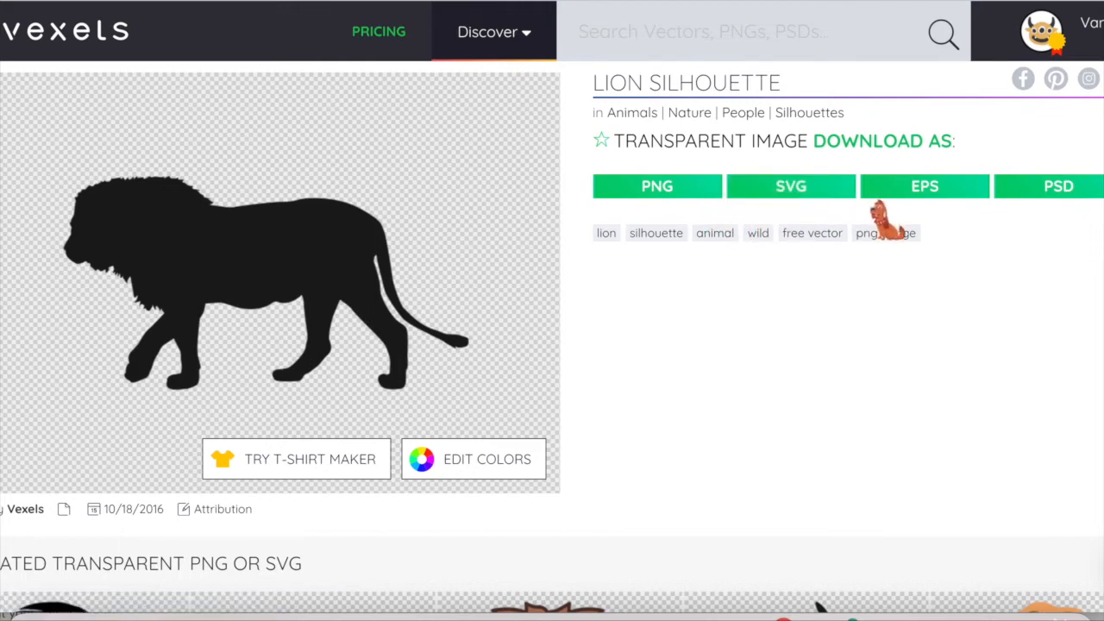
{"action": "left_click", "coordinate": [694, 188]}
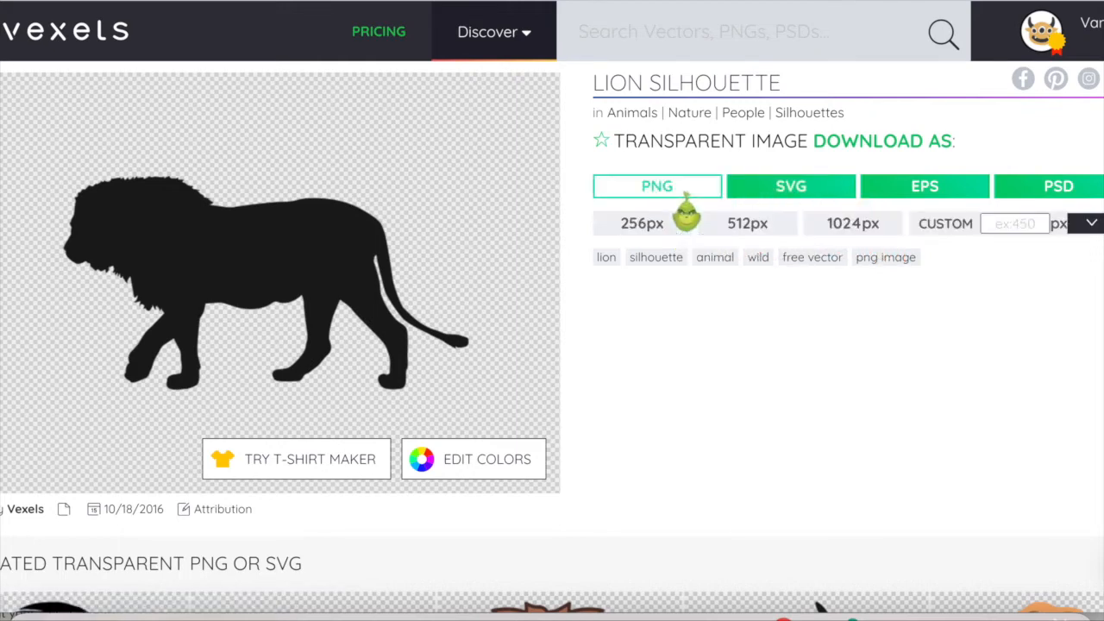
{"action": "left_click", "coordinate": [747, 225]}
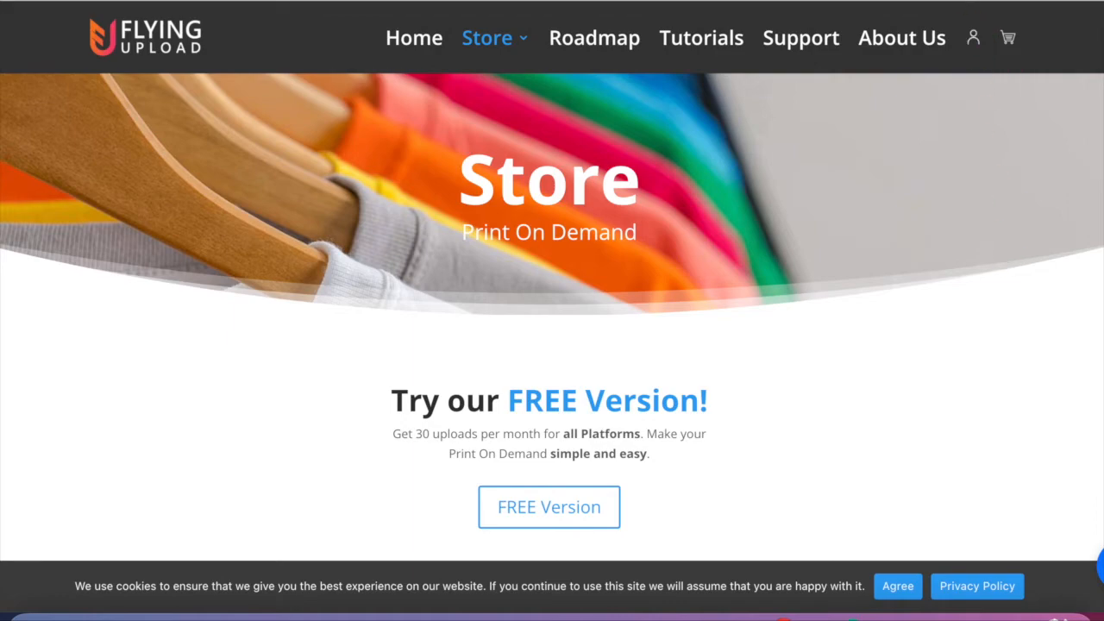
Step: Switch to the Flying Upload app, load the DREAM BIG design and title it "Dream big Best gift"
{"action": "key", "text": "super+space"}
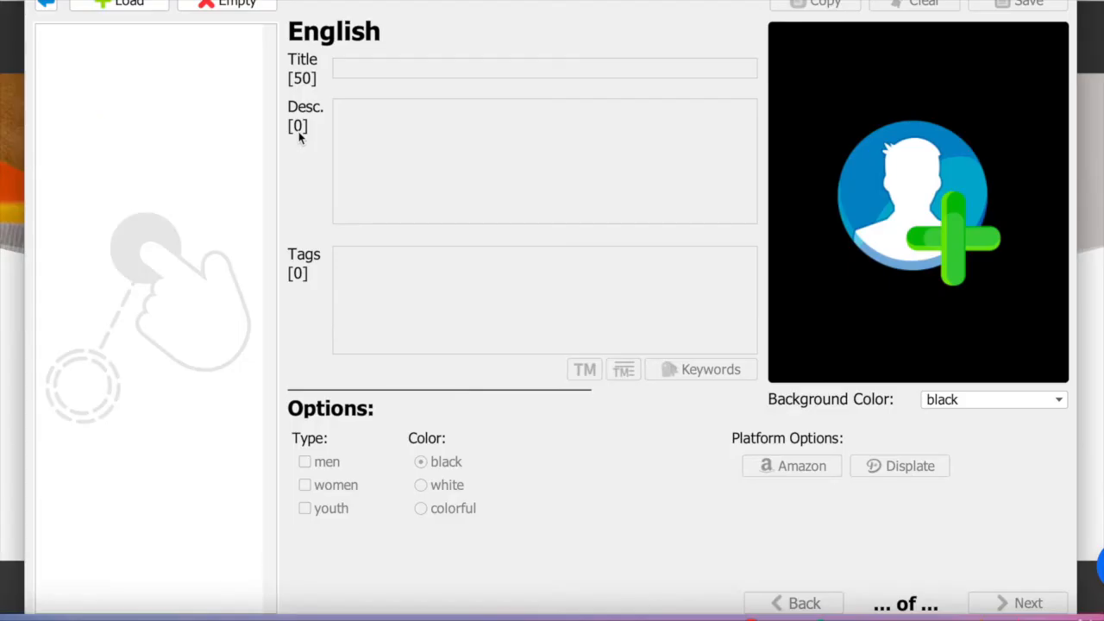
{"action": "left_click", "coordinate": [123, 5]}
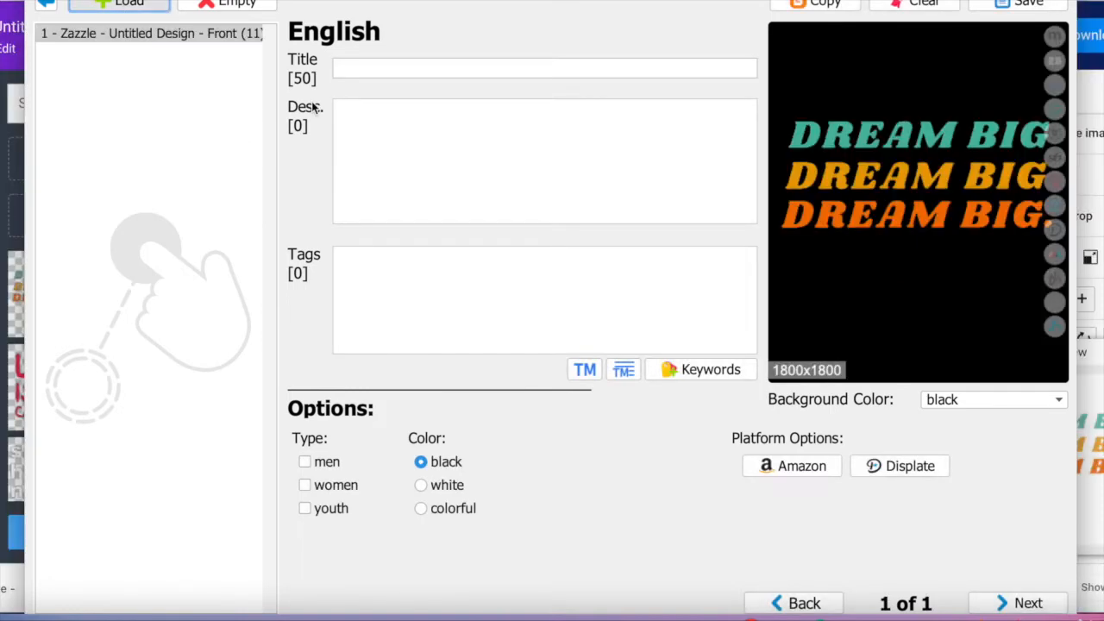
{"action": "left_click", "coordinate": [433, 67]}
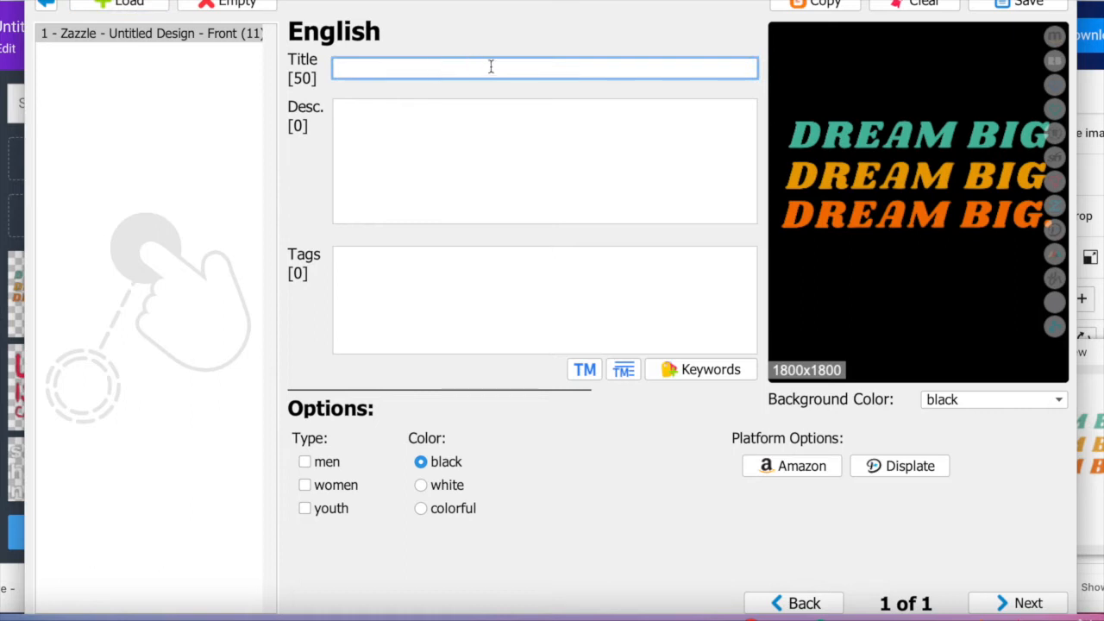
{"action": "type", "text": "Dream bi"}
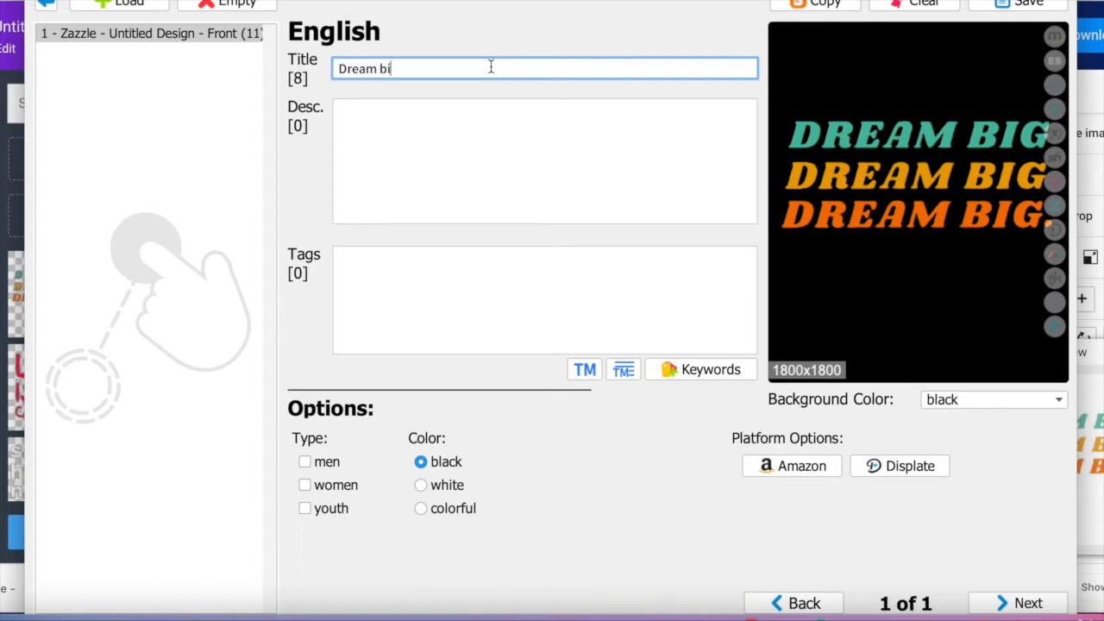
{"action": "type", "text": "g Best gift"}
Step: Fill in the description with the text from "Apparel gifts for men, women, ladies, adults" through "Graduations, Holidays, Christmas."
{"action": "left_click", "coordinate": [457, 145]}
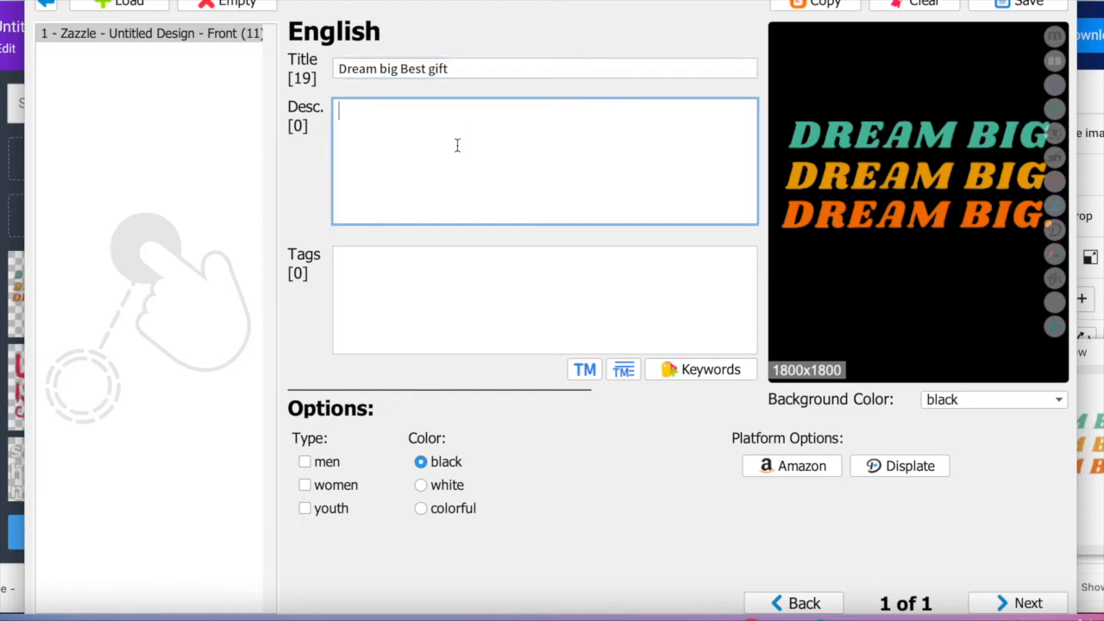
{"action": "left_click_drag", "start_coordinate": [466, 68], "coordinate": [302, 78]}
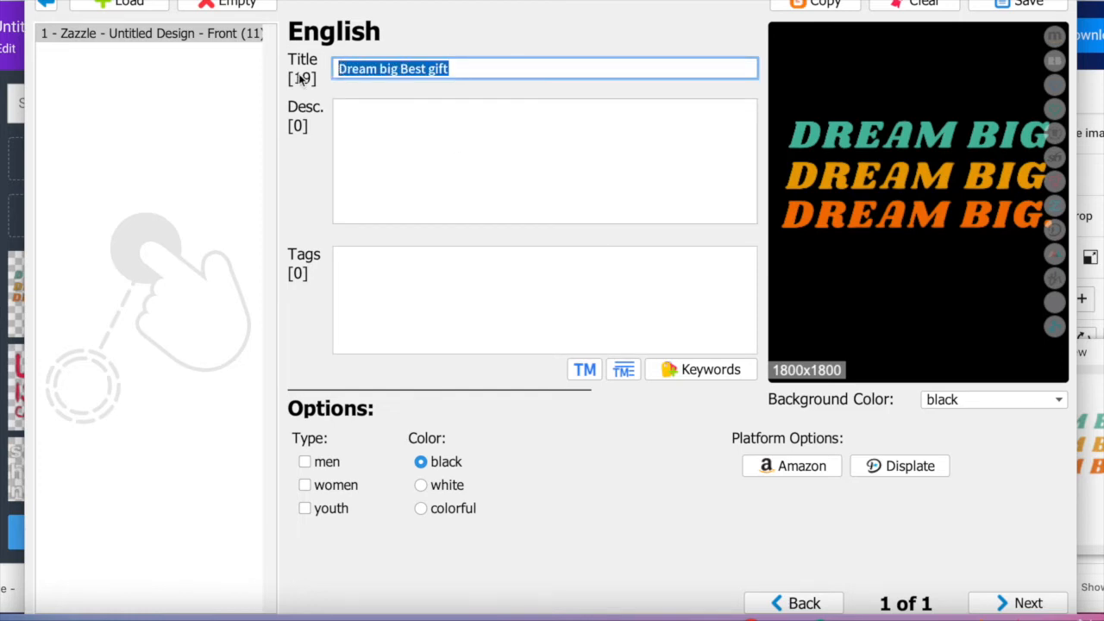
{"action": "left_click", "coordinate": [350, 119]}
{"action": "type", "text": "Apparel gifts for men, women, ladies, adults, boys, girls, couples, mom, dad, aunt, uncle, him & her. Perfect for Birthdays, Anniversaries, School, Graduations, Holidays, Christmas."}
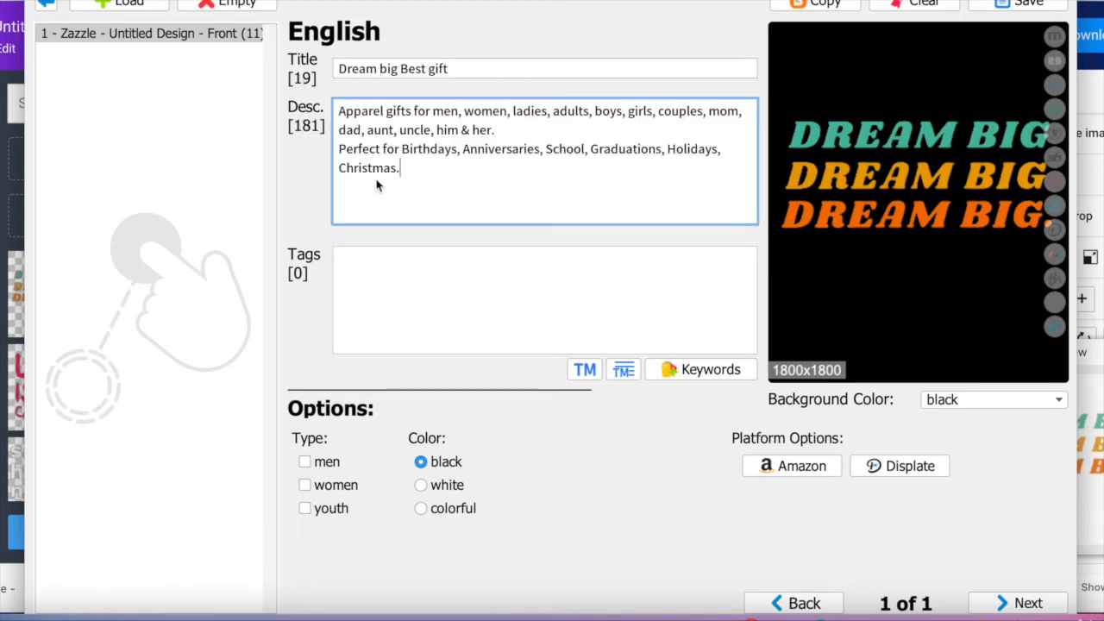
Step: Enter "motivation, inspiration" as the tags of the DREAM BIG listing
{"action": "left_click", "coordinate": [390, 285]}
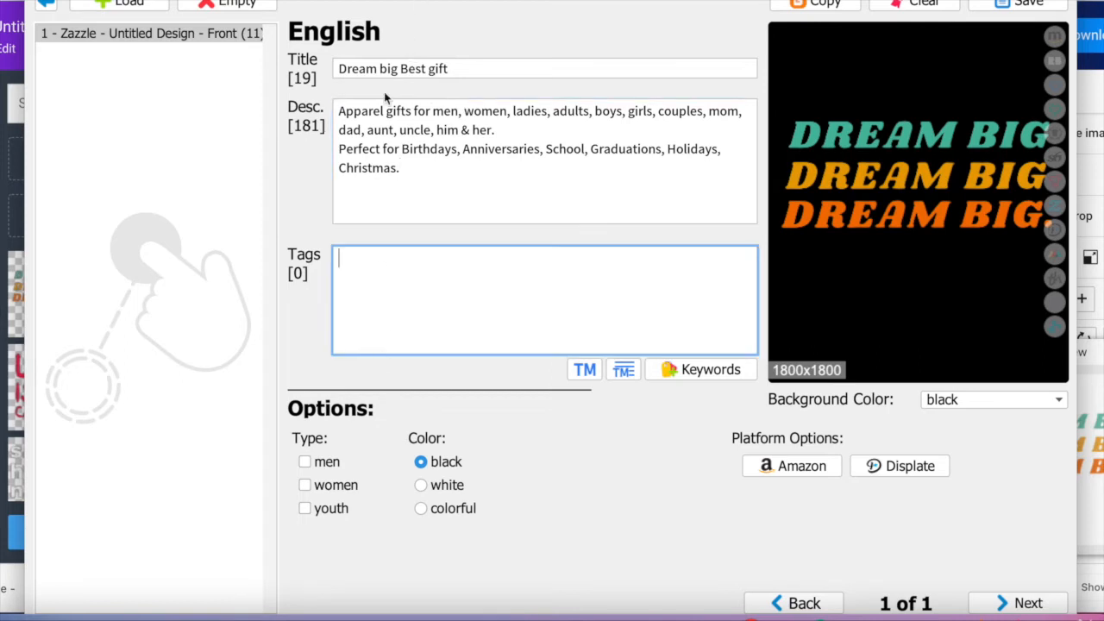
{"action": "left_click_drag", "start_coordinate": [398, 69], "coordinate": [329, 71]}
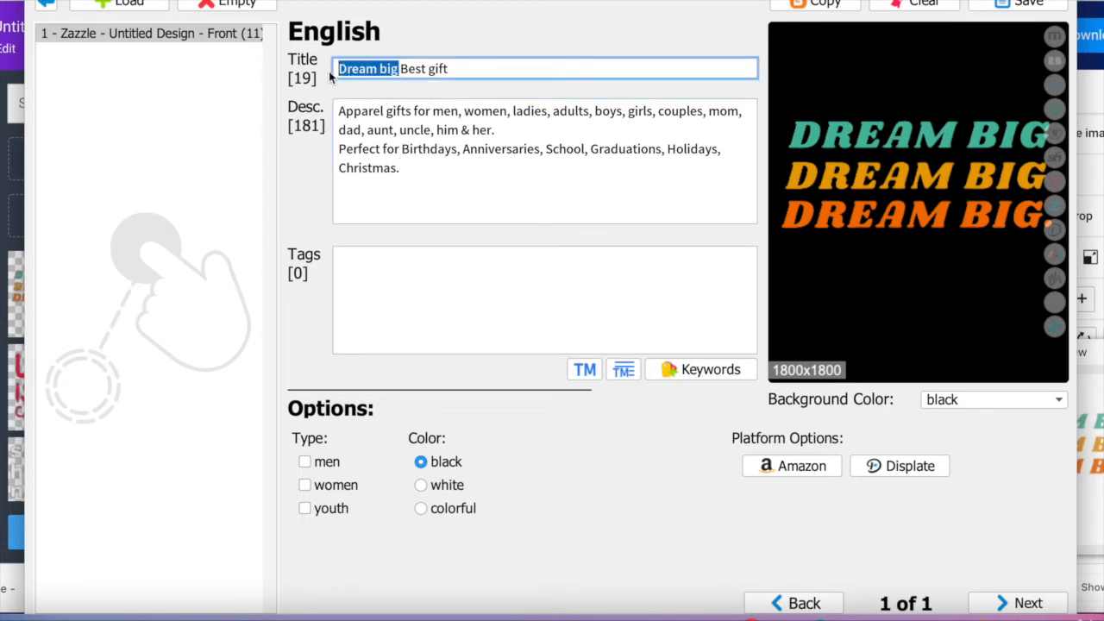
{"action": "left_click", "coordinate": [354, 248]}
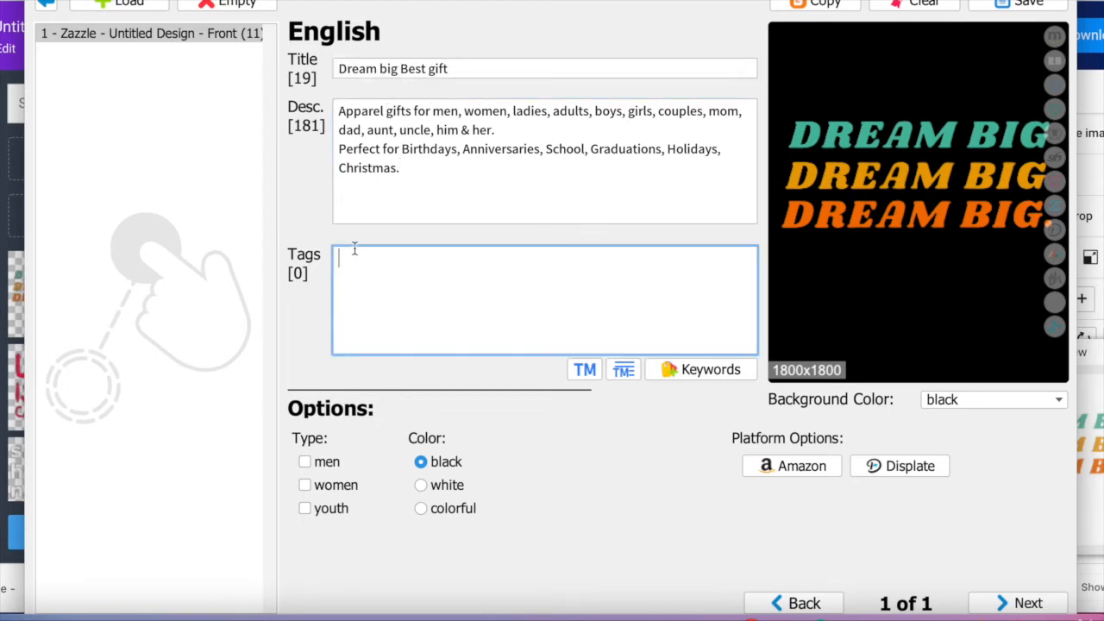
{"action": "type", "text": "motivation, inspiration"}
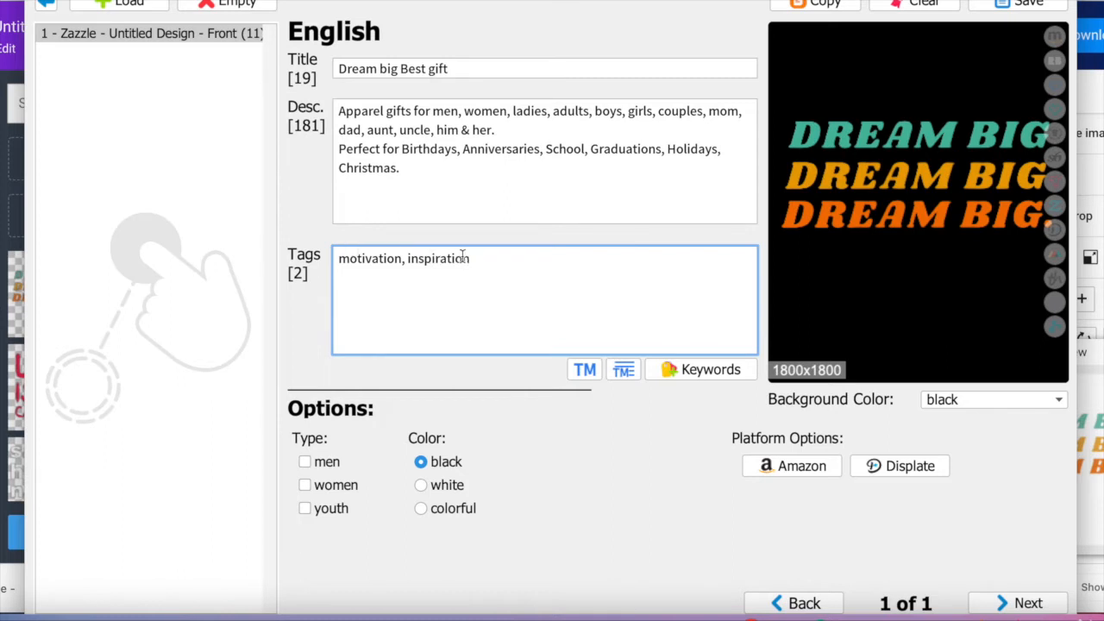
Step: Look up keywords for "inspiration" and save motivational, success quotes, gift ideas, motivational sayings, self love and hard work as additional tags
{"action": "left_click_drag", "start_coordinate": [470, 258], "coordinate": [411, 258]}
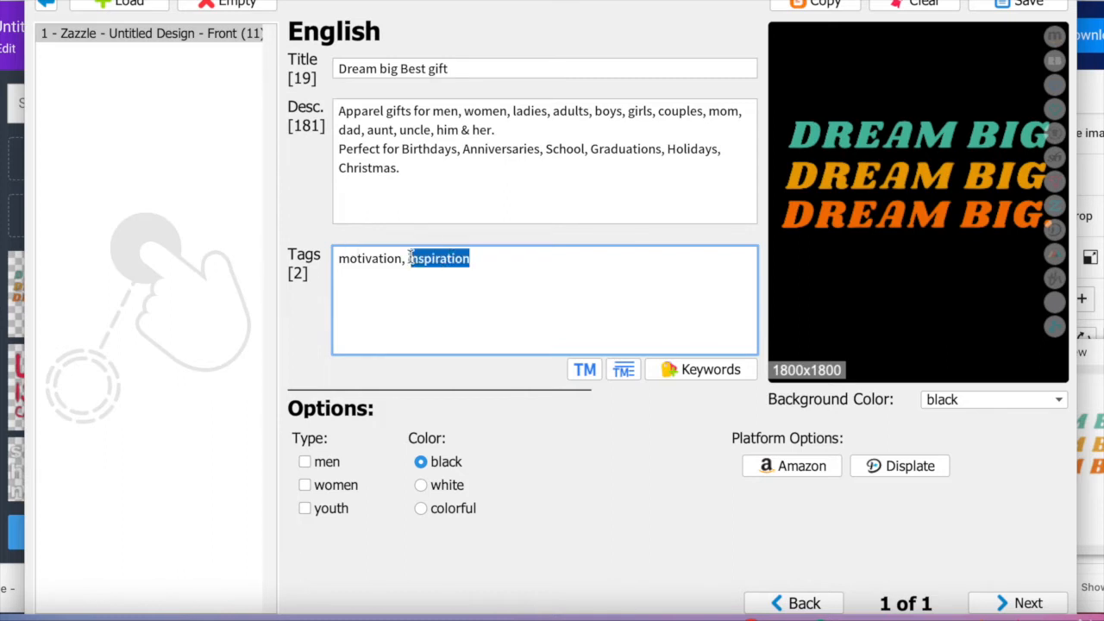
{"action": "left_click", "coordinate": [678, 370]}
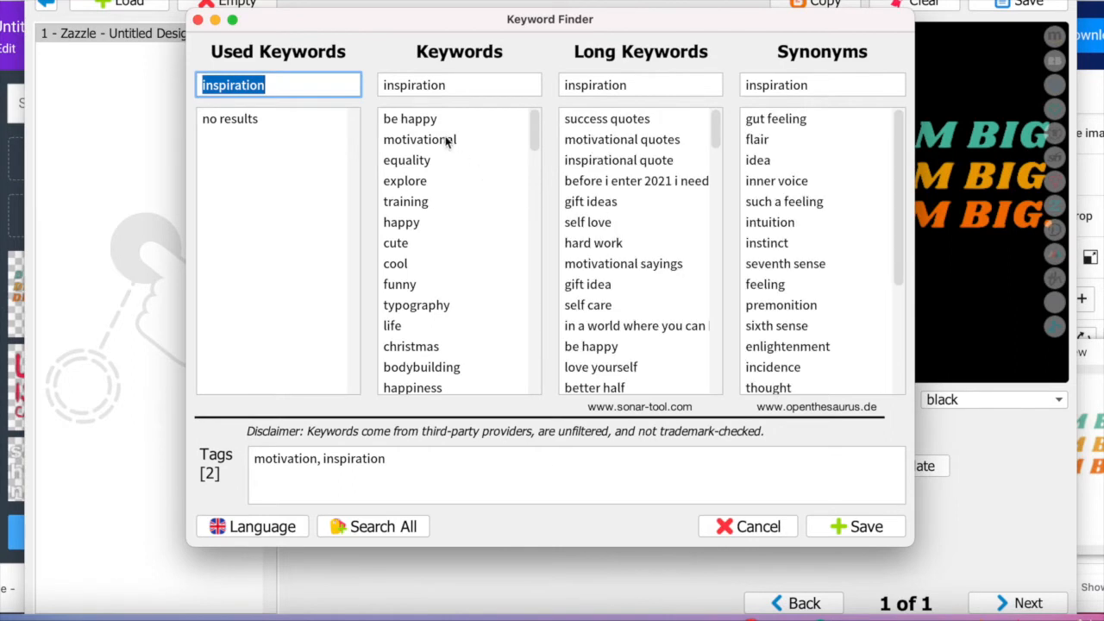
{"action": "left_click", "coordinate": [445, 141]}
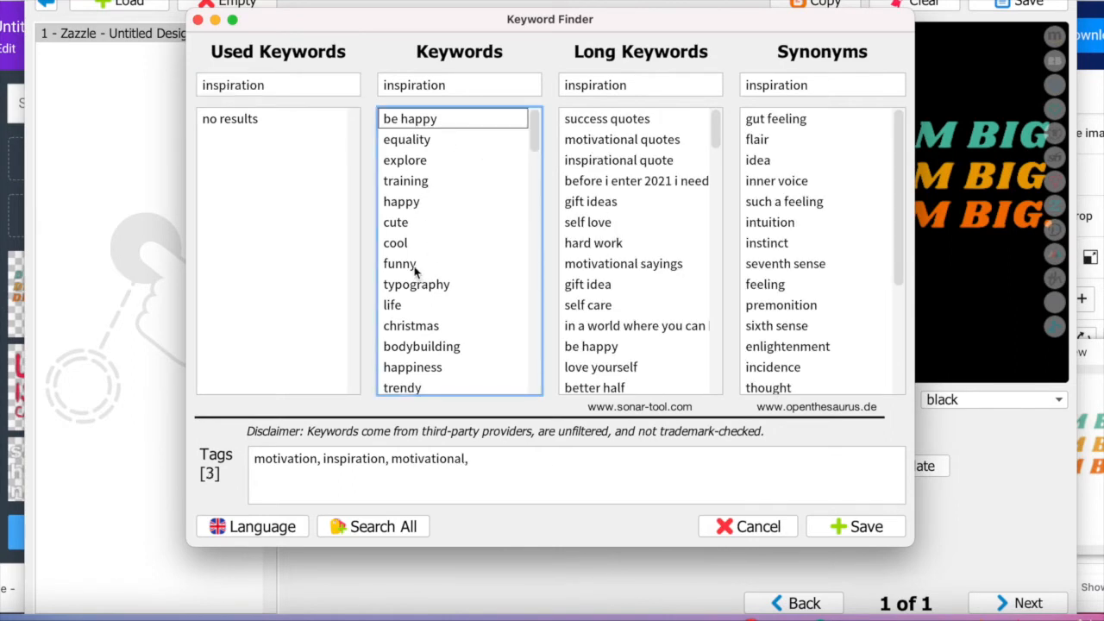
{"action": "left_click", "coordinate": [608, 122]}
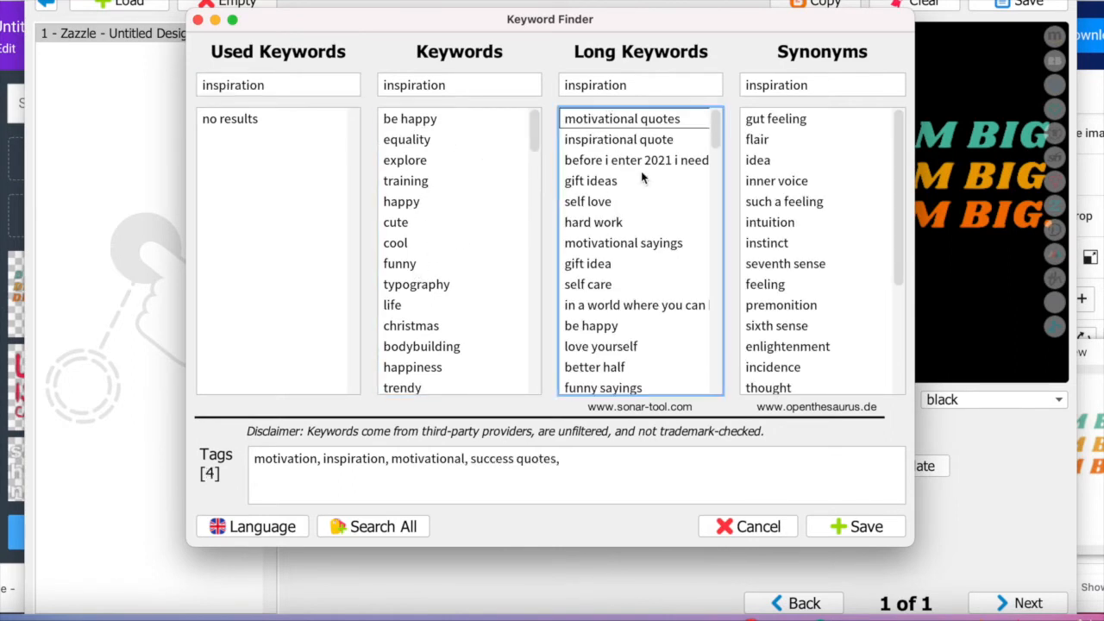
{"action": "left_click", "coordinate": [614, 183]}
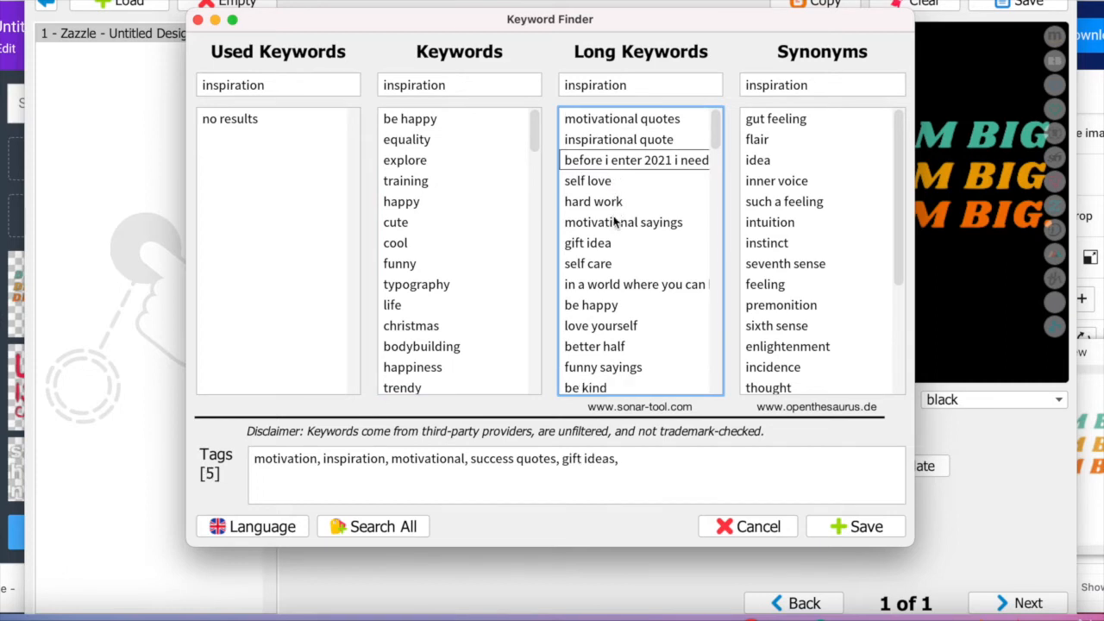
{"action": "left_click", "coordinate": [617, 223]}
{"action": "left_click", "coordinate": [600, 183]}
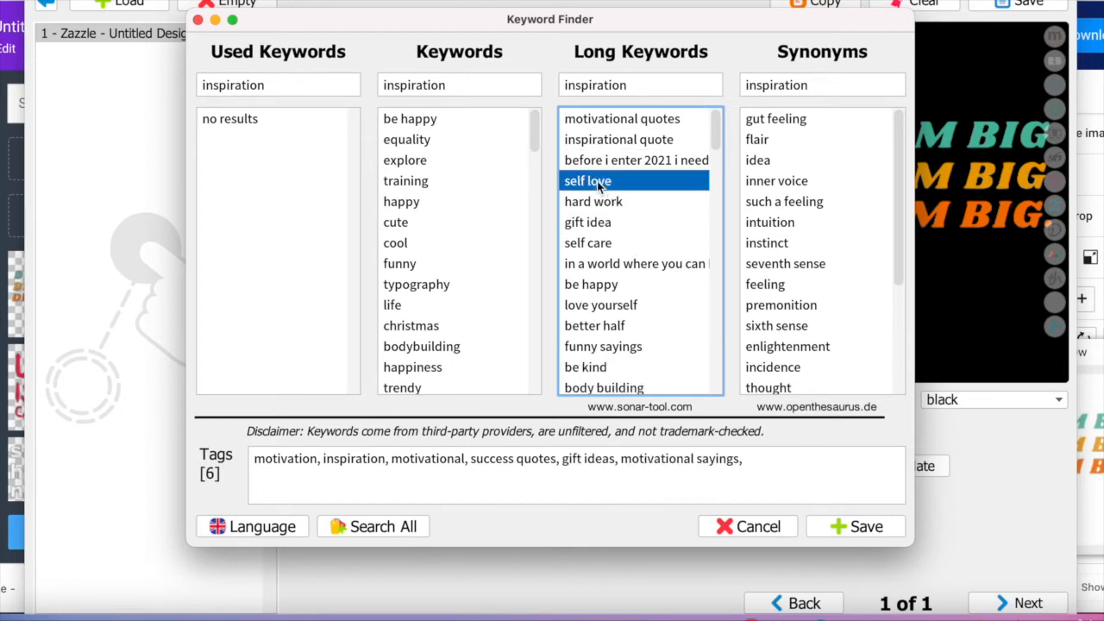
{"action": "left_click", "coordinate": [600, 183]}
{"action": "left_click", "coordinate": [600, 183]}
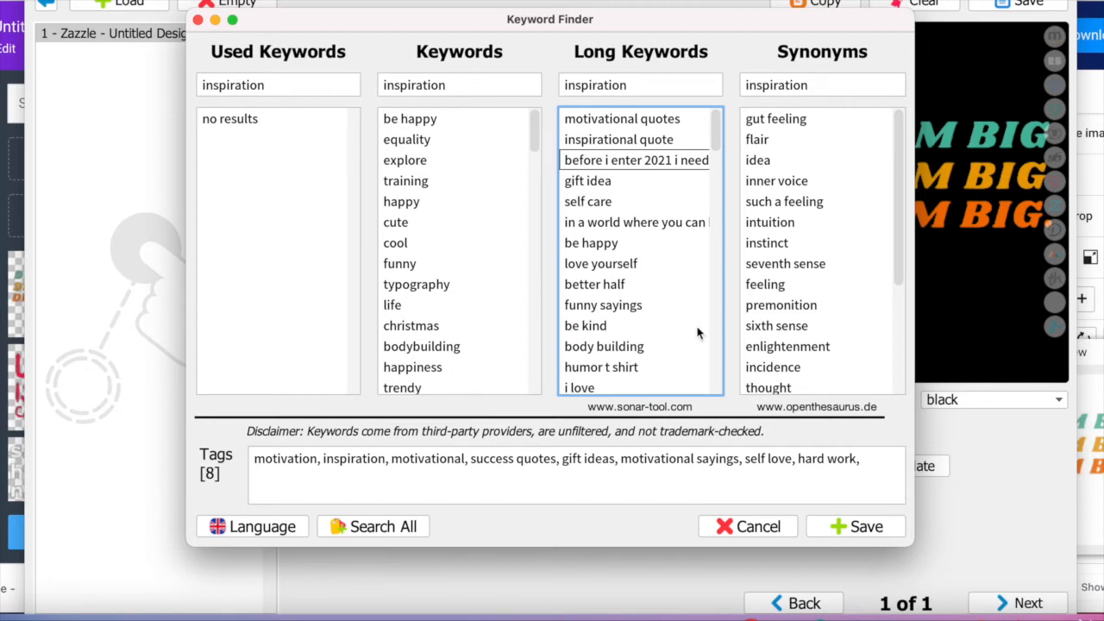
{"action": "left_click", "coordinate": [832, 523]}
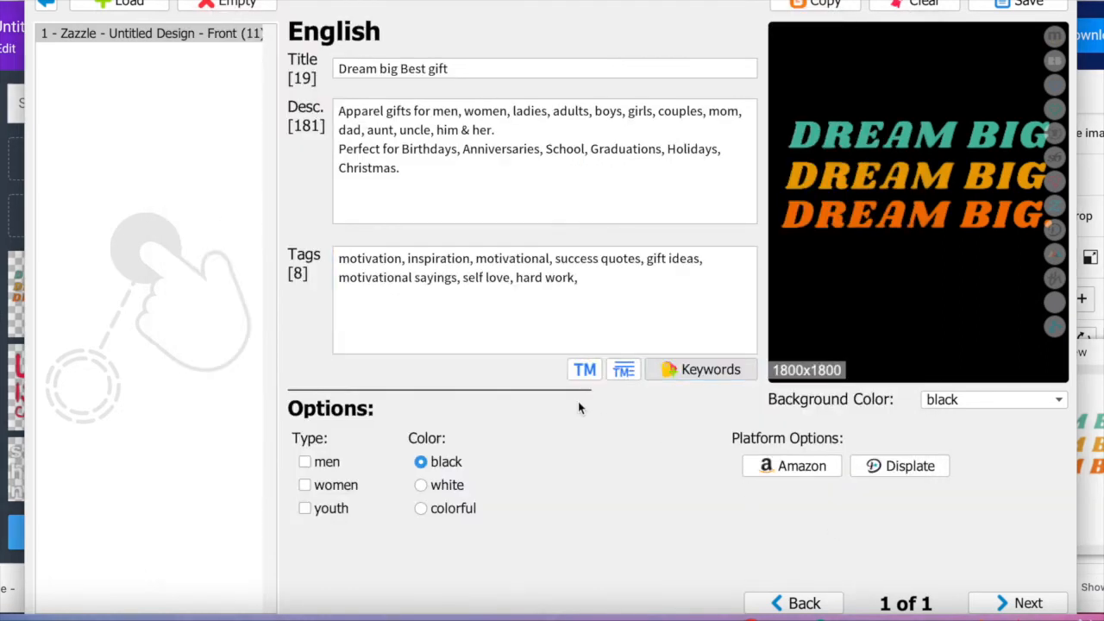
Step: Enable the men, women and youth product types and preview the design on white before setting the color to black
{"action": "left_click", "coordinate": [307, 509]}
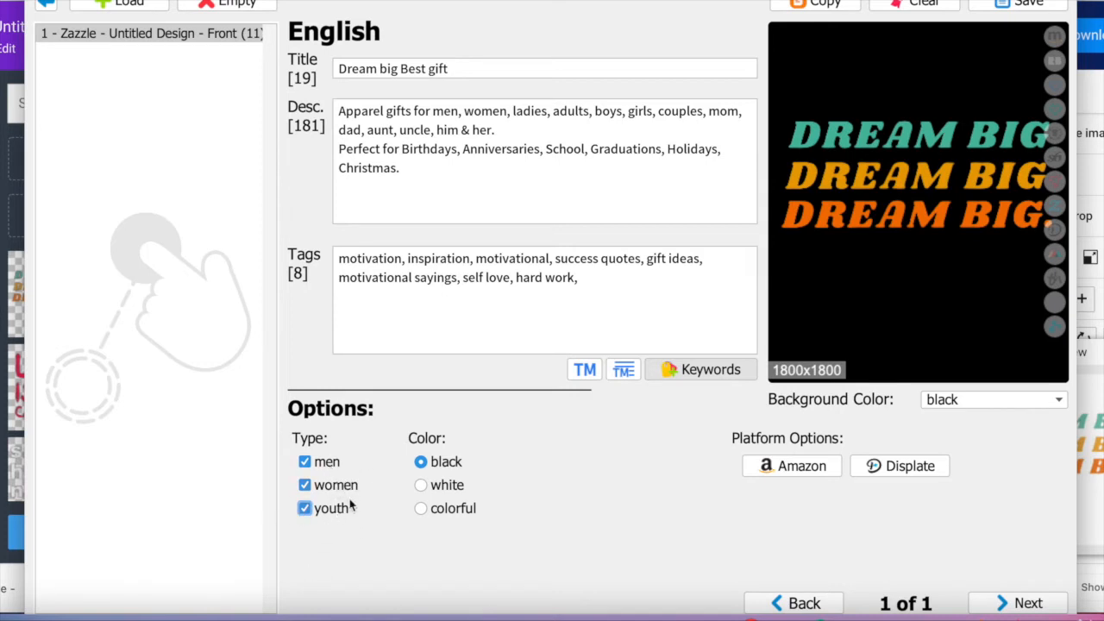
{"action": "left_click", "coordinate": [420, 487]}
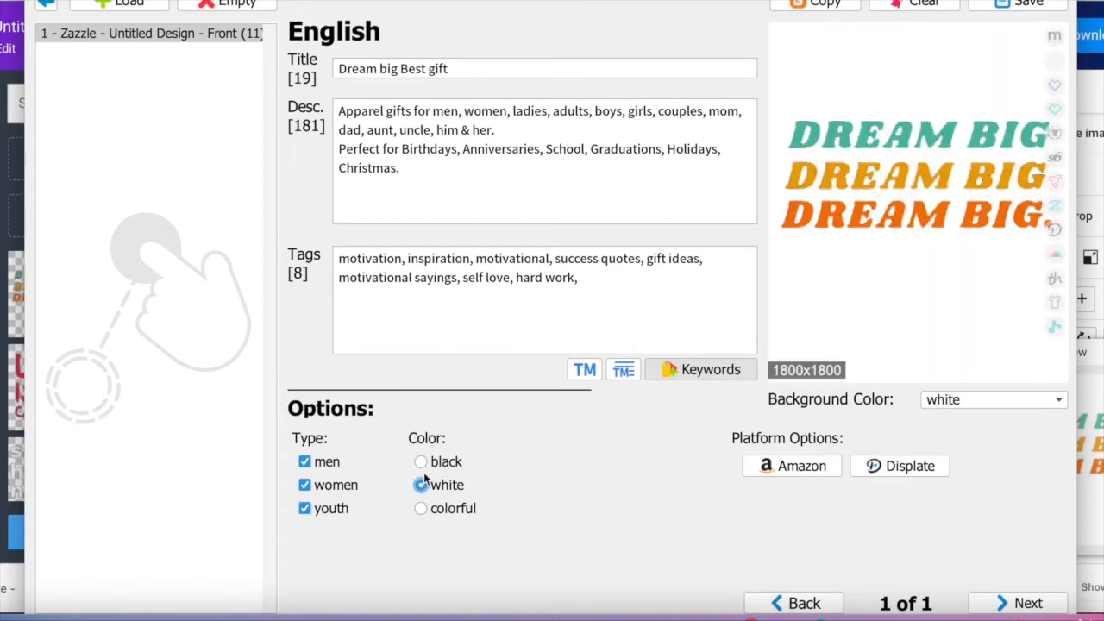
{"action": "left_click", "coordinate": [422, 469]}
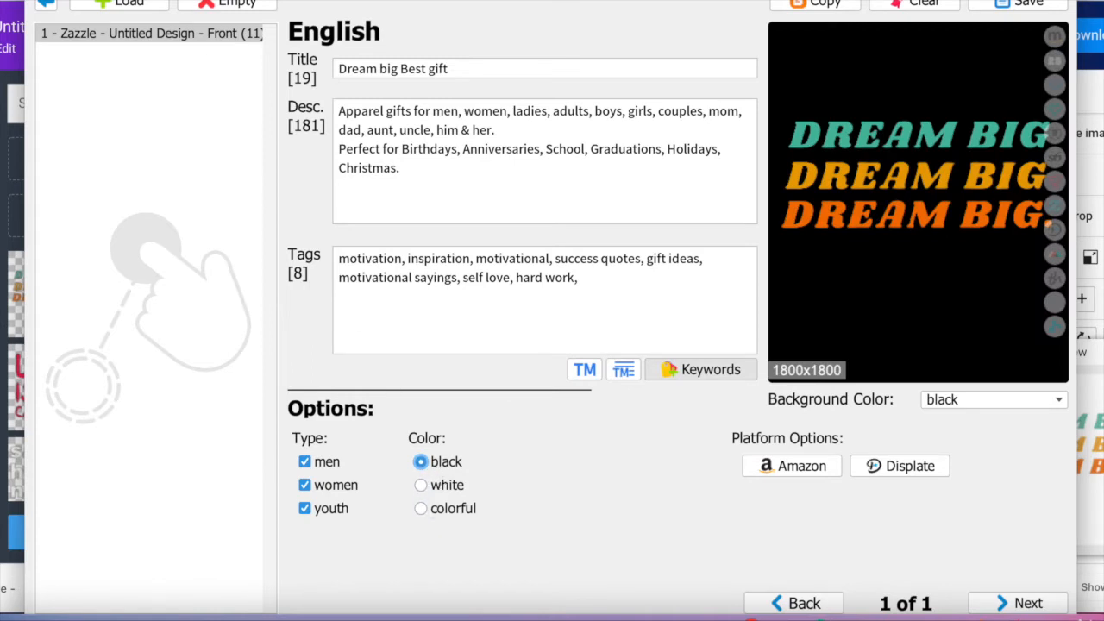
Step: Open the template settings, examine the list of supported POD platforms and close the settings
{"action": "left_click", "coordinate": [108, 1]}
{"action": "mouse_move", "coordinate": [165, 71]}
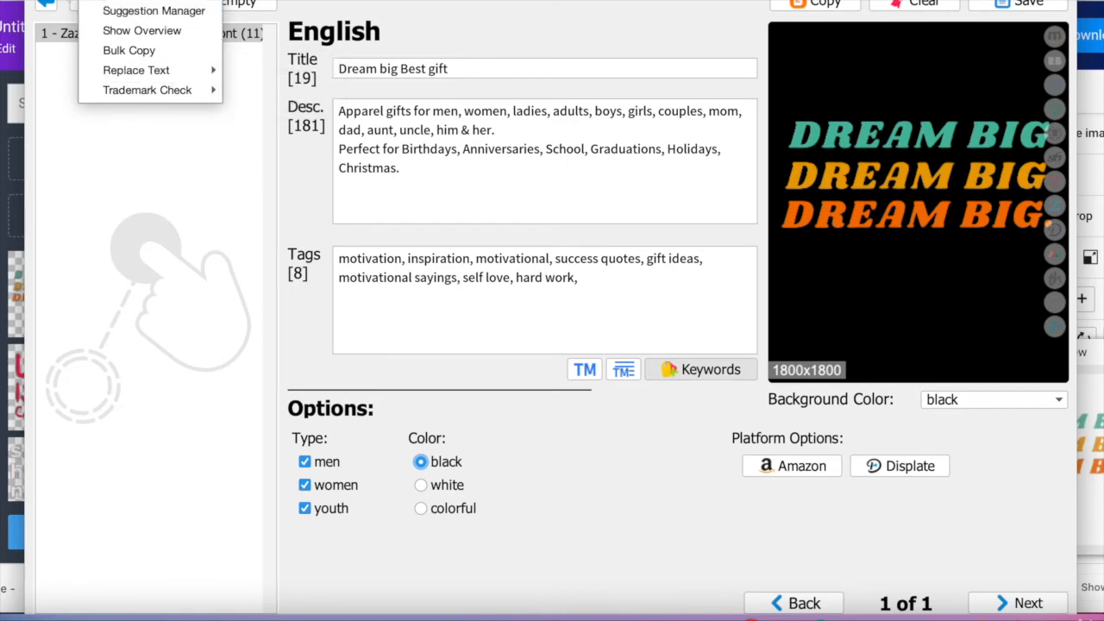
{"action": "left_click", "coordinate": [73, 30]}
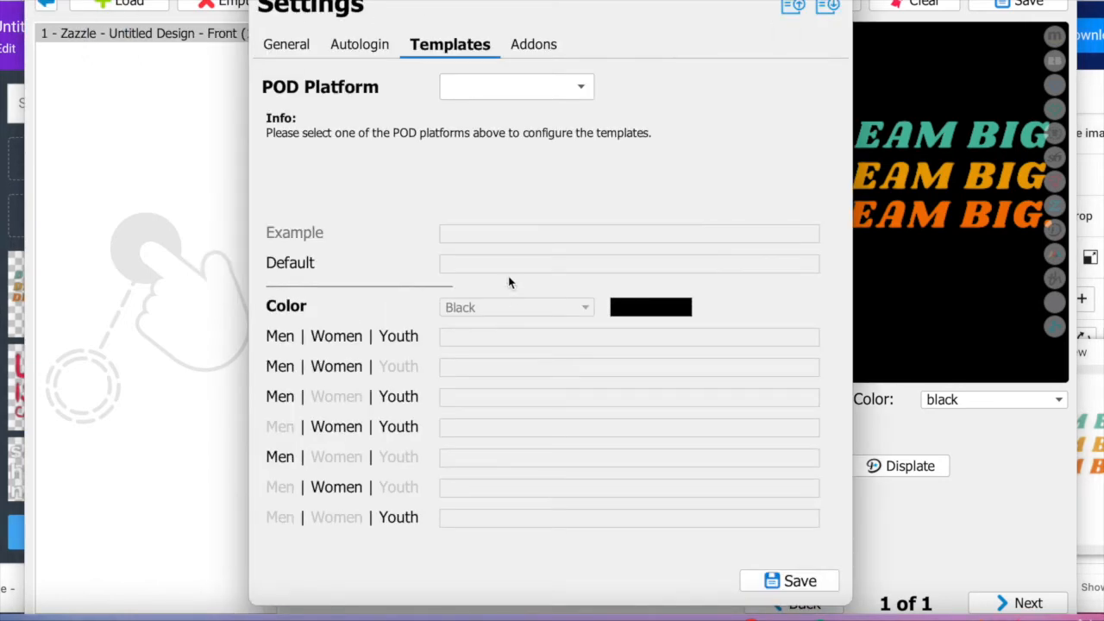
{"action": "left_click", "coordinate": [524, 89]}
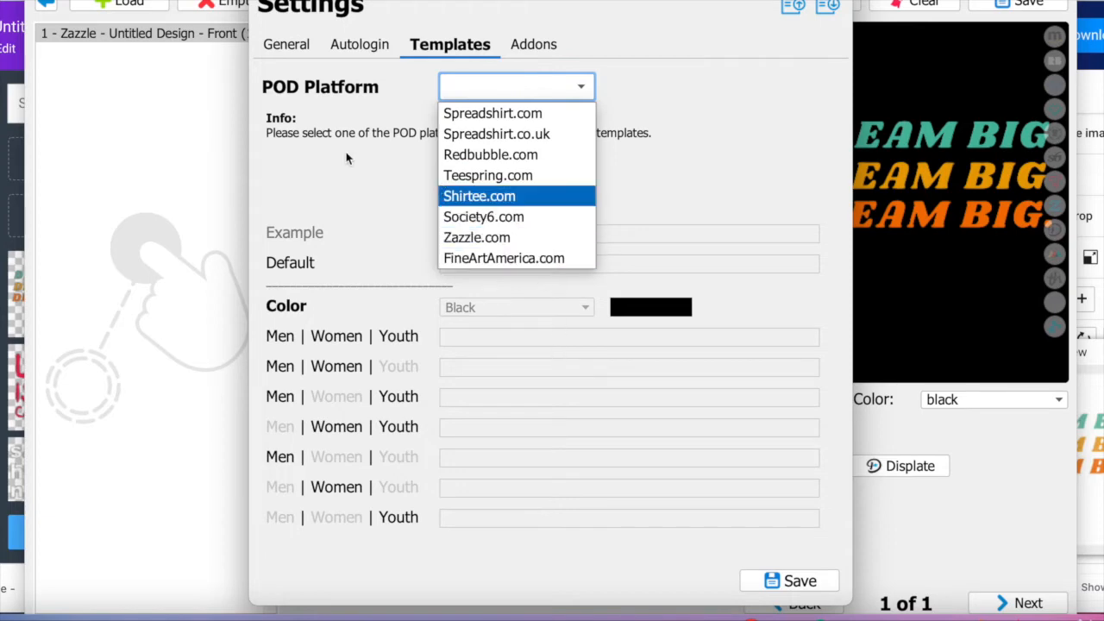
{"action": "left_click", "coordinate": [188, 108]}
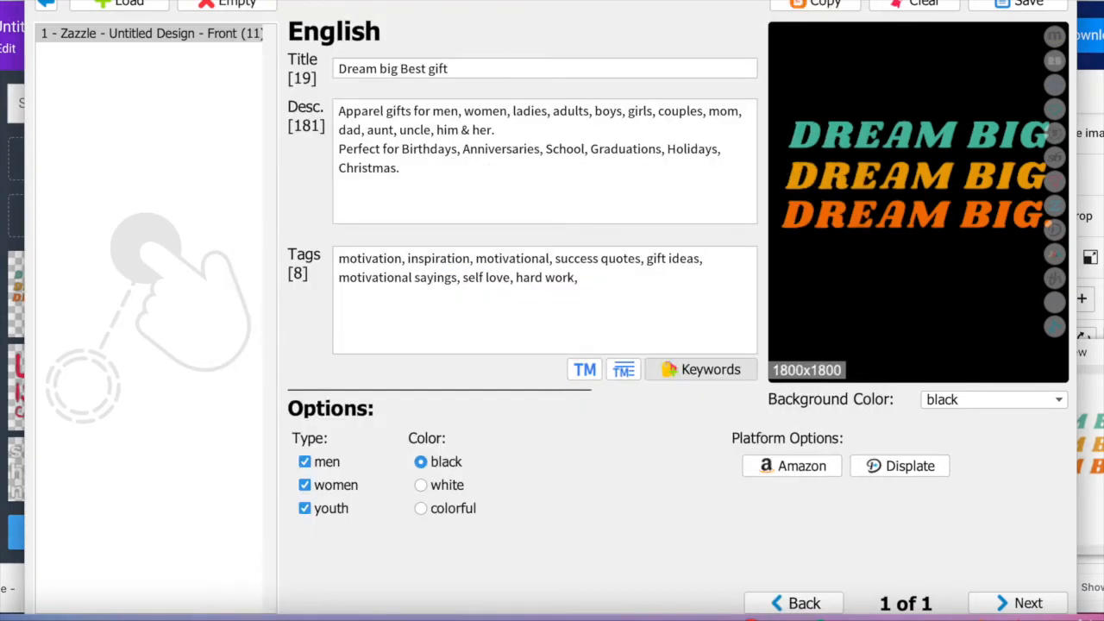
Step: Open the Flying Upload tutorials page and look through its POD, KDP and features tutorials
{"action": "left_click", "coordinate": [326, 1]}
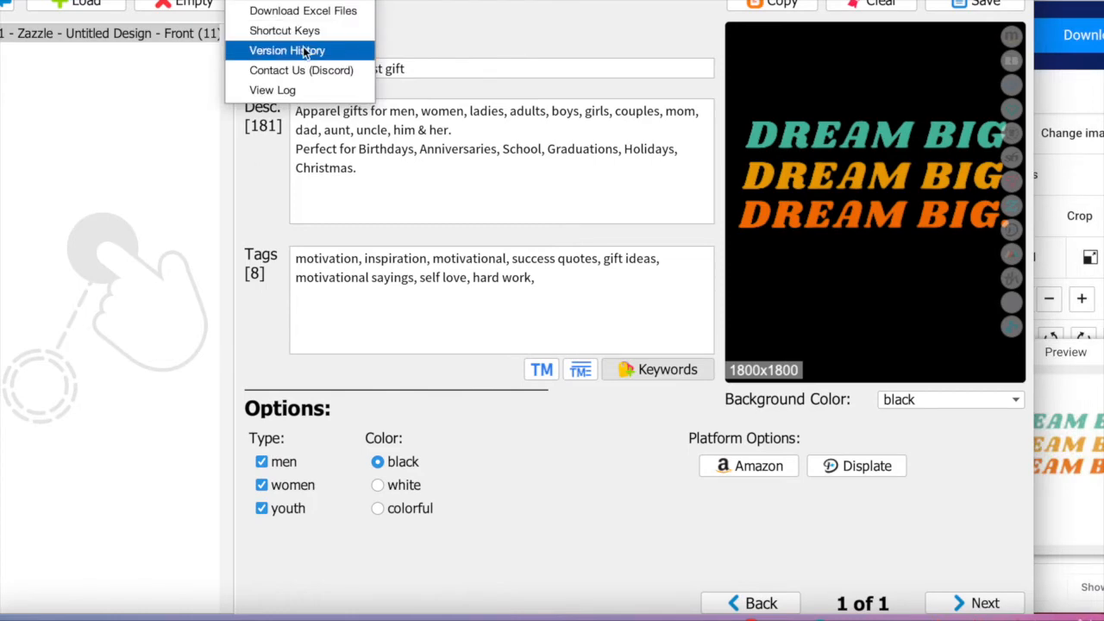
{"action": "left_click", "coordinate": [282, 4]}
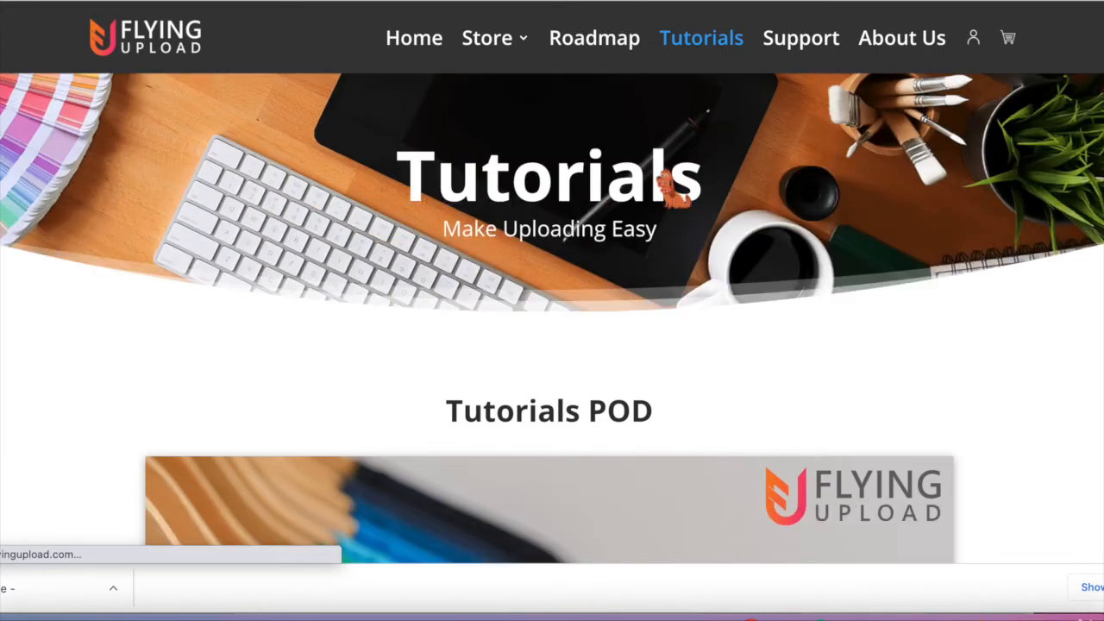
{"action": "scroll", "coordinate": [673, 188], "scroll_direction": "down", "scroll_amount": 6}
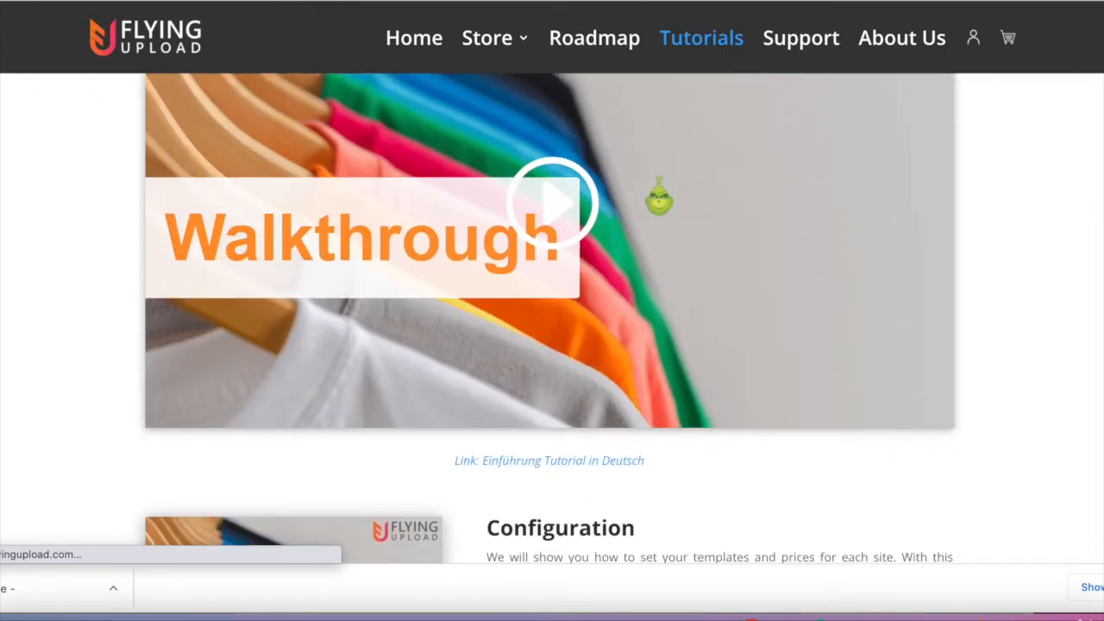
{"action": "scroll", "coordinate": [657, 196], "scroll_direction": "down", "scroll_amount": 4}
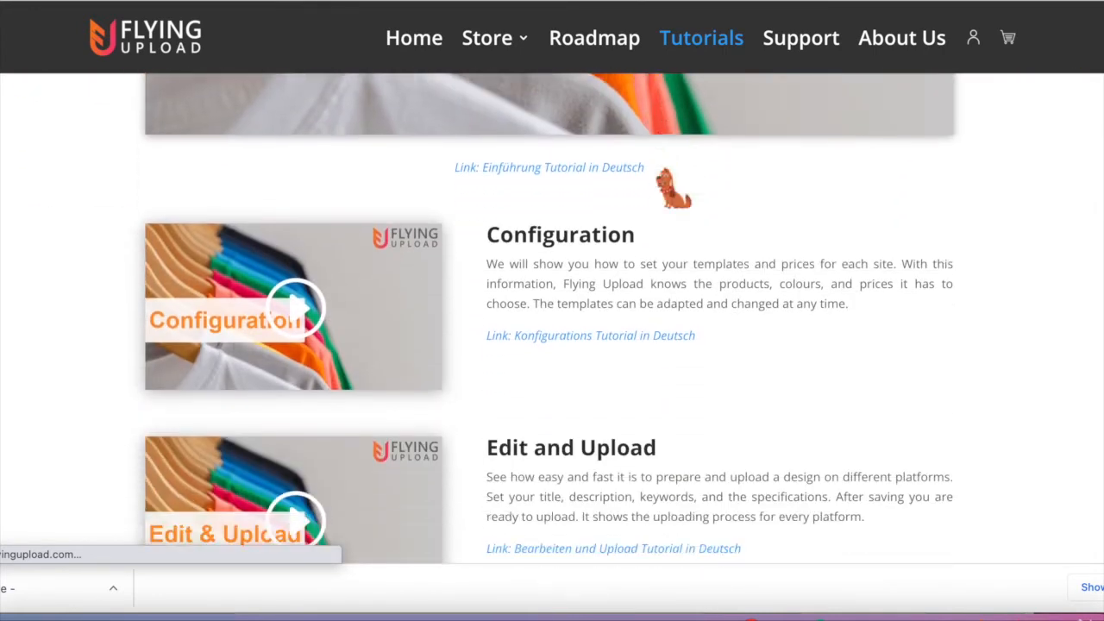
{"action": "scroll", "coordinate": [672, 188], "scroll_direction": "down", "scroll_amount": 6}
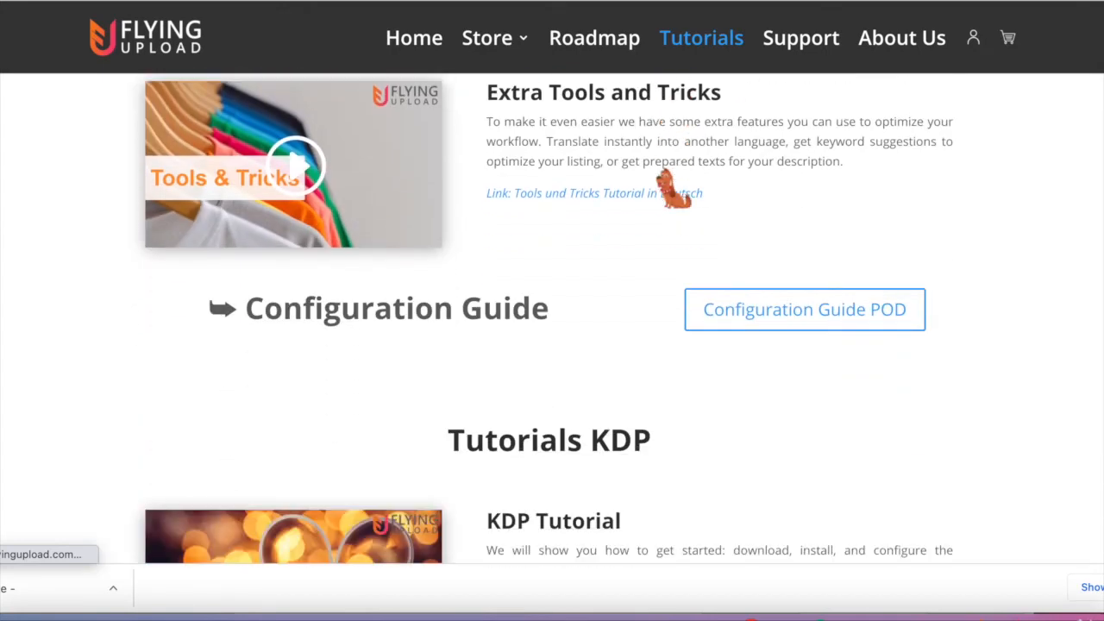
{"action": "scroll", "coordinate": [675, 188], "scroll_direction": "down", "scroll_amount": 6}
{"action": "scroll", "coordinate": [672, 188], "scroll_direction": "down", "scroll_amount": 2}
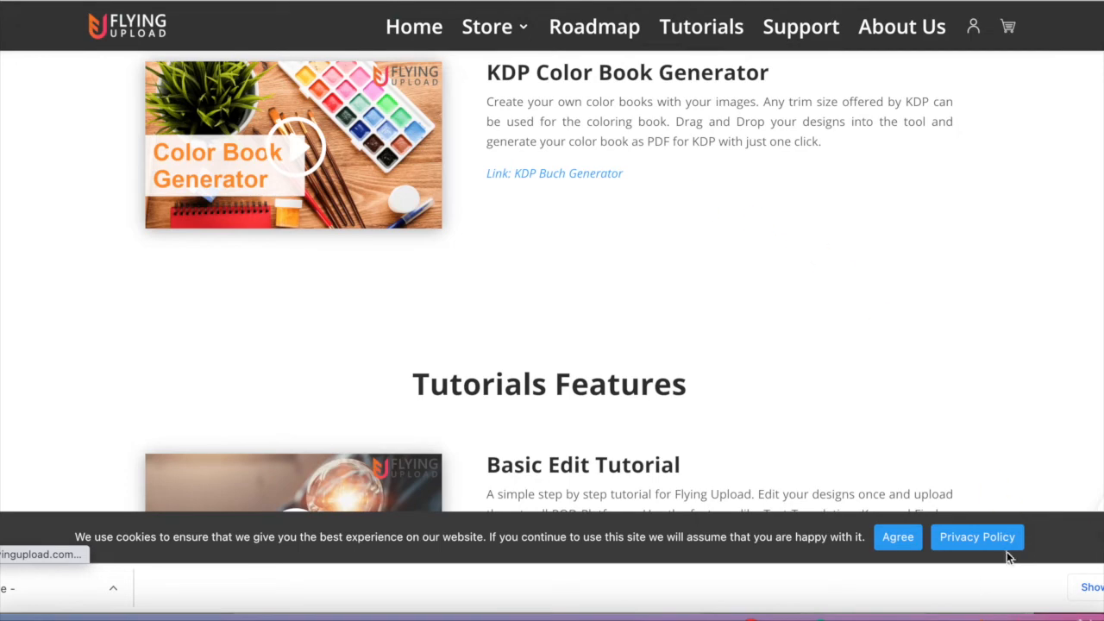
Step: Return to the Flying Upload app, upload the DREAM BIG design to Redbubble.com and dismiss the completion dialog
{"action": "left_click", "coordinate": [992, 588]}
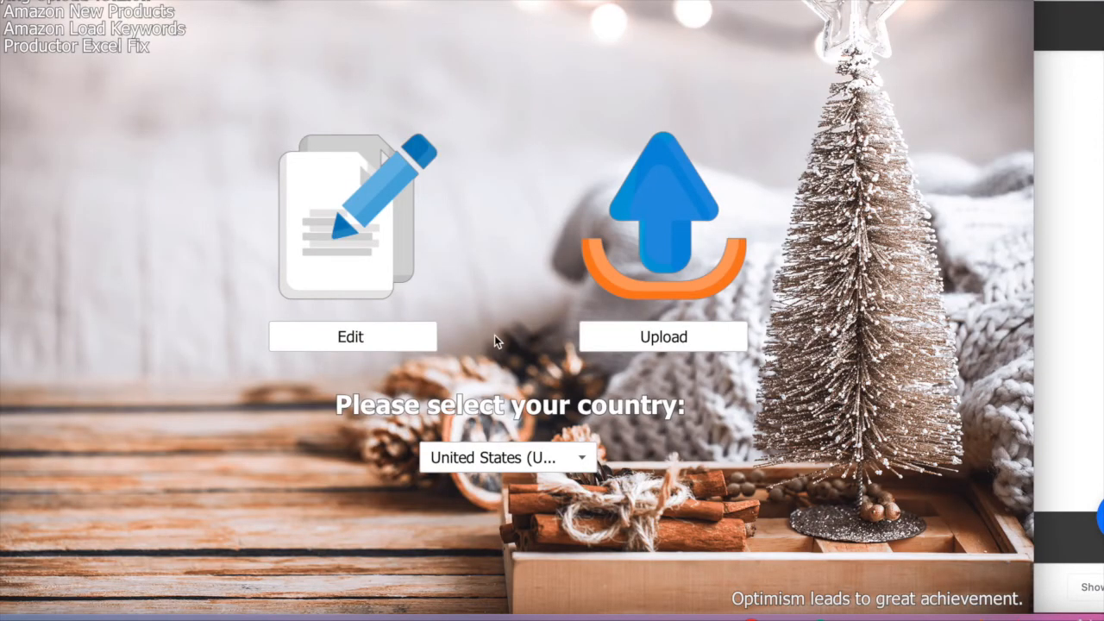
{"action": "left_click", "coordinate": [626, 336]}
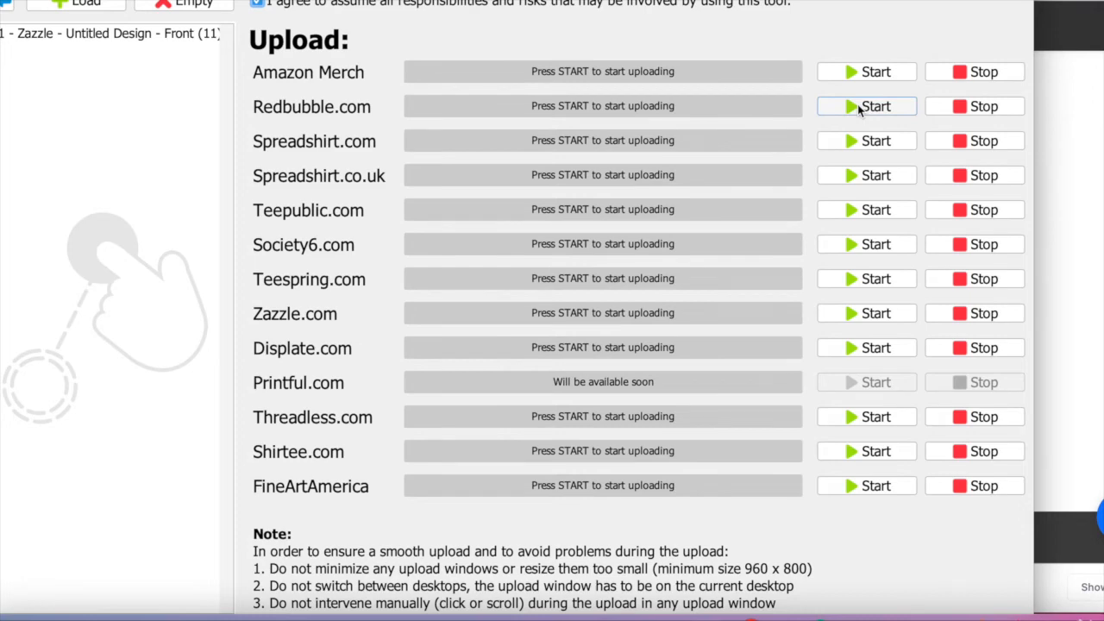
{"action": "left_click", "coordinate": [857, 104]}
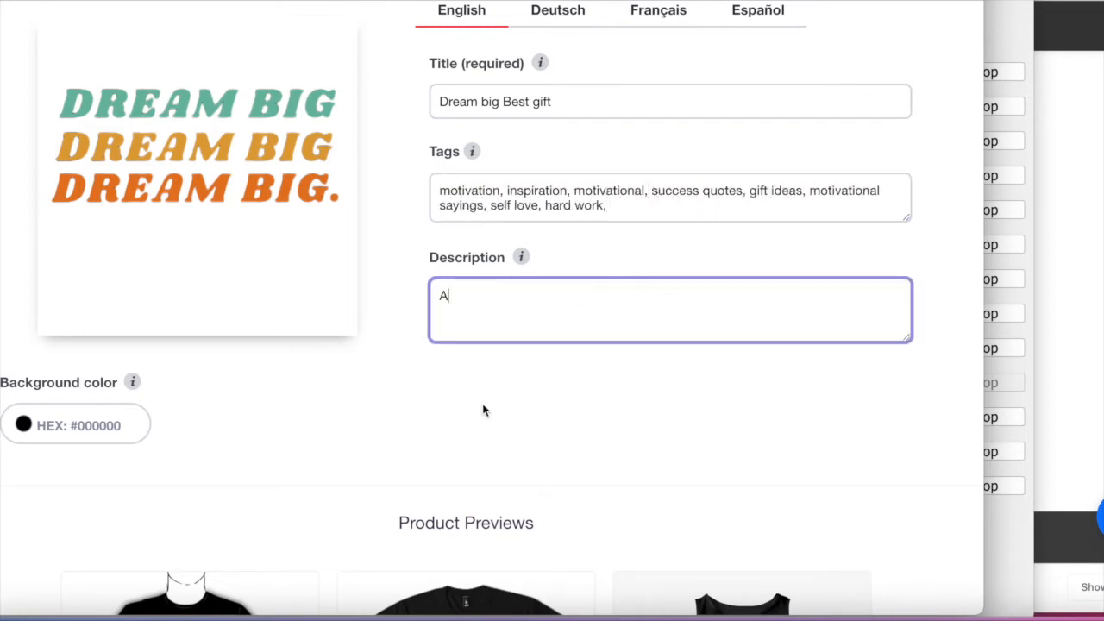
{"action": "type", "text": "en, ladies, adults, boys, girls, couples, mom, dad, aunt, uncle, him & her.Perfec"}
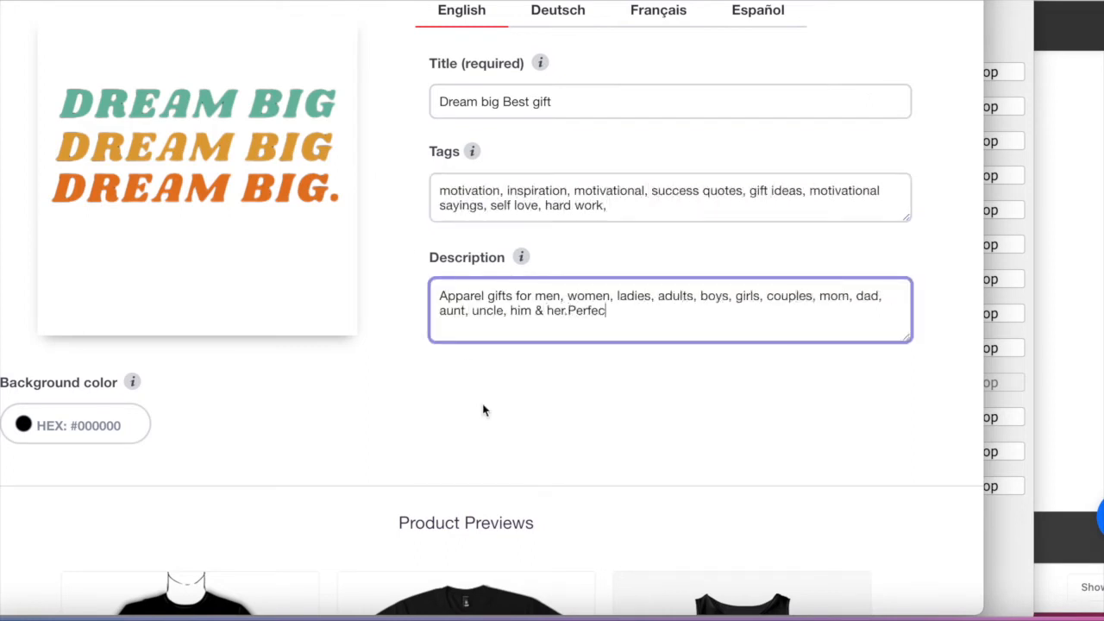
{"action": "type", "text": "t for Birthdays, Anniversaries, School, Graduations, Holidays, Christmas."}
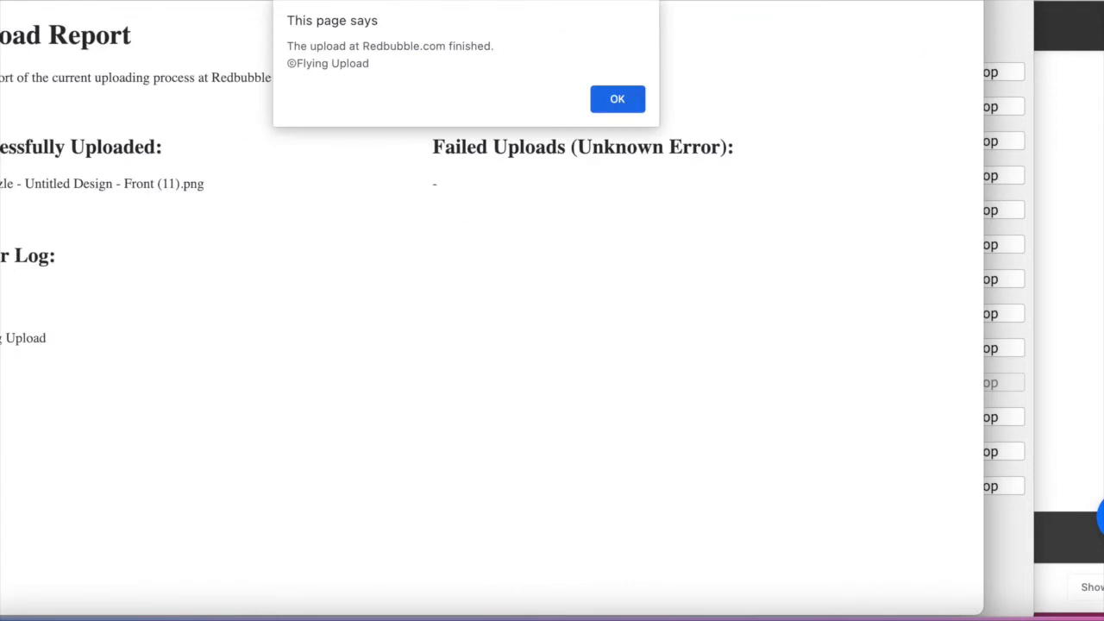
{"action": "left_click", "coordinate": [1015, 44]}
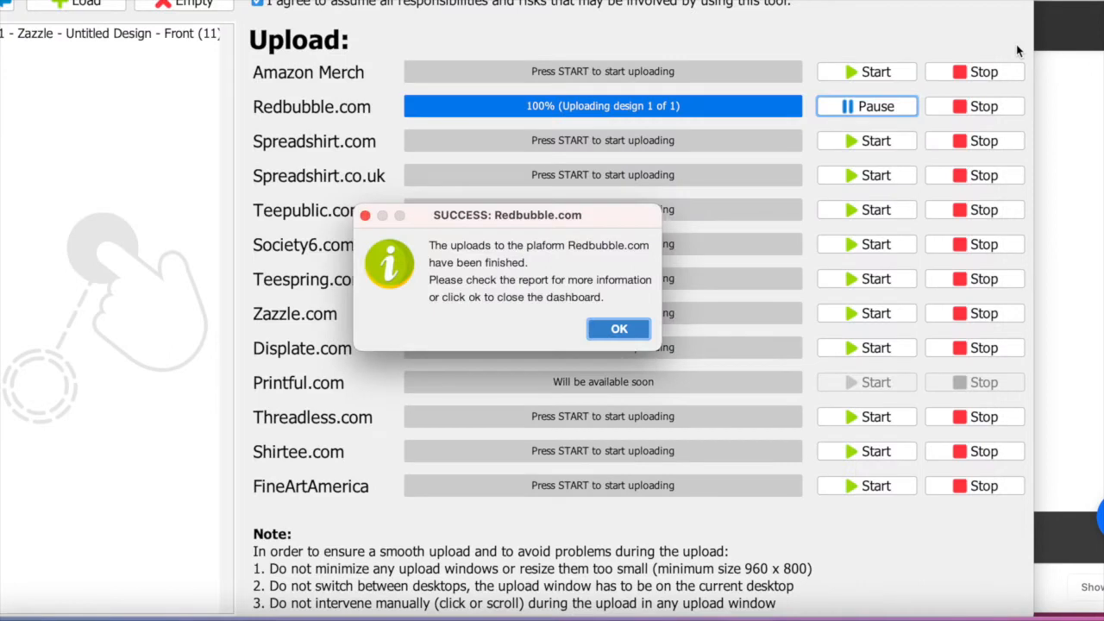
{"action": "left_click", "coordinate": [622, 327]}
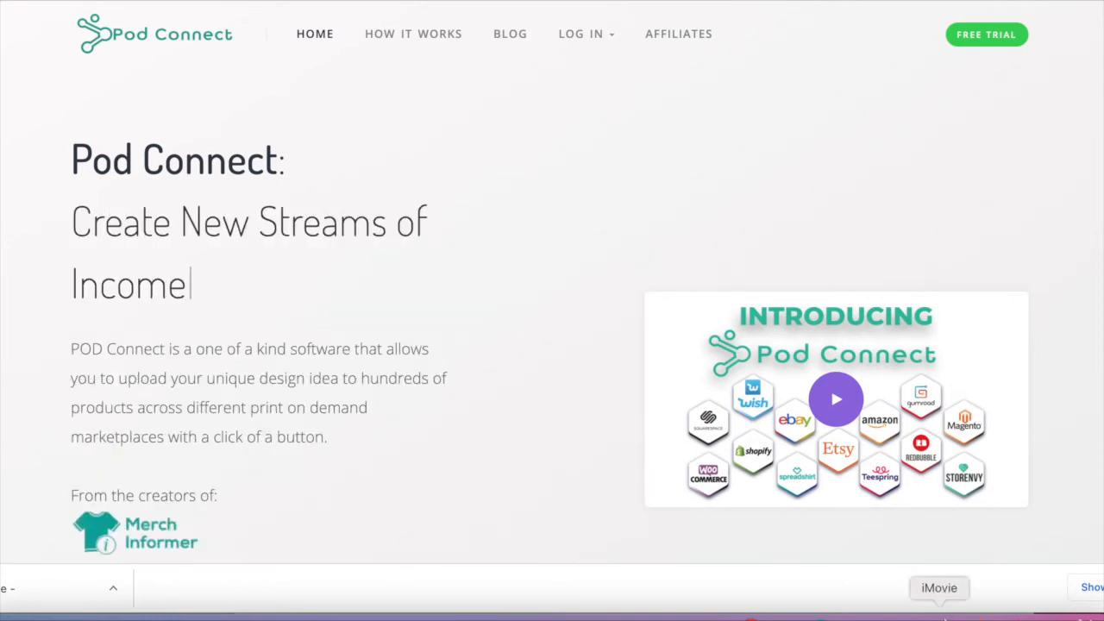
Step: Switch to the Pod Connect app and examine which print-on-demand services it supports
{"action": "left_click", "coordinate": [959, 614]}
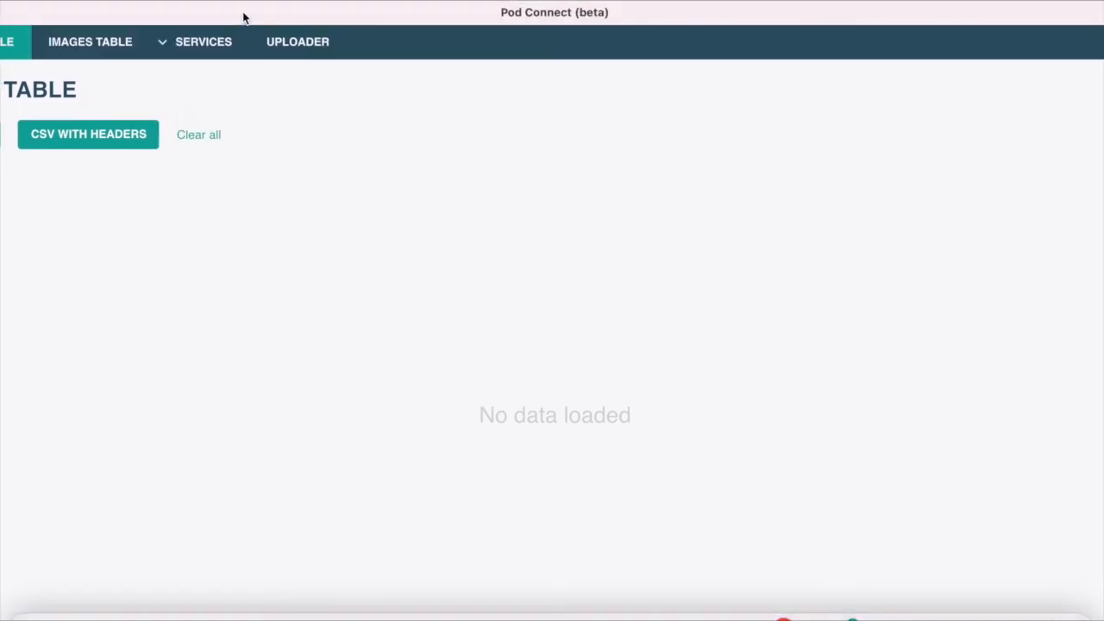
{"action": "mouse_move", "coordinate": [244, 50]}
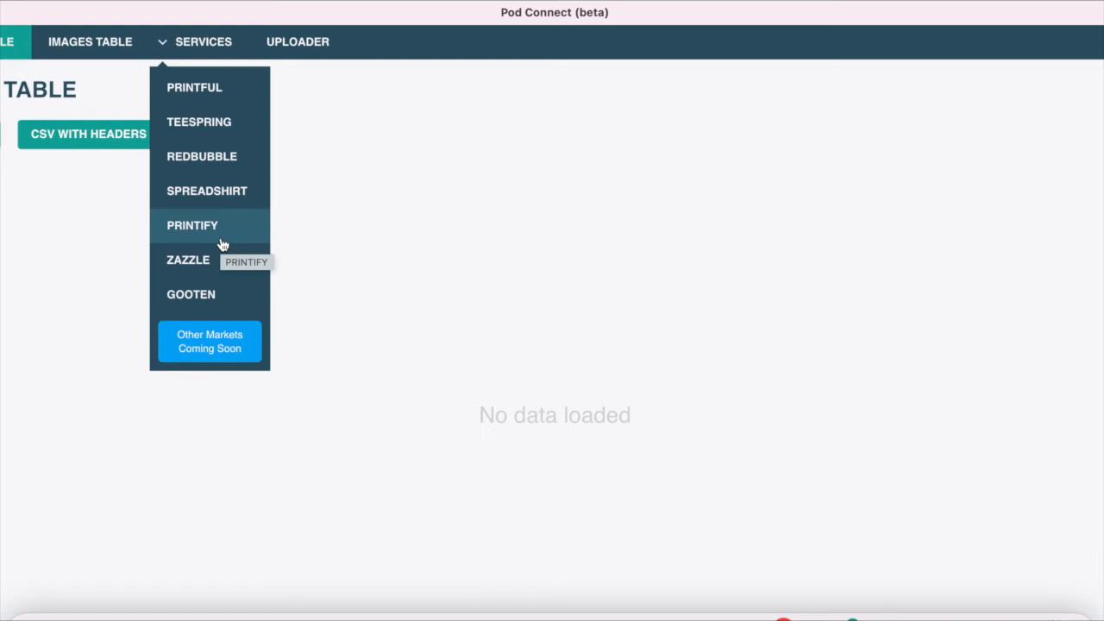
{"action": "left_click", "coordinate": [208, 100]}
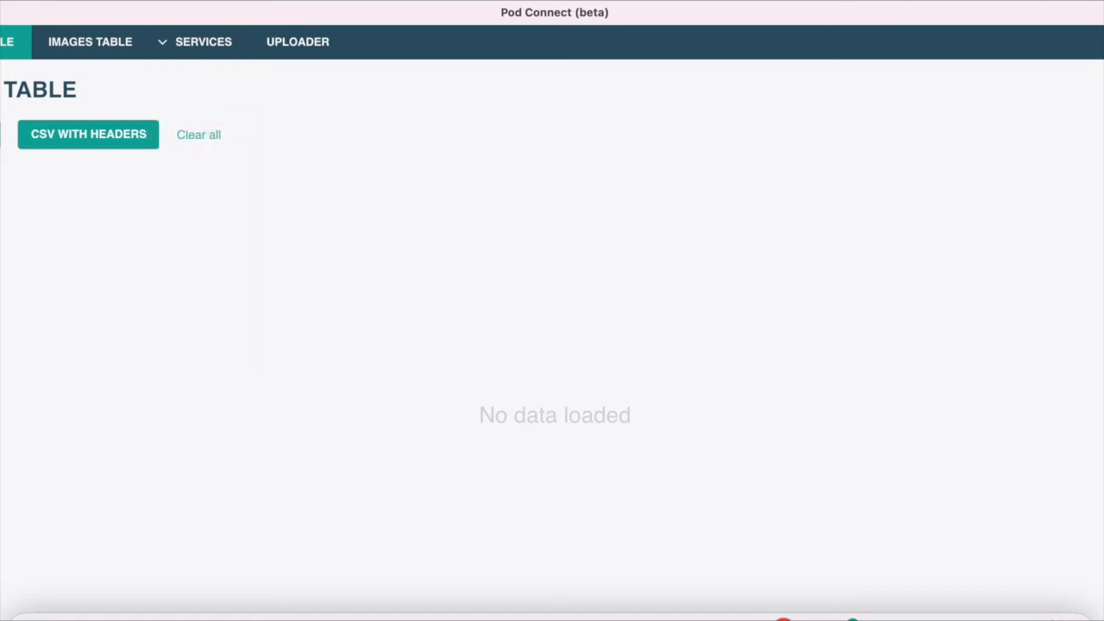
Step: Switch to Excel and create a blank workbook
{"action": "left_click", "coordinate": [130, 0]}
{"action": "left_click", "coordinate": [84, 127]}
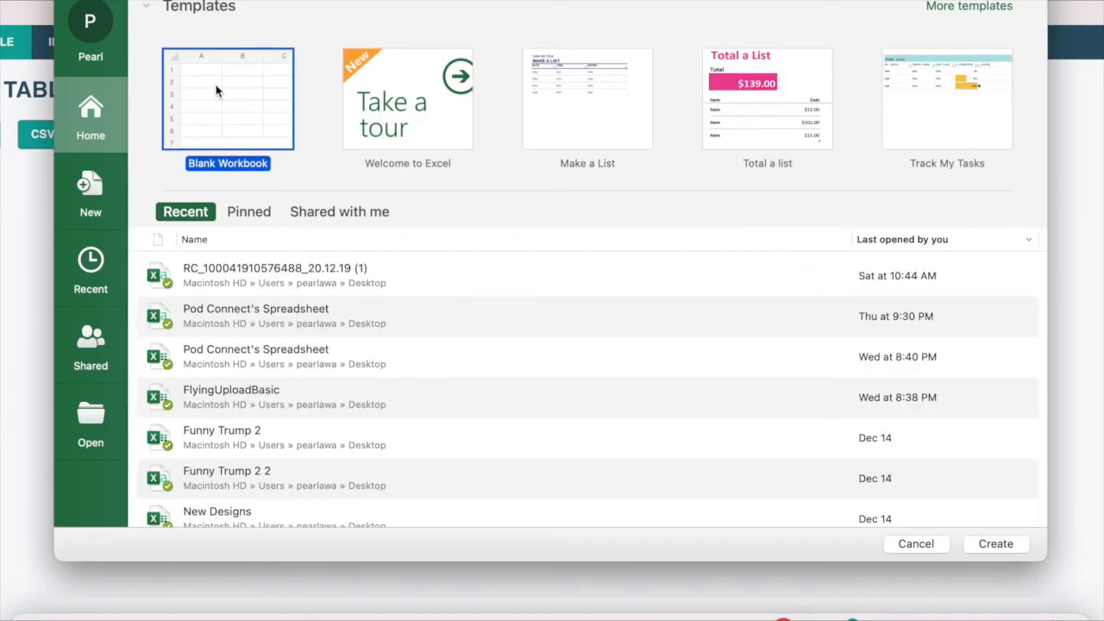
{"action": "double_click", "coordinate": [217, 91]}
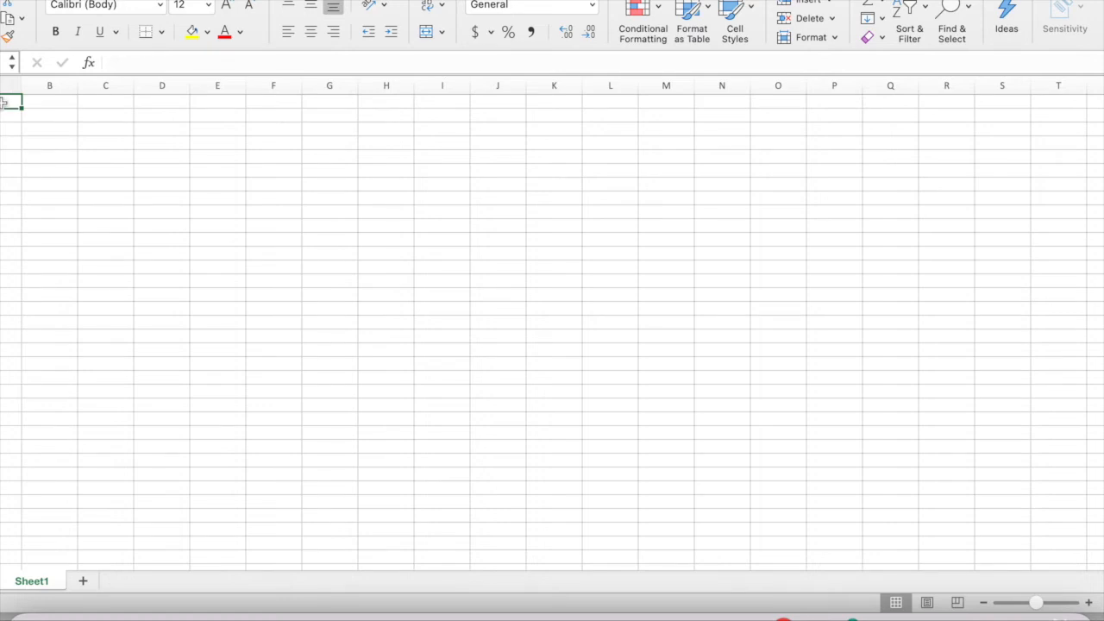
Step: Enter the column headers Path, Description, Tags and Price in cells A1 to D1
{"action": "type", "text": "Description"}
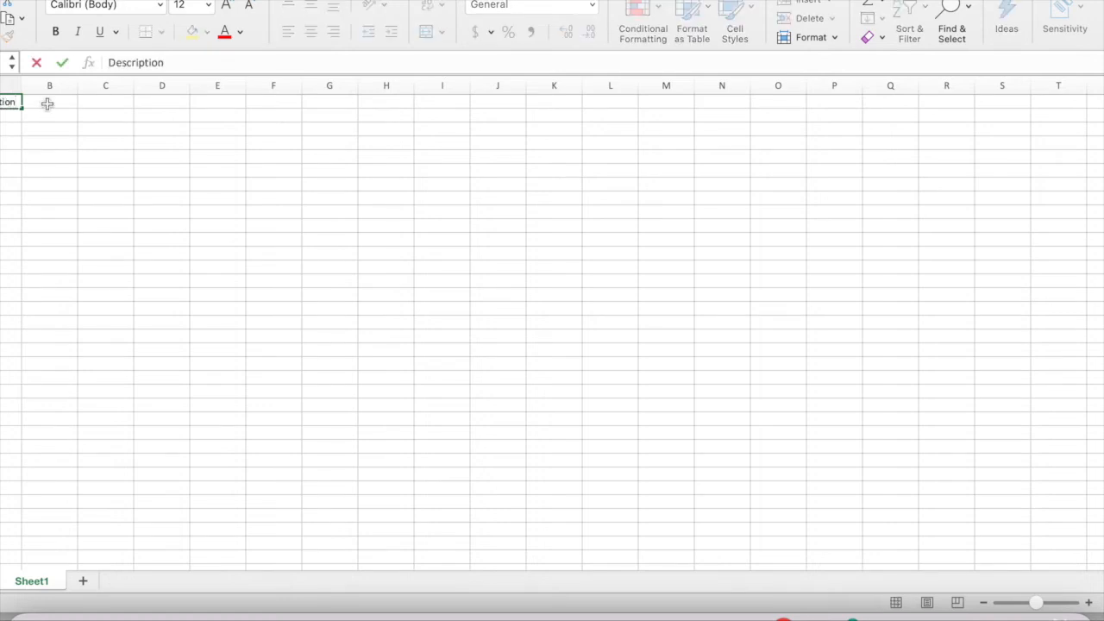
{"action": "left_click", "coordinate": [51, 104]}
{"action": "type", "text": "Tga"}
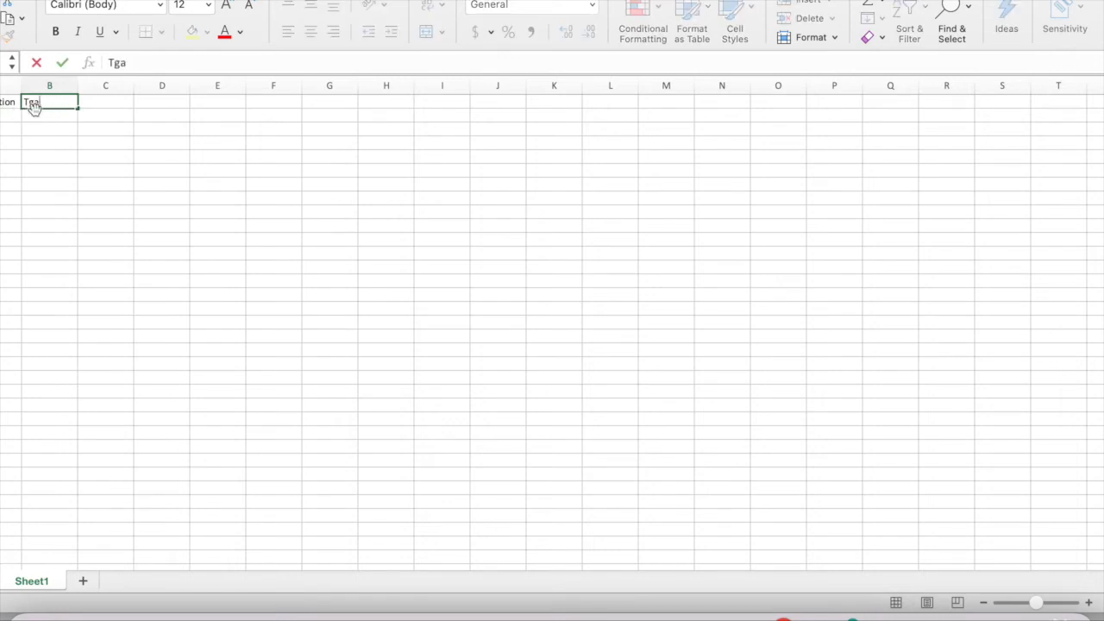
{"action": "key", "text": "Left"}
{"action": "type", "text": "Path"}
{"action": "left_click", "coordinate": [39, 105]}
{"action": "type", "text": "Description"}
{"action": "left_click", "coordinate": [111, 101]}
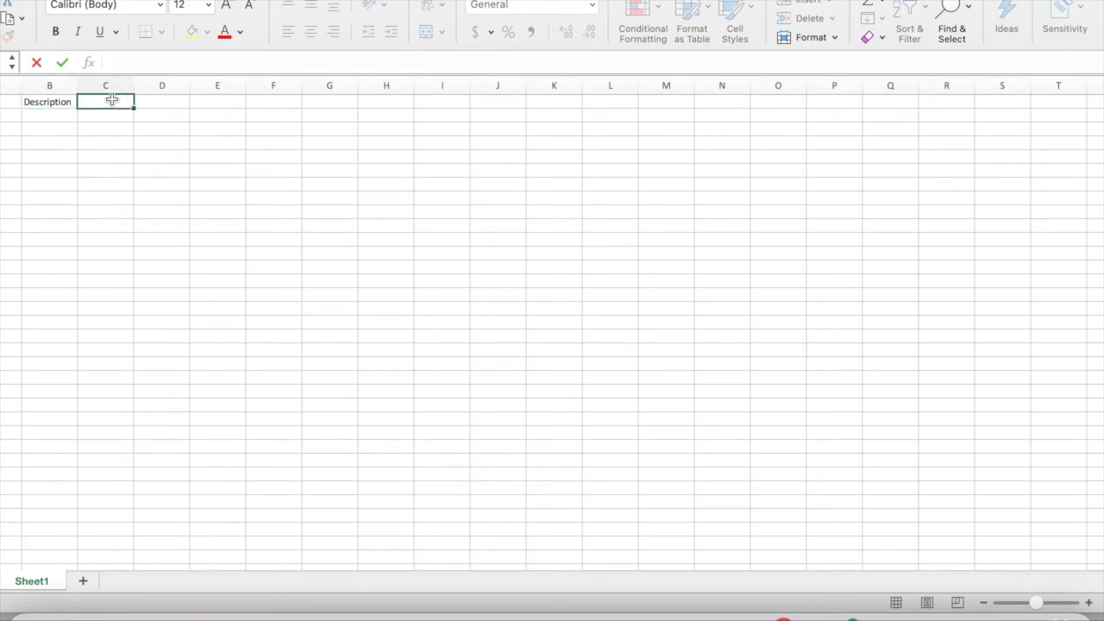
{"action": "type", "text": "Tags"}
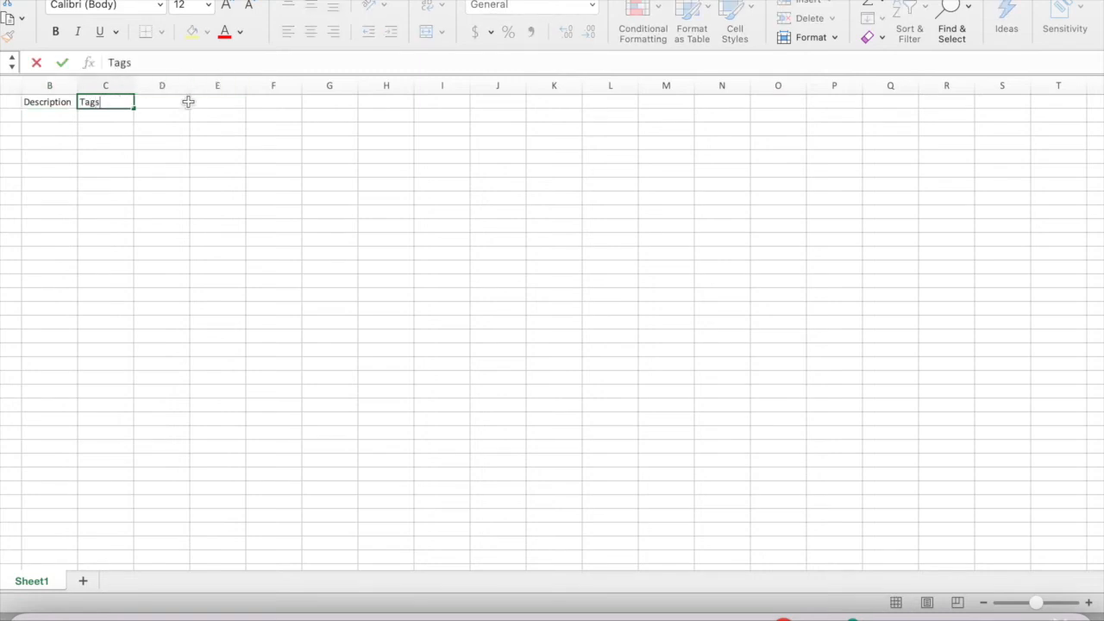
{"action": "left_click", "coordinate": [170, 103]}
{"action": "type", "text": "Price"}
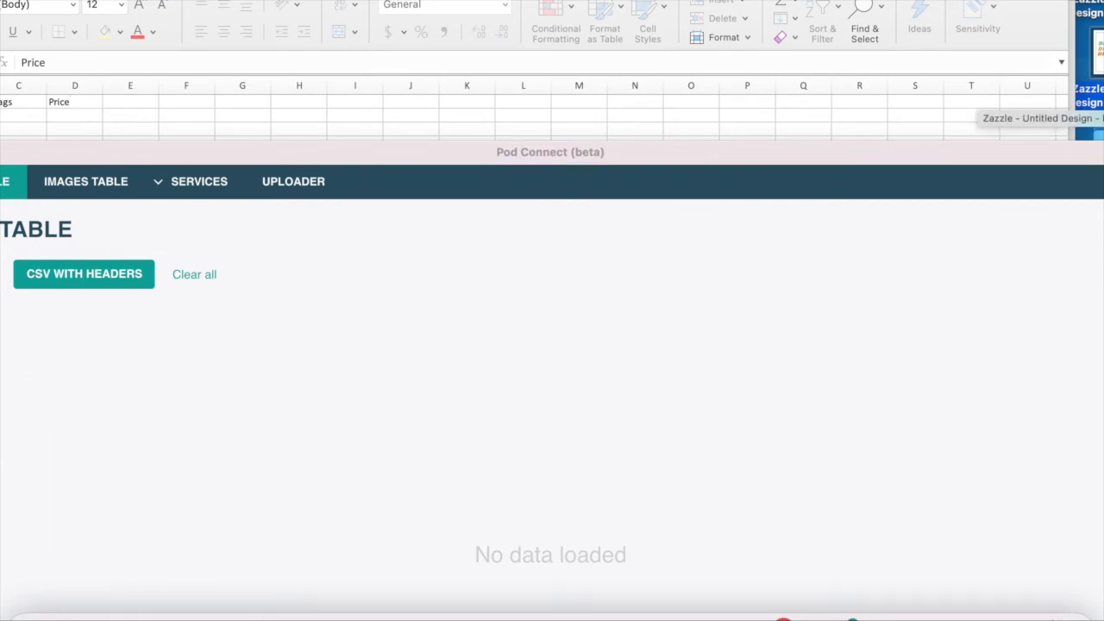
Step: Copy the pathname of "Zazzle - Untitled Design - Front (11).png" into A2 and put the apparel gifts description under Description
{"action": "right_click", "coordinate": [1087, 95]}
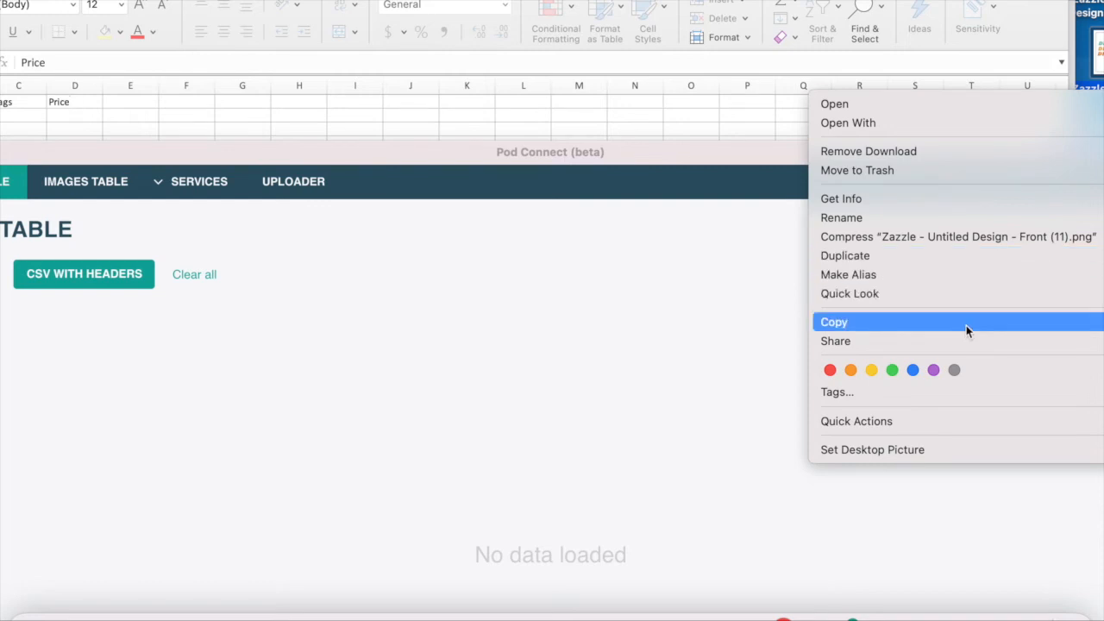
{"action": "key", "text": "alt"}
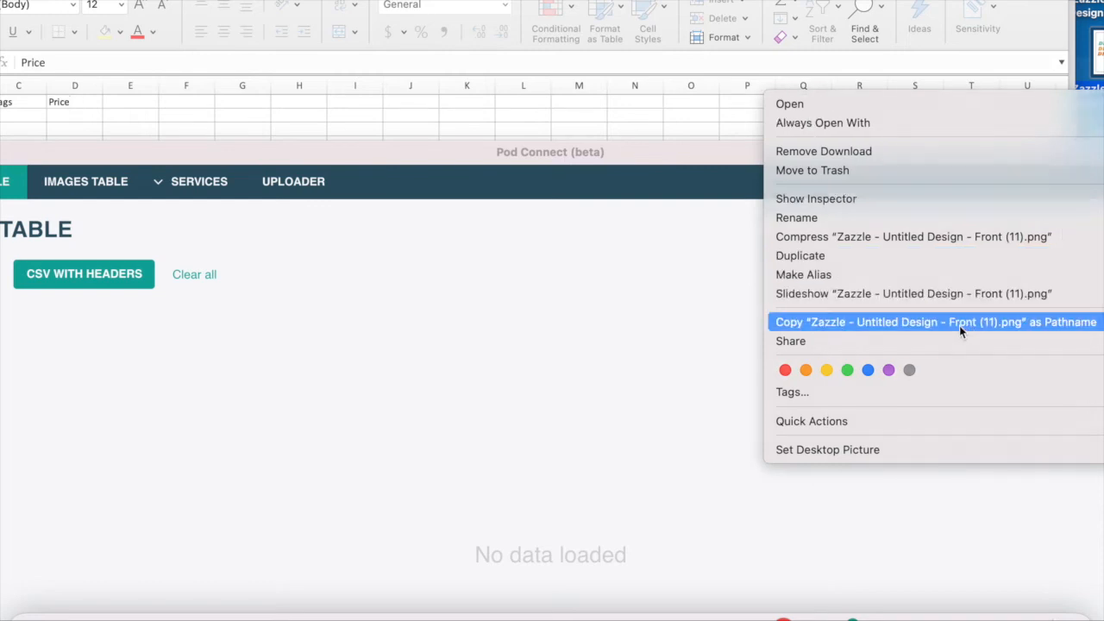
{"action": "left_click", "coordinate": [962, 328]}
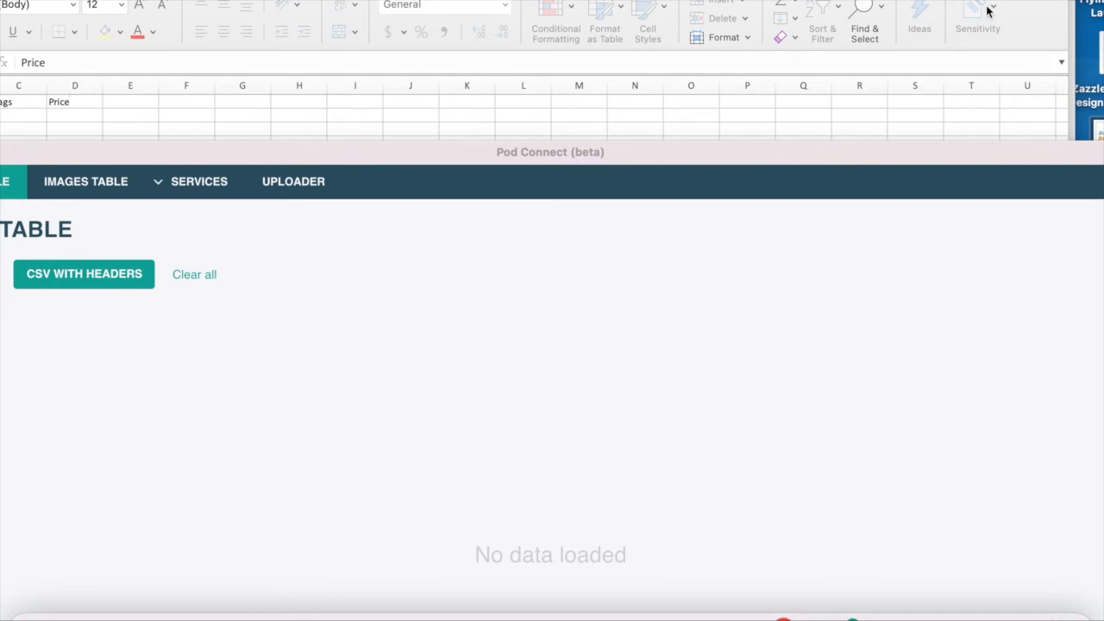
{"action": "left_click_drag", "start_coordinate": [553, 0], "coordinate": [692, 0]}
{"action": "left_click", "coordinate": [41, 117]}
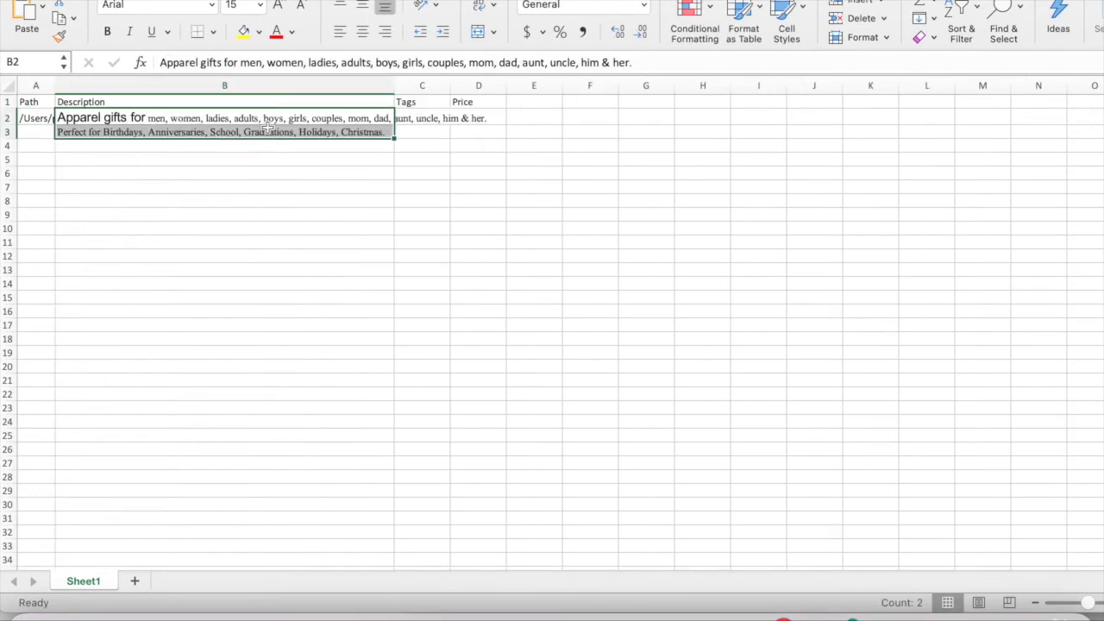
Step: Add a Title header in E1 and copy the title "Dream big Best gift" from Flying Upload into E2
{"action": "left_click", "coordinate": [414, 122]}
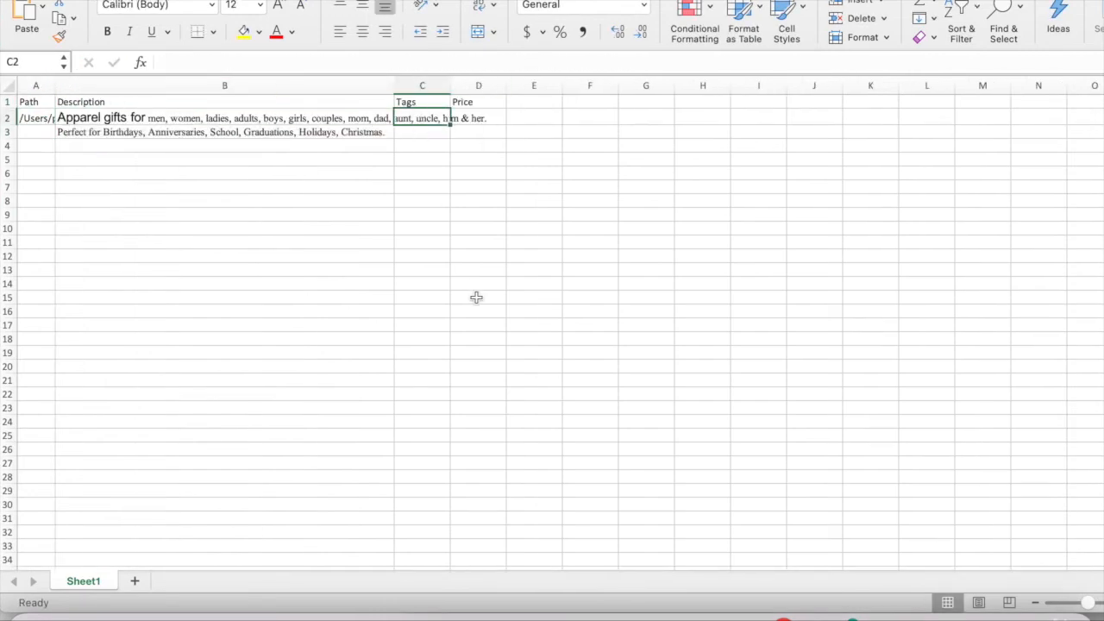
{"action": "left_click", "coordinate": [849, 611]}
{"action": "left_click", "coordinate": [748, 172]}
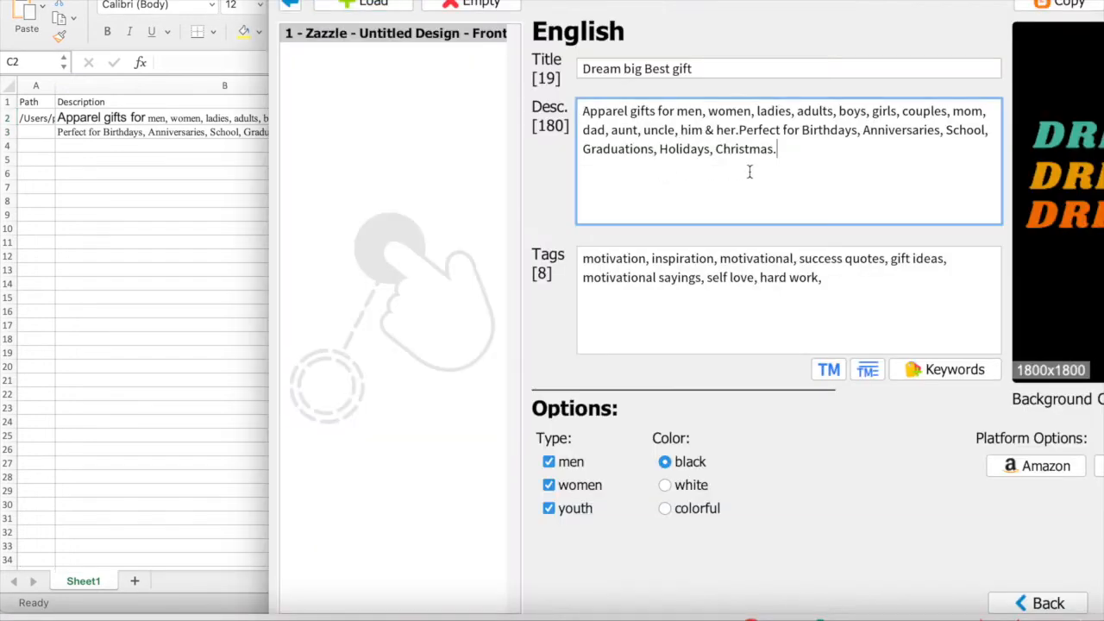
{"action": "left_click_drag", "start_coordinate": [698, 69], "coordinate": [578, 72]}
{"action": "key", "text": "super+c"}
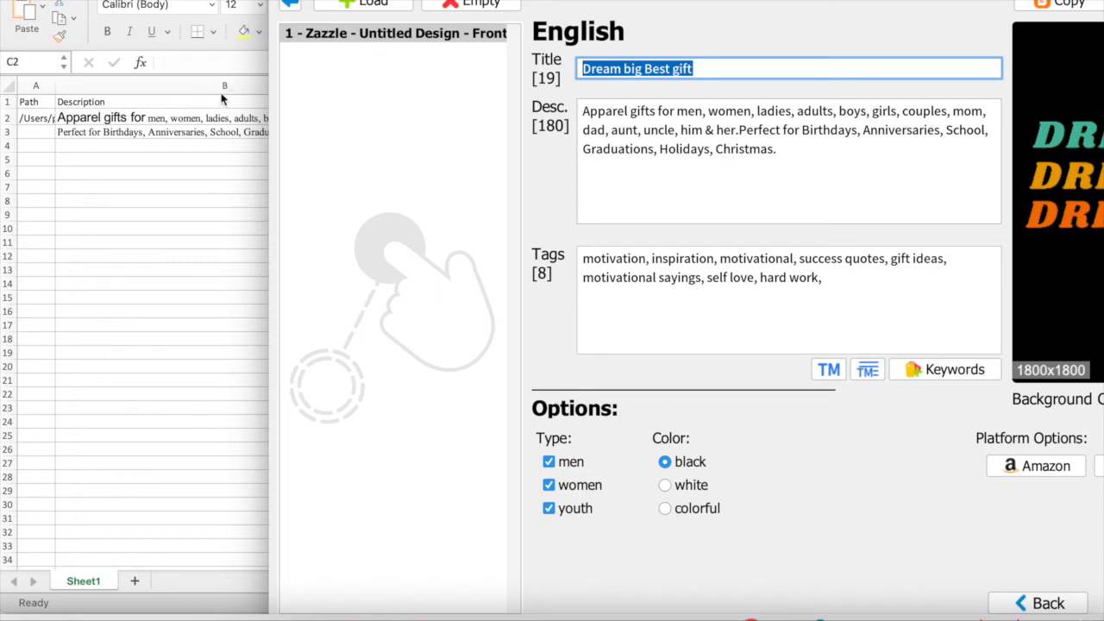
{"action": "left_click", "coordinate": [226, 92]}
{"action": "left_click", "coordinate": [521, 100]}
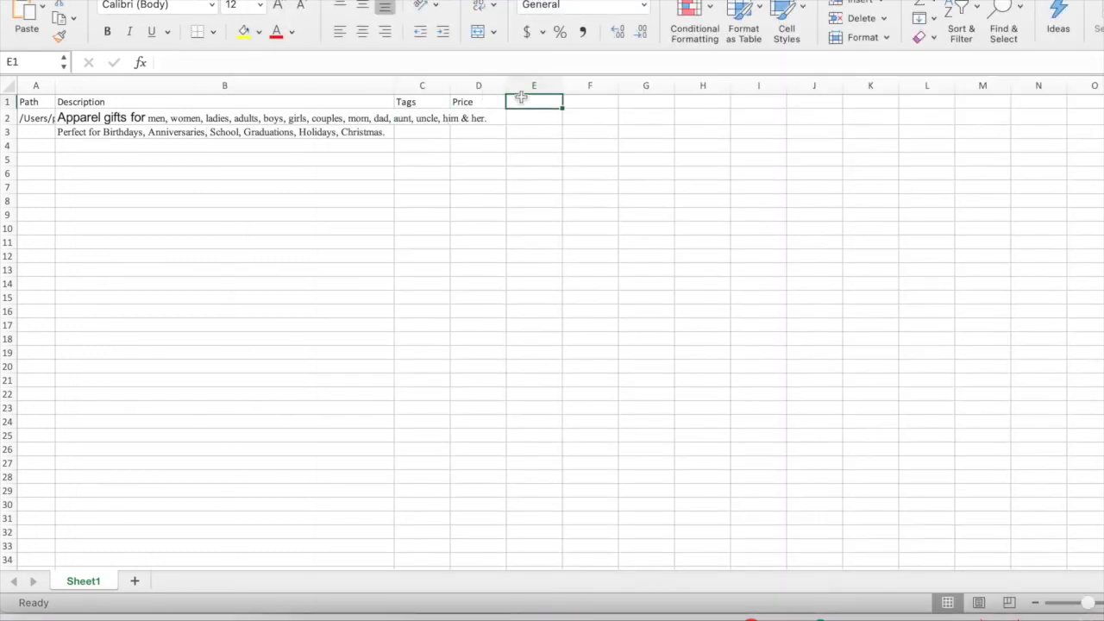
{"action": "type", "text": "Title"}
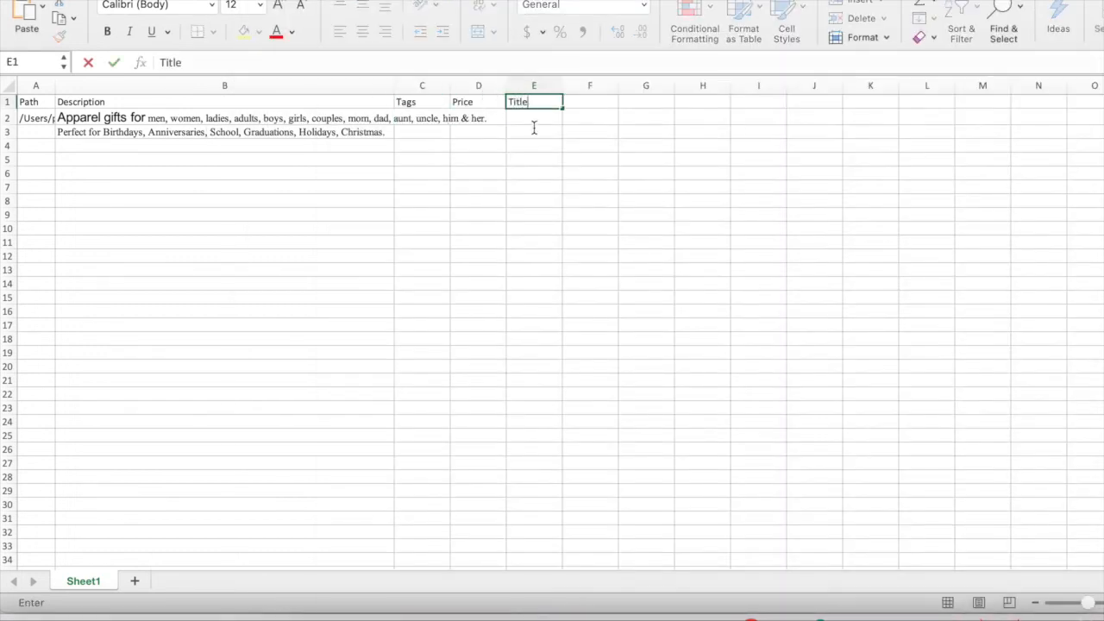
{"action": "key", "text": "Return"}
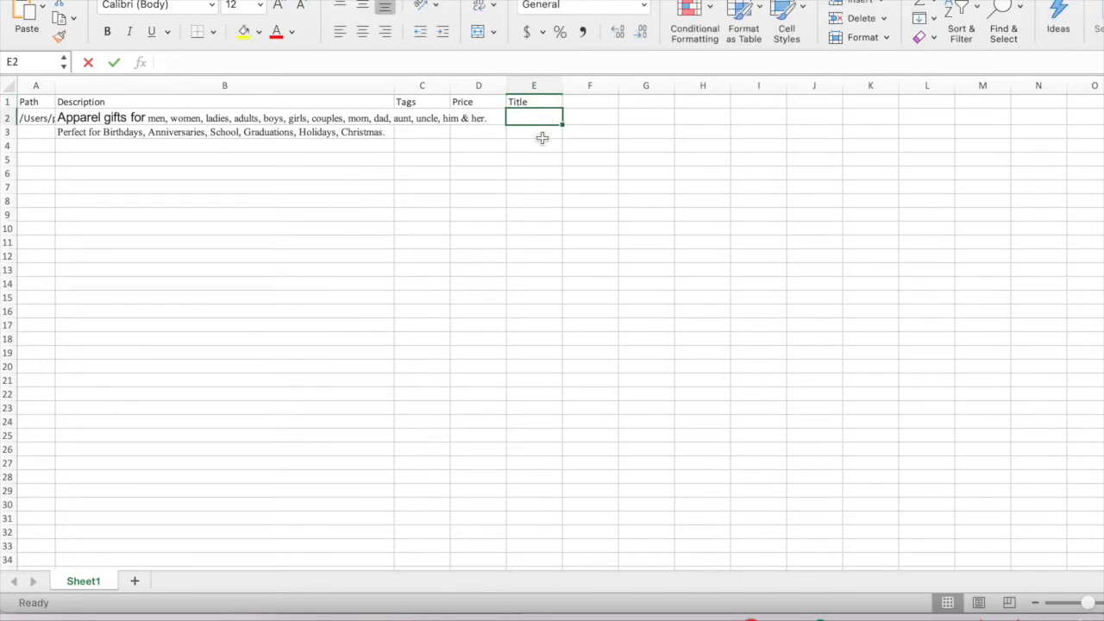
{"action": "key", "text": "super+v"}
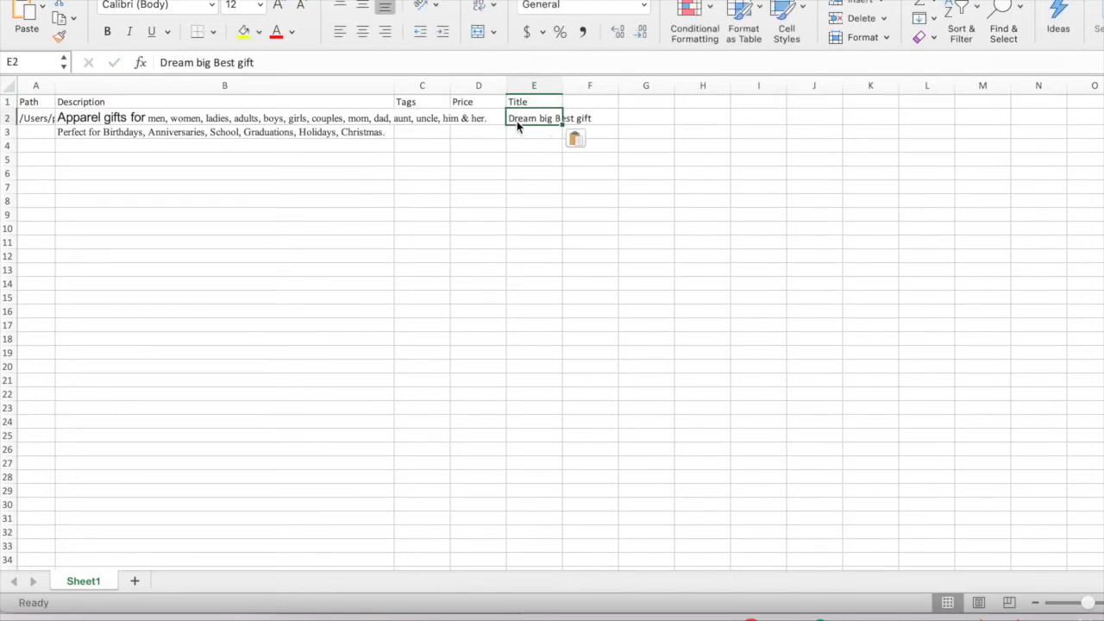
Step: Enter the price 17.99 in D2 and copy the full tag list from Flying Upload into C2
{"action": "left_click", "coordinate": [488, 117]}
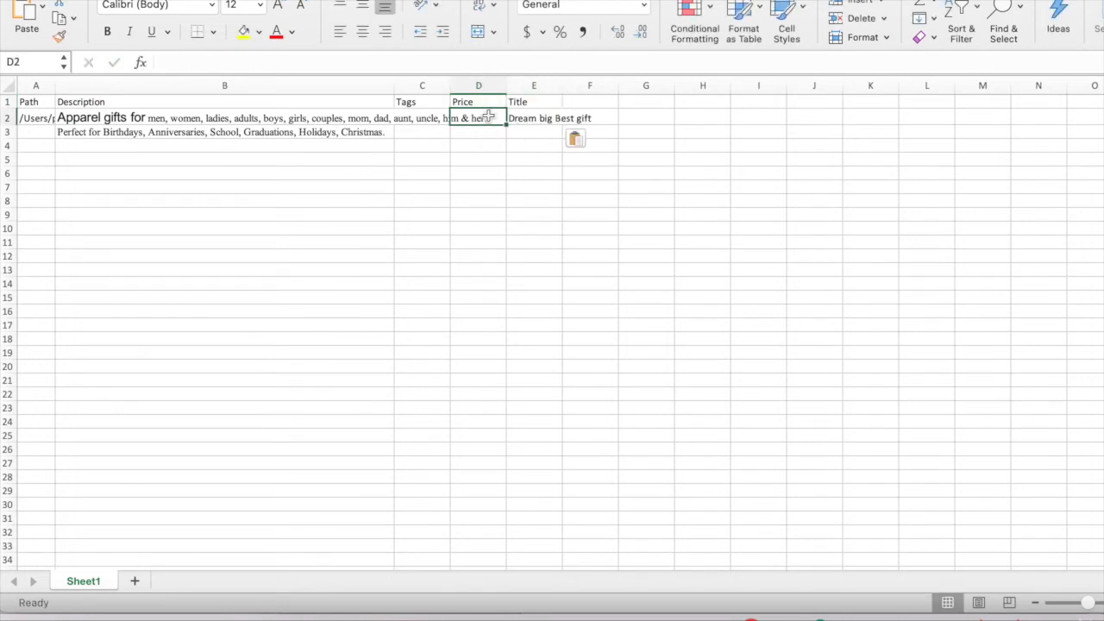
{"action": "type", "text": "17.99"}
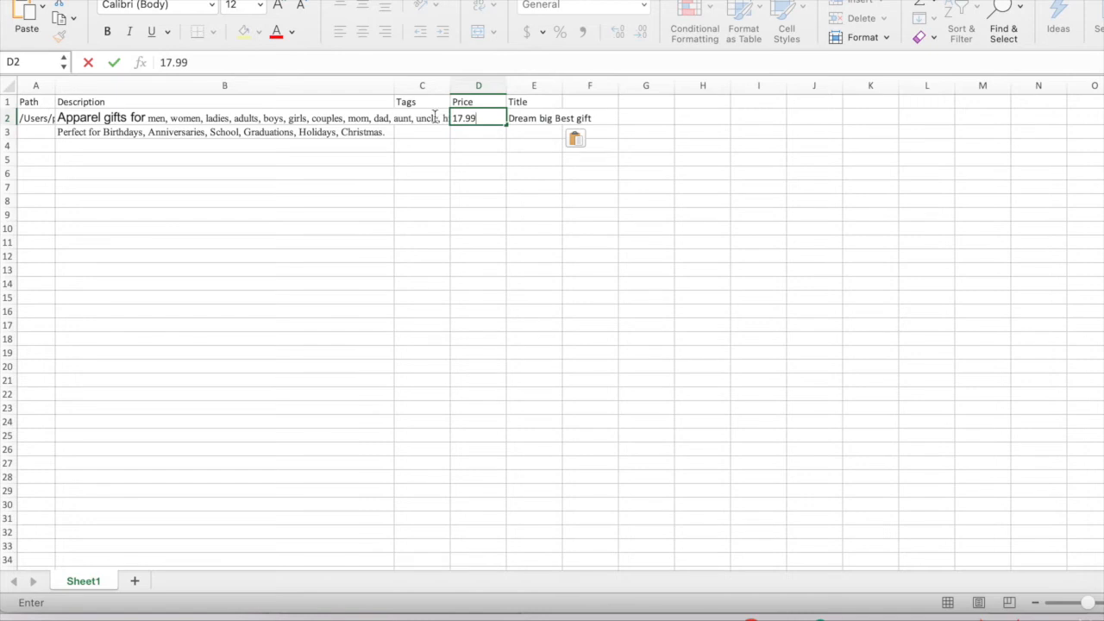
{"action": "left_click", "coordinate": [1000, 614]}
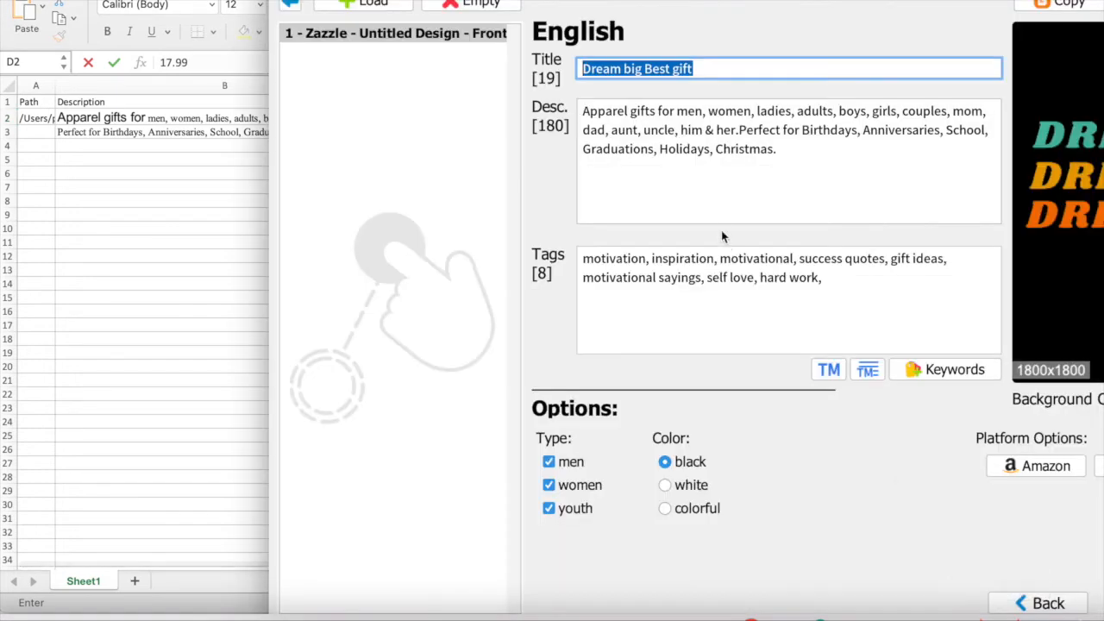
{"action": "left_click_drag", "start_coordinate": [827, 296], "coordinate": [703, 276]}
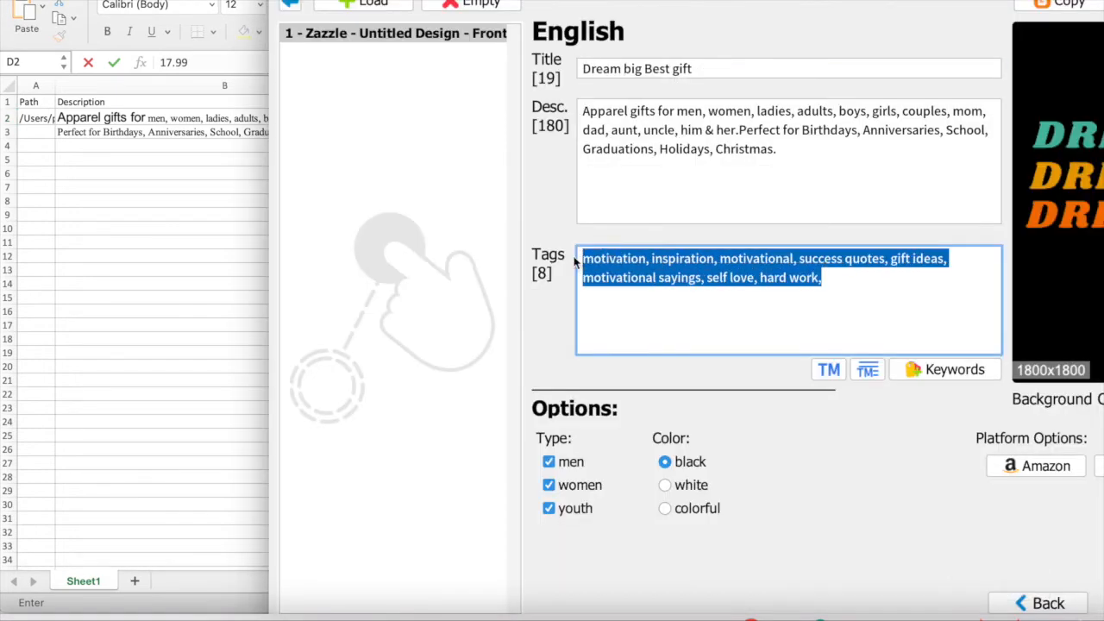
{"action": "left_click", "coordinate": [198, 180]}
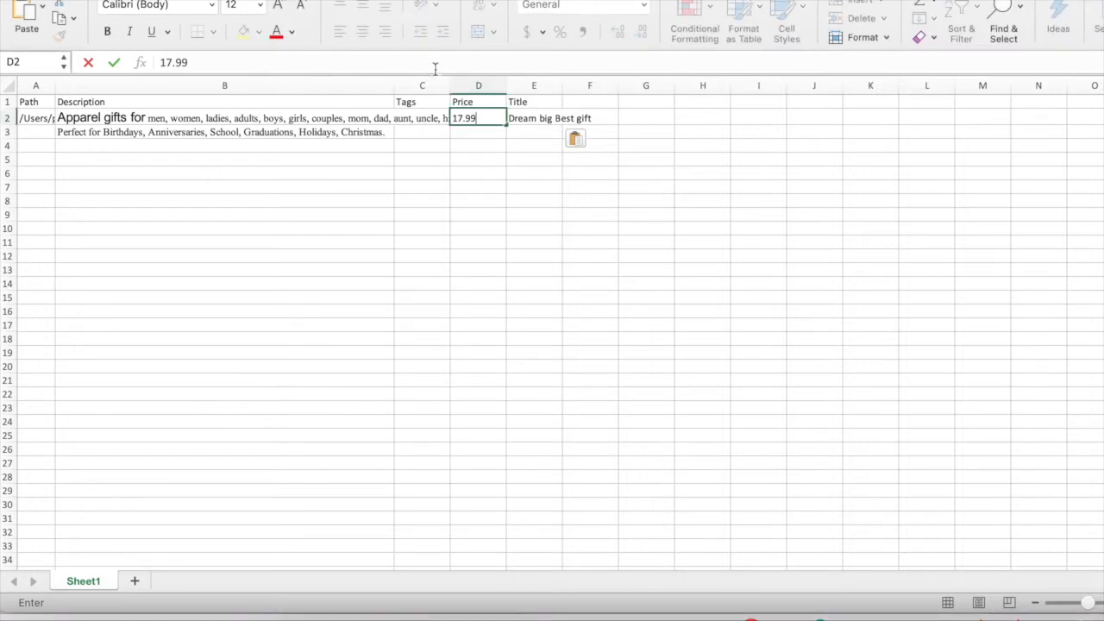
{"action": "left_click", "coordinate": [416, 134]}
{"action": "left_click", "coordinate": [434, 117]}
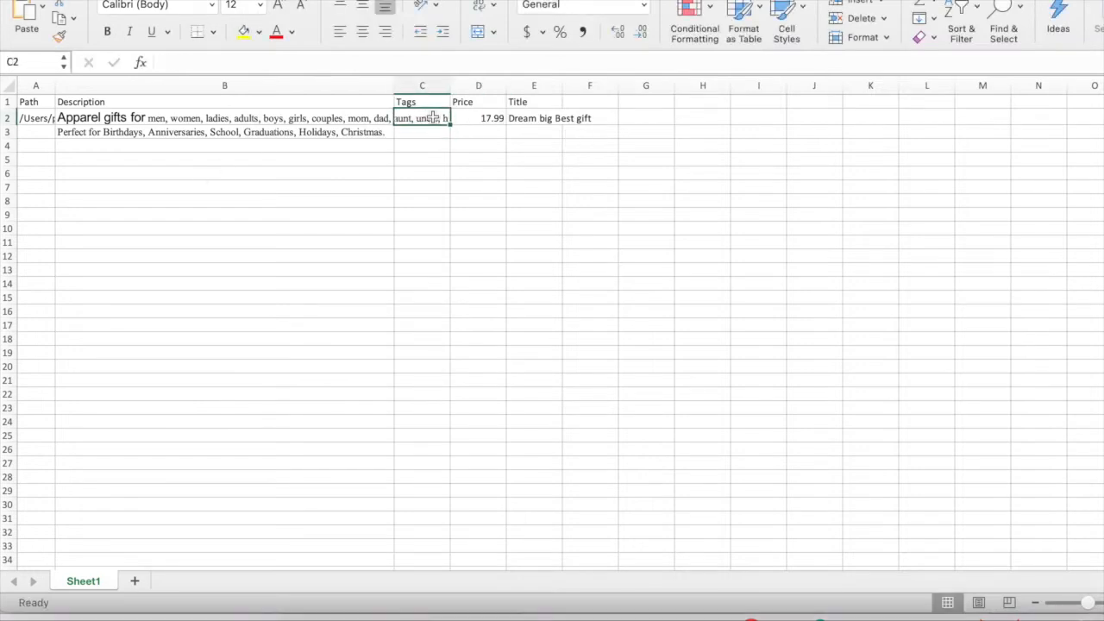
{"action": "type", "text": "motivation, inspiration, motivational, success quotes, gift ideas, motivational sayings, self love, hard work,"}
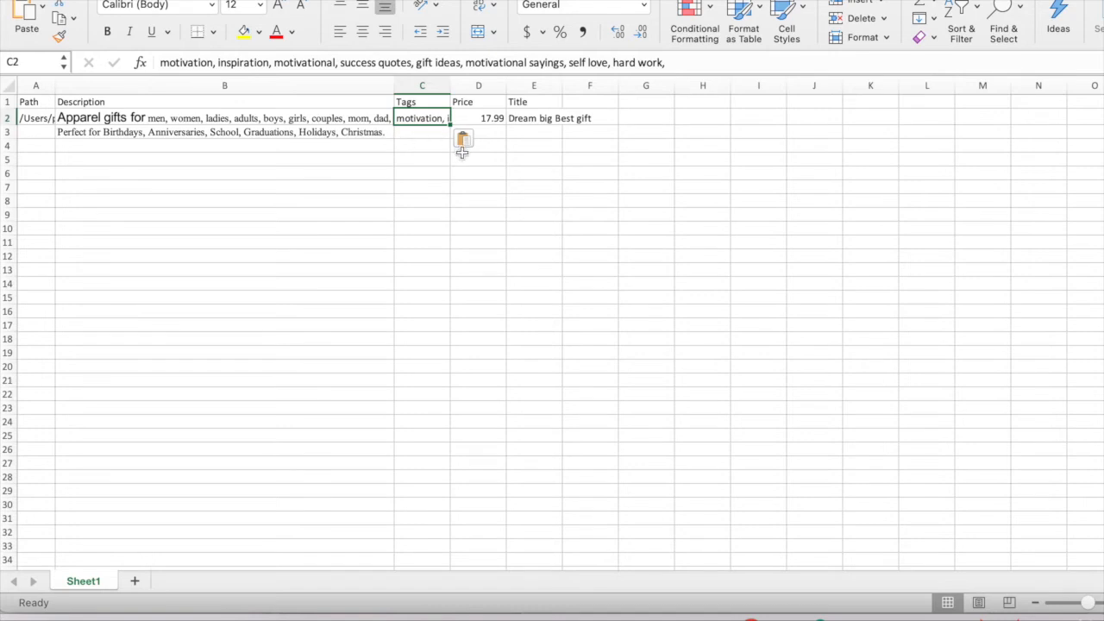
{"action": "left_click", "coordinate": [440, 213]}
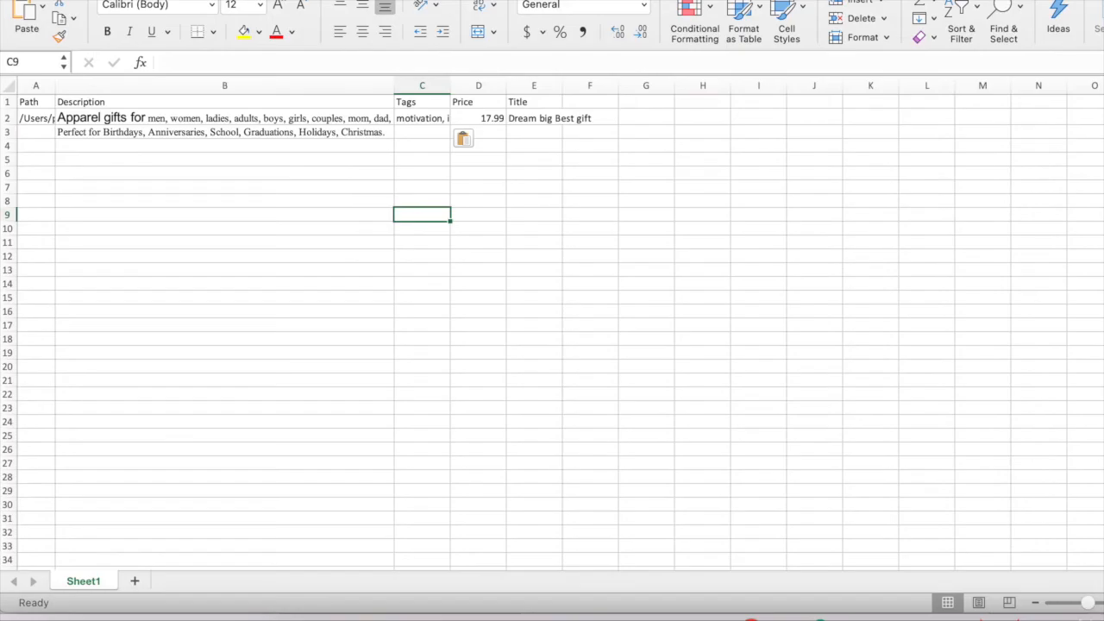
Step: Reposition the Pod Connect and Excel windows and bring the filled-in workbook to the front
{"action": "key", "text": "F11"}
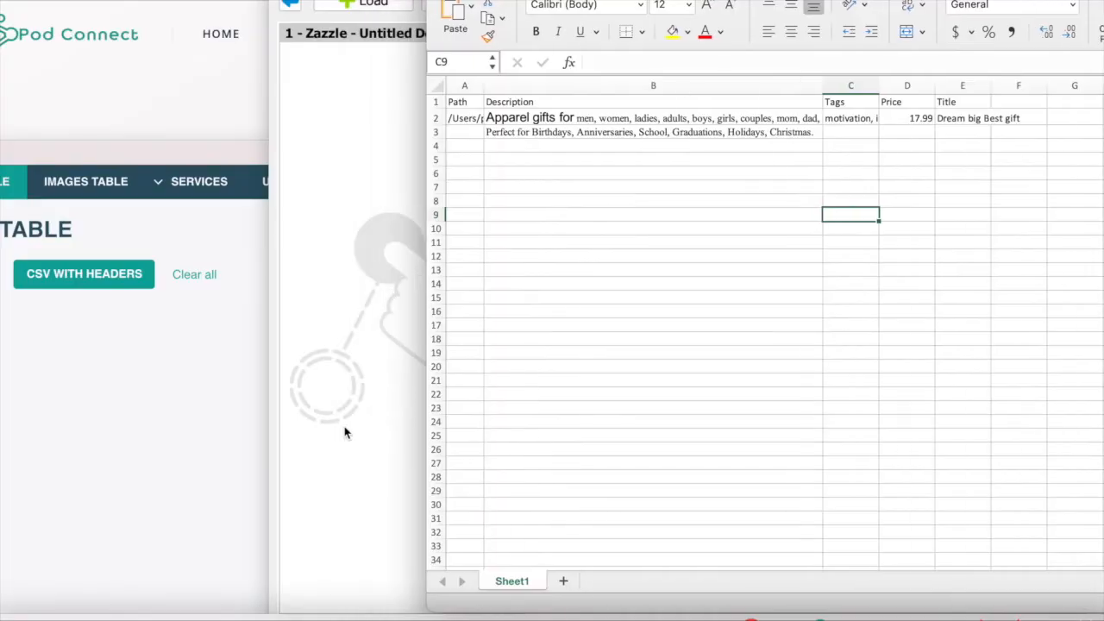
{"action": "left_click", "coordinate": [213, 376]}
{"action": "left_click_drag", "start_coordinate": [352, 144], "coordinate": [367, 0]}
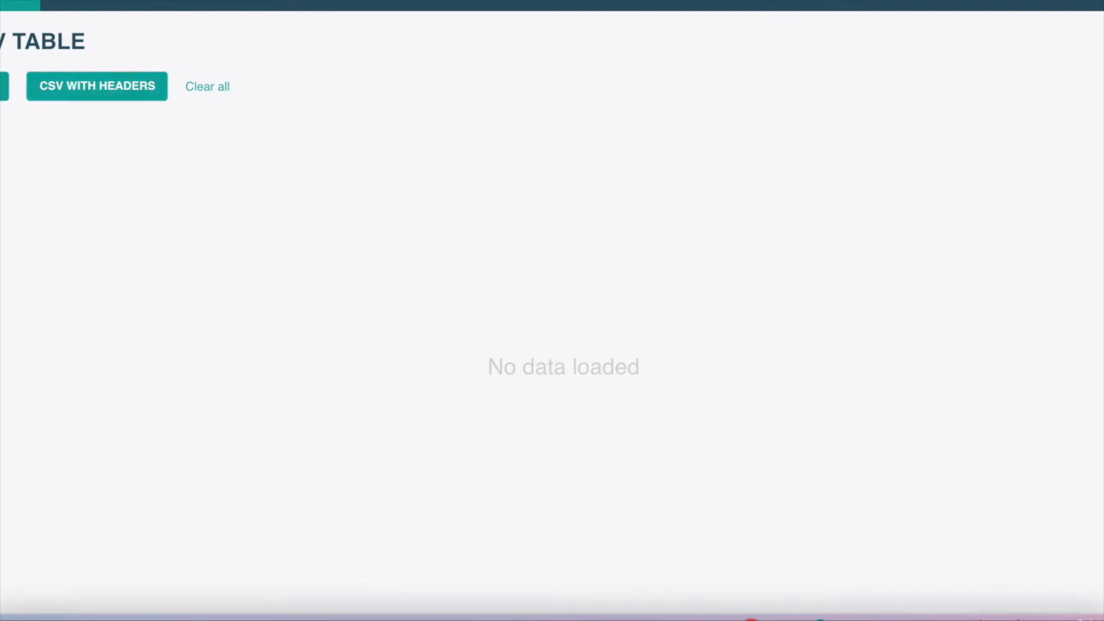
{"action": "key", "text": "super+Tab"}
{"action": "left_click_drag", "start_coordinate": [765, 0], "coordinate": [757, 2]}
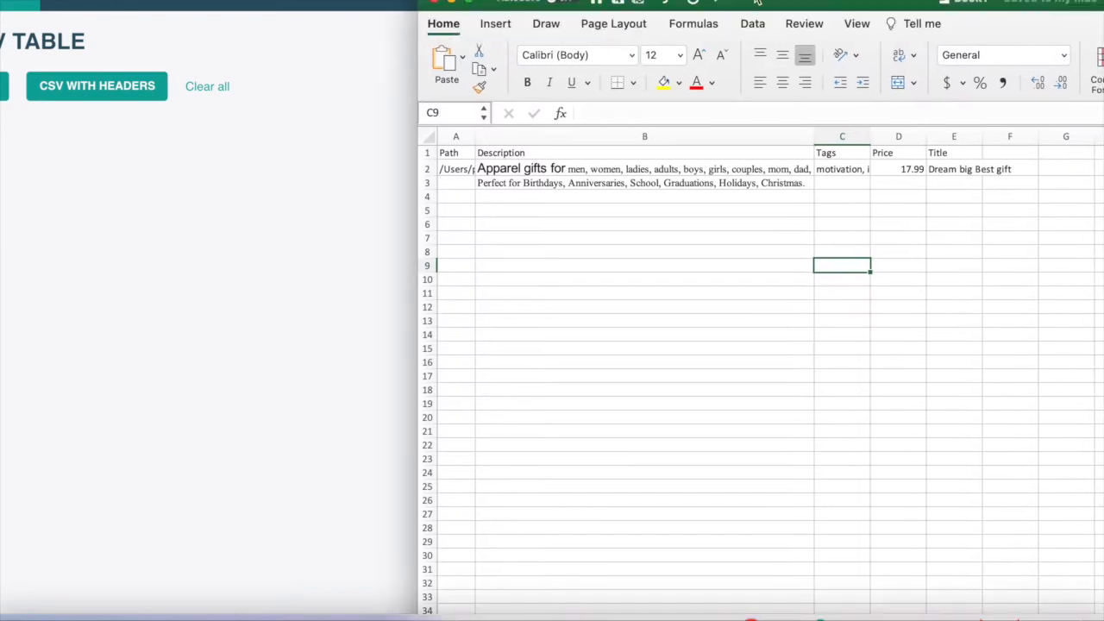
{"action": "left_click", "coordinate": [594, 3]}
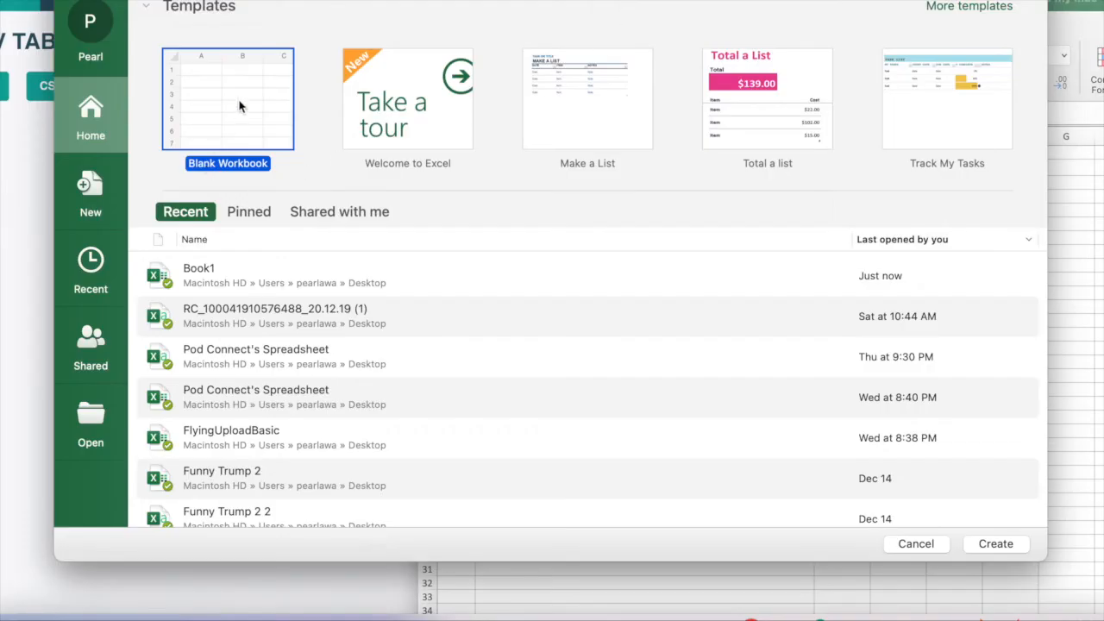
{"action": "left_click", "coordinate": [1074, 120]}
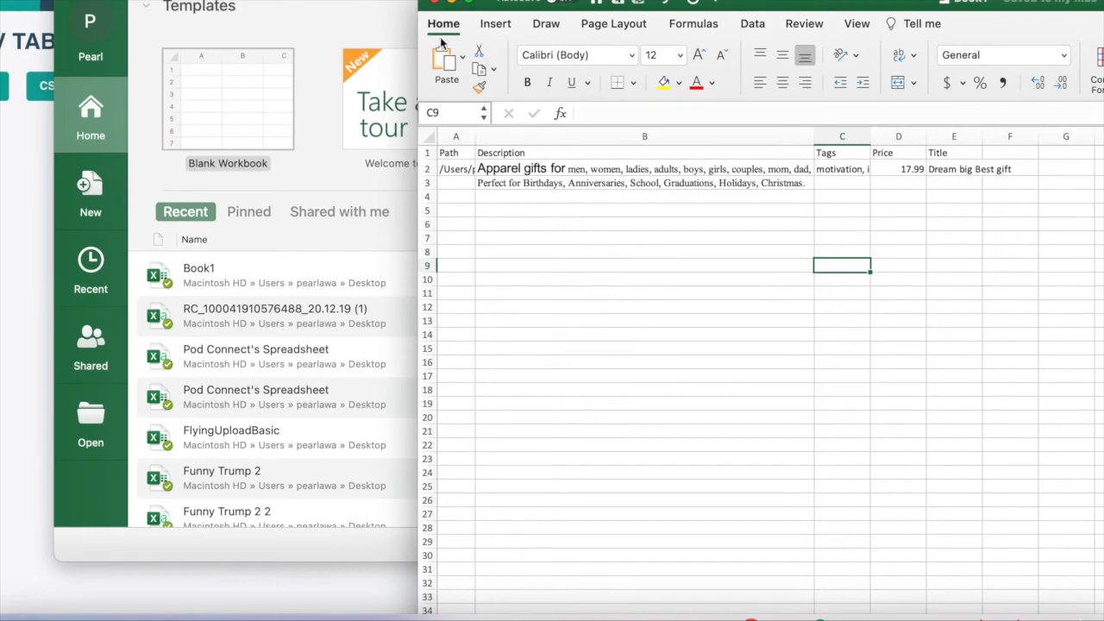
Step: Save the listing workbook to the Desktop in CSV UTF-8 (Comma delimited) format under the name Book1
{"action": "left_click", "coordinate": [31, 0]}
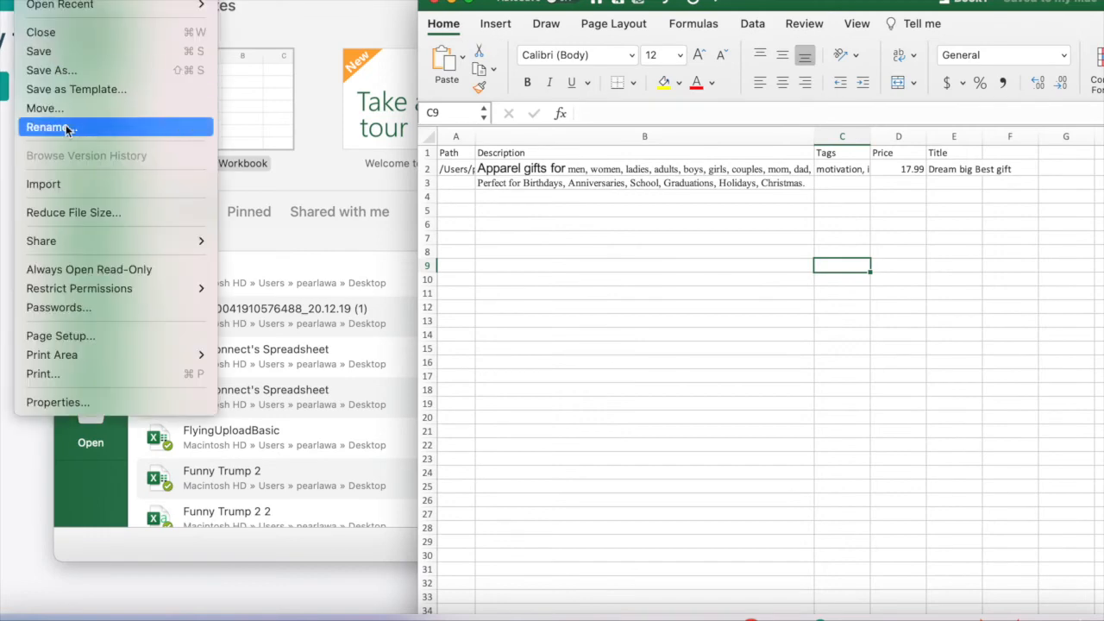
{"action": "left_click", "coordinate": [53, 70]}
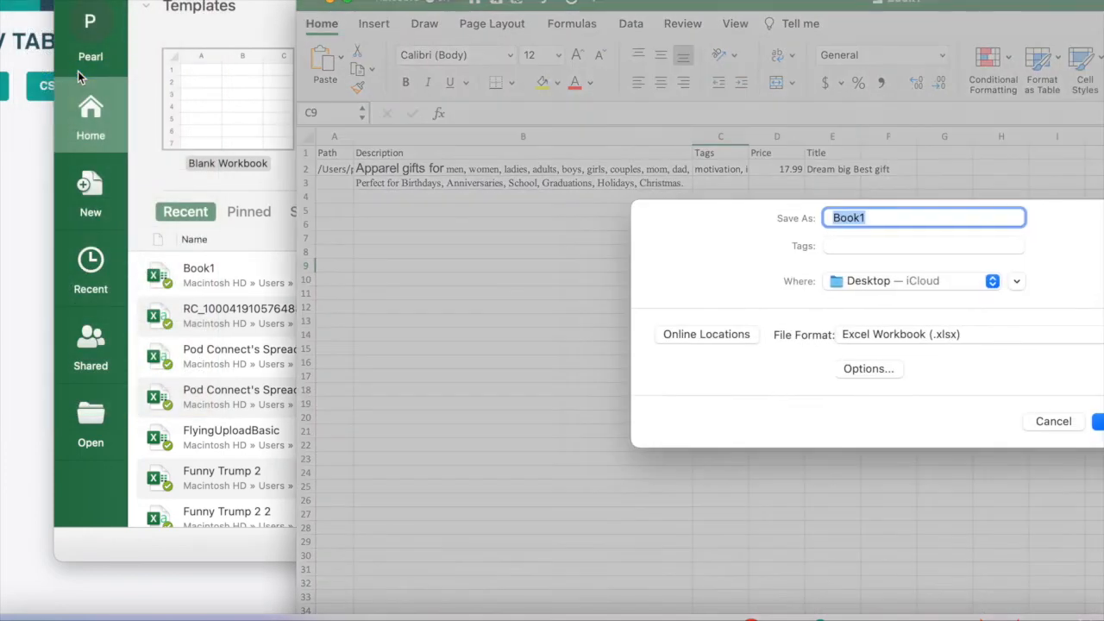
{"action": "left_click", "coordinate": [969, 339]}
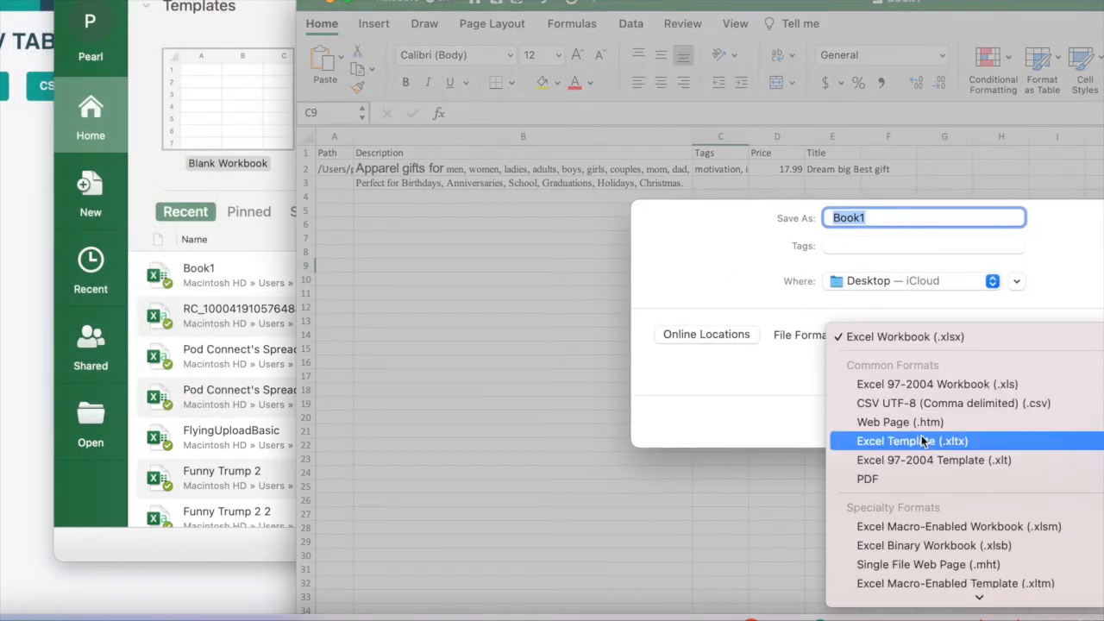
{"action": "left_click", "coordinate": [970, 403]}
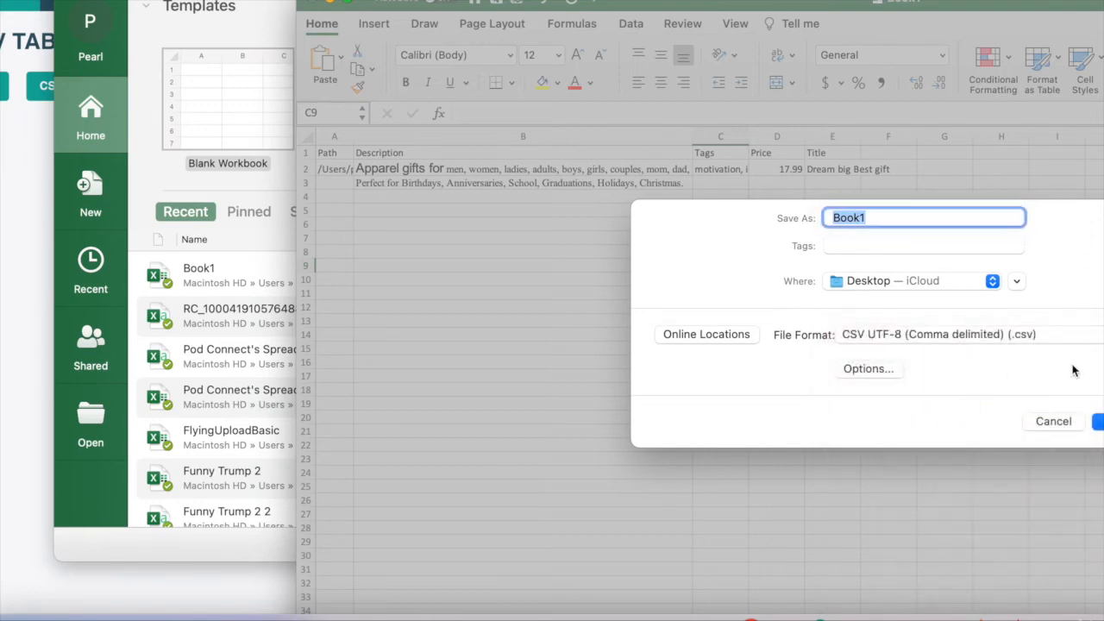
{"action": "left_click", "coordinate": [1095, 419]}
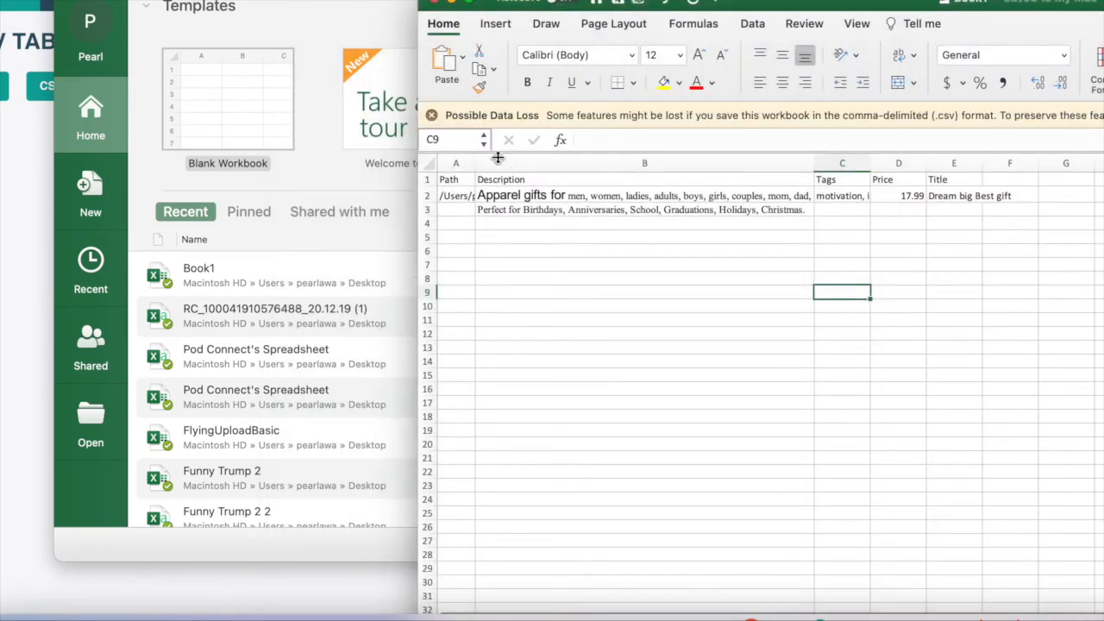
Step: Switch to Pod Connect and load the saved listing file into the CSV table with headers
{"action": "left_click", "coordinate": [2, 252]}
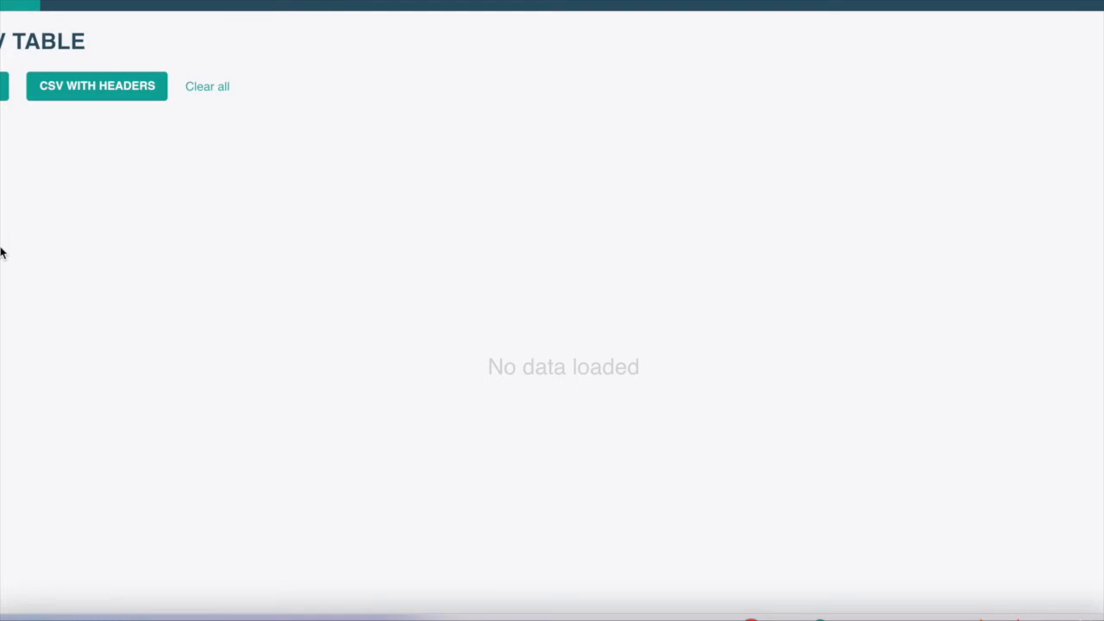
{"action": "left_click", "coordinate": [116, 87]}
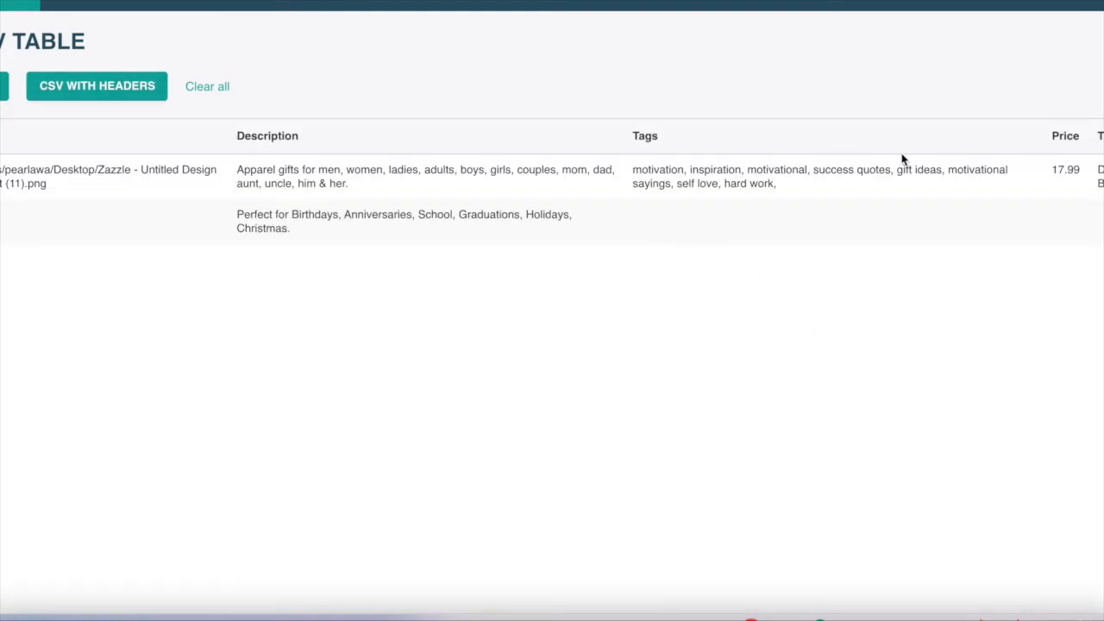
Step: Open the Printful service, clear its saved Amazon store and keep Etsy as the marketplace
{"action": "left_click", "coordinate": [191, 2]}
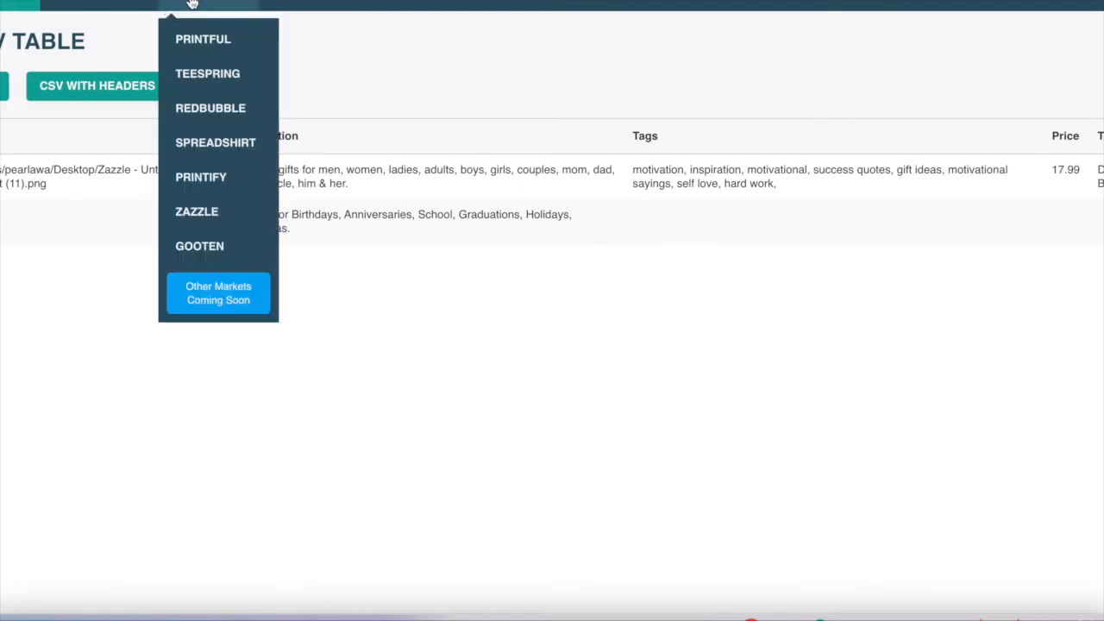
{"action": "left_click", "coordinate": [212, 40]}
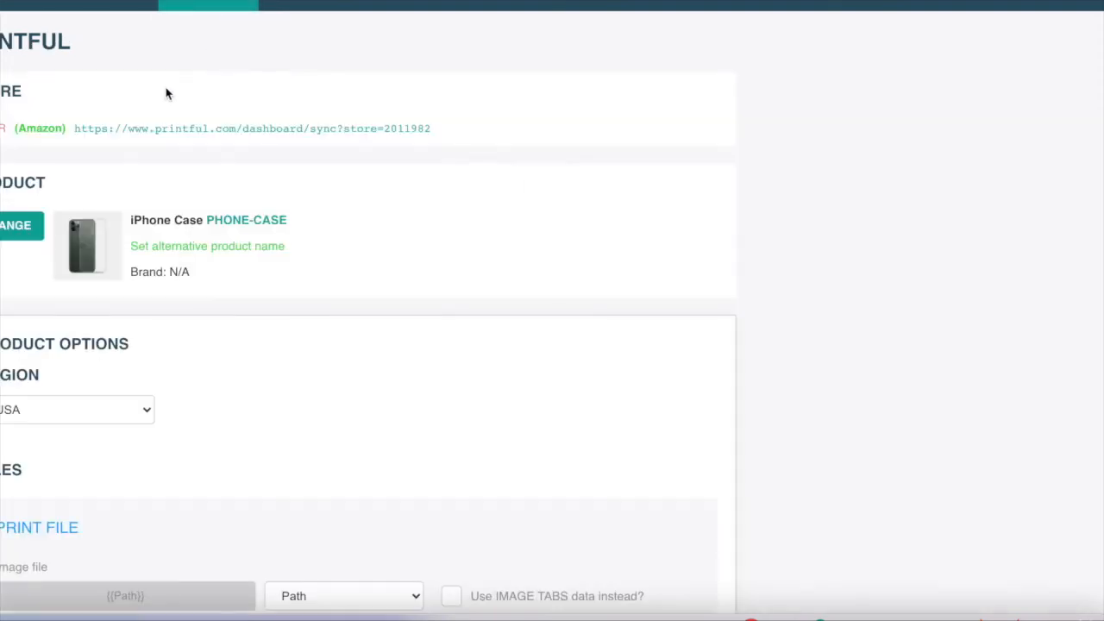
{"action": "left_click", "coordinate": [207, 4]}
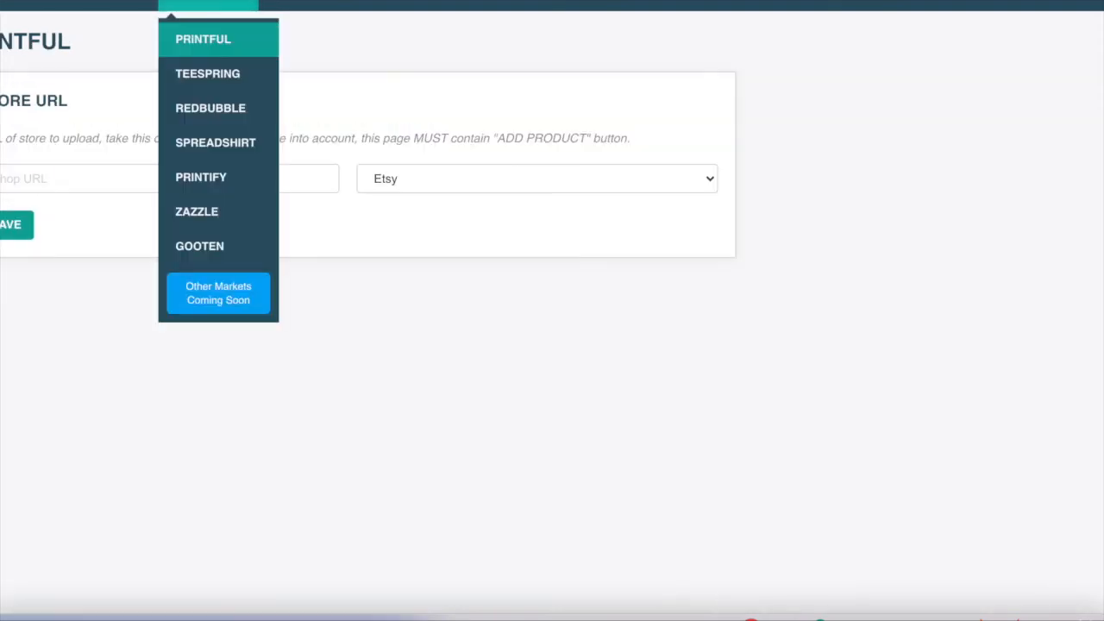
{"action": "left_click", "coordinate": [207, 50]}
{"action": "left_click", "coordinate": [393, 179]}
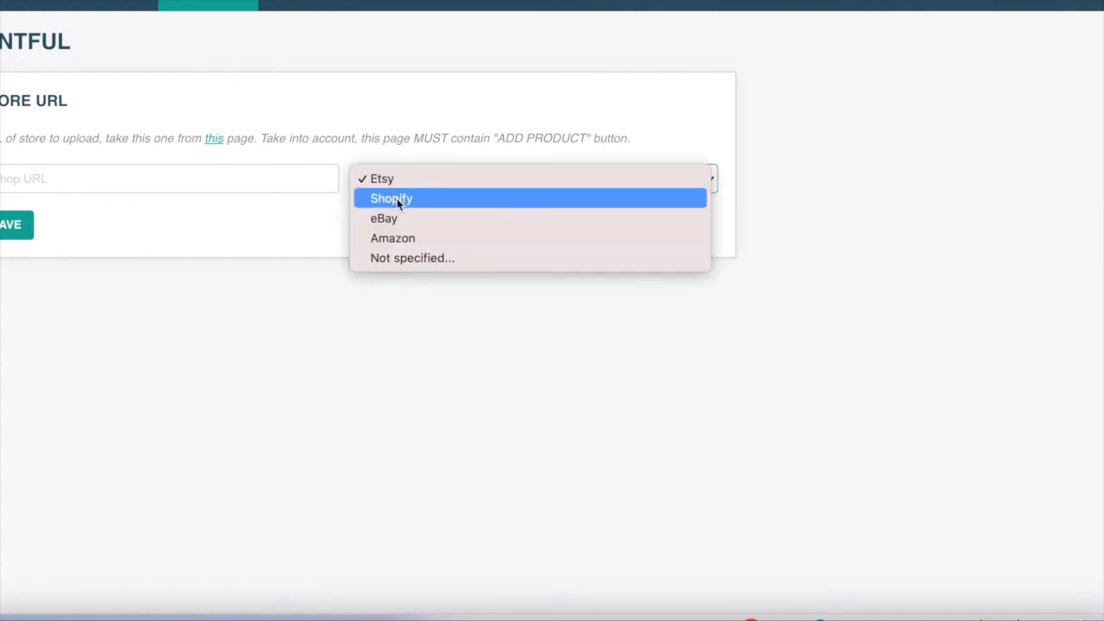
{"action": "left_click", "coordinate": [395, 181]}
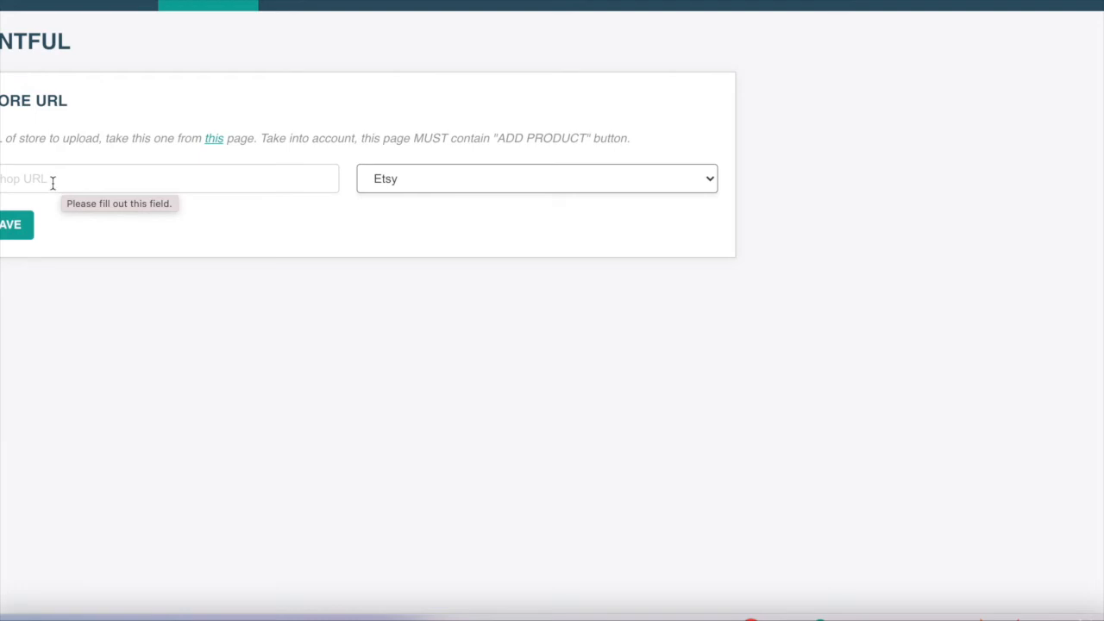
Step: Move the Pod Connect window aside, switch to the Printful dashboard in the browser and open the Etsy store's product page
{"action": "left_click_drag", "start_coordinate": [125, 0], "coordinate": [284, 16]}
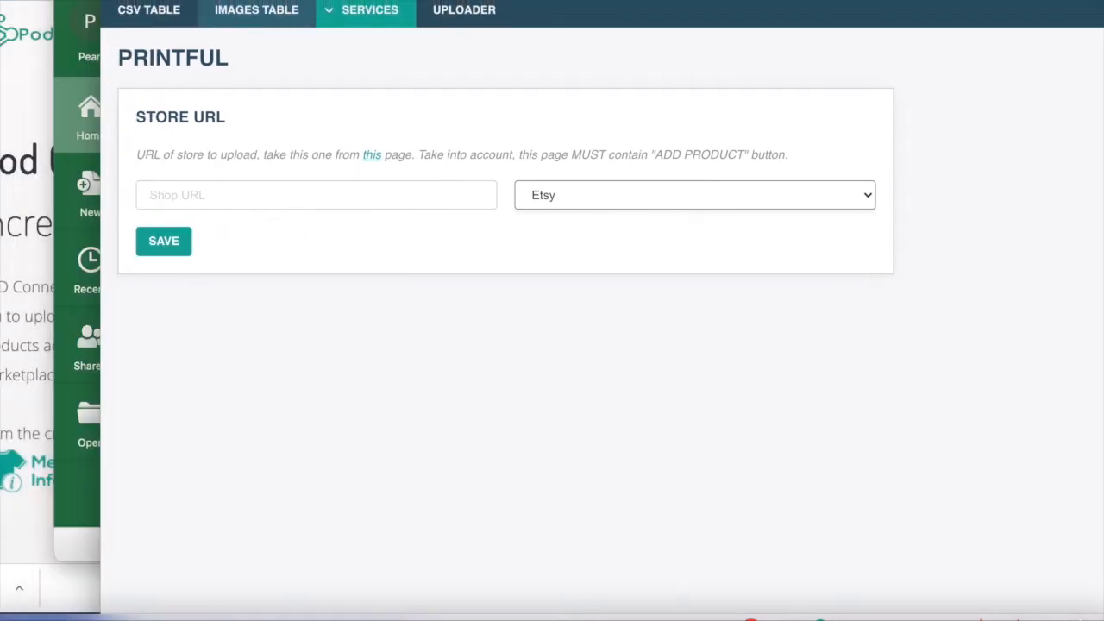
{"action": "left_click", "coordinate": [23, 94]}
{"action": "left_click_drag", "start_coordinate": [216, 0], "coordinate": [316, 0]}
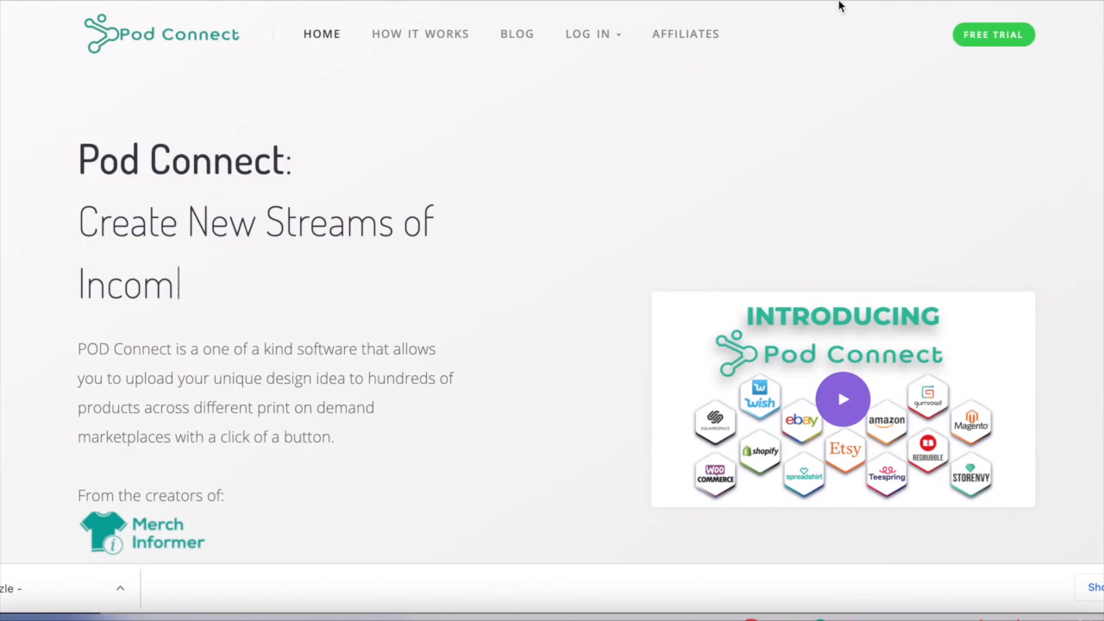
{"action": "left_click", "coordinate": [103, 0]}
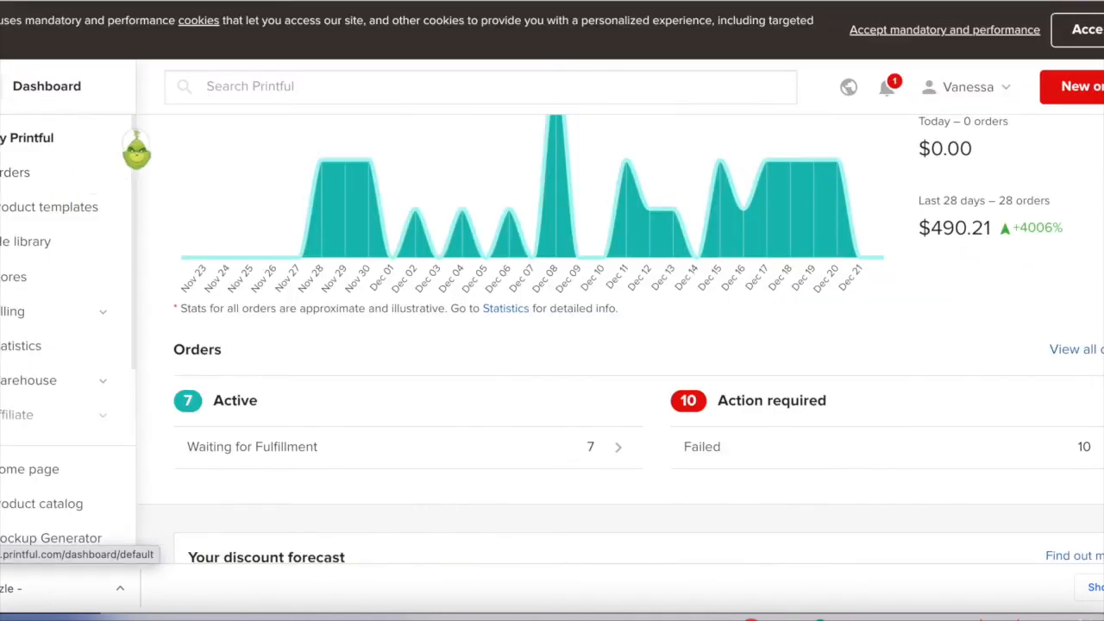
{"action": "scroll", "coordinate": [54, 308], "scroll_direction": "up", "scroll_amount": 2}
{"action": "left_click", "coordinate": [4, 346]}
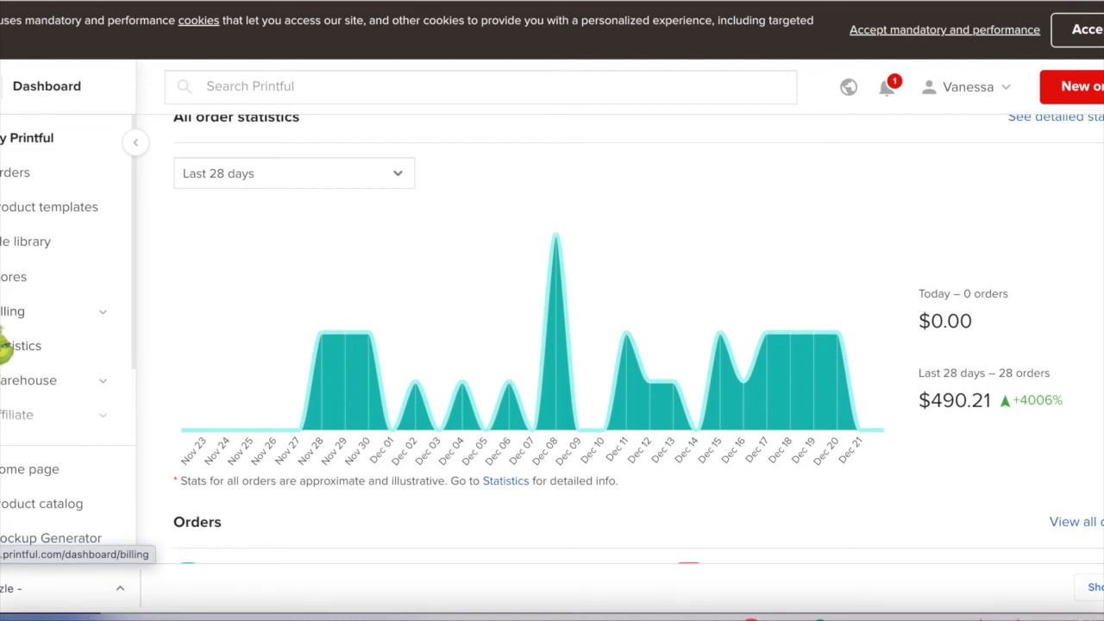
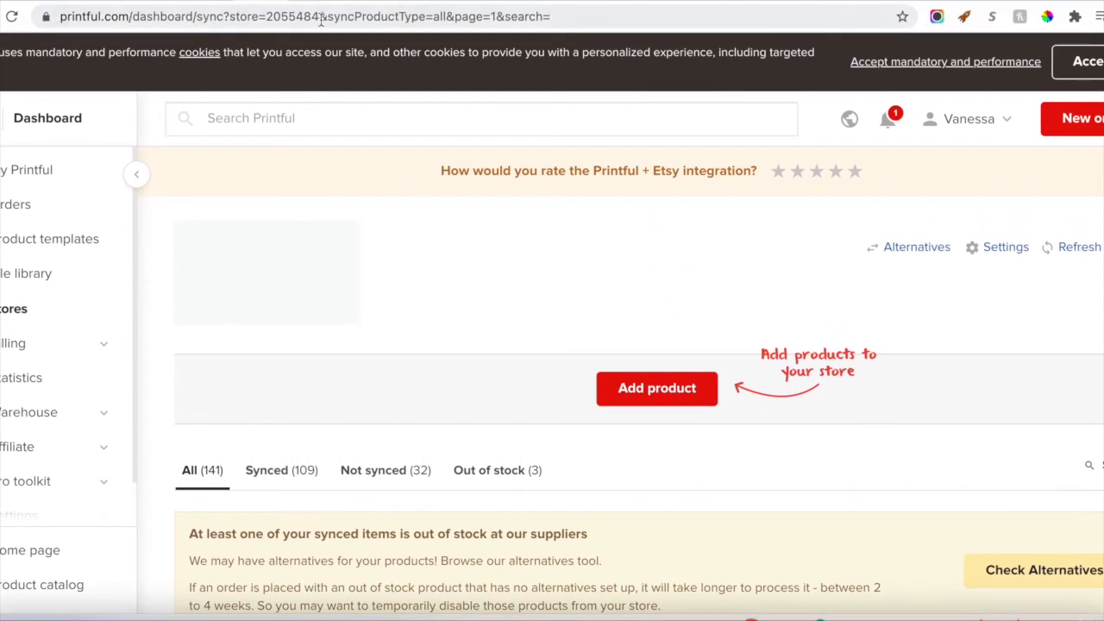
Step: Copy the Printful store page's address only up to the end of the store number
{"action": "left_click_drag", "start_coordinate": [321, 17], "coordinate": [107, 8]}
{"action": "type", "text": "c"}
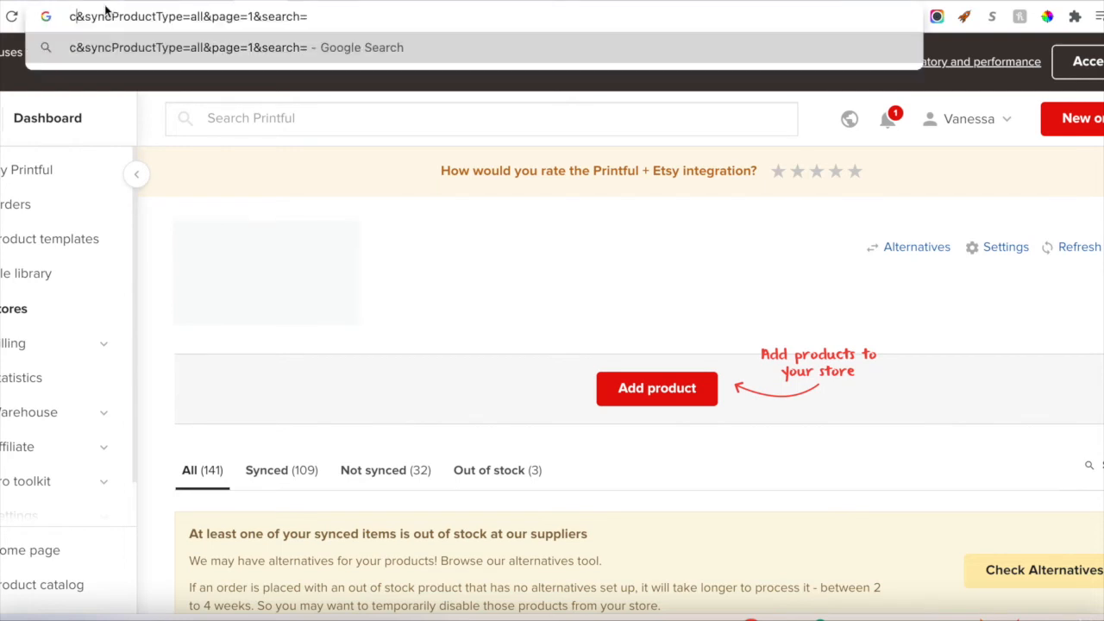
{"action": "key", "text": "ctrl+z"}
{"action": "key", "text": "super+c"}
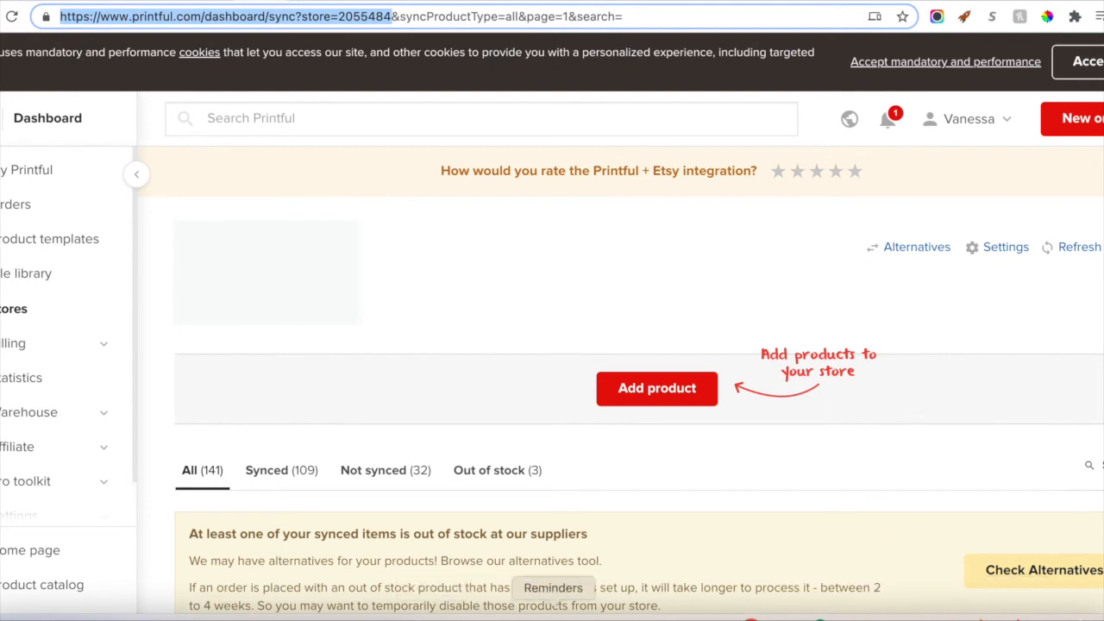
Step: Switch back to Pod Connect, paste the copied Printful address as the Shop URL and save the Etsy store
{"action": "left_click", "coordinate": [819, 614]}
{"action": "left_click", "coordinate": [461, 205]}
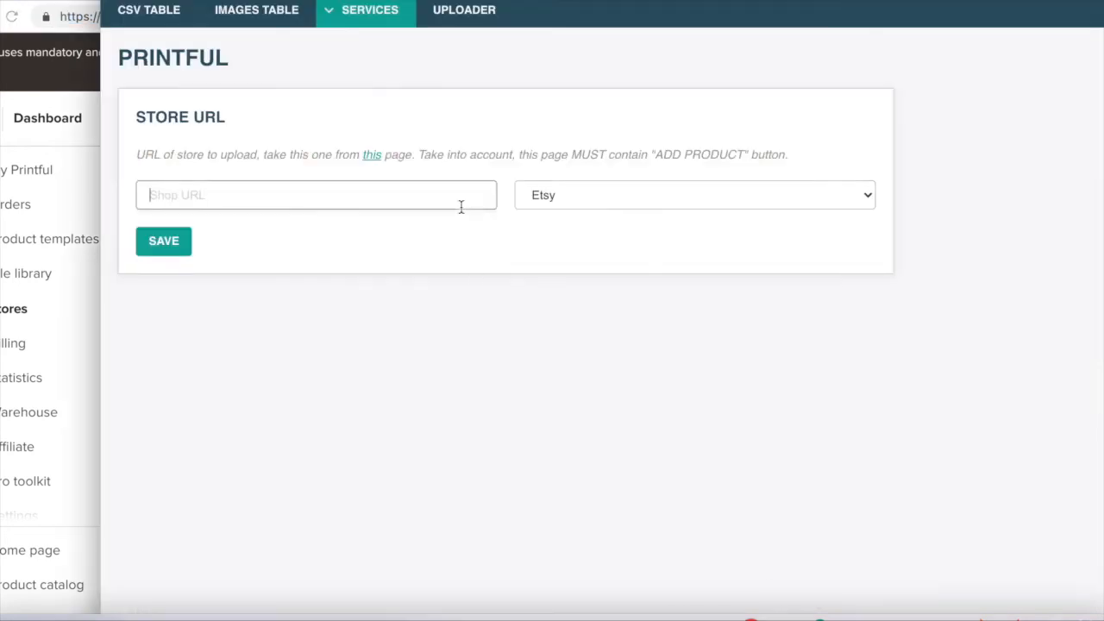
{"action": "key", "text": "super+v"}
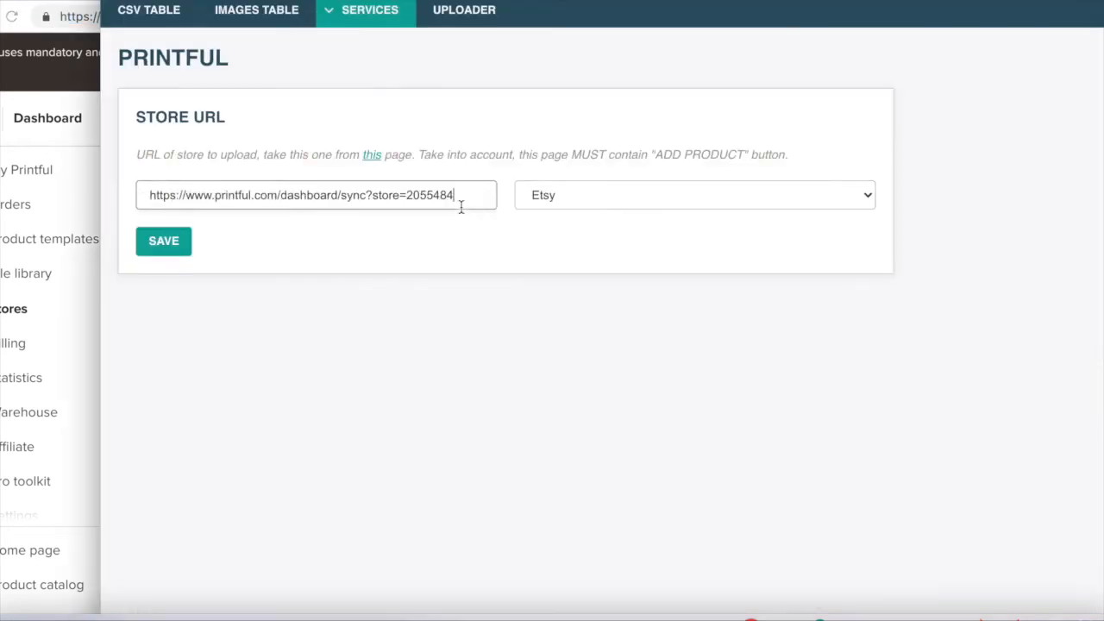
{"action": "left_click", "coordinate": [165, 242]}
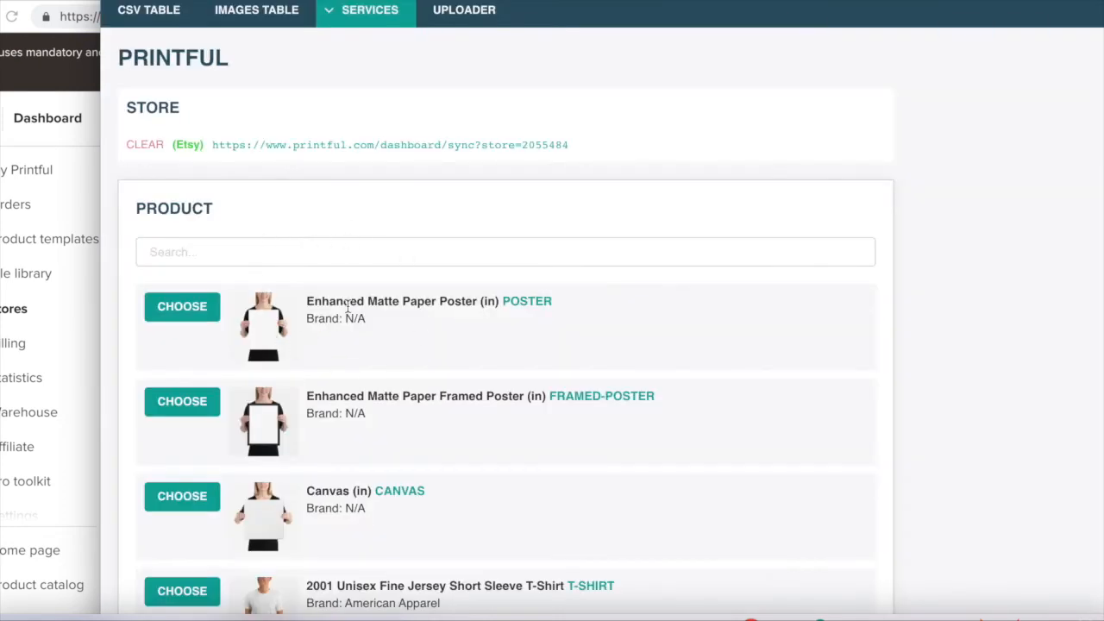
Step: Search the Printful product list for "tshirt" and look through the matching products
{"action": "left_click", "coordinate": [335, 256]}
{"action": "type", "text": "ts"}
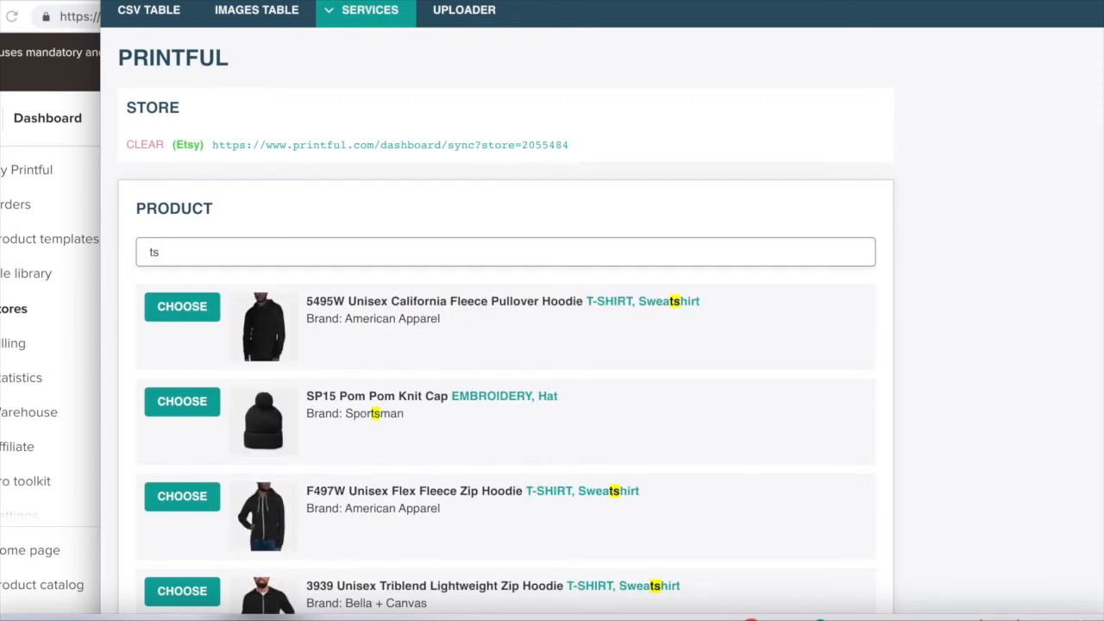
{"action": "type", "text": "hirt"}
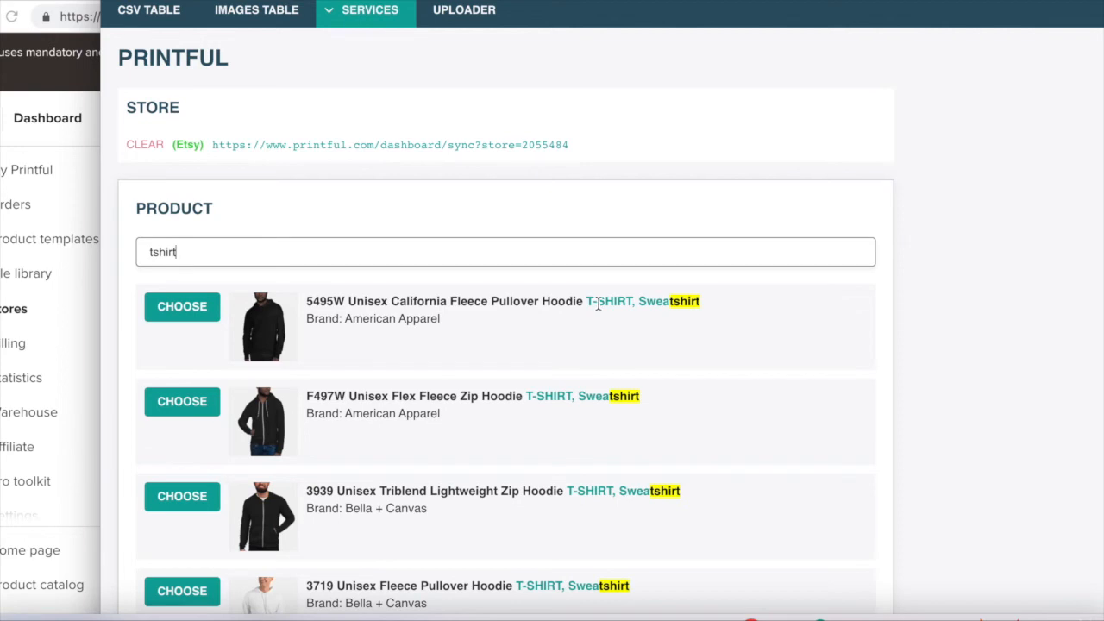
{"action": "left_click_drag", "start_coordinate": [751, 278], "coordinate": [665, 595]}
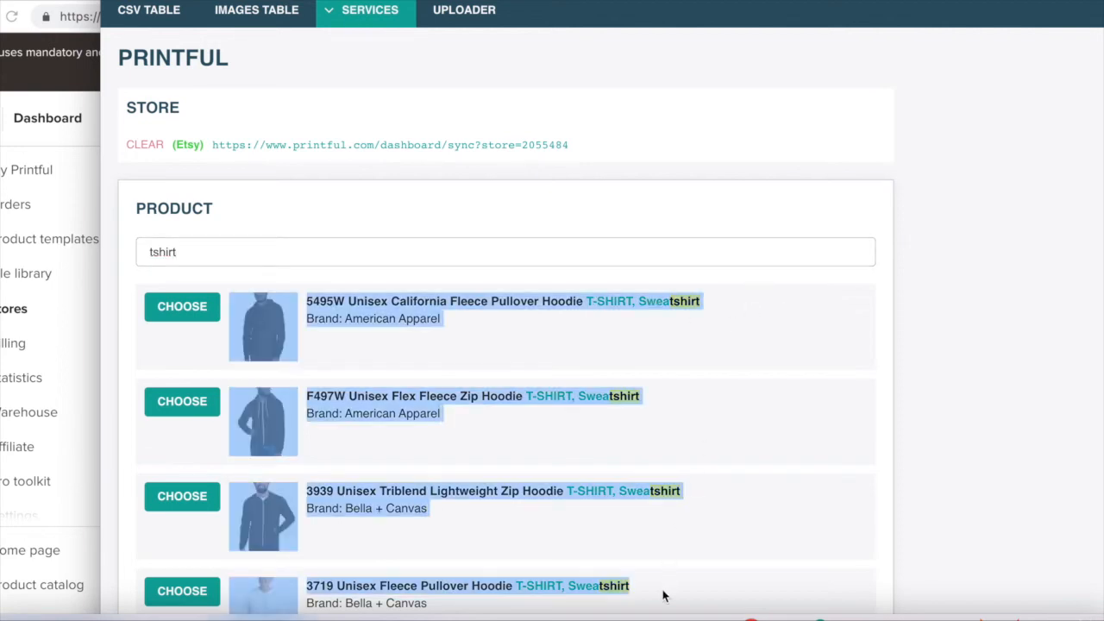
{"action": "scroll", "coordinate": [527, 558], "scroll_direction": "down", "scroll_amount": 6}
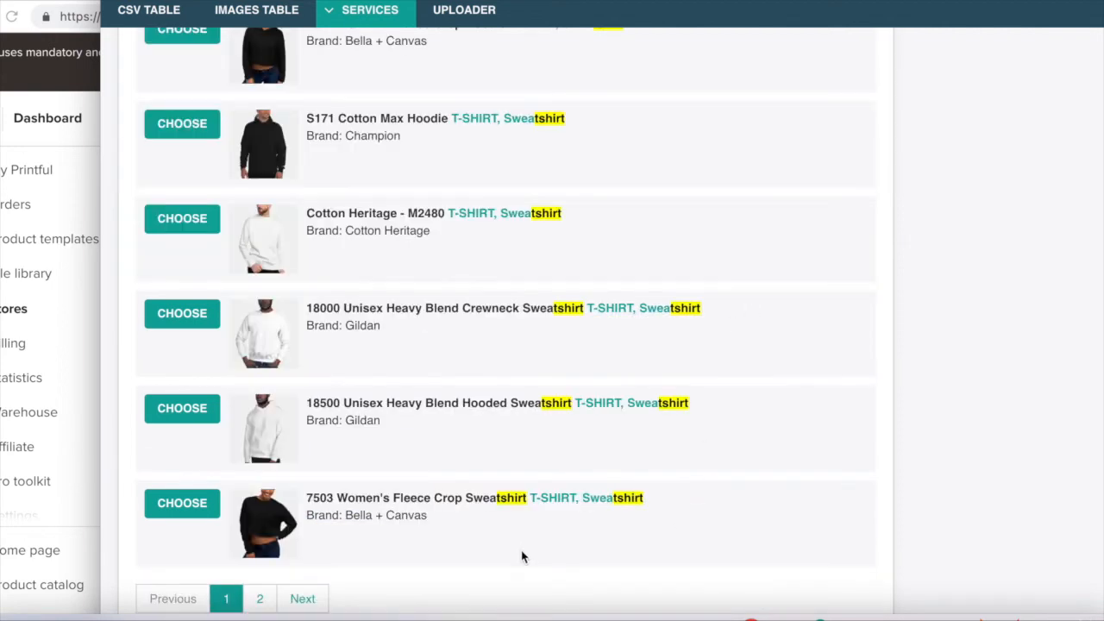
{"action": "scroll", "coordinate": [522, 557], "scroll_direction": "up", "scroll_amount": 9}
Step: Search the products for "gildan" instead and choose the 64000 Unisex Softstyle T-Shirt
{"action": "left_click_drag", "start_coordinate": [397, 251], "coordinate": [123, 263]}
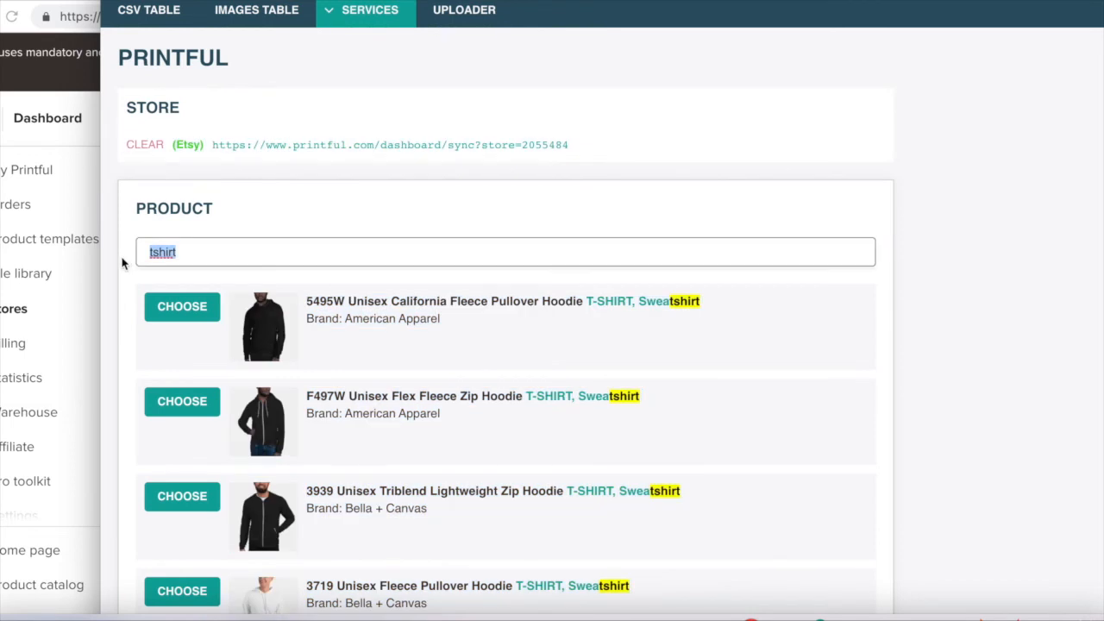
{"action": "type", "text": "gildan"}
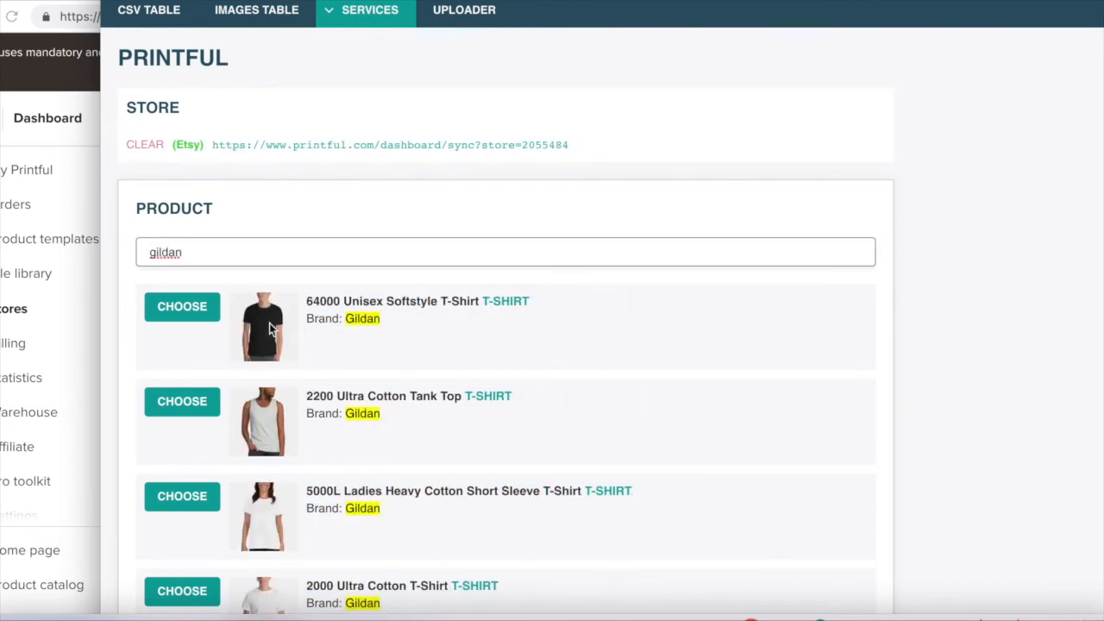
{"action": "left_click", "coordinate": [204, 310]}
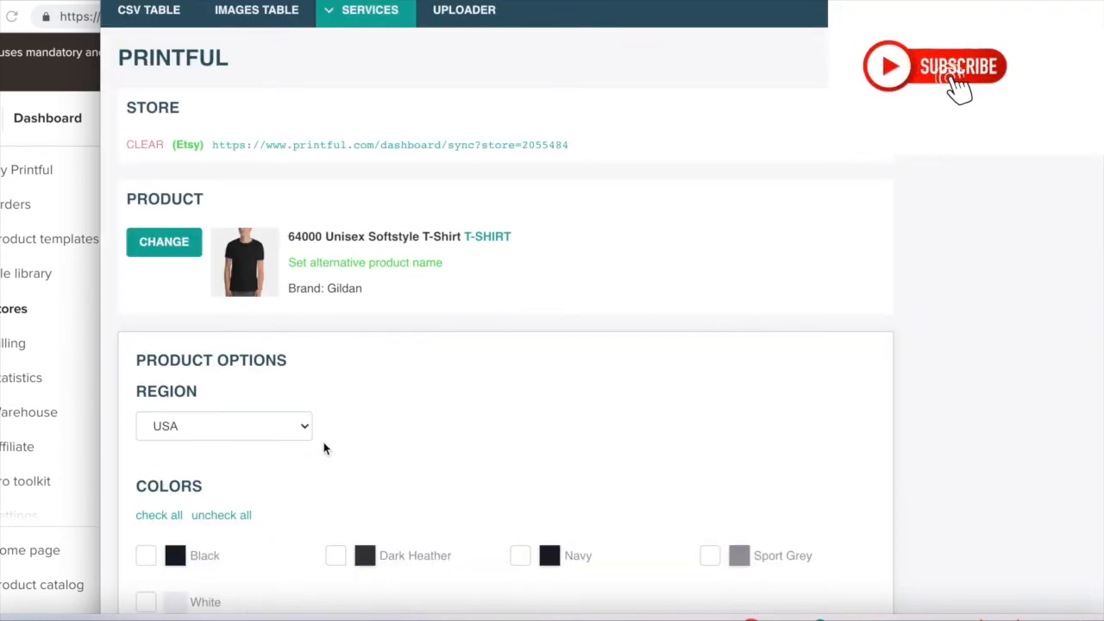
Step: Enable all T-shirt colors except White and Sport Grey
{"action": "left_click", "coordinate": [173, 518]}
{"action": "left_click", "coordinate": [146, 602]}
{"action": "left_click", "coordinate": [709, 556]}
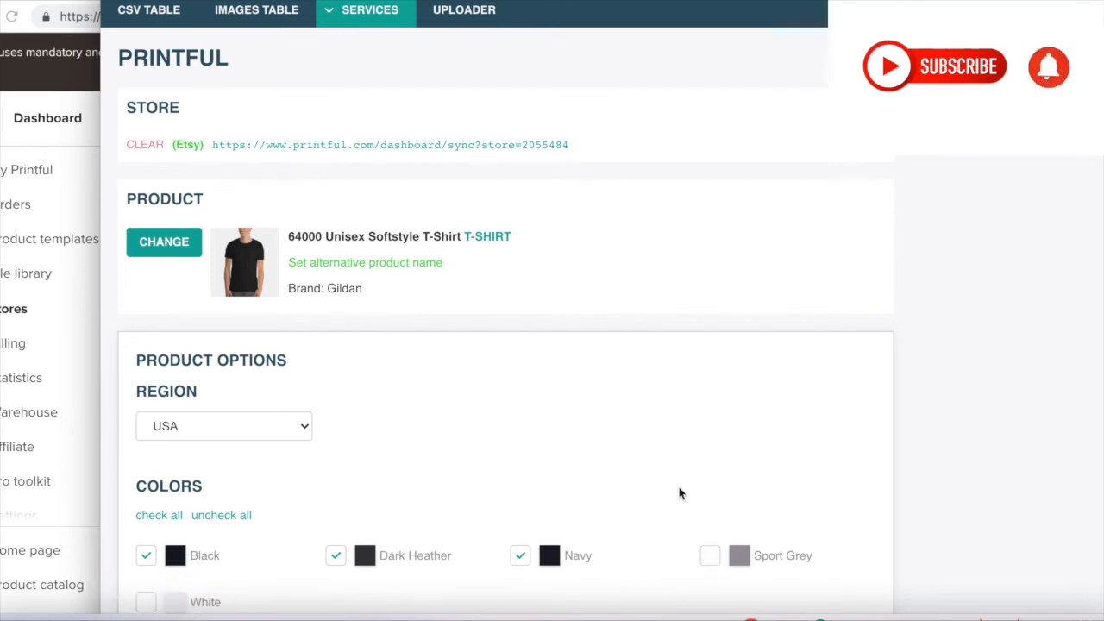
Step: Enable all available T-shirt sizes, from S to 2XL
{"action": "scroll", "coordinate": [680, 492], "scroll_direction": "down", "scroll_amount": 1}
{"action": "scroll", "coordinate": [680, 492], "scroll_direction": "down", "scroll_amount": 5}
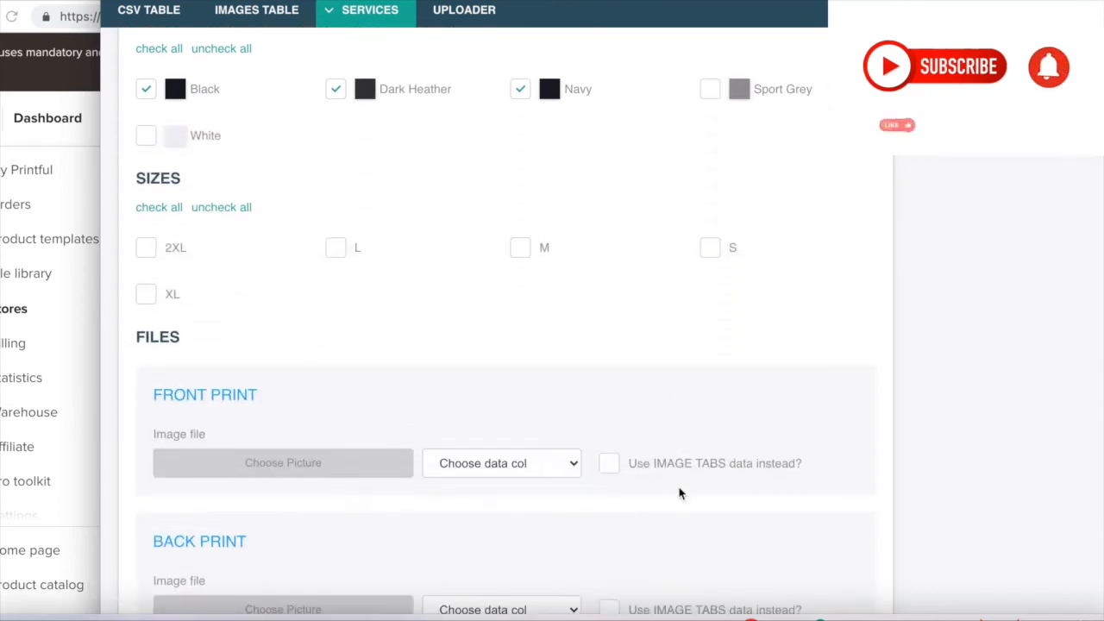
{"action": "left_click", "coordinate": [164, 195]}
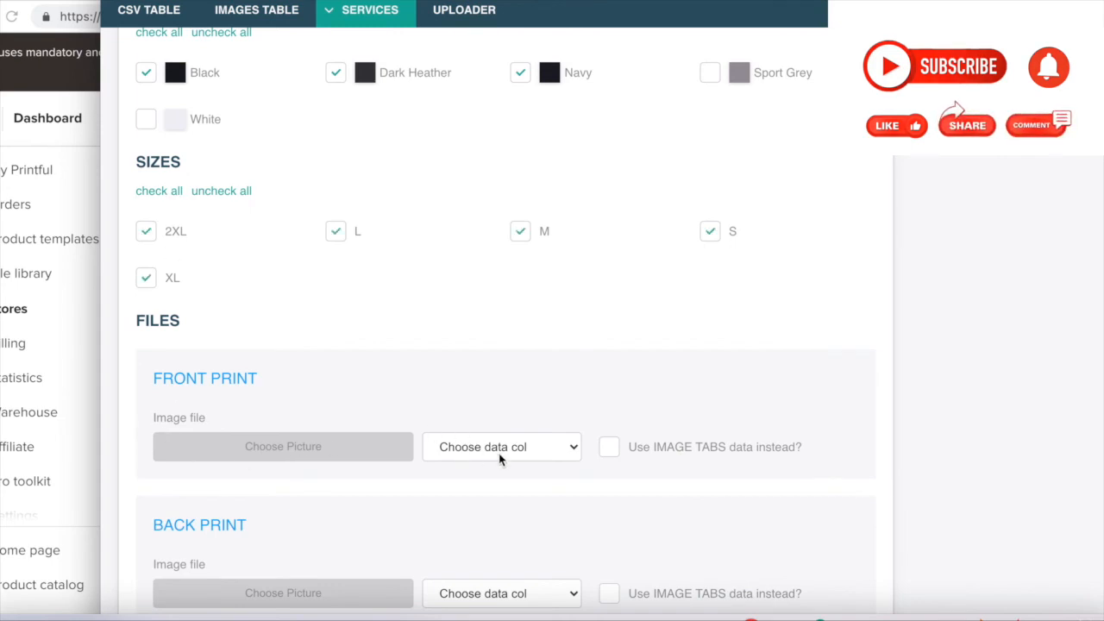
Step: Set the front print's image file to come from the Path data column
{"action": "scroll", "coordinate": [498, 459], "scroll_direction": "down", "scroll_amount": 2}
{"action": "scroll", "coordinate": [499, 459], "scroll_direction": "down", "scroll_amount": 1}
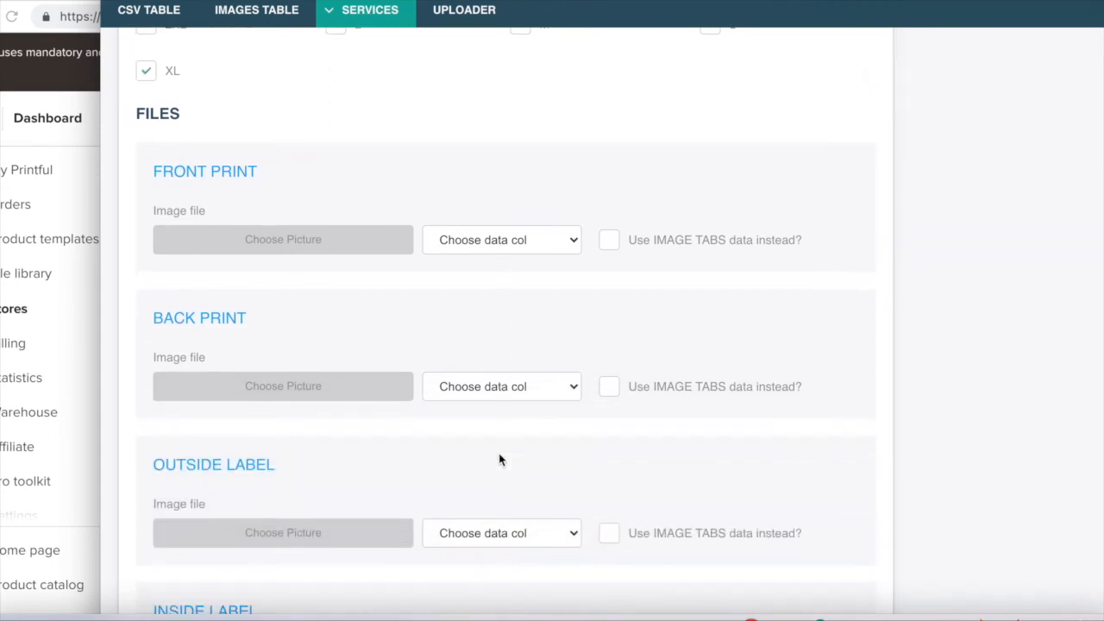
{"action": "left_click", "coordinate": [535, 243]}
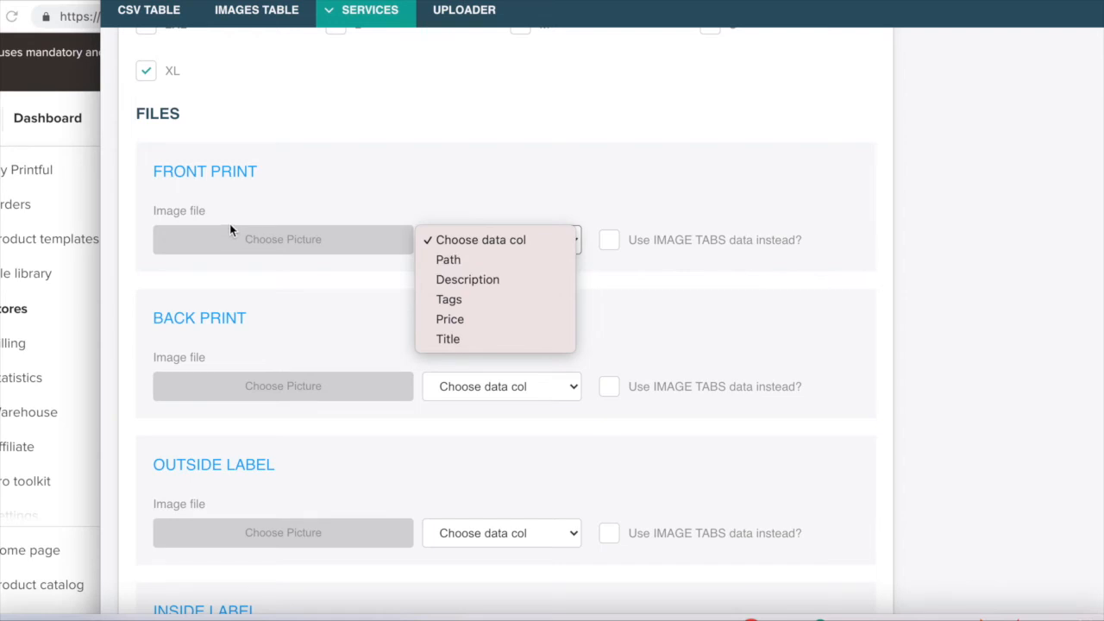
{"action": "left_click", "coordinate": [457, 259]}
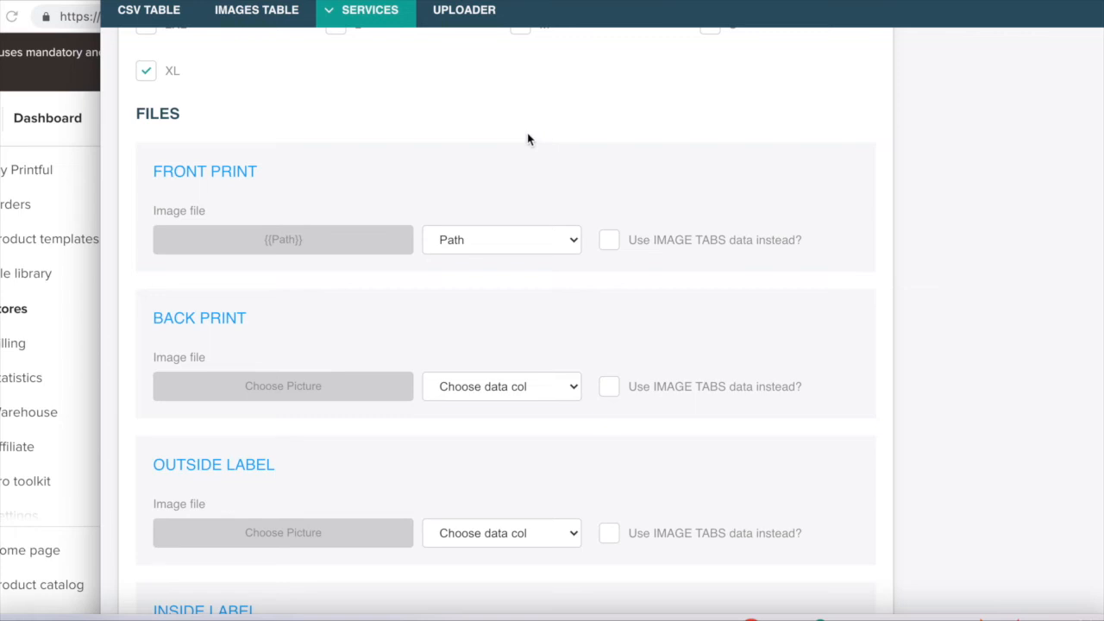
Step: Go from the mockup style setting to the open Printful product design and proceed to its mockup images
{"action": "scroll", "coordinate": [528, 139], "scroll_direction": "down", "scroll_amount": 6}
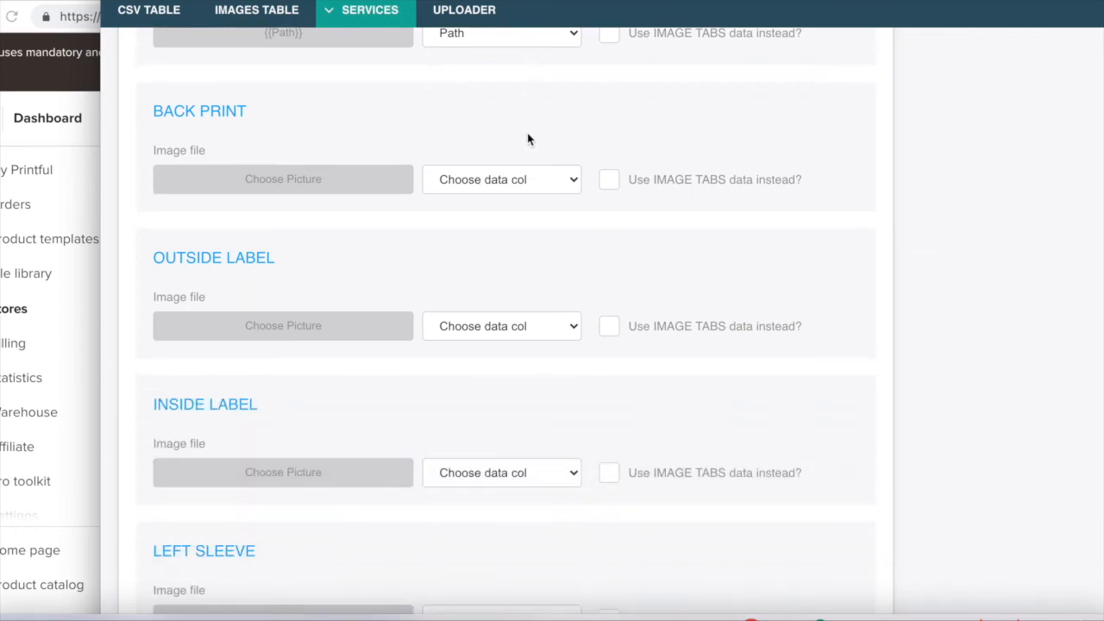
{"action": "scroll", "coordinate": [529, 139], "scroll_direction": "down", "scroll_amount": 3}
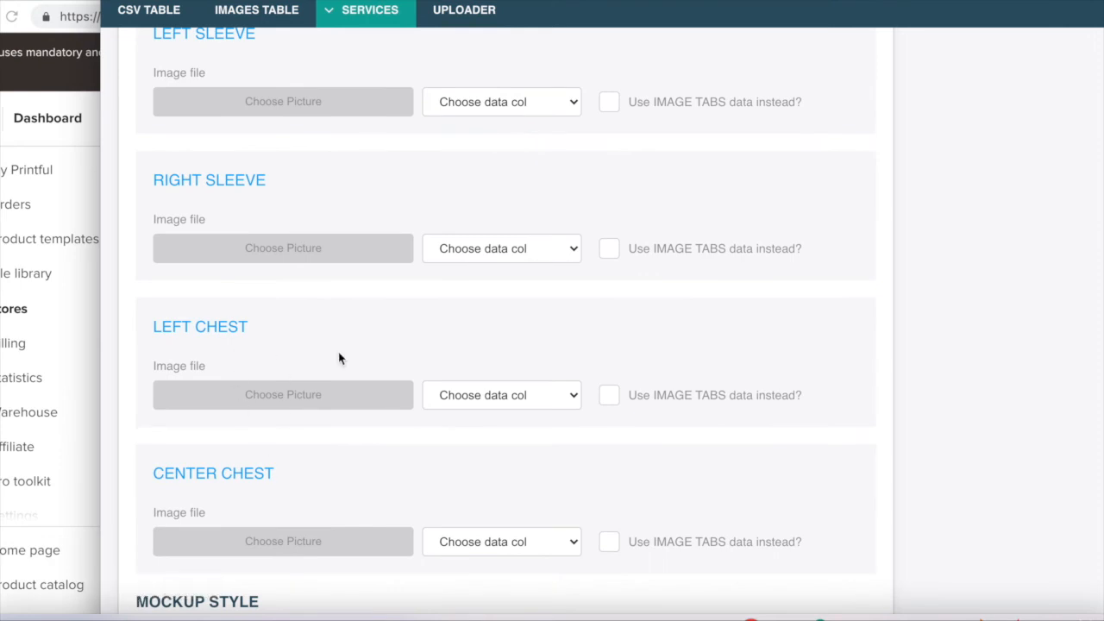
{"action": "scroll", "coordinate": [338, 358], "scroll_direction": "down", "scroll_amount": 3}
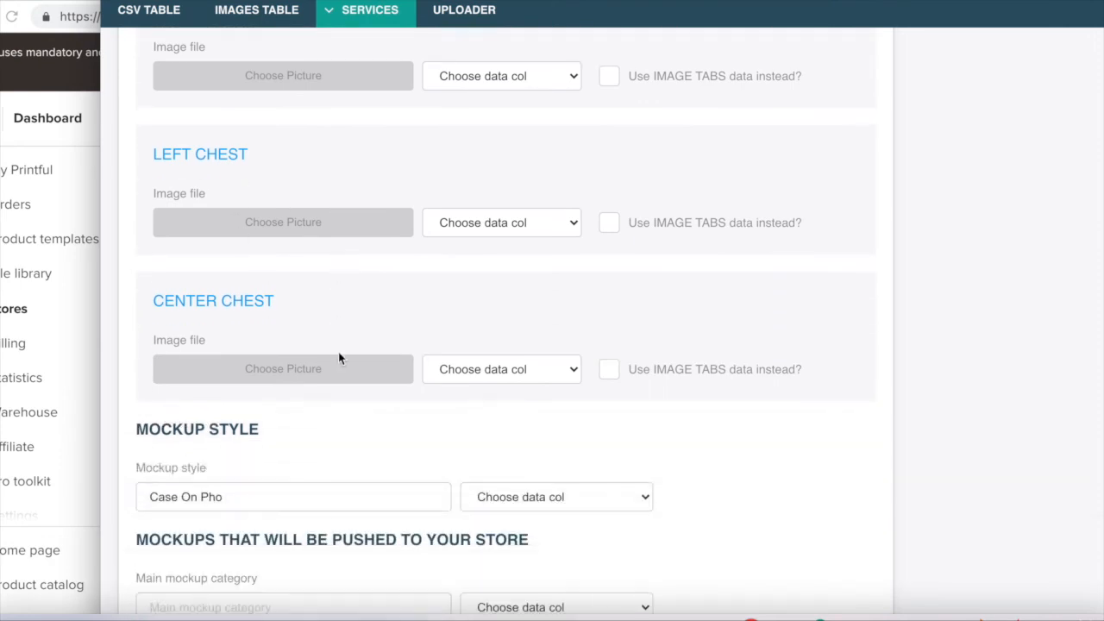
{"action": "scroll", "coordinate": [339, 358], "scroll_direction": "down", "scroll_amount": 1}
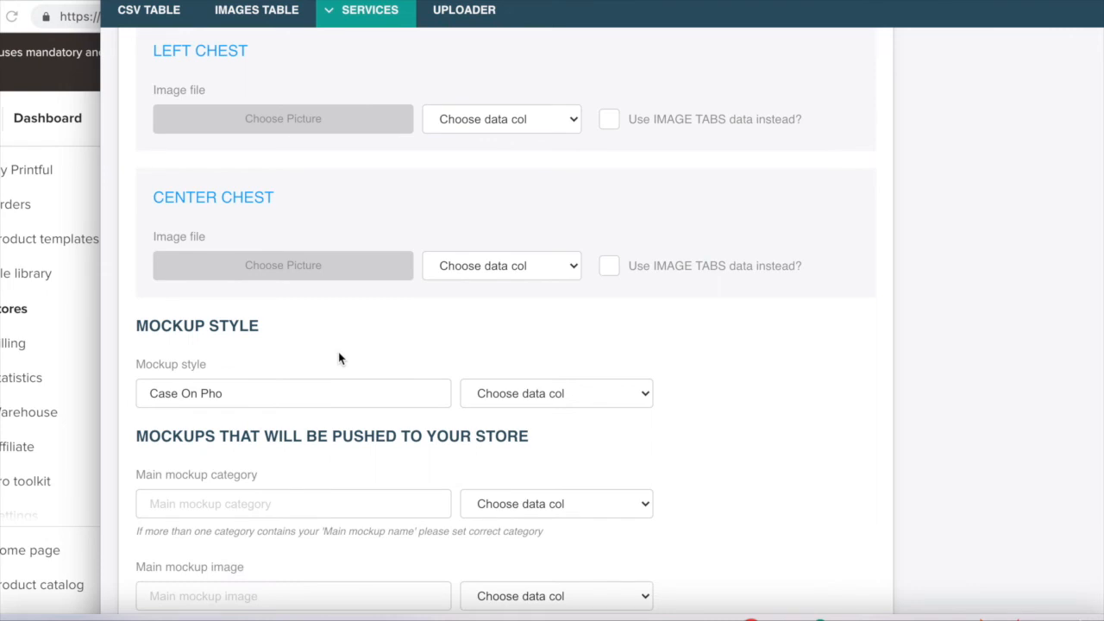
{"action": "scroll", "coordinate": [339, 358], "scroll_direction": "down", "scroll_amount": 2}
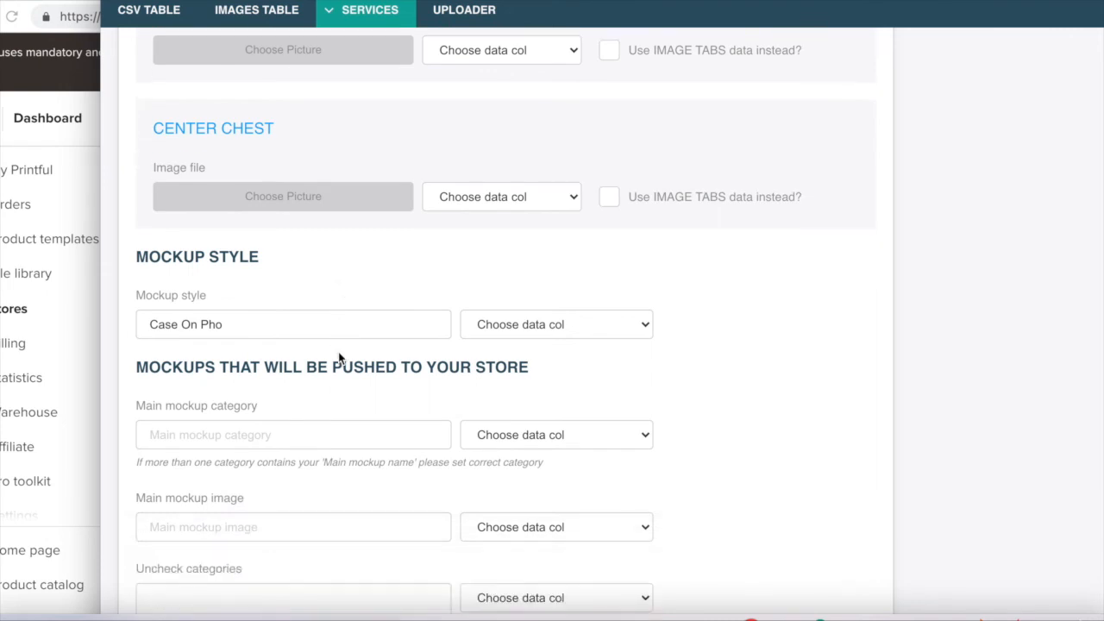
{"action": "scroll", "coordinate": [339, 358], "scroll_direction": "down", "scroll_amount": 6}
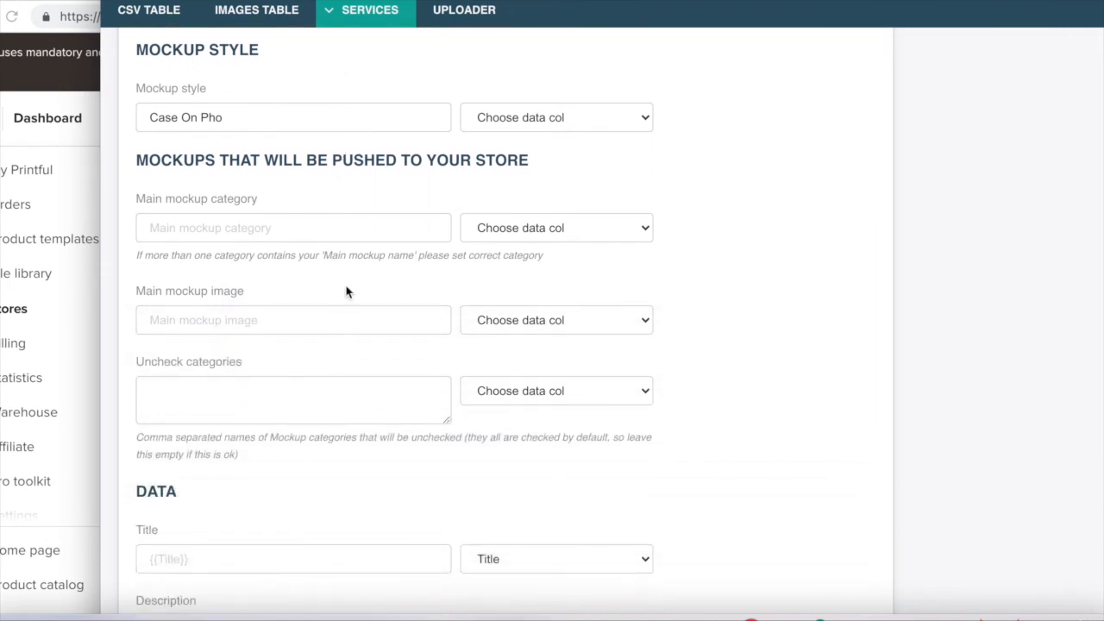
{"action": "left_click", "coordinate": [363, 113]}
{"action": "left_click", "coordinate": [43, 169]}
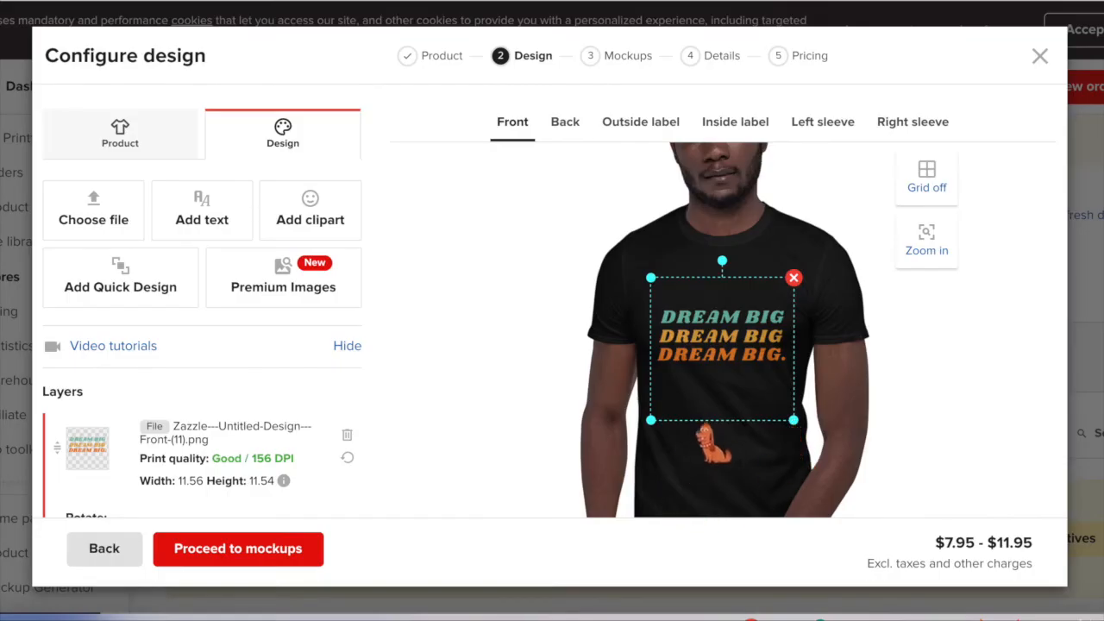
{"action": "left_click", "coordinate": [321, 550]}
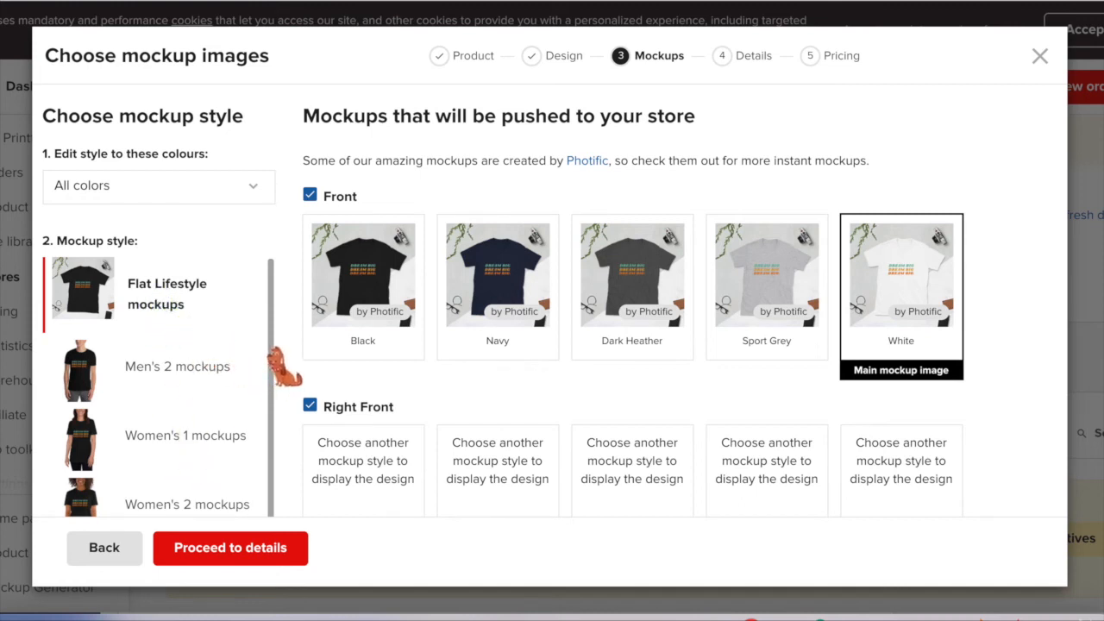
Step: Choose the Flat mockups style for all colors in Printful and copy the style's name
{"action": "scroll", "coordinate": [274, 371], "scroll_direction": "down", "scroll_amount": 2}
{"action": "left_click_drag", "start_coordinate": [274, 379], "coordinate": [274, 447]}
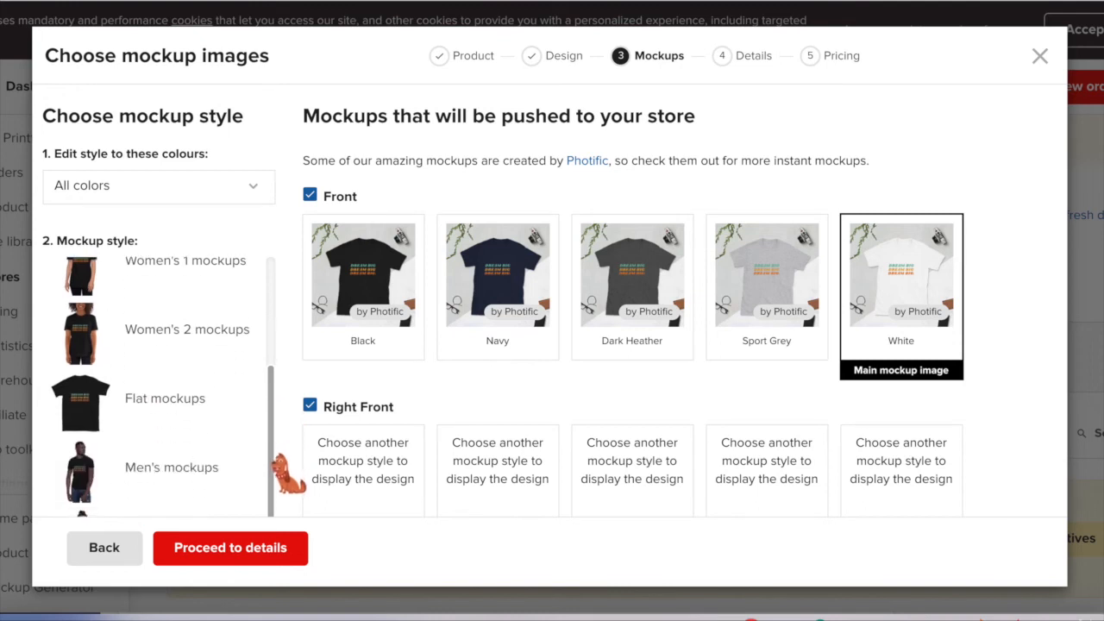
{"action": "left_click", "coordinate": [199, 423]}
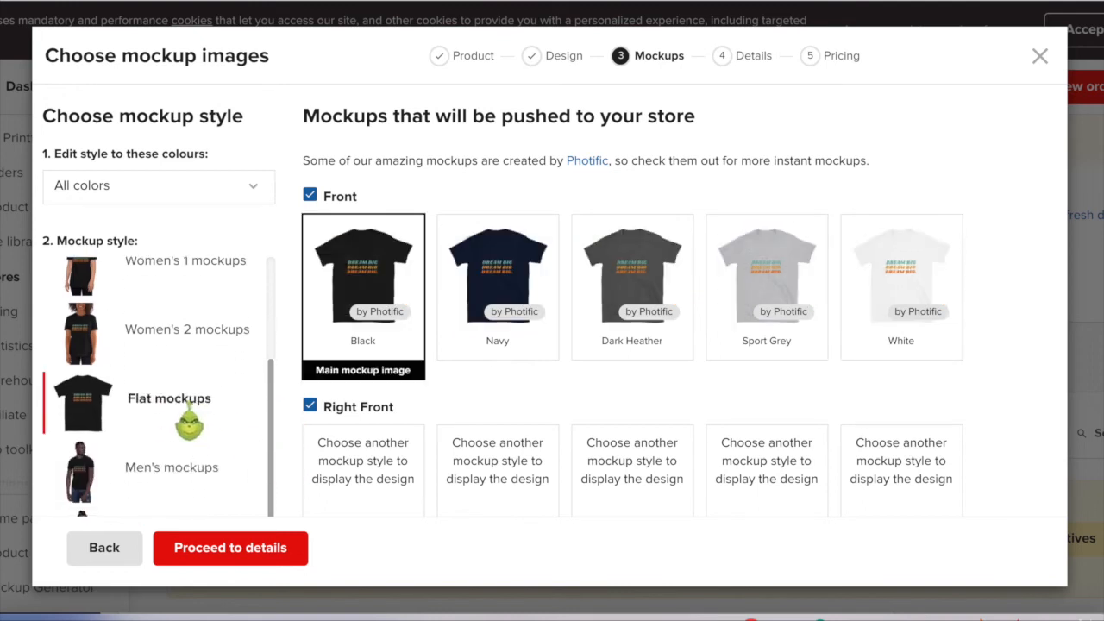
{"action": "left_click_drag", "start_coordinate": [207, 424], "coordinate": [130, 426]}
{"action": "key", "text": "ctrl+c"}
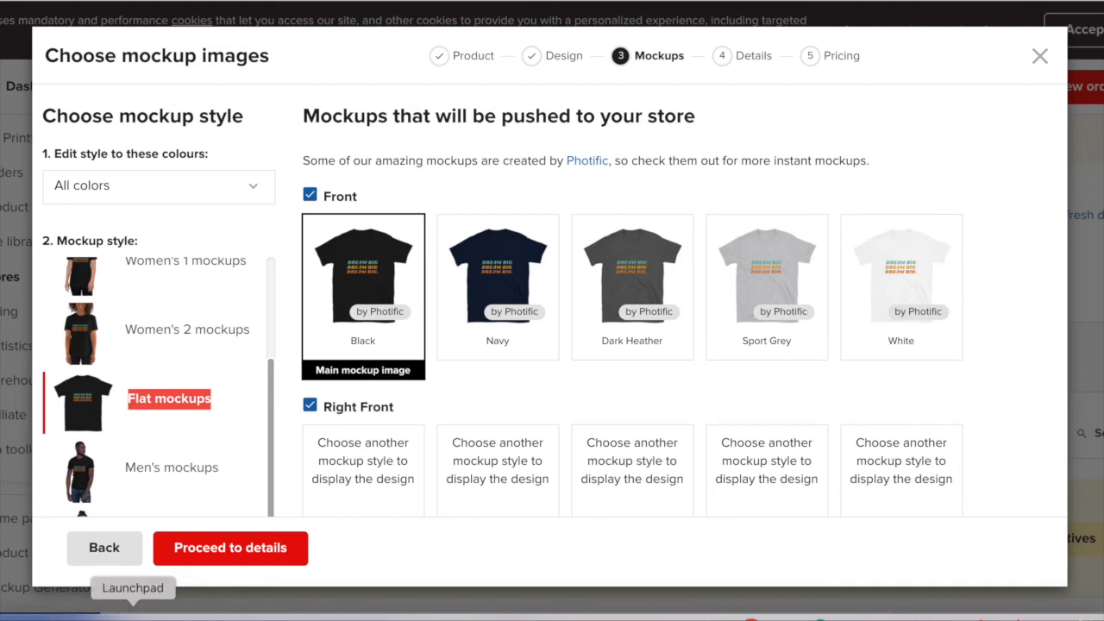
Step: Return to Pod Connect and replace the mockup style with the copied name, Flat mockups
{"action": "left_click", "coordinate": [819, 611]}
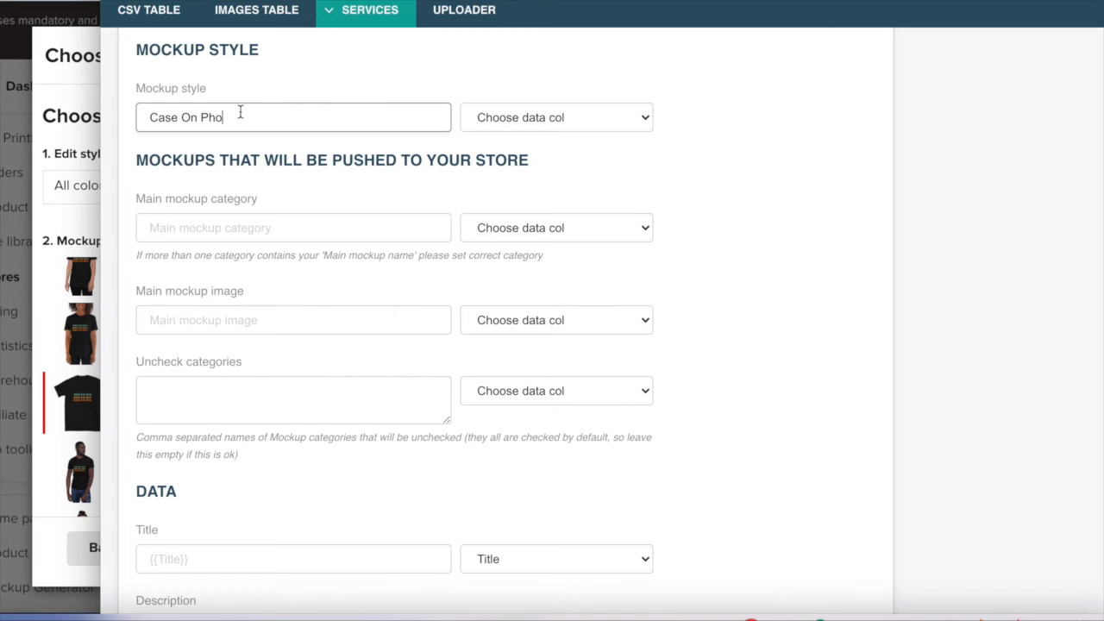
{"action": "left_click_drag", "start_coordinate": [240, 112], "coordinate": [124, 117]}
{"action": "key", "text": "ctrl+v"}
{"action": "left_click_drag", "start_coordinate": [168, 128], "coordinate": [143, 123]}
{"action": "left_click", "coordinate": [184, 177]}
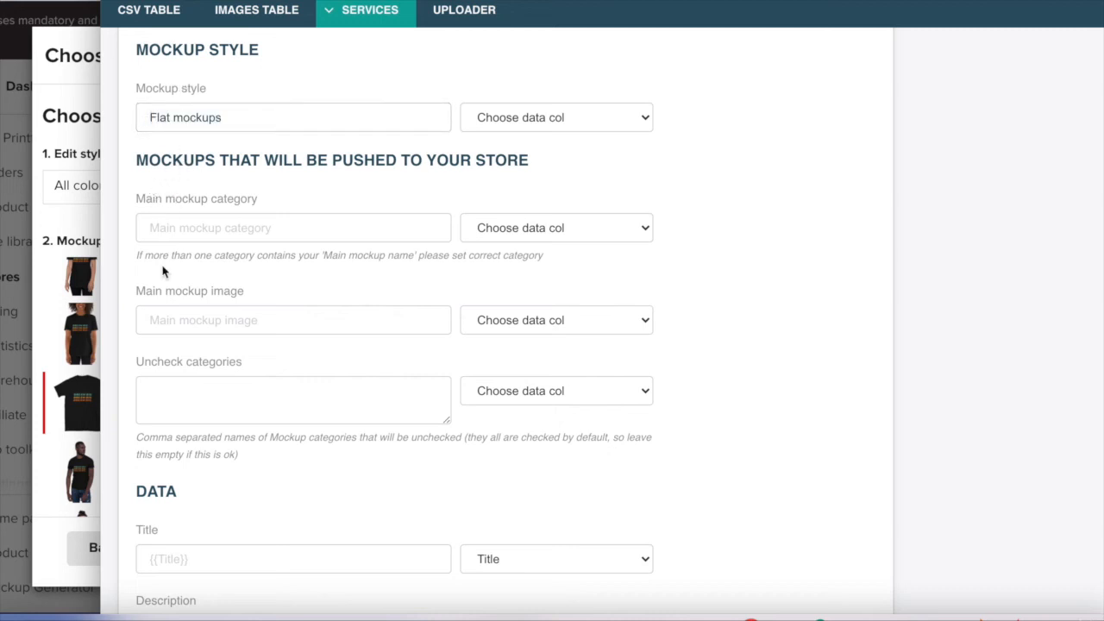
Step: Set the listing's title to come from the Title data column
{"action": "left_click", "coordinate": [289, 528]}
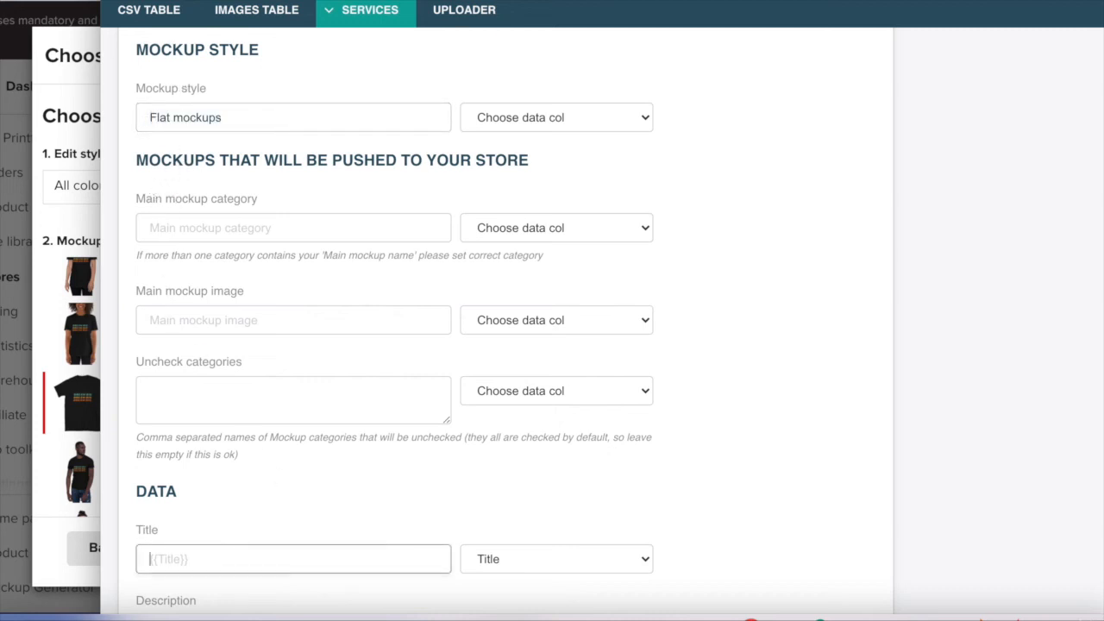
{"action": "left_click", "coordinate": [577, 484]}
{"action": "scroll", "coordinate": [576, 484], "scroll_direction": "down", "scroll_amount": 3}
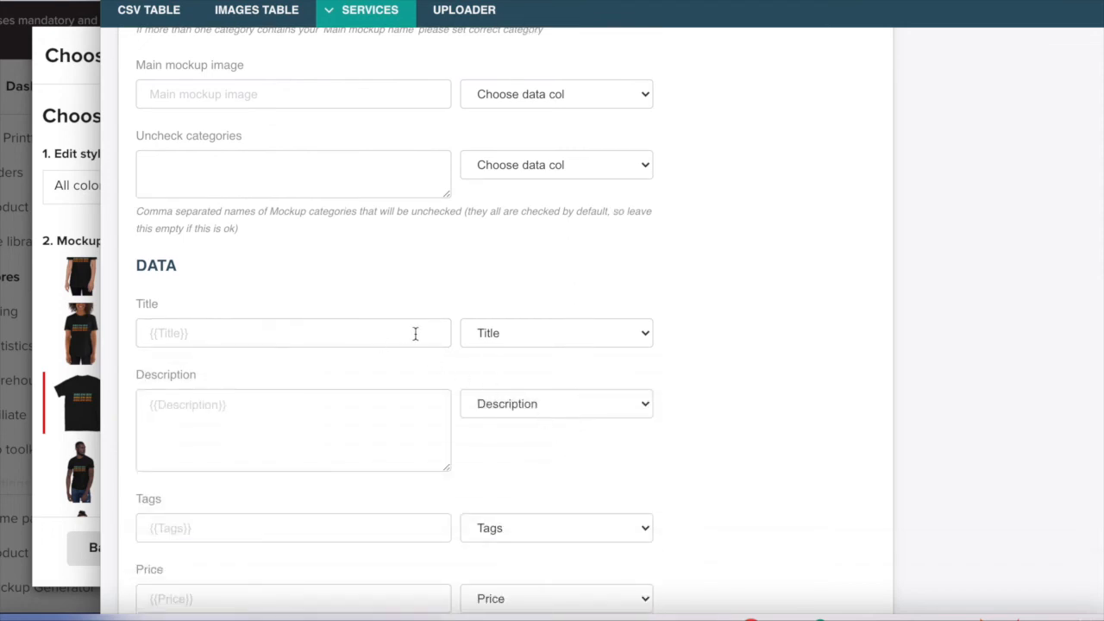
{"action": "left_click", "coordinate": [526, 338]}
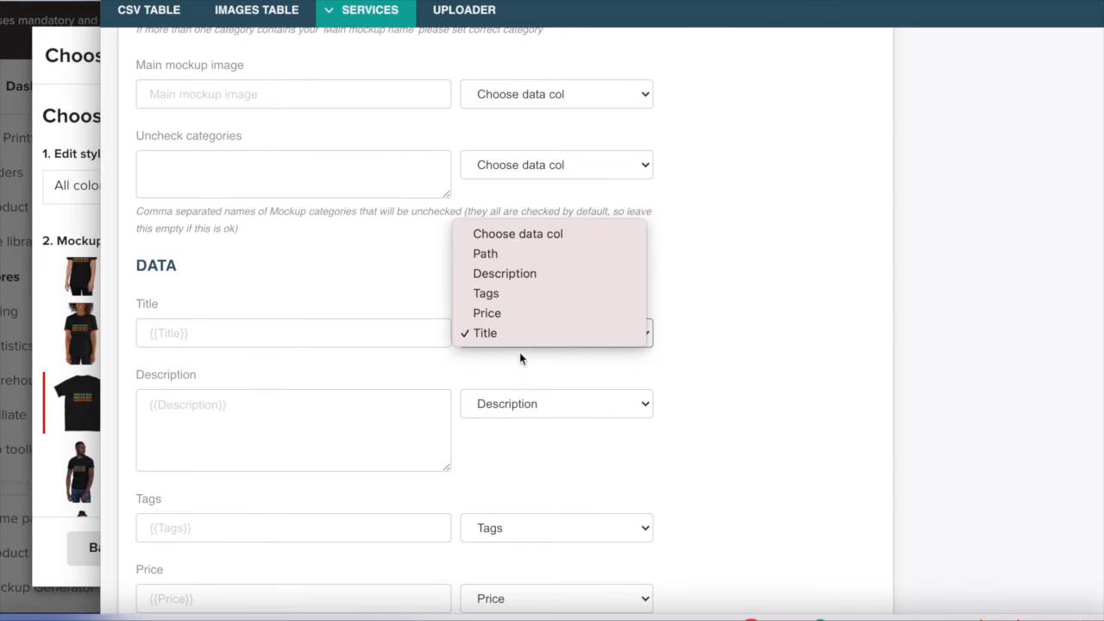
{"action": "left_click", "coordinate": [523, 338]}
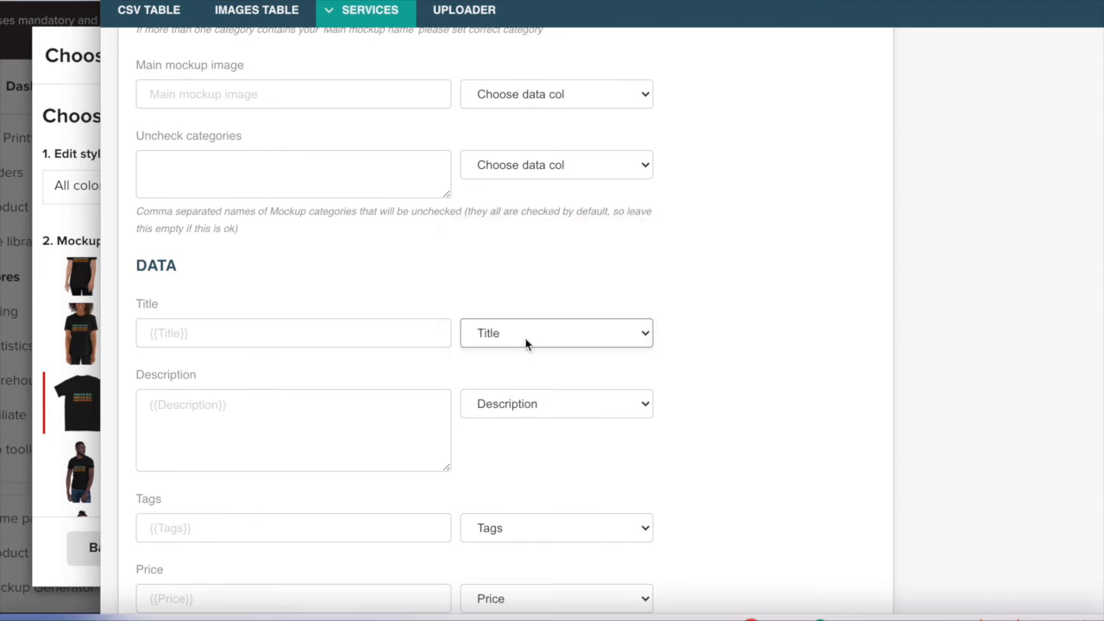
{"action": "left_click", "coordinate": [528, 338]}
{"action": "left_click", "coordinate": [532, 334]}
Step: Set the listing's description, tags and price to come from the Description, Tags and Price data columns
{"action": "left_click", "coordinate": [545, 414]}
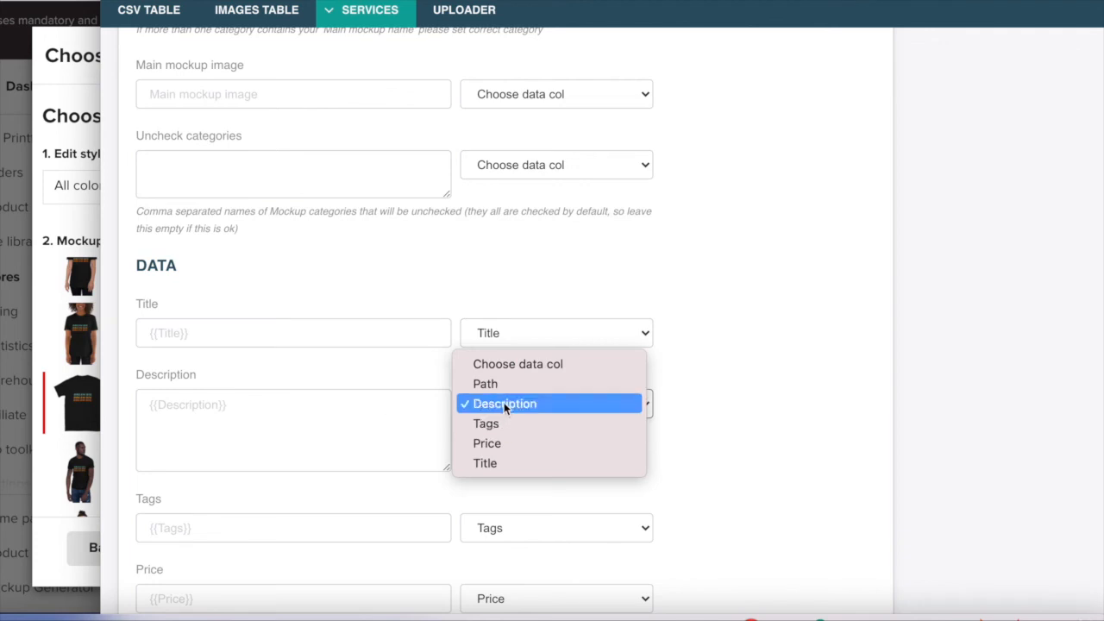
{"action": "left_click", "coordinate": [504, 402]}
{"action": "key", "text": "Tab"}
{"action": "left_click", "coordinate": [514, 529]}
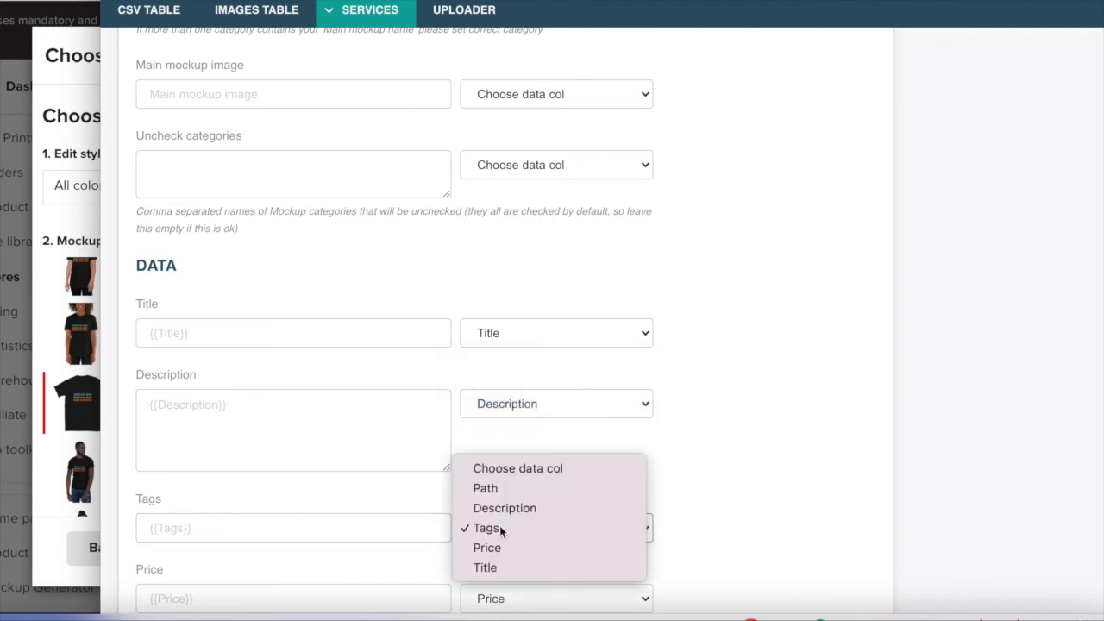
{"action": "left_click", "coordinate": [501, 529]}
{"action": "left_click", "coordinate": [512, 598]}
{"action": "left_click", "coordinate": [533, 579]}
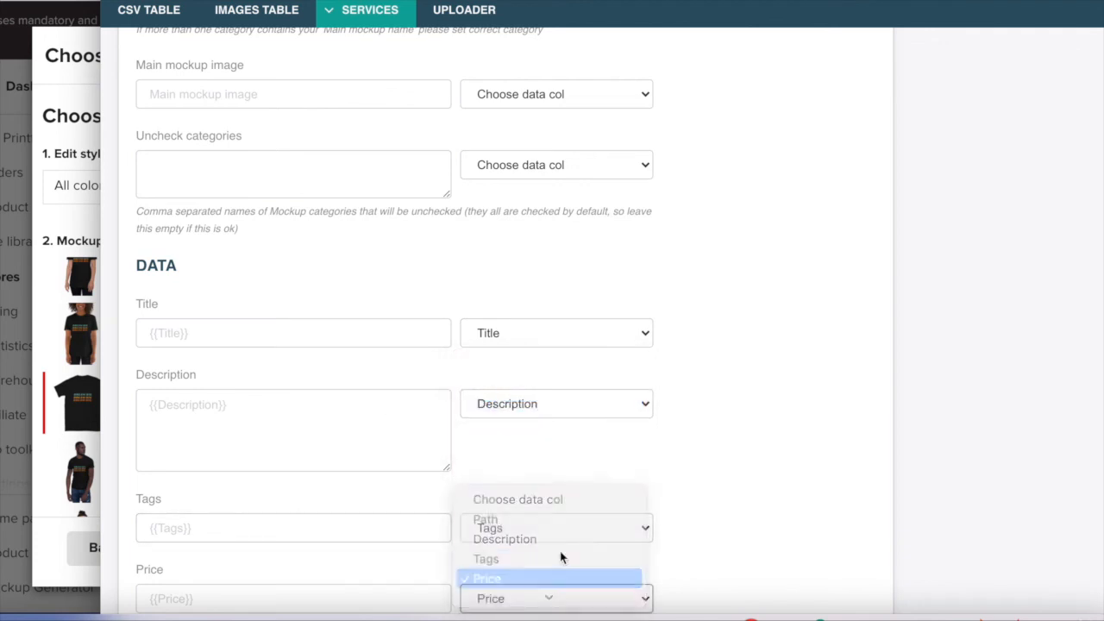
Step: Open the uploader and examine the details of the Dream big Best gift upload for Printful
{"action": "scroll", "coordinate": [734, 477], "scroll_direction": "up", "scroll_amount": 3}
{"action": "scroll", "coordinate": [734, 478], "scroll_direction": "up", "scroll_amount": 10}
{"action": "scroll", "coordinate": [734, 478], "scroll_direction": "up", "scroll_amount": 10}
{"action": "scroll", "coordinate": [734, 478], "scroll_direction": "up", "scroll_amount": 9}
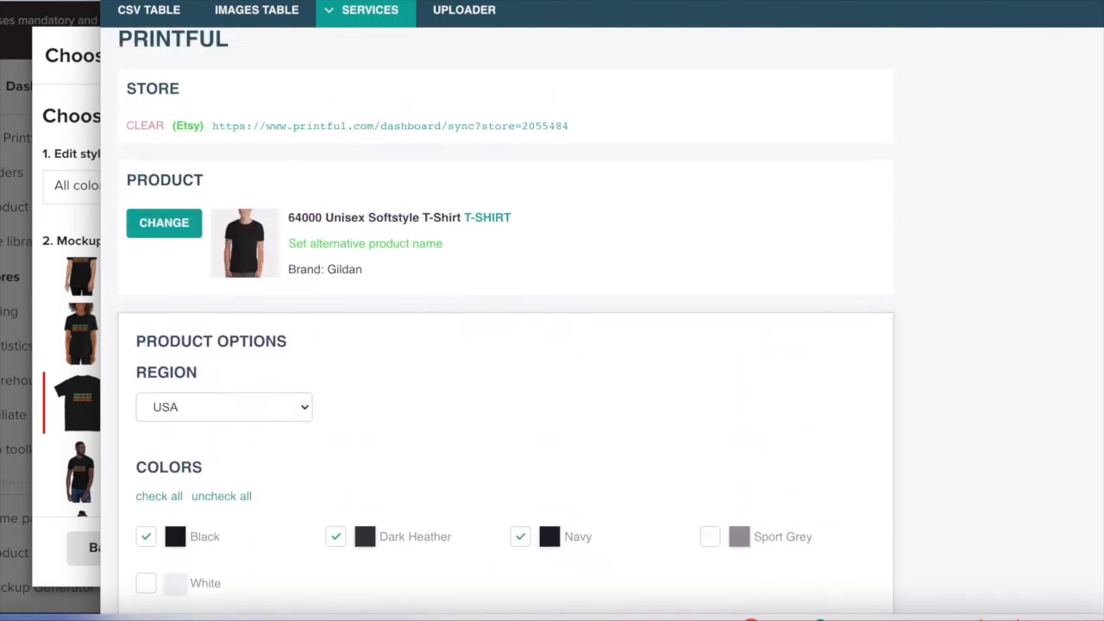
{"action": "left_click", "coordinate": [463, 10]}
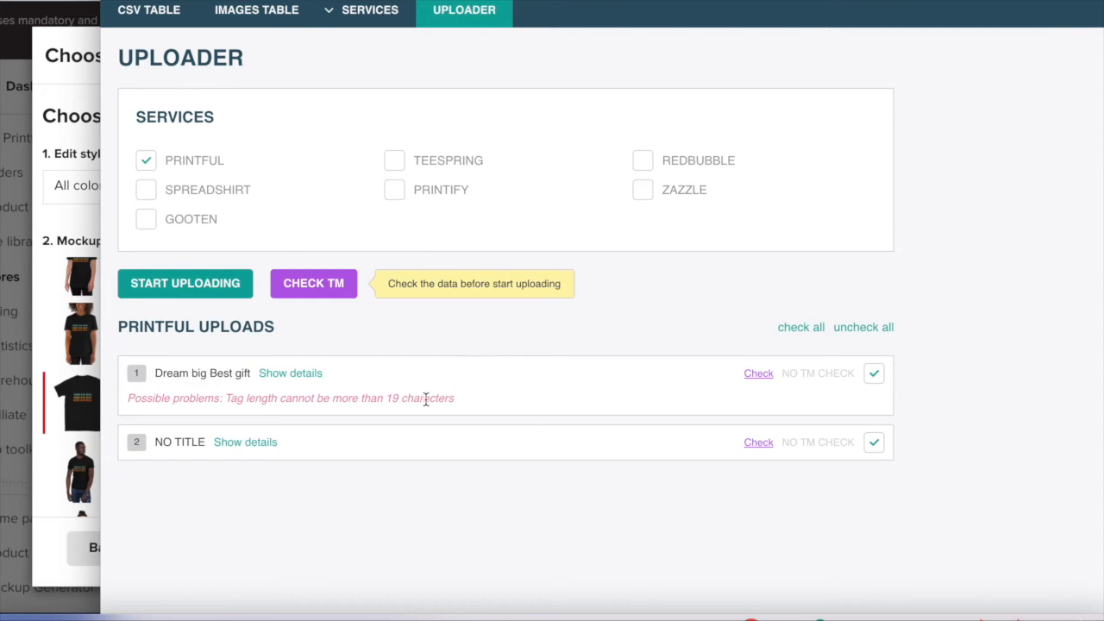
{"action": "left_click", "coordinate": [296, 375]}
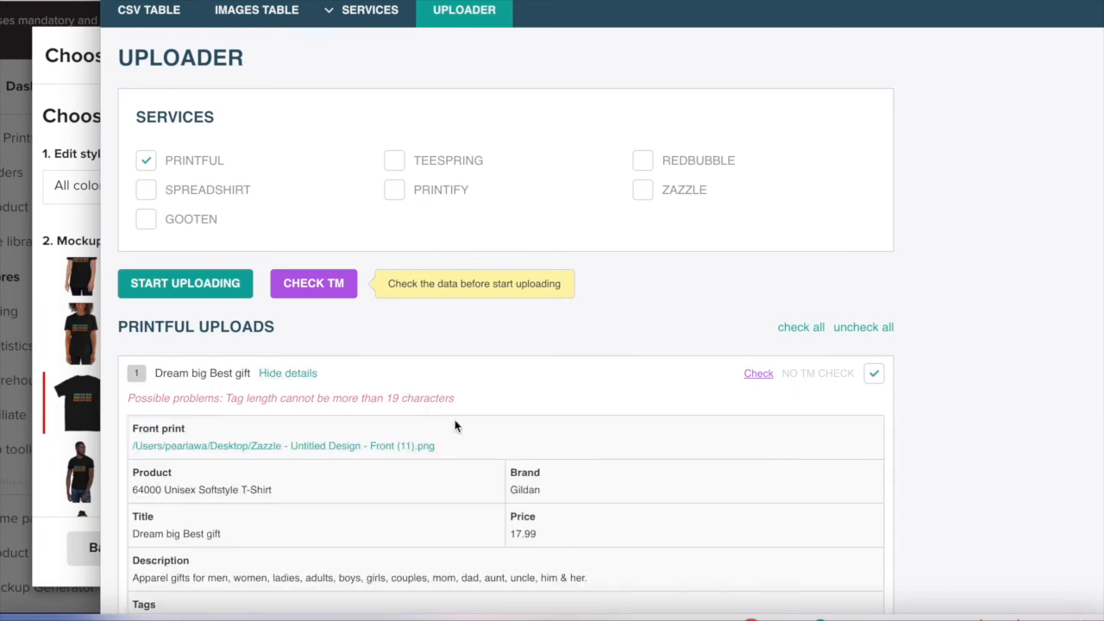
{"action": "scroll", "coordinate": [455, 426], "scroll_direction": "down", "scroll_amount": 3}
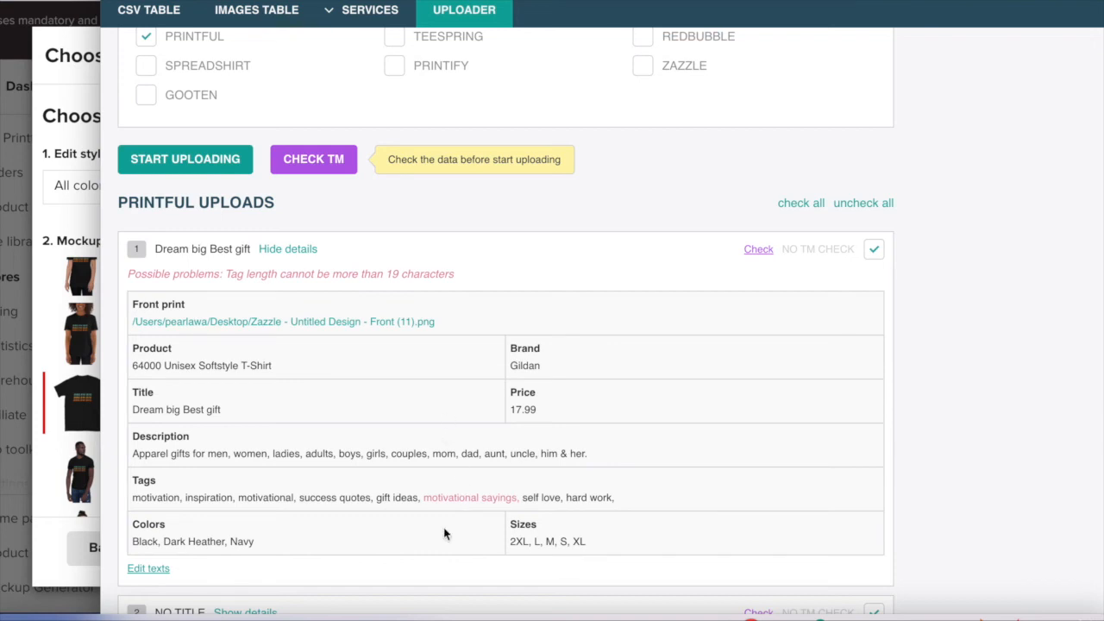
{"action": "scroll", "coordinate": [443, 533], "scroll_direction": "up", "scroll_amount": 1}
{"action": "scroll", "coordinate": [444, 532], "scroll_direction": "down", "scroll_amount": 1}
Step: Start the Printful upload, adding the Gildan 64000 Unisex Softstyle T-Shirt with tags motivation, inspiration, motivational, success quotes, gift ideas, self love, hard work
{"action": "left_click", "coordinate": [221, 160]}
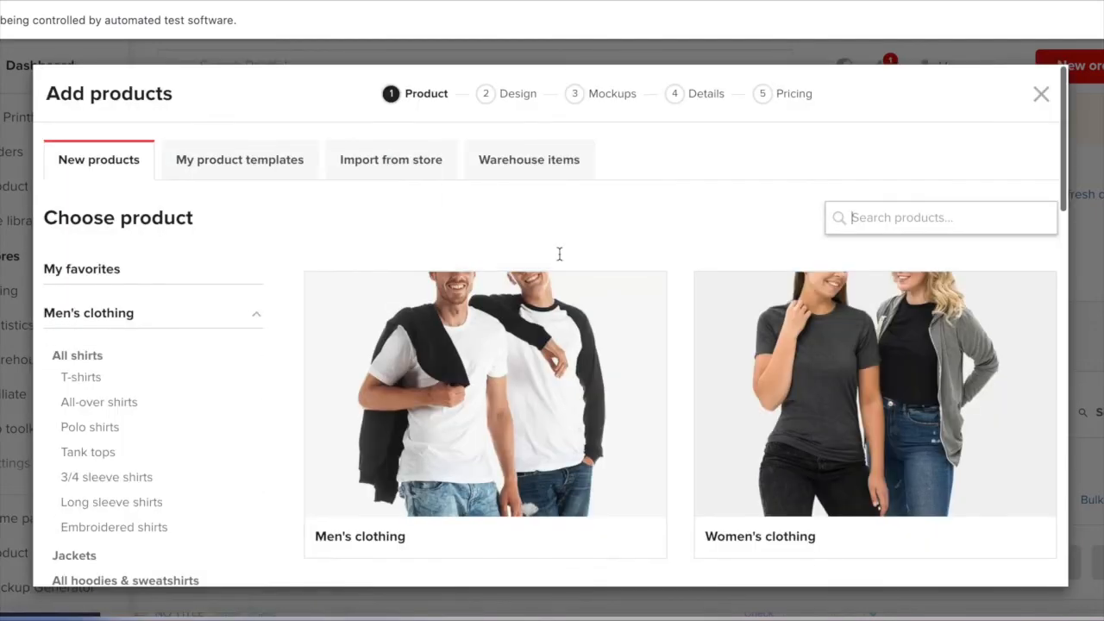
{"action": "type", "text": "Gildan 64000 Unisex Softstyle T-Shirt"}
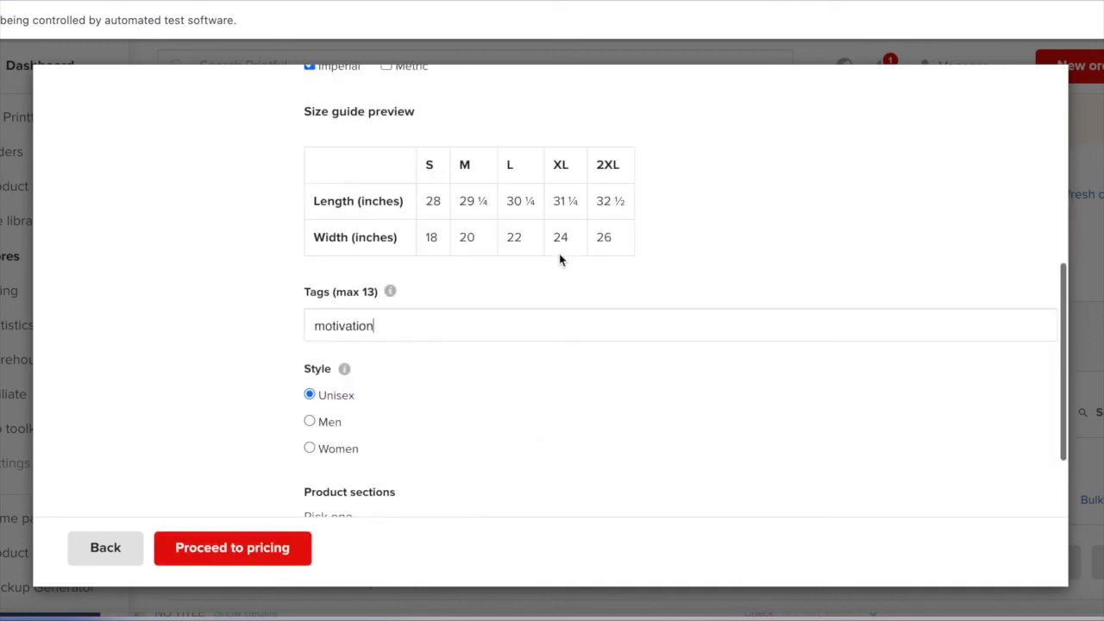
{"action": "key", "text": "Return"}
{"action": "type", "text": "inspiration"}
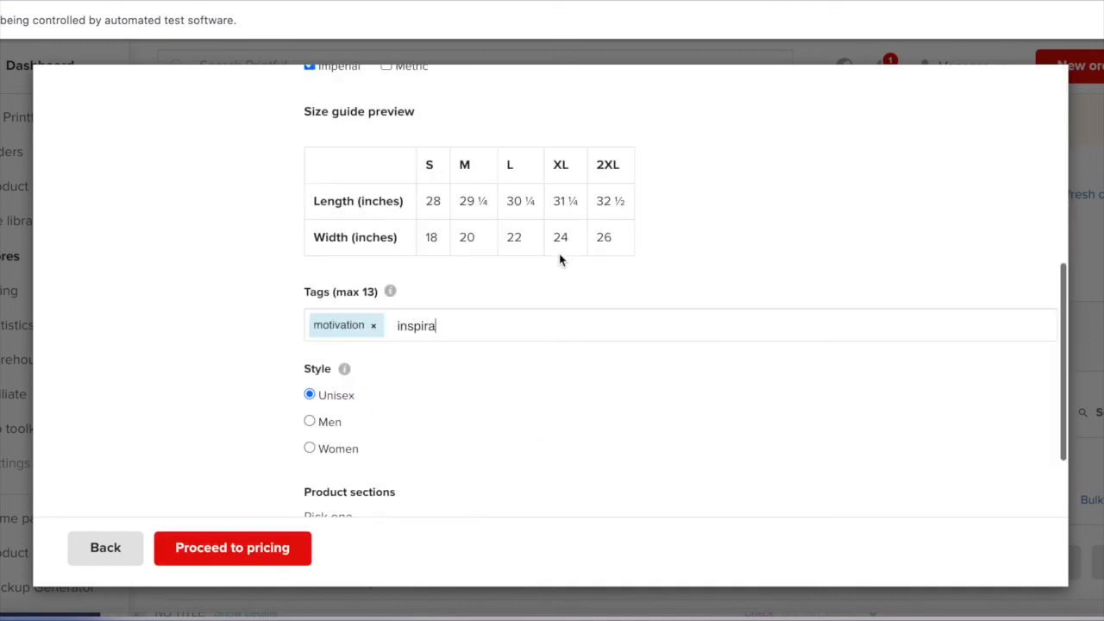
{"action": "key", "text": "Return"}
{"action": "type", "text": "motivational"}
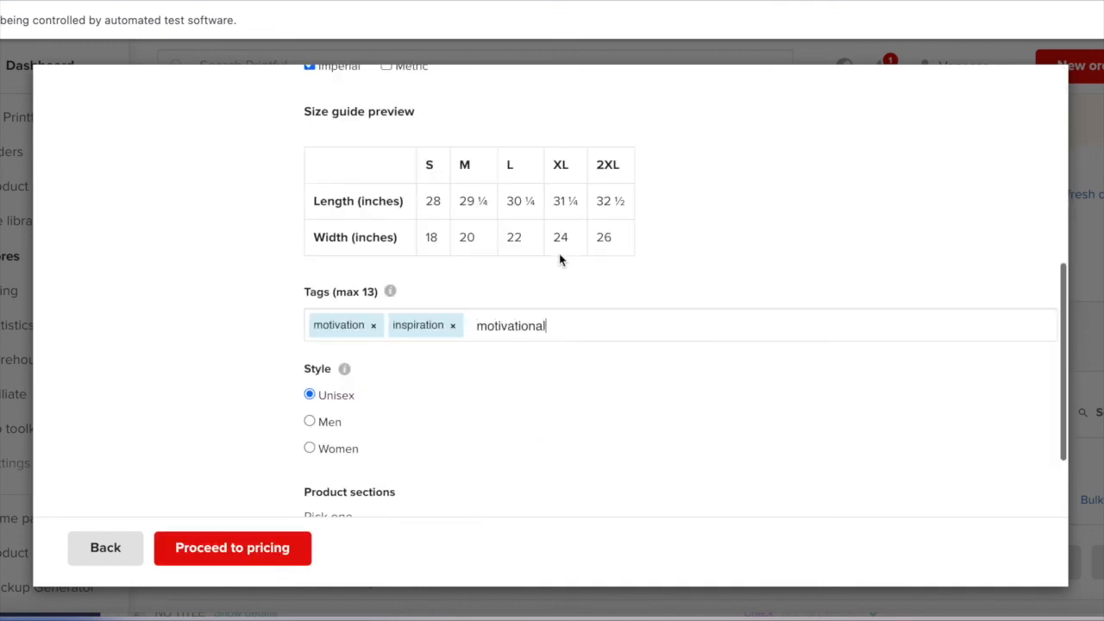
{"action": "key", "text": "Return"}
{"action": "type", "text": "success quotes"}
{"action": "key", "text": "Return"}
{"action": "type", "text": "gift ideas"}
{"action": "key", "text": "Return"}
{"action": "type", "text": "self love"}
{"action": "key", "text": "Return"}
{"action": "type", "text": "hard work"}
{"action": "key", "text": "Return"}
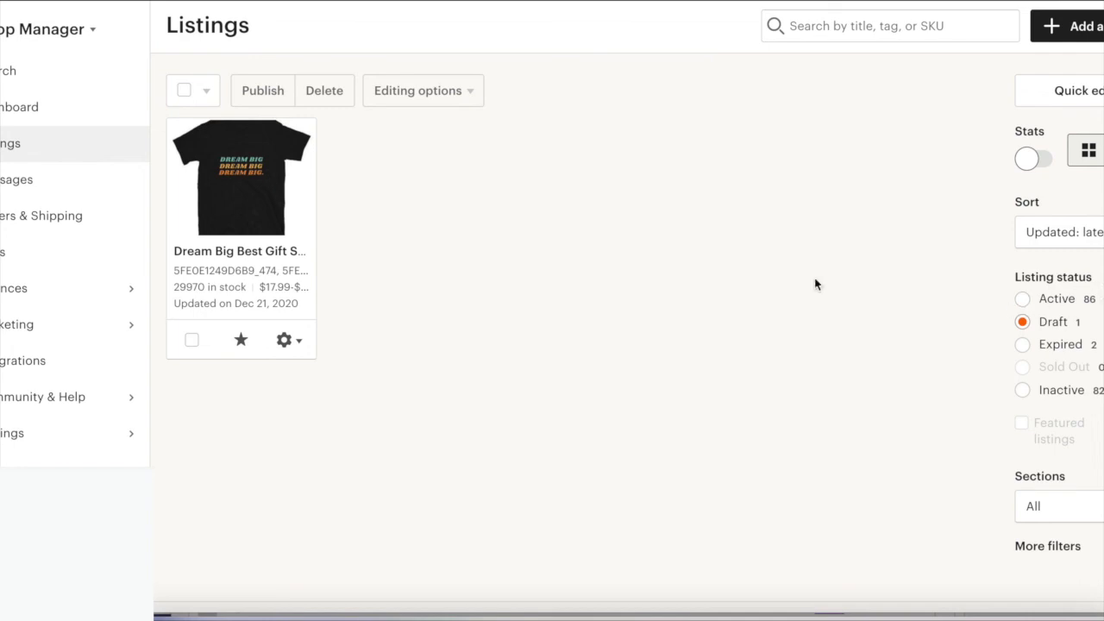
Step: Open the Dream Big T-shirt draft in Etsy for editing, examine its photo, thumbnail and video sections, and return to Pod Connect
{"action": "left_click", "coordinate": [288, 342]}
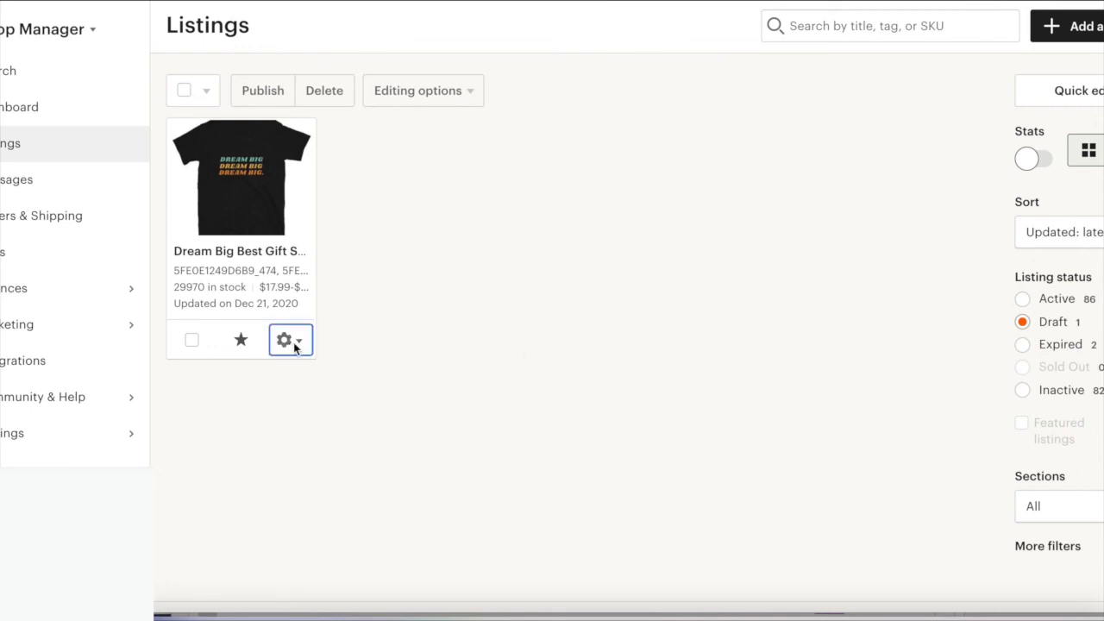
{"action": "left_click", "coordinate": [256, 387]}
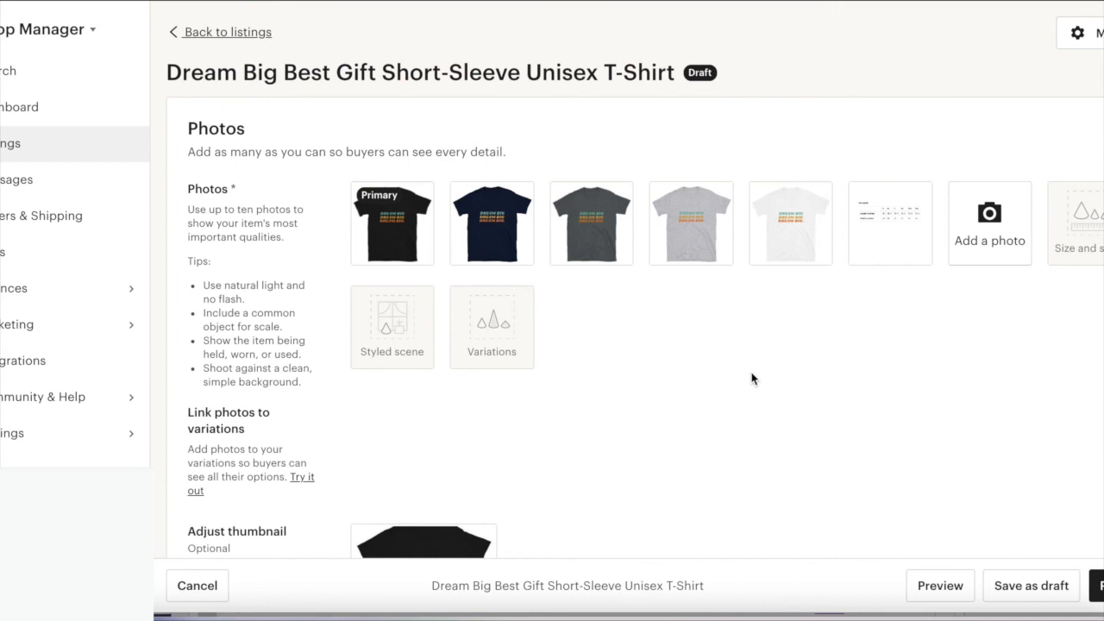
{"action": "scroll", "coordinate": [751, 377], "scroll_direction": "down", "scroll_amount": 6}
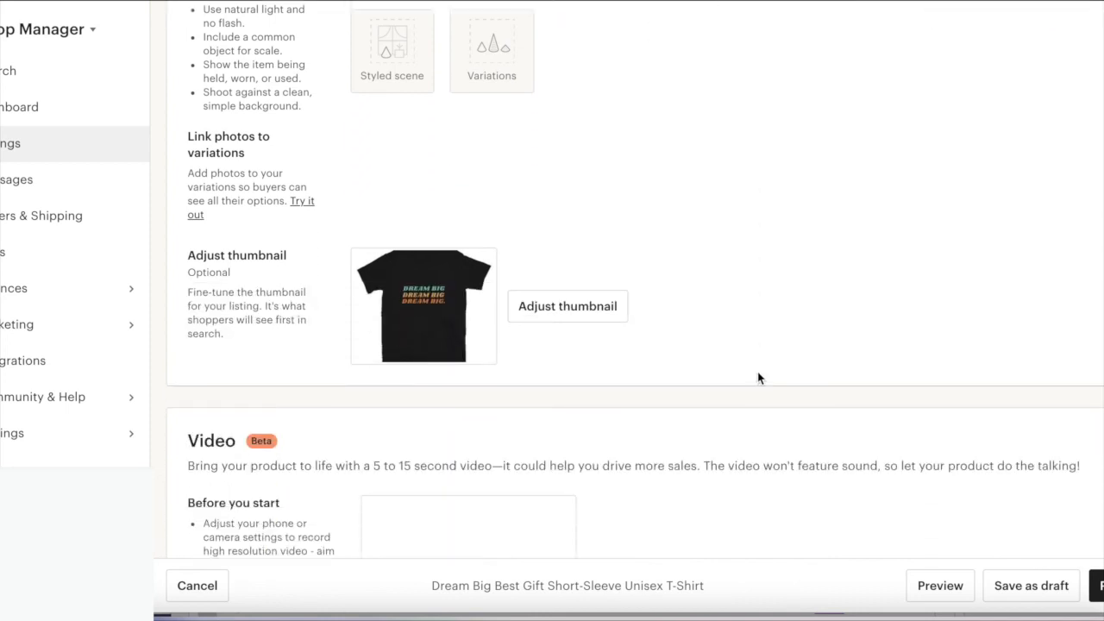
{"action": "scroll", "coordinate": [766, 380], "scroll_direction": "down", "scroll_amount": 4}
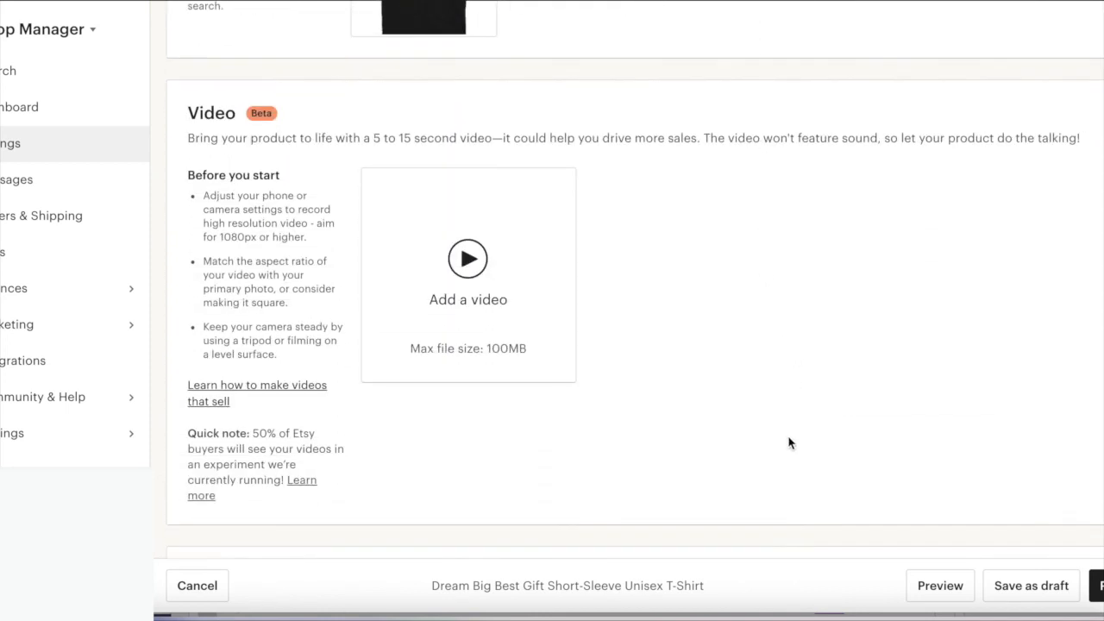
{"action": "scroll", "coordinate": [779, 461], "scroll_direction": "down", "scroll_amount": 1}
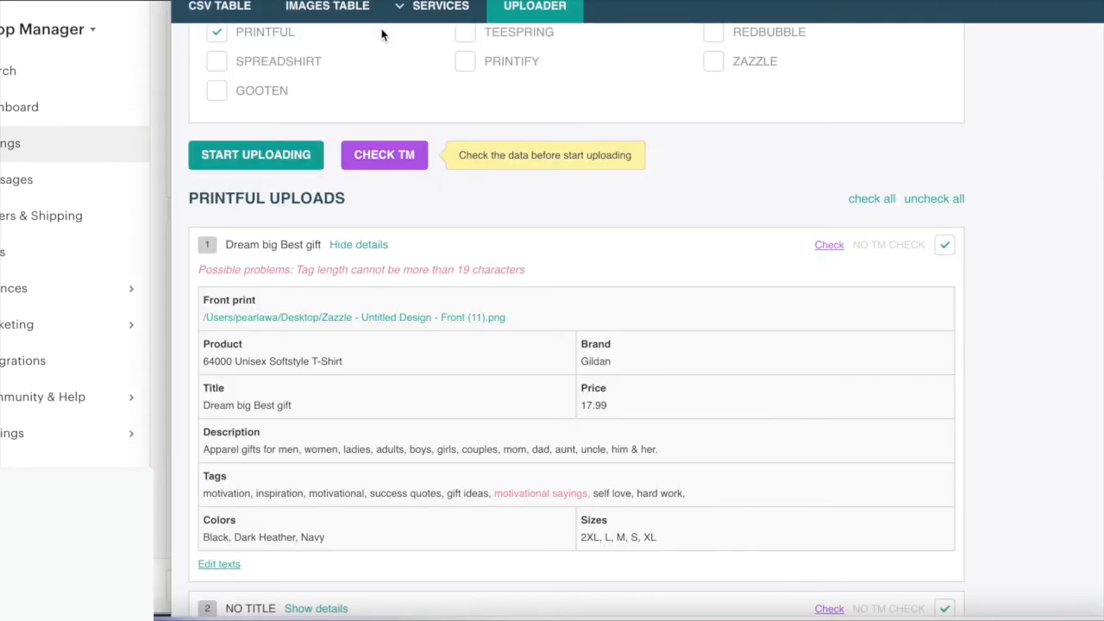
{"action": "mouse_move", "coordinate": [438, 17]}
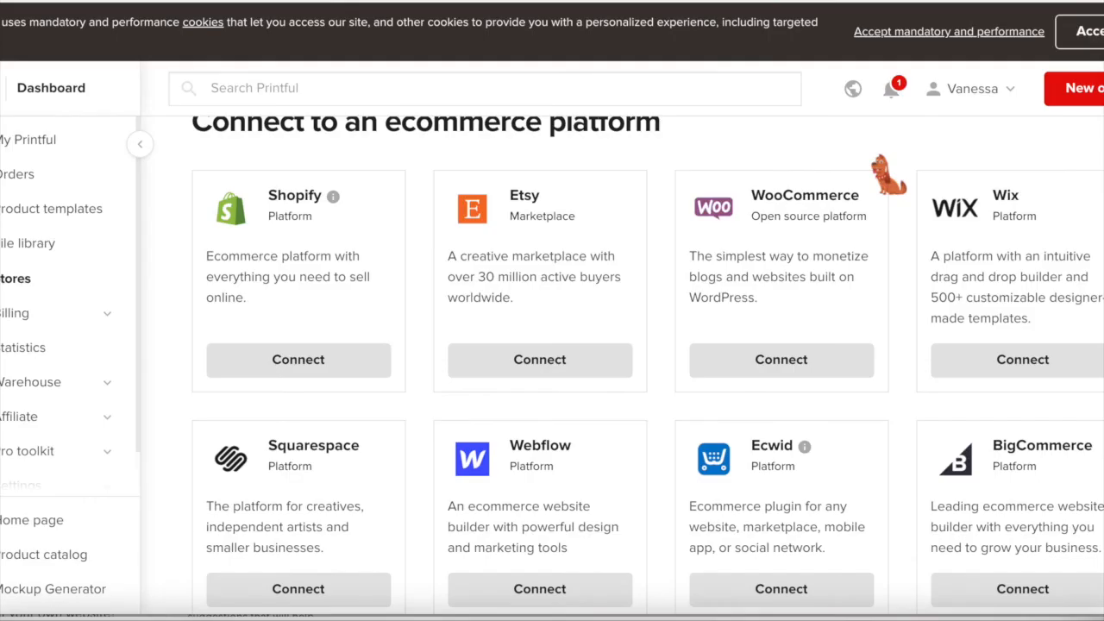
Step: Examine the ecommerce platforms and marketplaces that Printful can connect to, including Shopify, Etsy, WooCommerce, Amazon and eBay
{"action": "scroll", "coordinate": [887, 173], "scroll_direction": "down", "scroll_amount": 1}
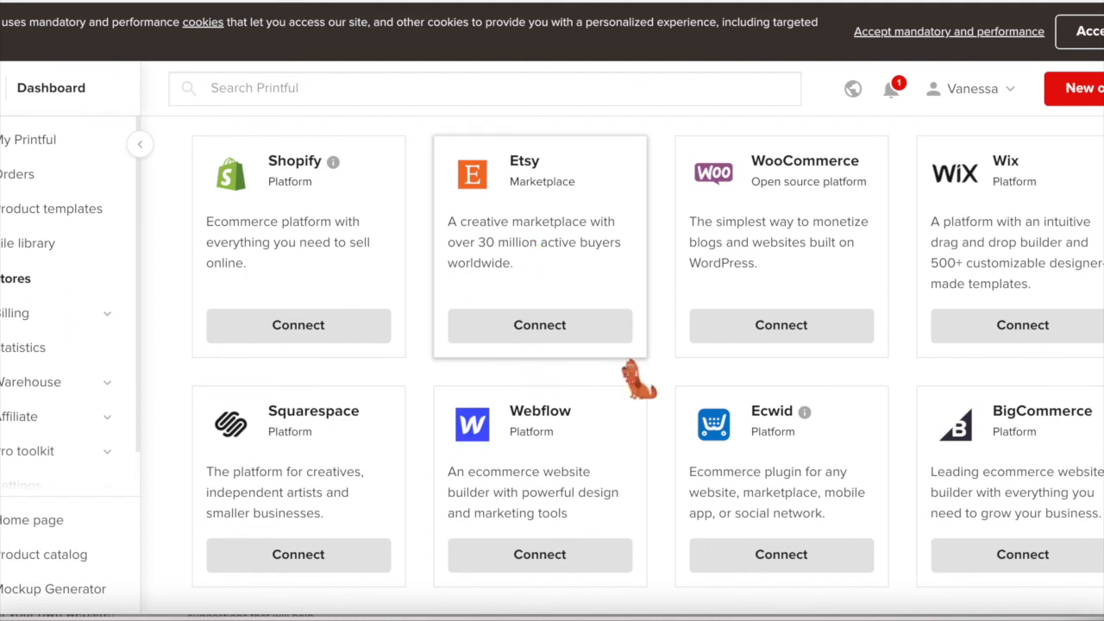
{"action": "scroll", "coordinate": [690, 401], "scroll_direction": "down", "scroll_amount": 1}
{"action": "scroll", "coordinate": [769, 431], "scroll_direction": "down", "scroll_amount": 2}
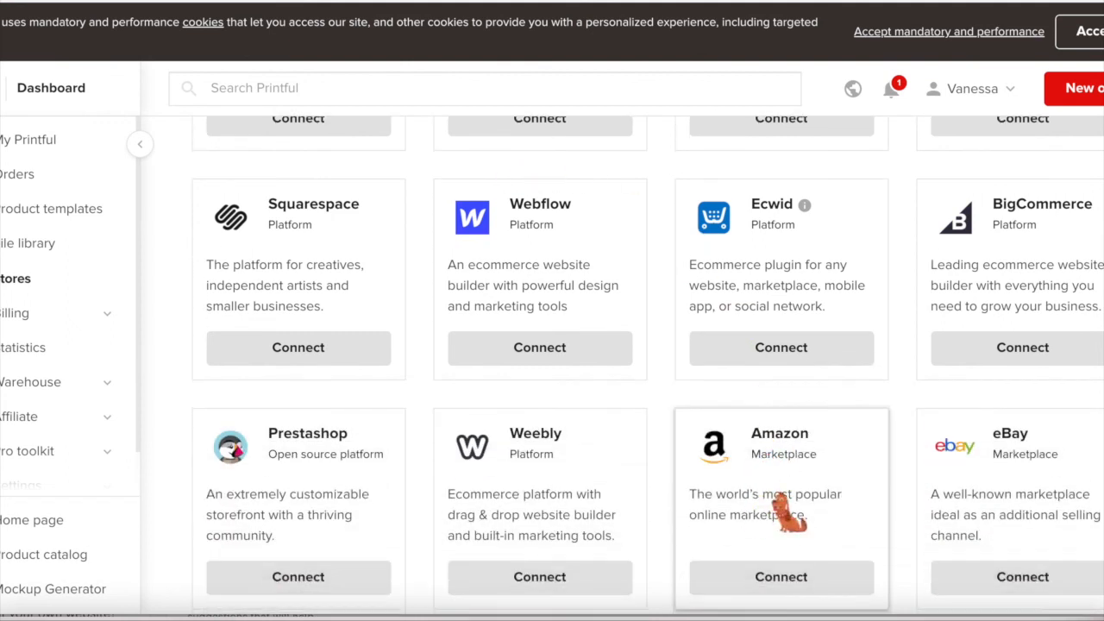
{"action": "scroll", "coordinate": [783, 444], "scroll_direction": "down", "scroll_amount": 2}
{"action": "scroll", "coordinate": [779, 406], "scroll_direction": "down", "scroll_amount": 2}
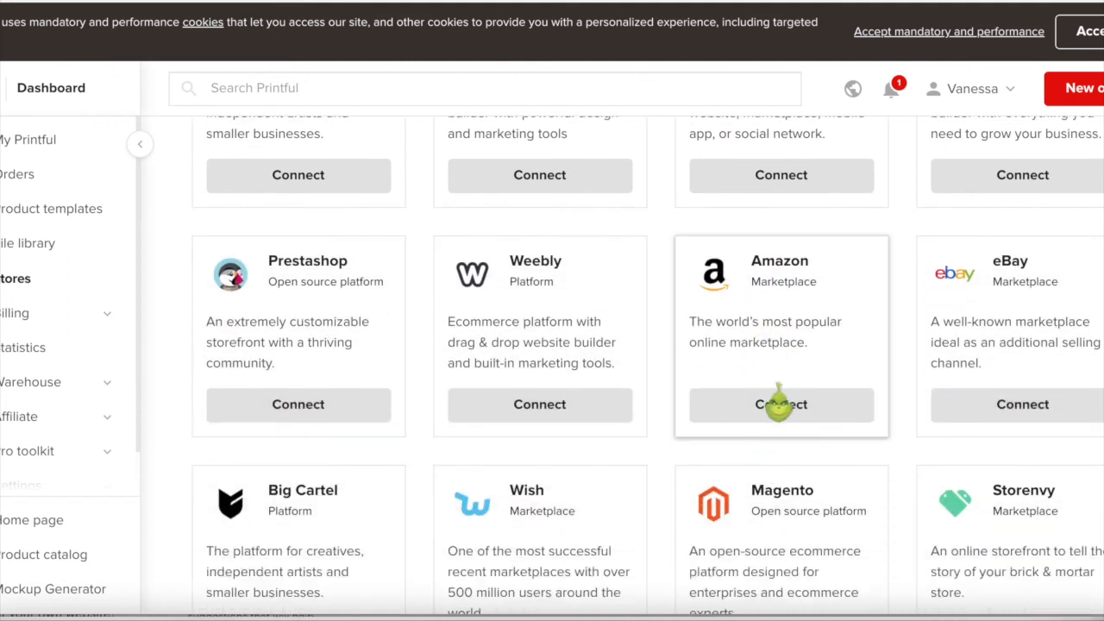
{"action": "scroll", "coordinate": [785, 384], "scroll_direction": "up", "scroll_amount": 1}
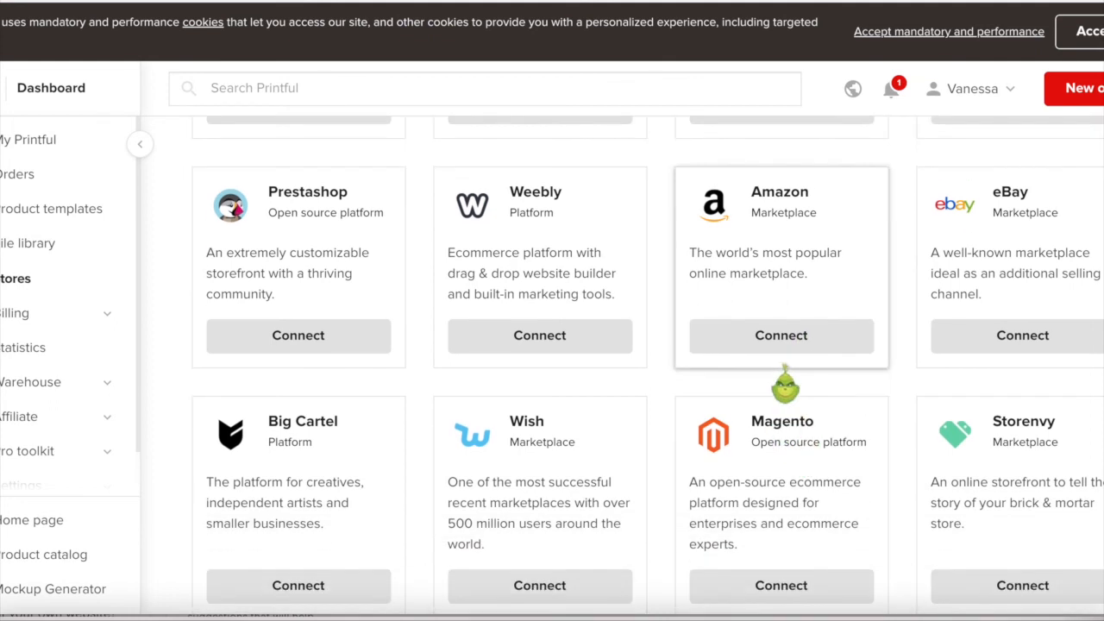
{"action": "scroll", "coordinate": [785, 384], "scroll_direction": "up", "scroll_amount": 1}
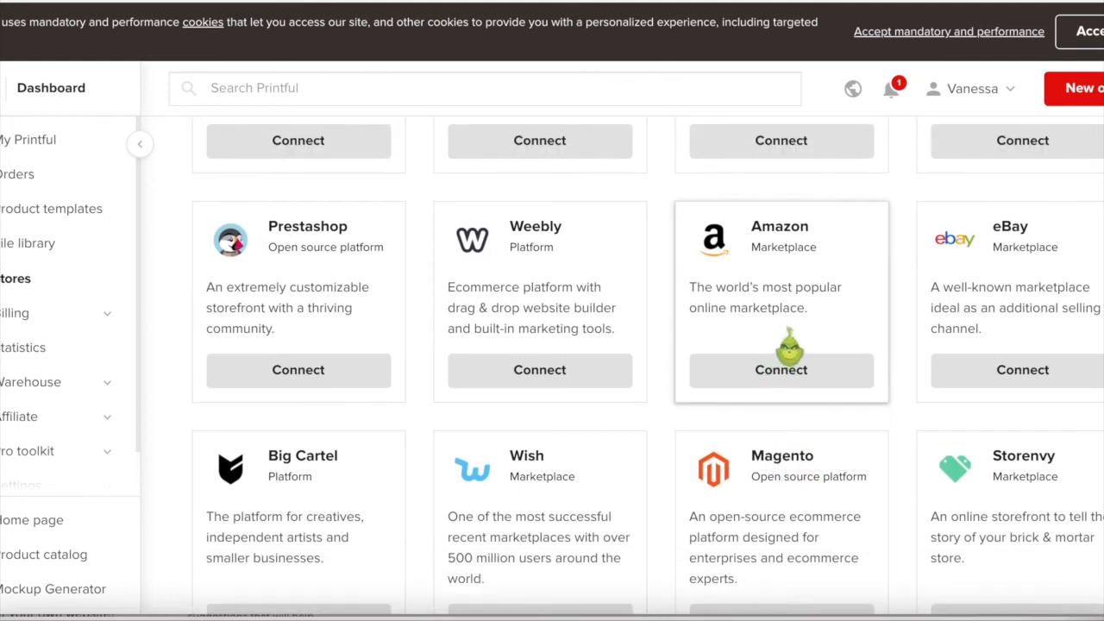
{"action": "scroll", "coordinate": [931, 317], "scroll_direction": "up", "scroll_amount": 10}
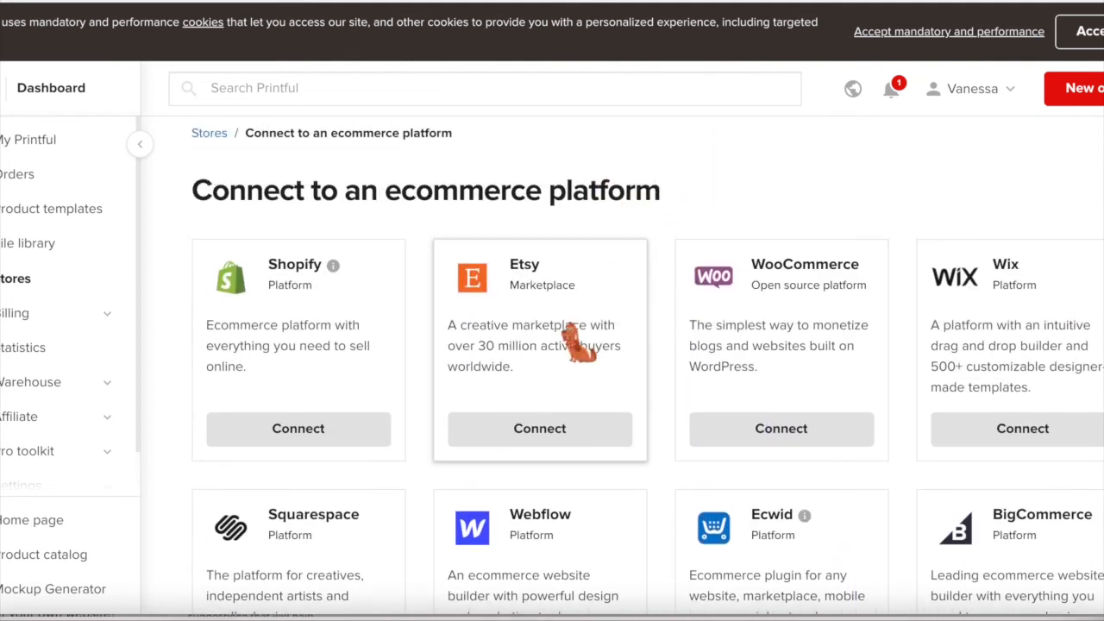
{"action": "scroll", "coordinate": [574, 340], "scroll_direction": "down", "scroll_amount": 3}
{"action": "scroll", "coordinate": [603, 362], "scroll_direction": "down", "scroll_amount": 6}
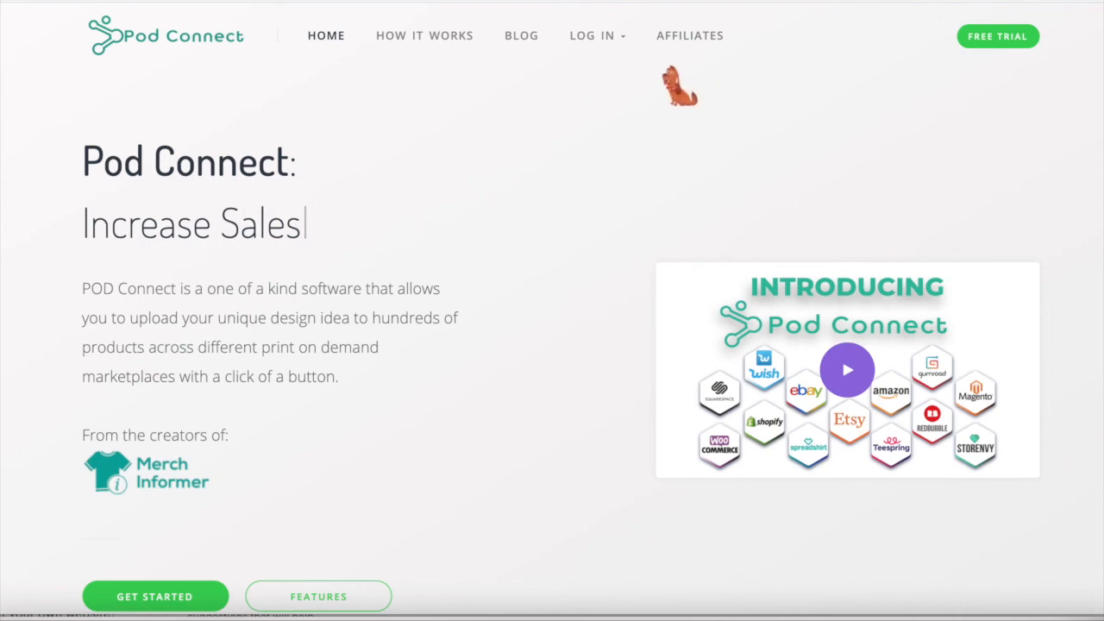
Step: Examine the Pod Connect home page down to the monthly plan in its plans and pricing section
{"action": "scroll", "coordinate": [677, 93], "scroll_direction": "down", "scroll_amount": 1}
{"action": "scroll", "coordinate": [681, 96], "scroll_direction": "down", "scroll_amount": 10}
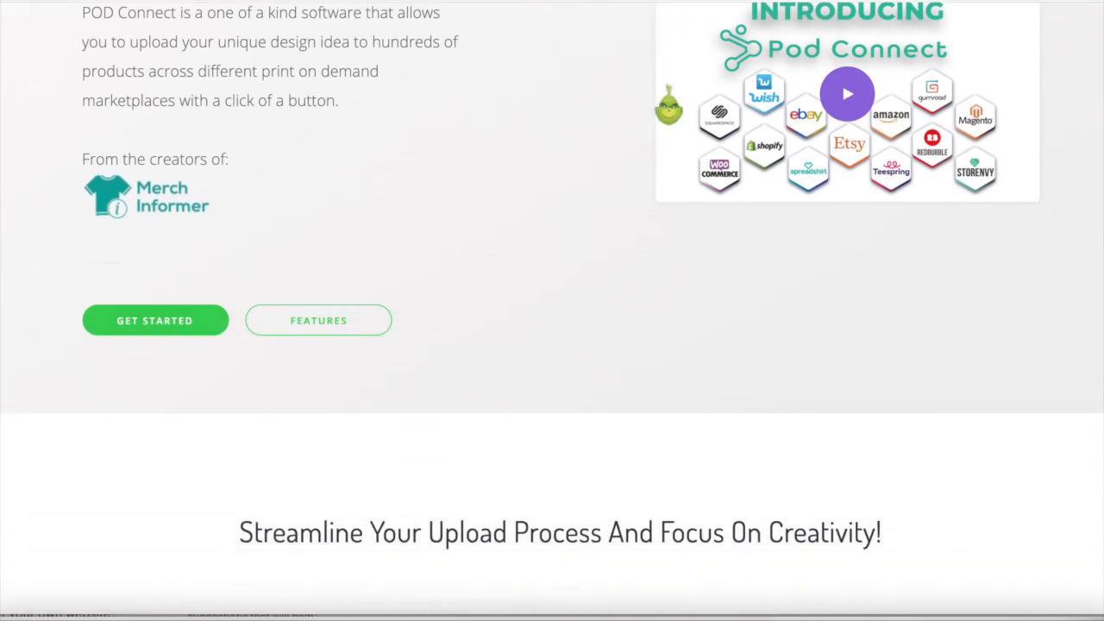
{"action": "scroll", "coordinate": [681, 96], "scroll_direction": "down", "scroll_amount": 3}
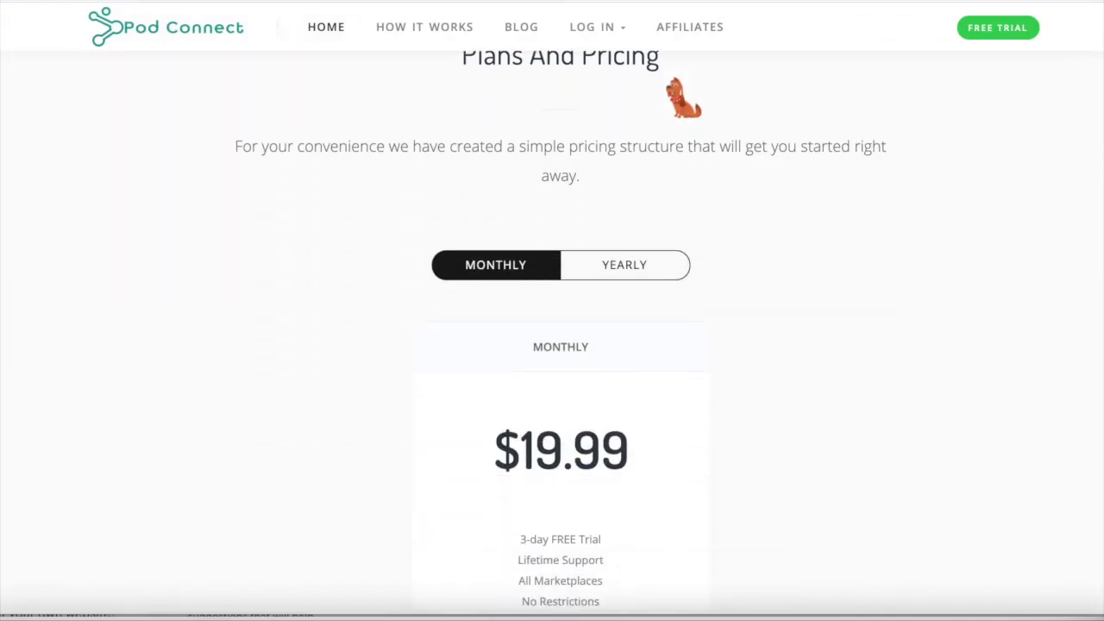
{"action": "scroll", "coordinate": [683, 96], "scroll_direction": "down", "scroll_amount": 1}
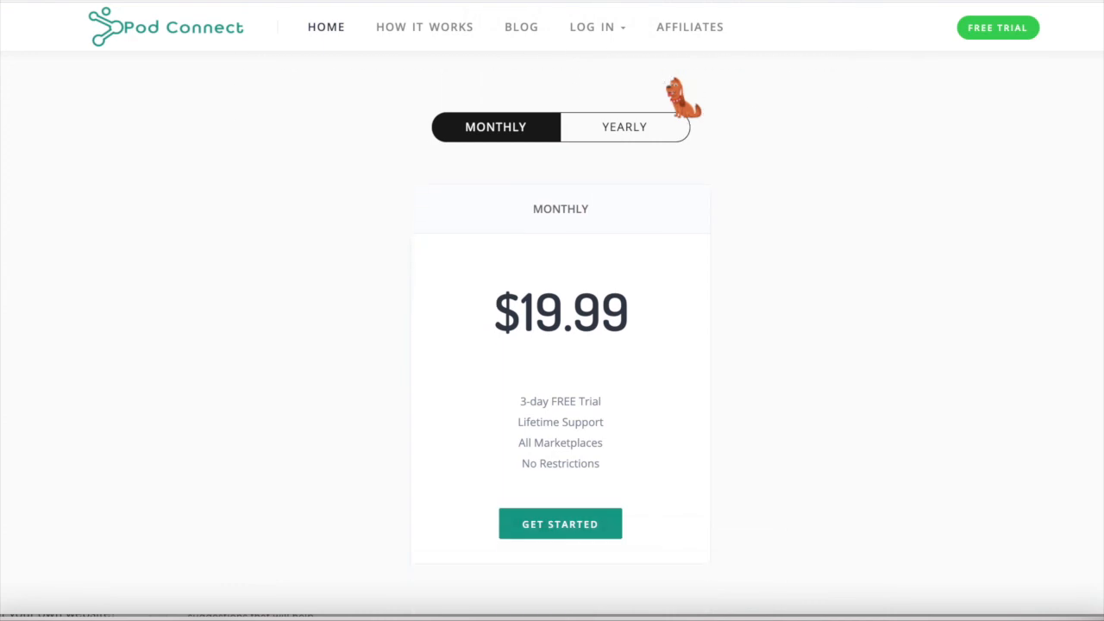